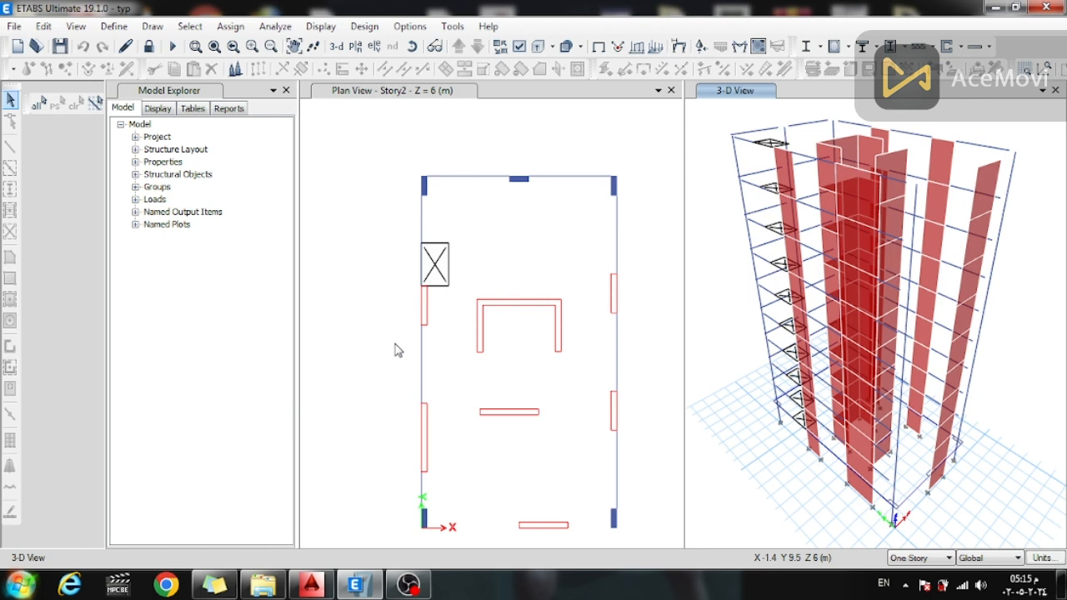
- Start a SAFE V12 .f2k export of the Base story, including floor loads and loads from above
{"action": "left_click", "coordinate": [15, 27]}
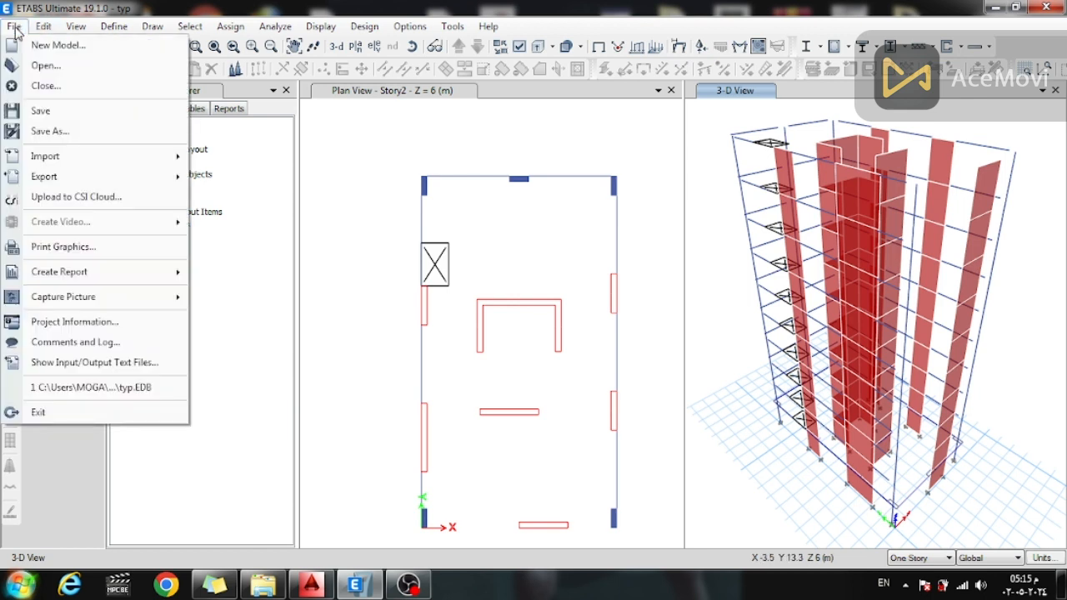
{"action": "mouse_move", "coordinate": [159, 176]}
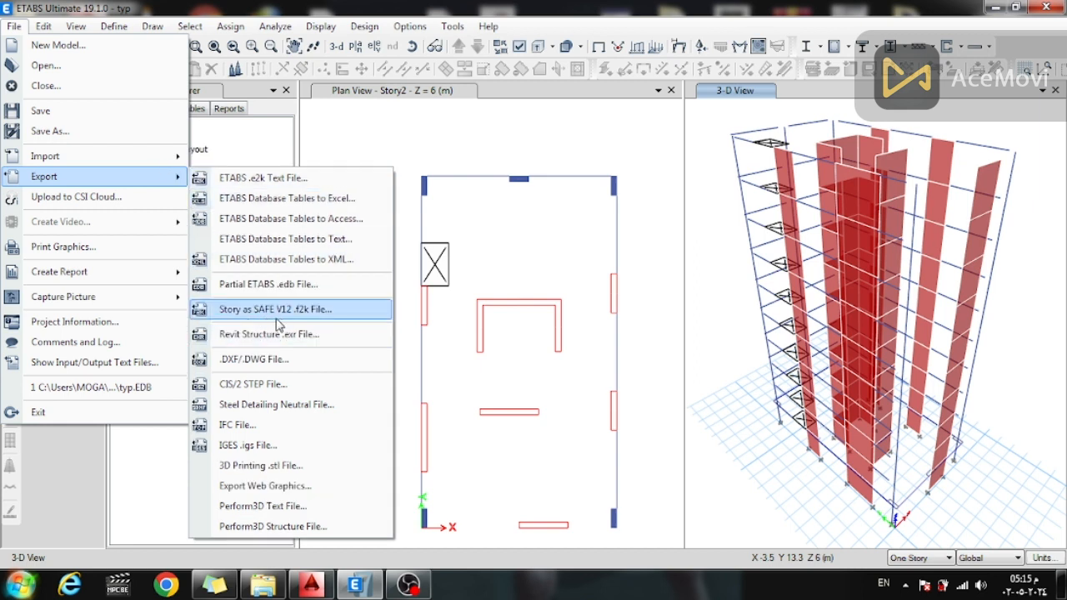
{"action": "left_click", "coordinate": [322, 319]}
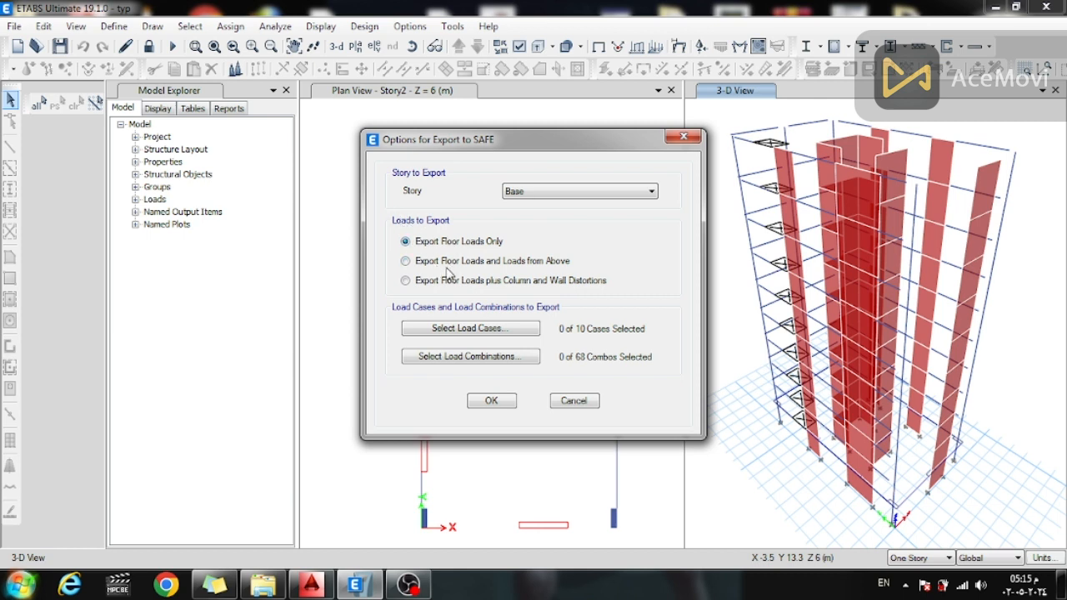
{"action": "left_click", "coordinate": [477, 264]}
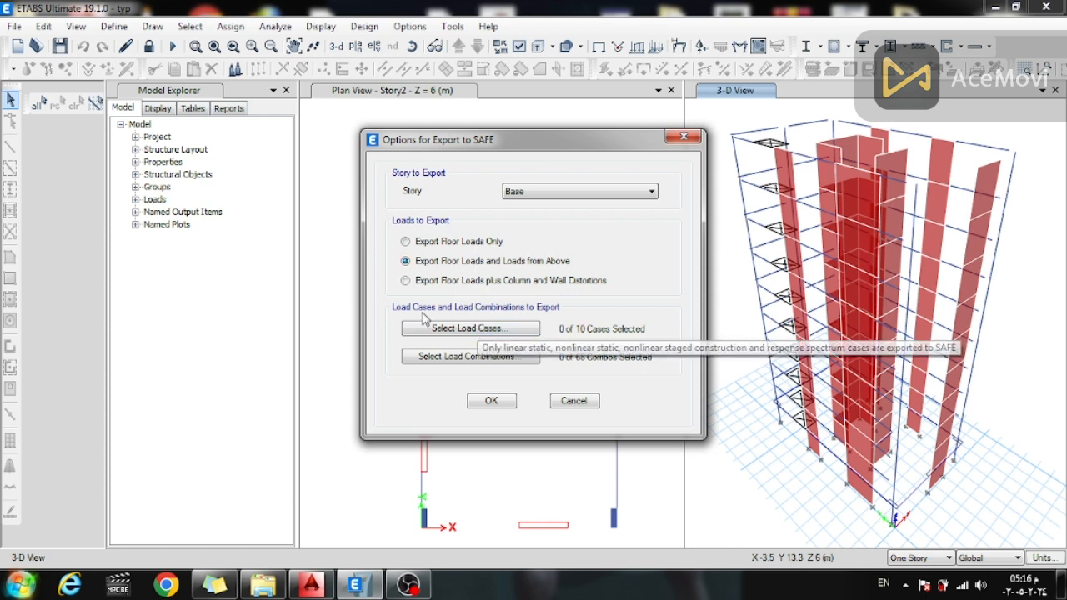
- Include the Dead, Live, f.c and wall load cases in the SAFE export
{"action": "left_click", "coordinate": [490, 329]}
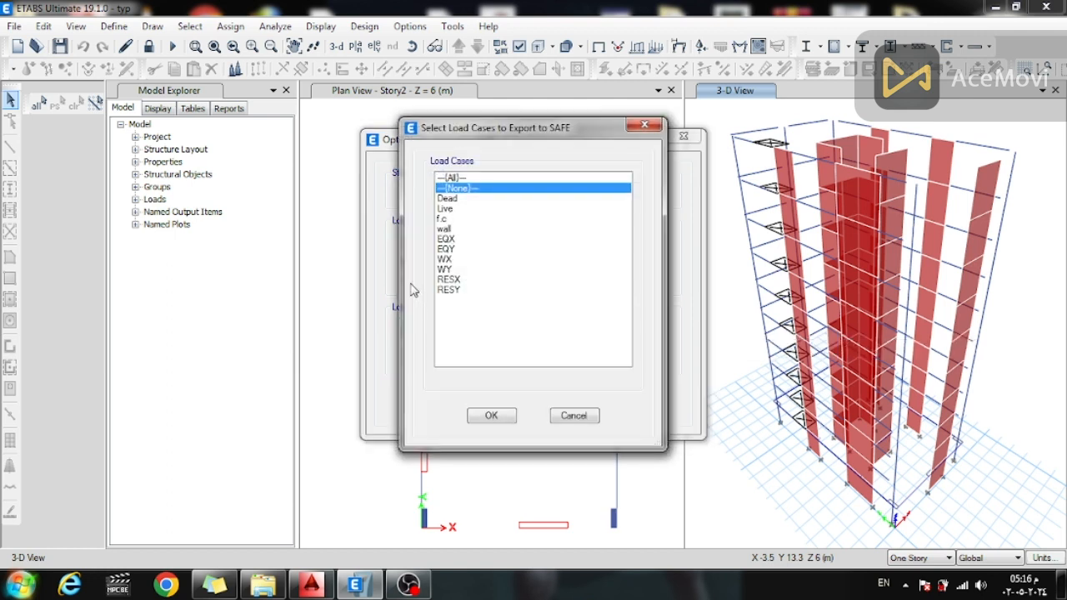
{"action": "left_click_drag", "start_coordinate": [460, 199], "coordinate": [455, 233]}
{"action": "left_click", "coordinate": [492, 416]}
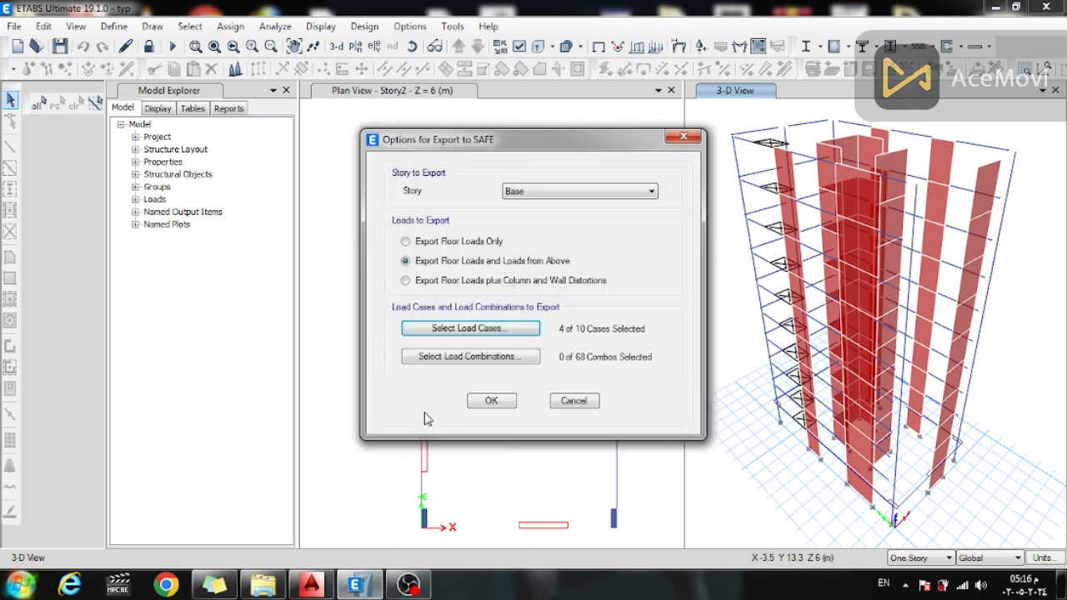
- Include the first two load combinations, 1.4d.l and 1.2dl+1.6l.l, in the SAFE export
{"action": "left_click", "coordinate": [464, 358]}
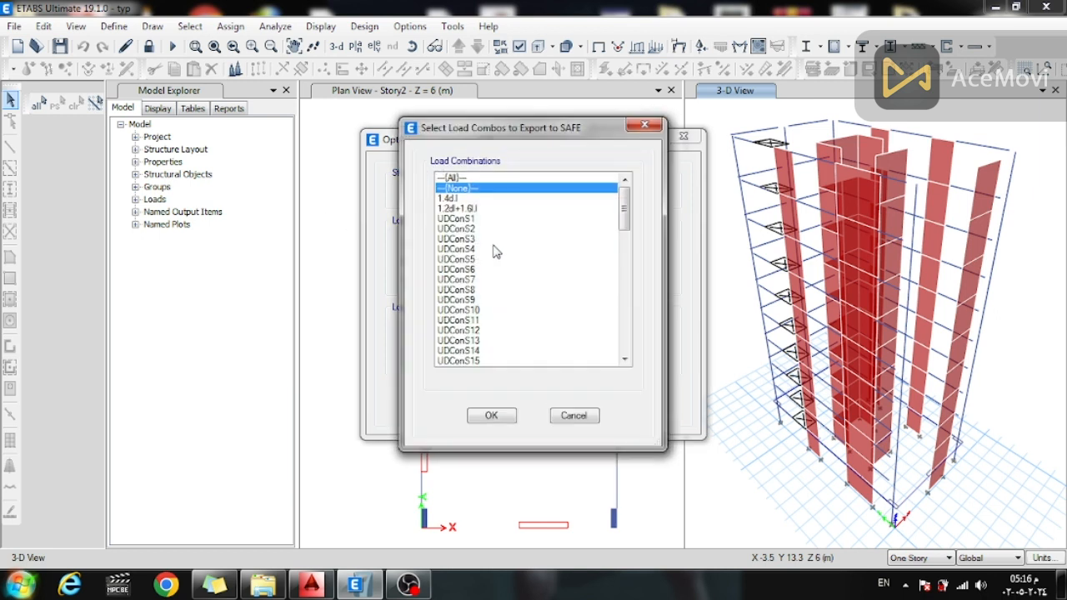
{"action": "left_click", "coordinate": [457, 199]}
{"action": "left_click_drag", "start_coordinate": [461, 204], "coordinate": [479, 210]}
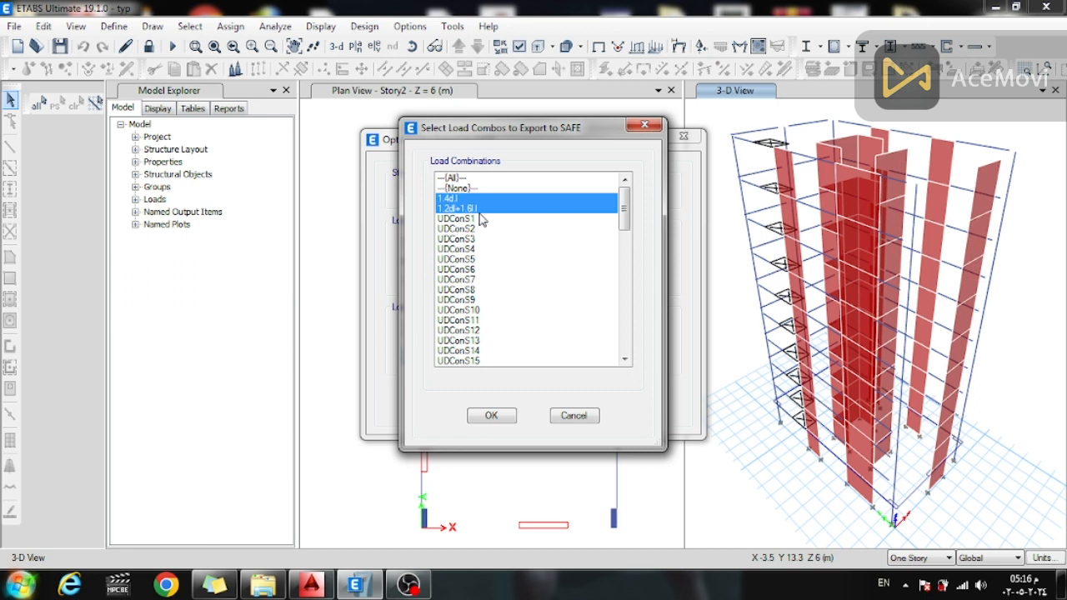
{"action": "left_click", "coordinate": [498, 416]}
- Accept the export options and save the SAFE text file as raftttt in the aci folder
{"action": "left_click", "coordinate": [493, 400]}
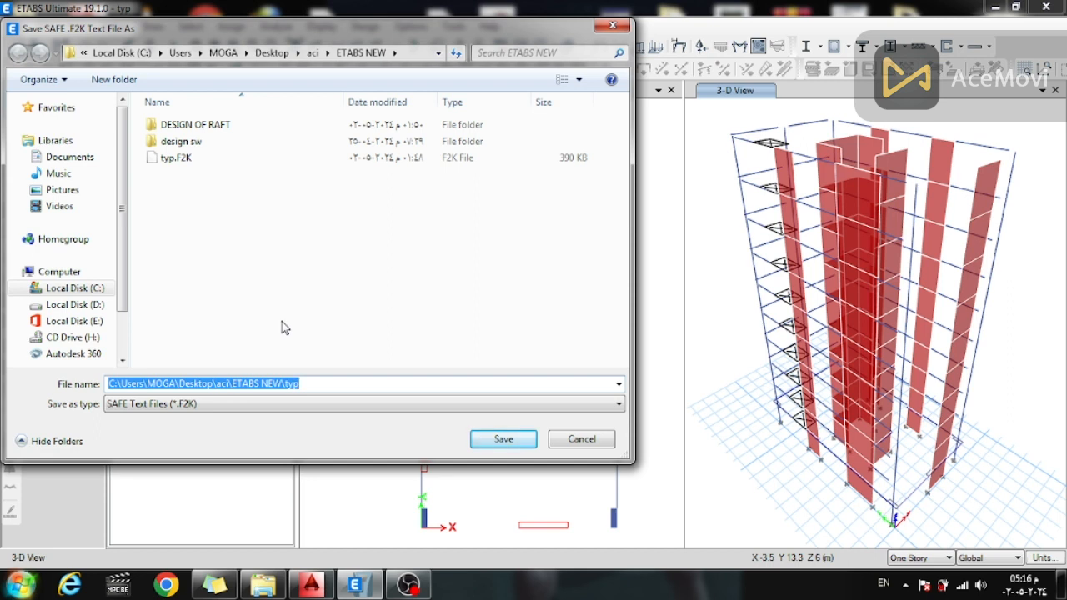
{"action": "left_click", "coordinate": [313, 52]}
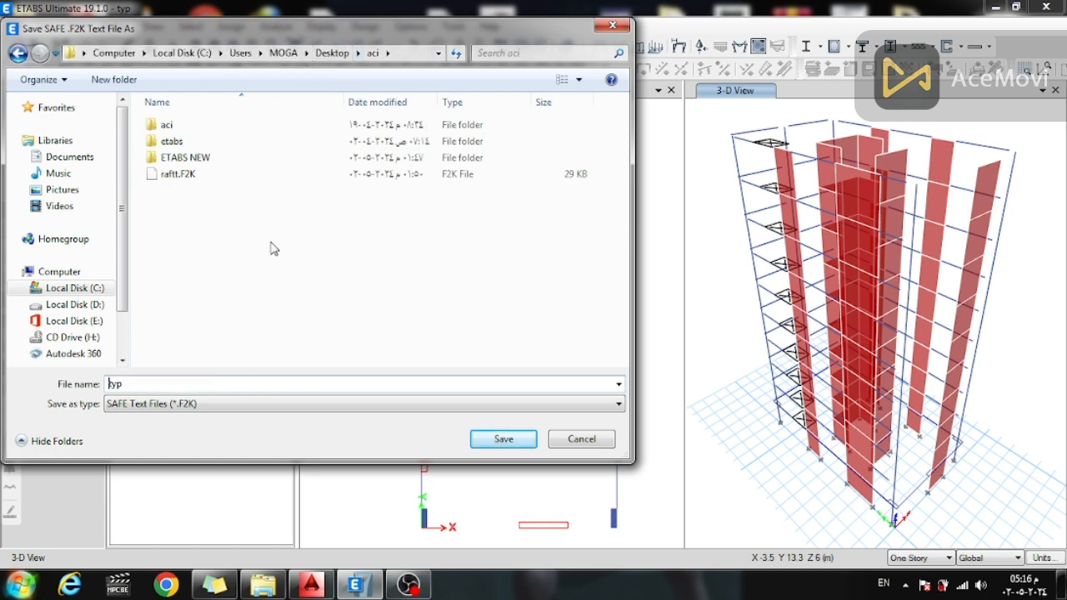
{"action": "double_click", "coordinate": [130, 384]}
{"action": "type", "text": "raftt"}
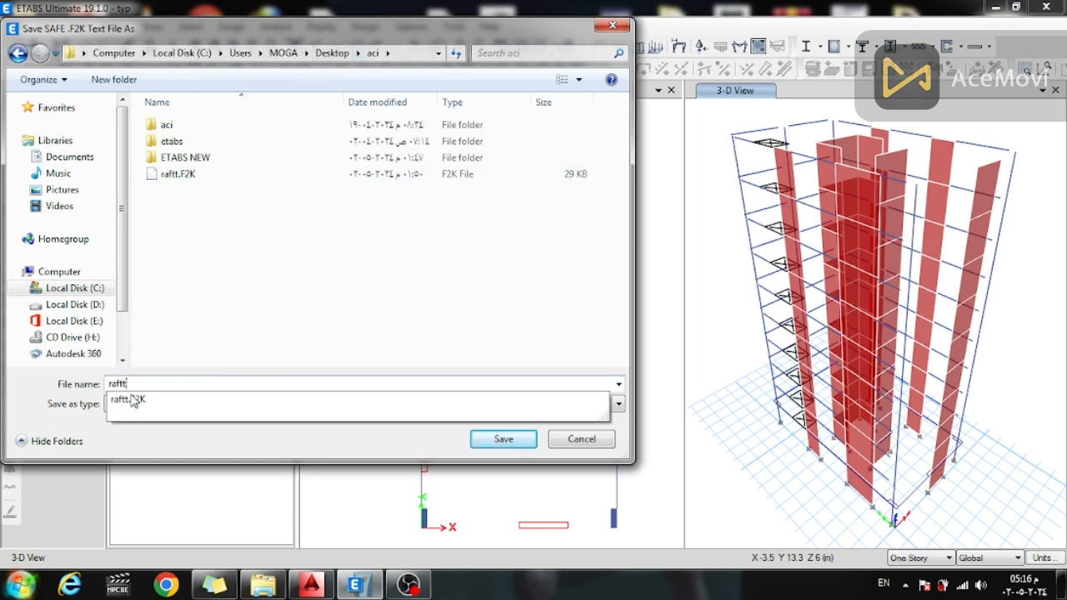
{"action": "type", "text": "tt"}
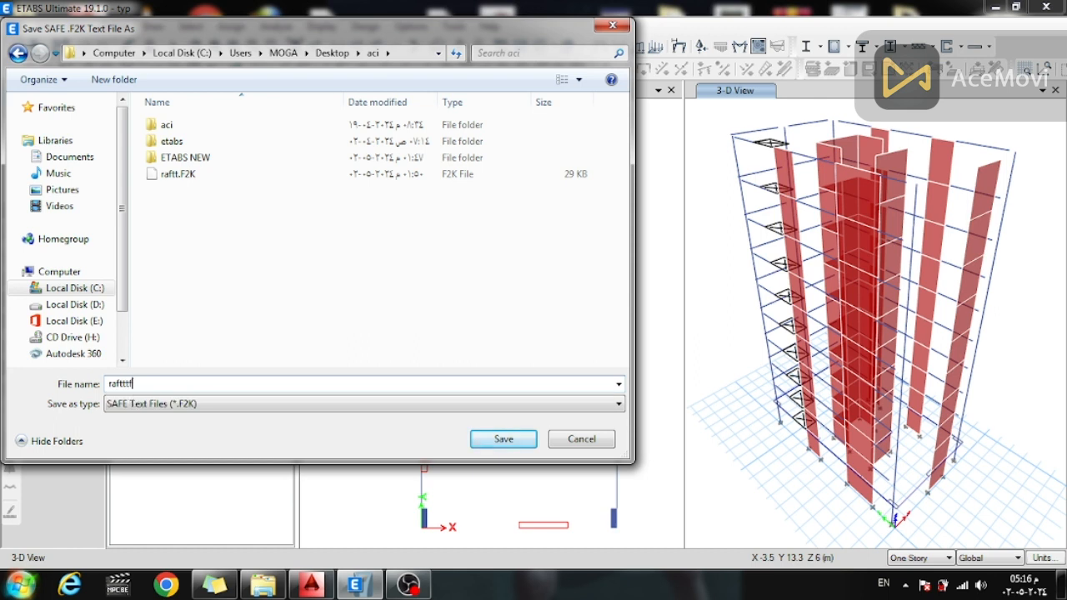
{"action": "left_click", "coordinate": [488, 444]}
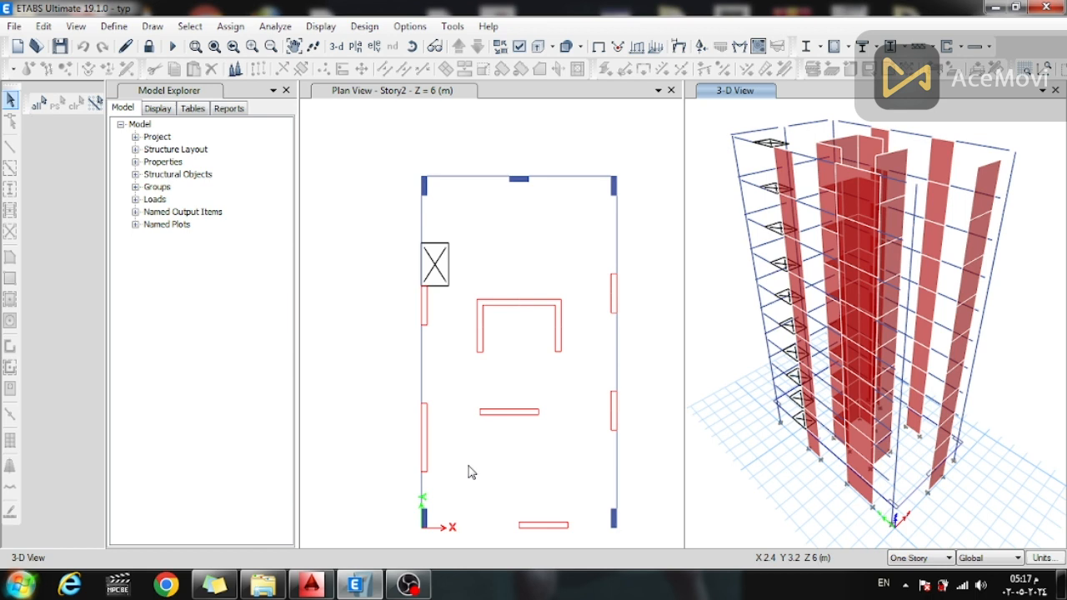
- Unlock the model and add a new slab section property named raft
{"action": "left_click", "coordinate": [148, 46]}
{"action": "left_click", "coordinate": [554, 355]}
{"action": "left_click", "coordinate": [113, 28]}
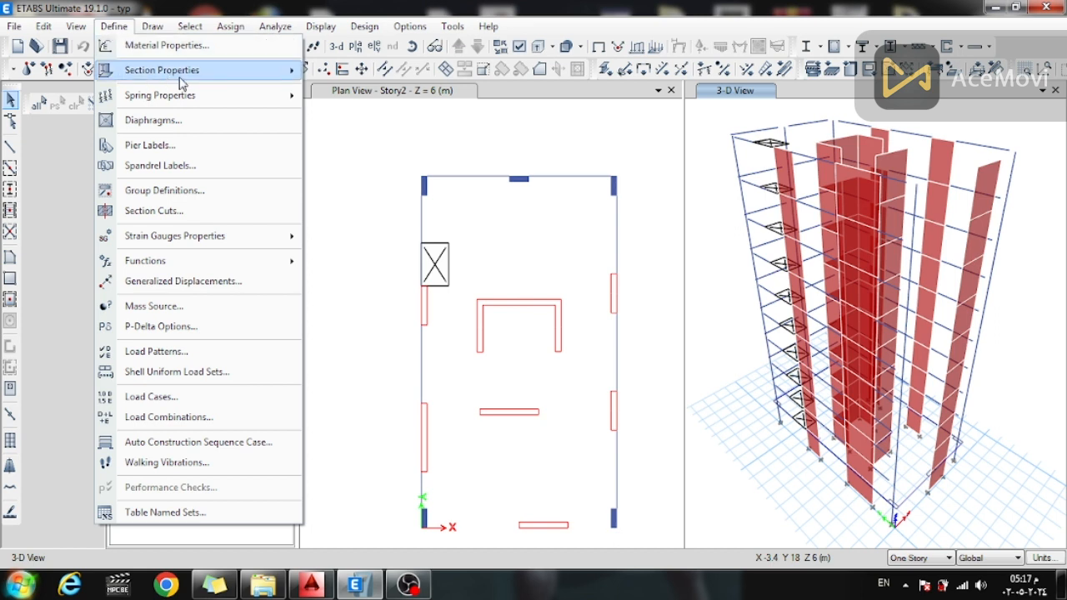
{"action": "mouse_move", "coordinate": [178, 83]}
{"action": "left_click", "coordinate": [384, 119]}
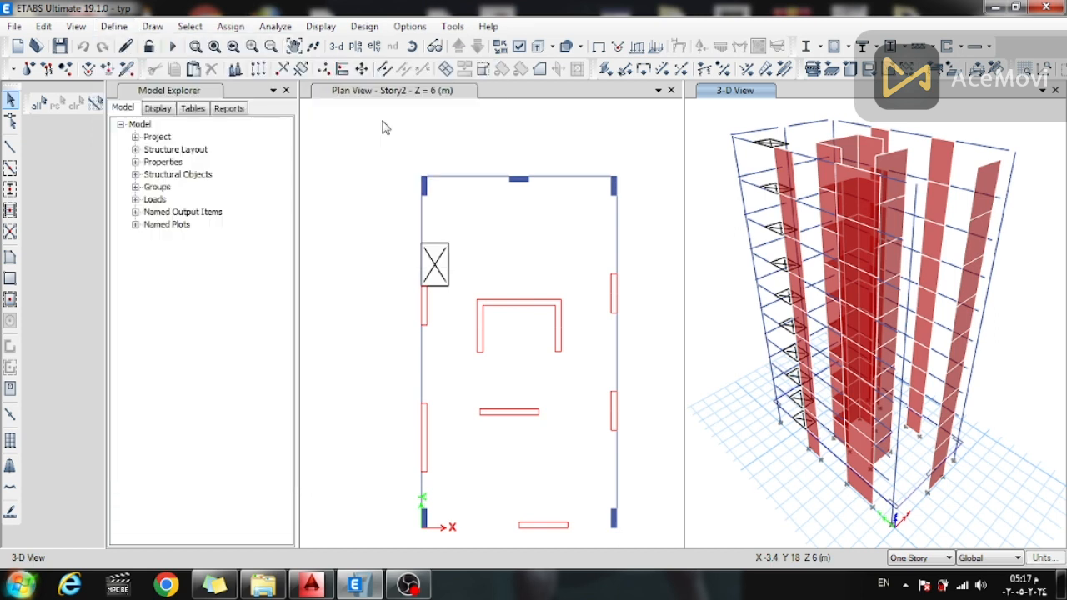
{"action": "key", "text": "Return"}
{"action": "double_click", "coordinate": [540, 128]}
{"action": "type", "text": "raft"}
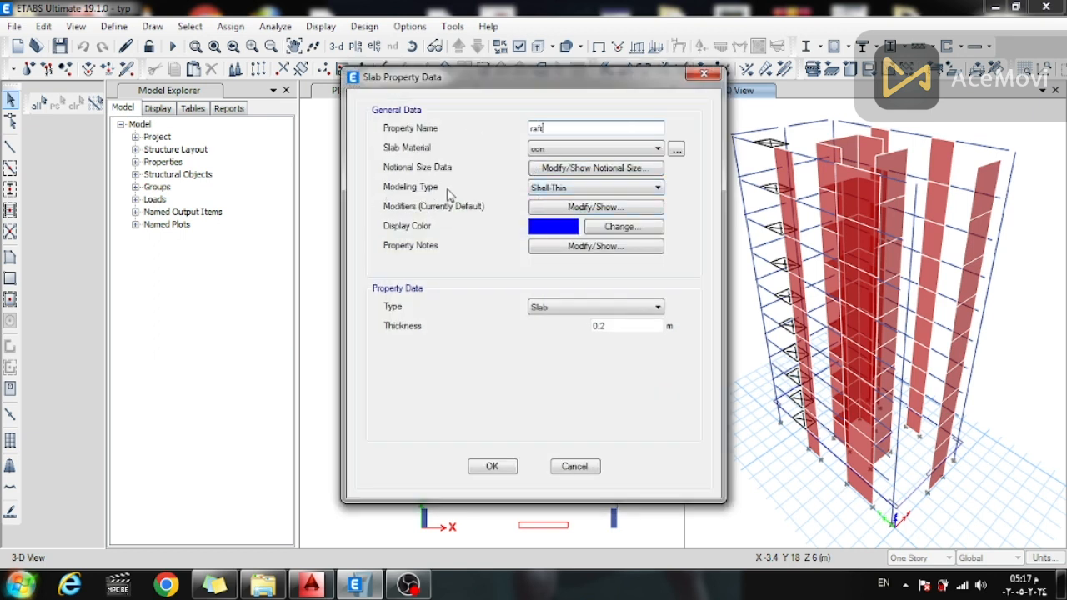
- Set the raft property's modeling type to Shell-Thick and its display color to dark green
{"action": "left_click", "coordinate": [556, 194]}
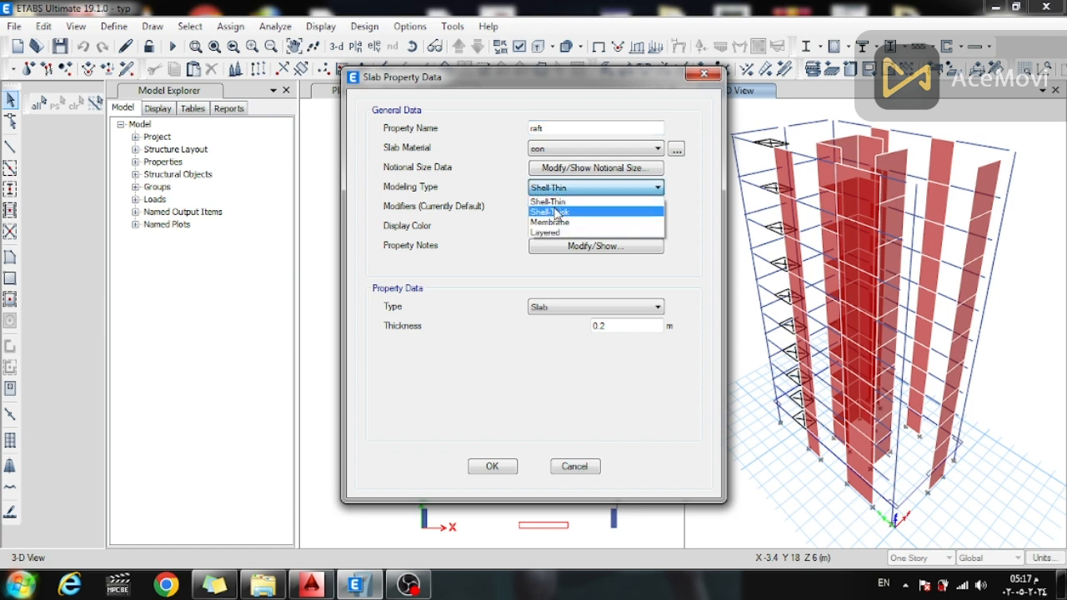
{"action": "left_click", "coordinate": [557, 212]}
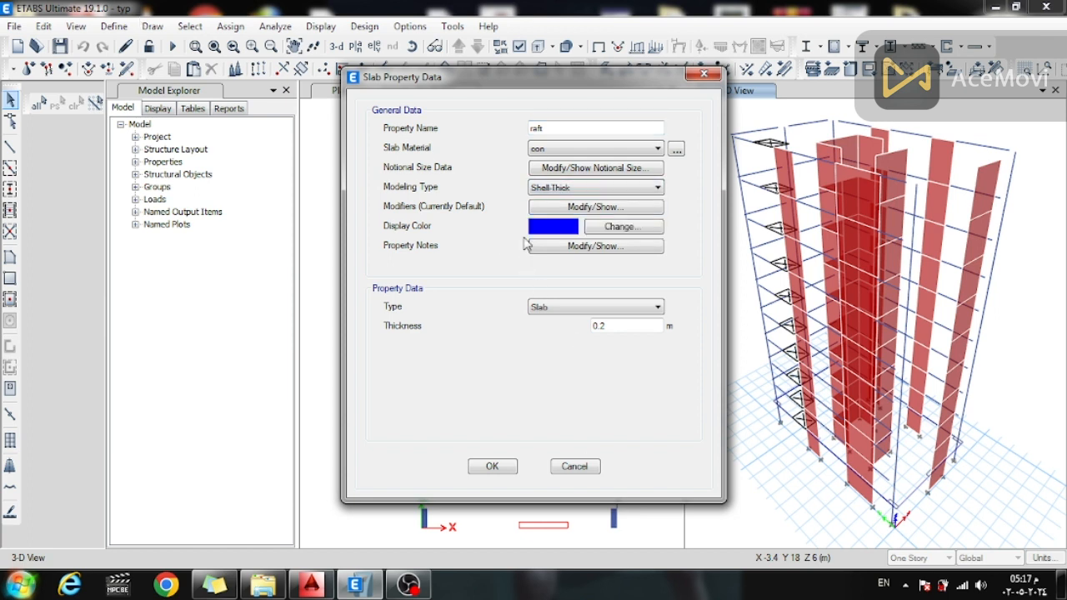
{"action": "left_click", "coordinate": [555, 229]}
{"action": "left_click", "coordinate": [416, 204]}
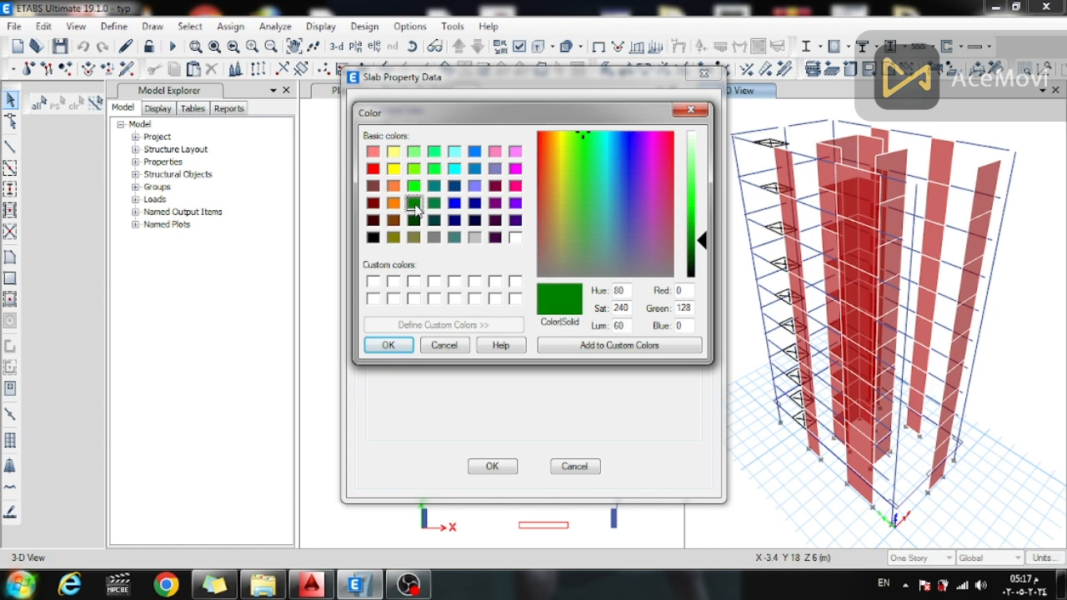
{"action": "left_click", "coordinate": [388, 345]}
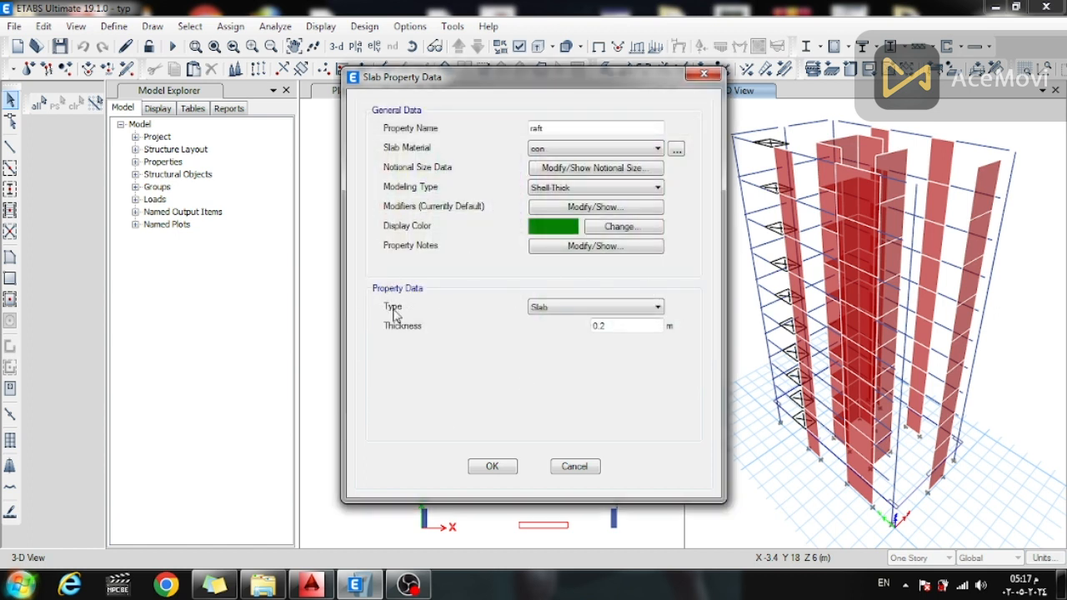
- Make the raft property a Mat type with a thickness of 1 m and save the slab definition
{"action": "left_click", "coordinate": [555, 310]}
{"action": "left_click", "coordinate": [550, 372]}
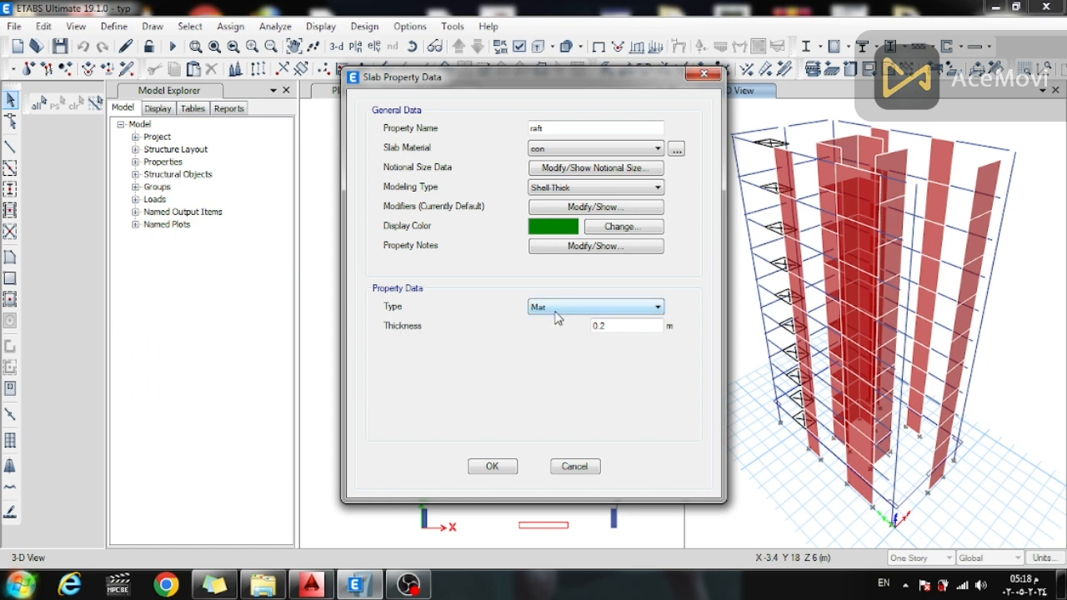
{"action": "left_click_drag", "start_coordinate": [621, 327], "coordinate": [536, 327]}
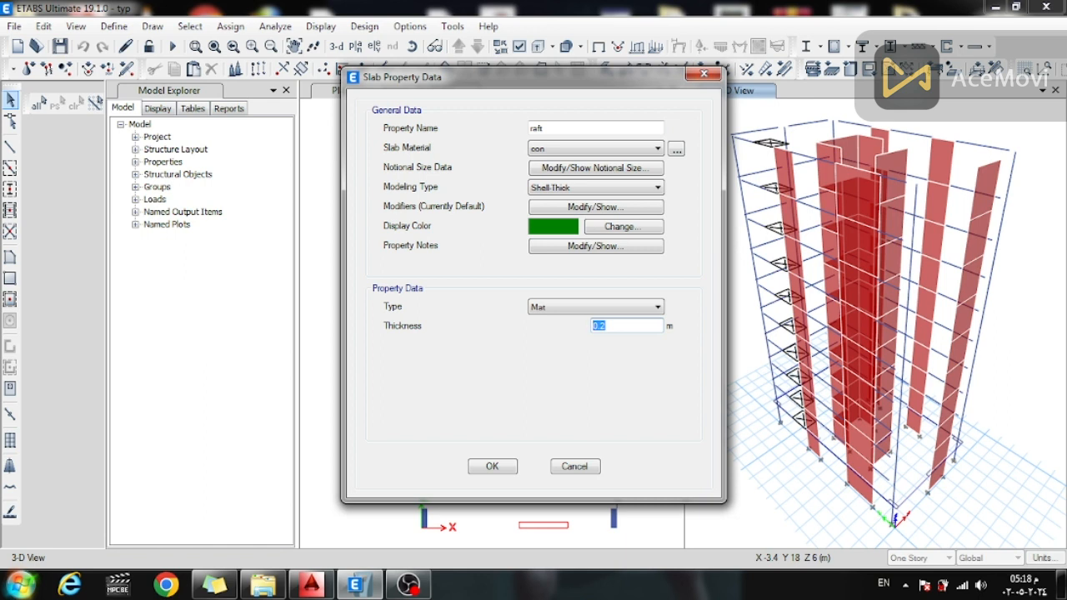
{"action": "type", "text": "1"}
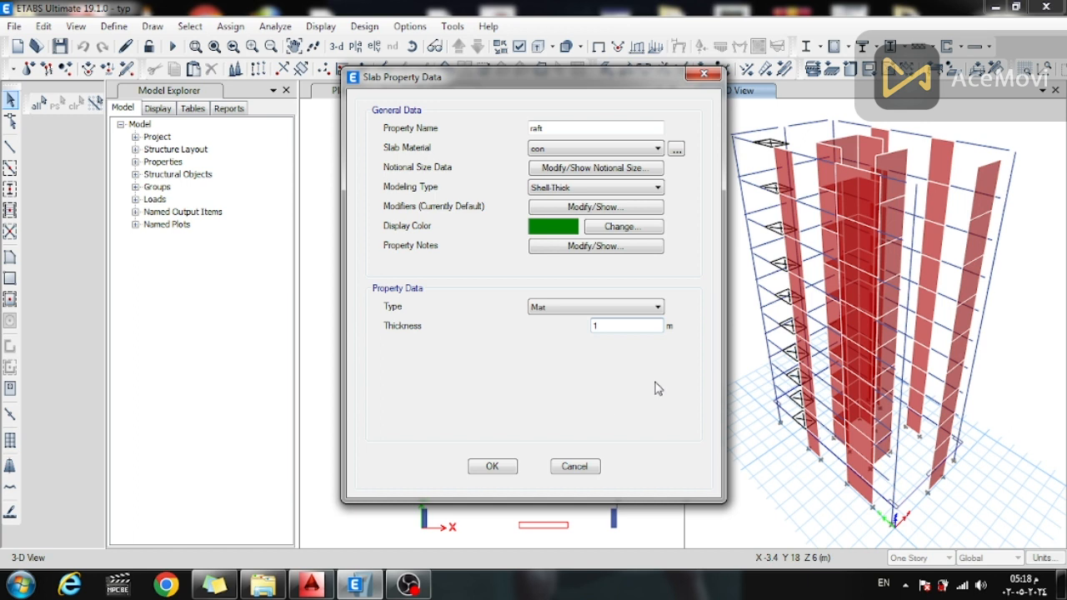
{"action": "left_click", "coordinate": [492, 467]}
{"action": "left_click", "coordinate": [618, 337]}
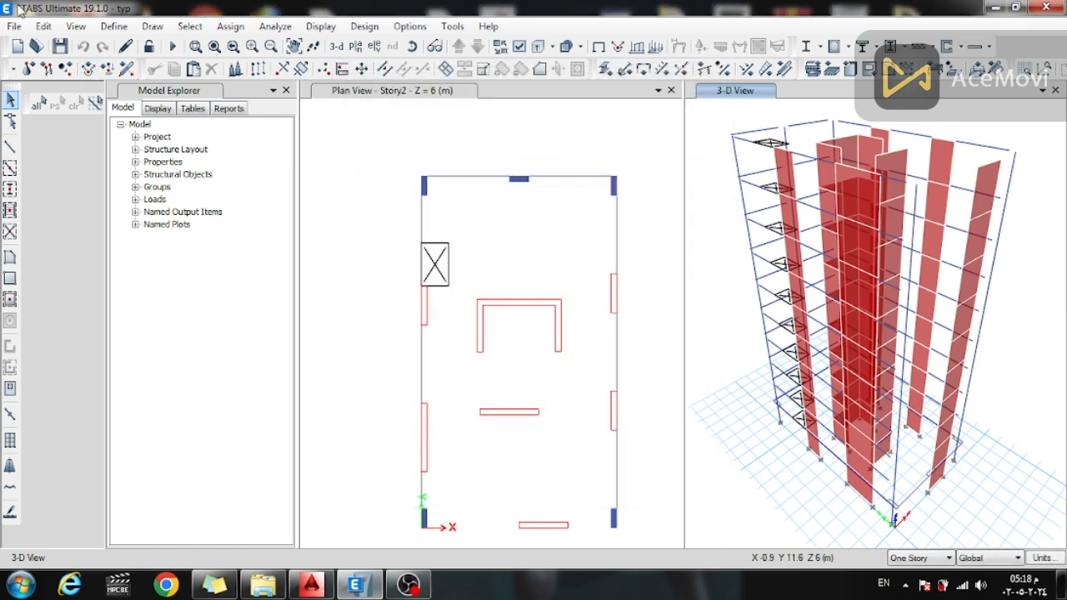
- Add a new area spring property with a local 3 direction stiffness of 2000 tonf/m/m²
{"action": "left_click", "coordinate": [114, 26]}
{"action": "mouse_move", "coordinate": [200, 72]}
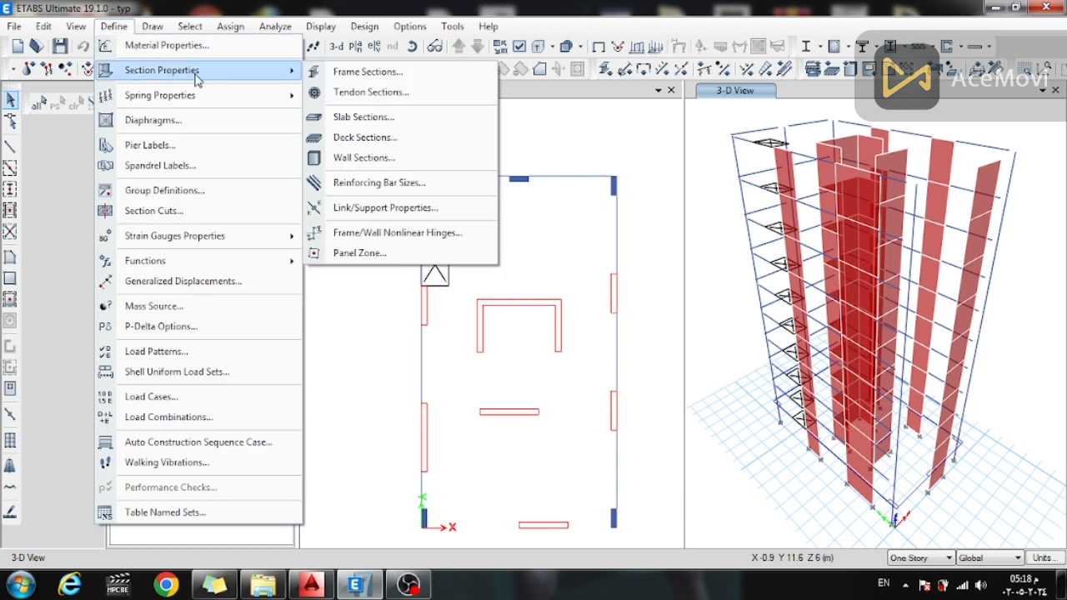
{"action": "mouse_move", "coordinate": [183, 98]}
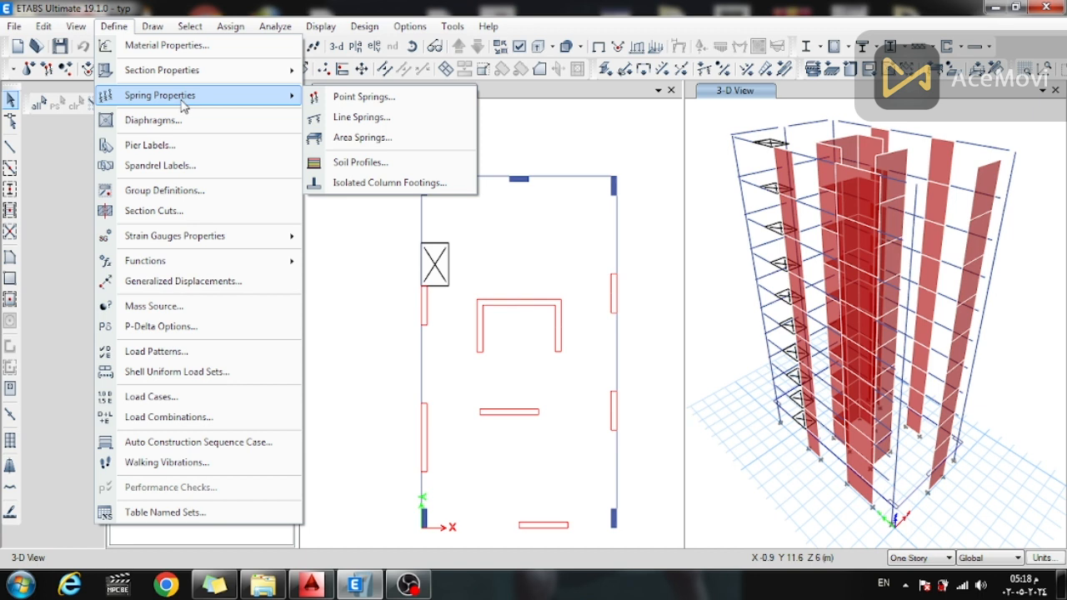
{"action": "left_click", "coordinate": [345, 143]}
{"action": "left_click", "coordinate": [642, 240]}
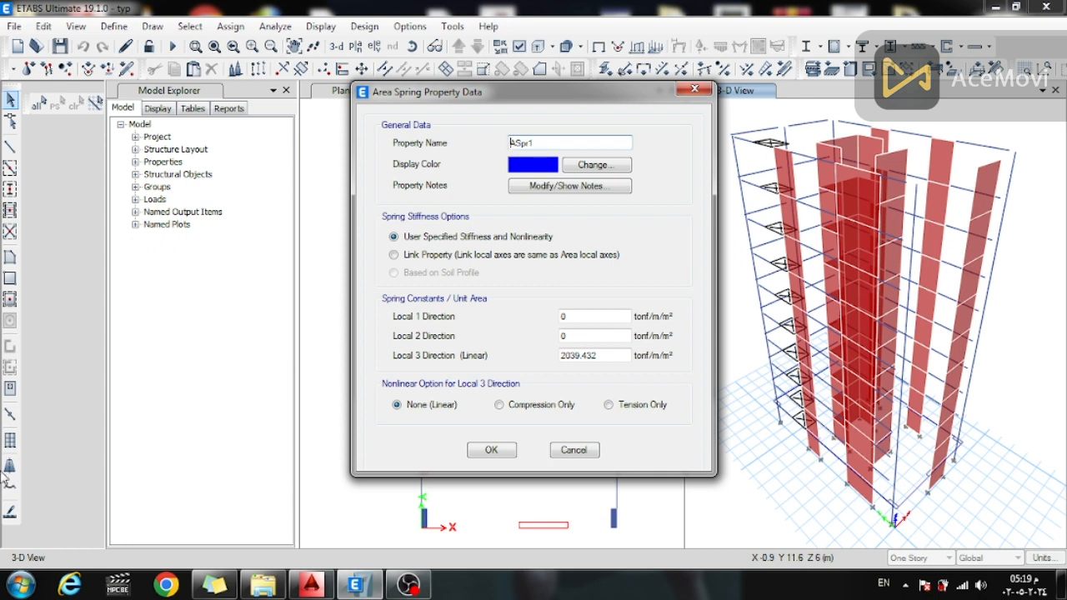
{"action": "left_click_drag", "start_coordinate": [607, 357], "coordinate": [525, 363]}
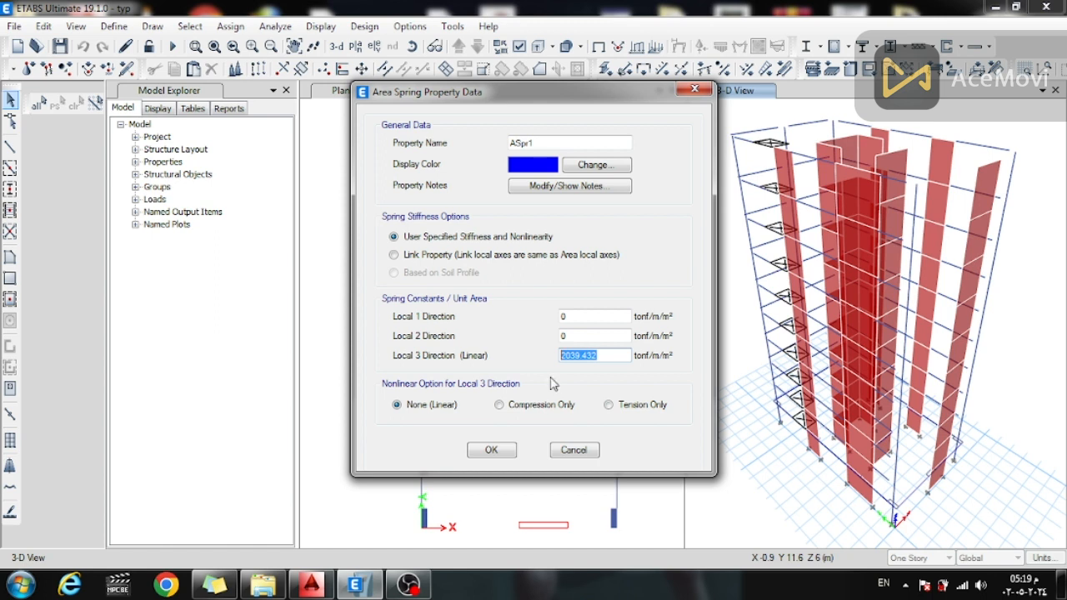
{"action": "type", "text": "2000"}
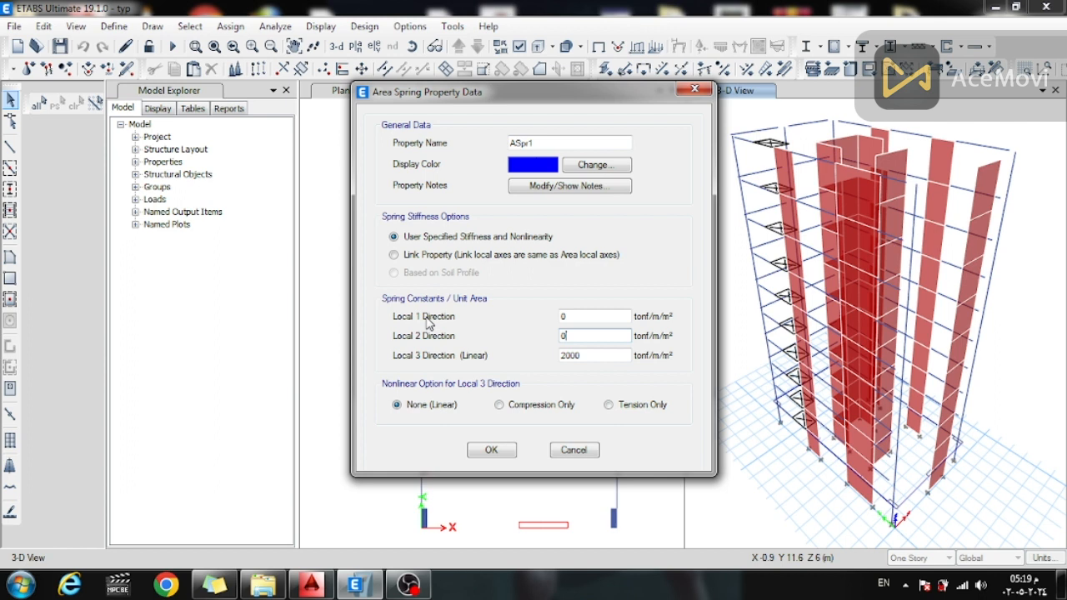
- Set the area spring's local 1 and local 2 stiffnesses to 200 tonf/m/m² and save the property
{"action": "double_click", "coordinate": [579, 336]}
{"action": "type", "text": "200"}
{"action": "double_click", "coordinate": [579, 316]}
{"action": "type", "text": "200"}
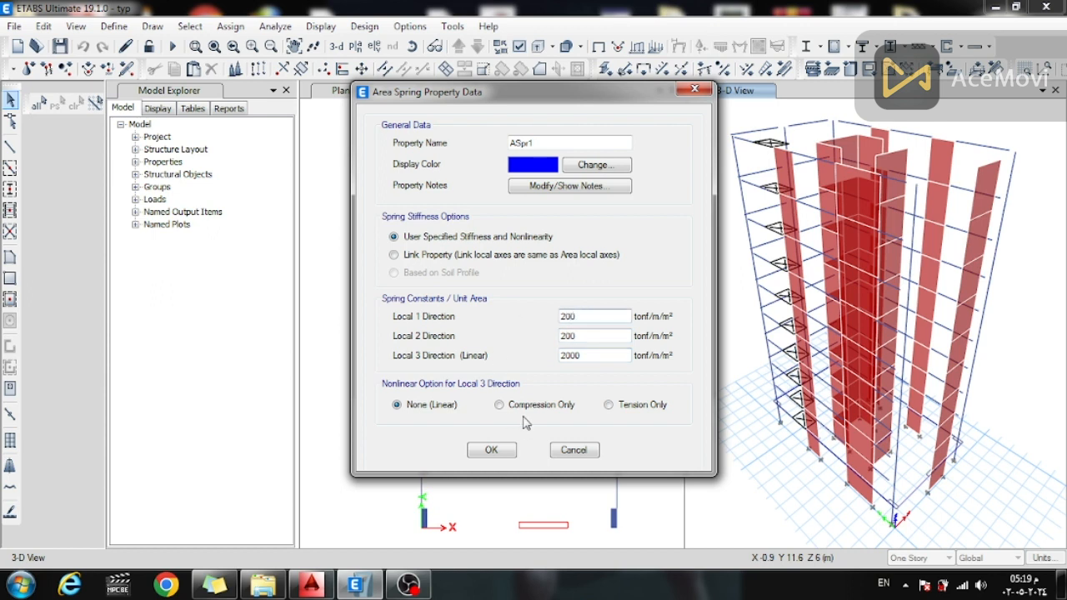
{"action": "left_click", "coordinate": [491, 449]}
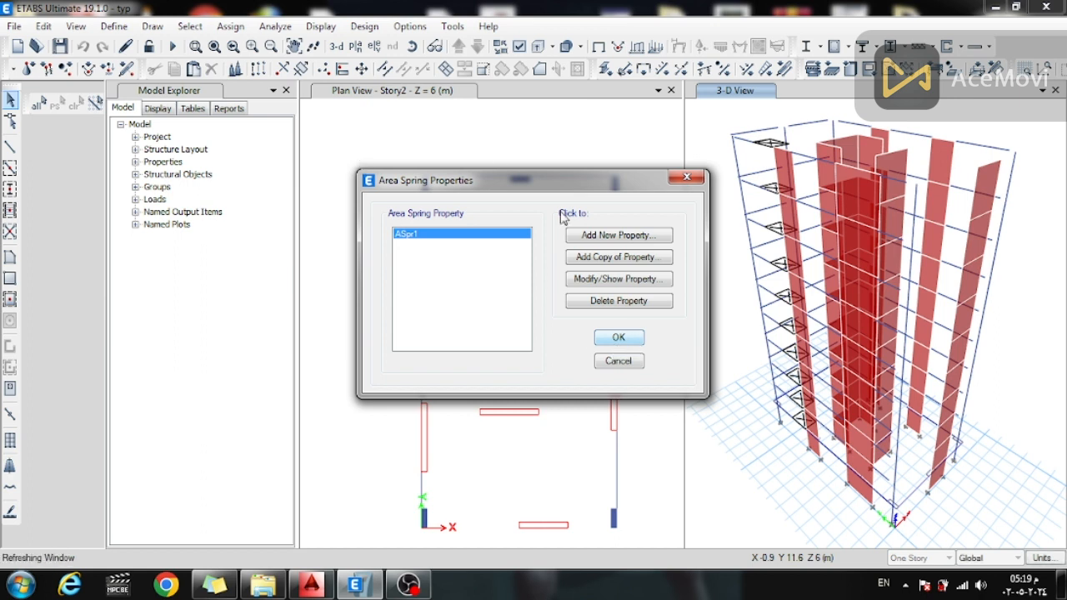
{"action": "left_click", "coordinate": [618, 338]}
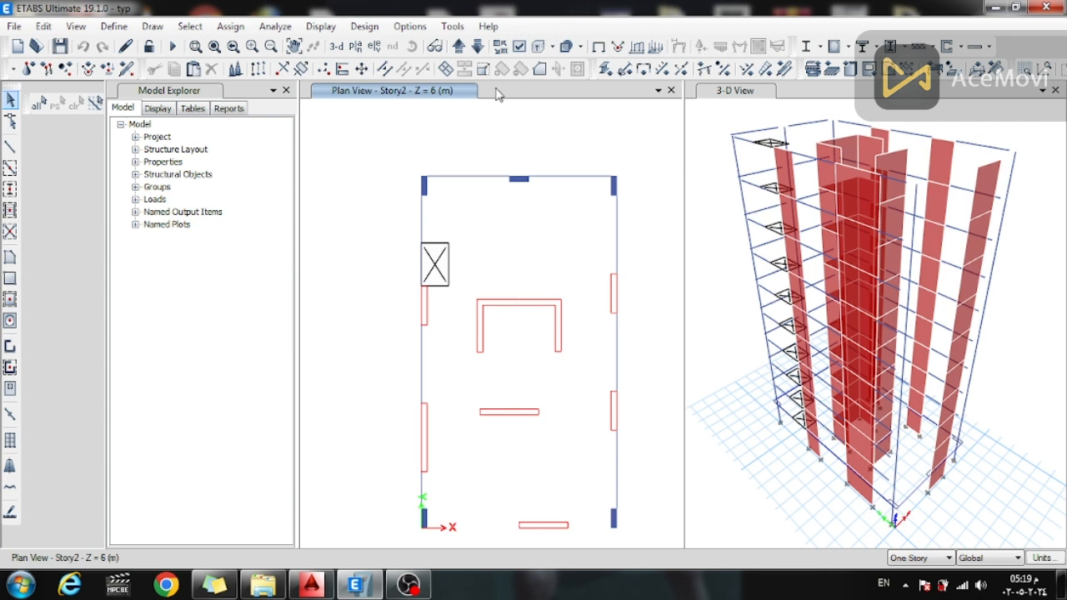
- Remove all restraints from every joint on the Base plan and refresh the 3-D view
{"action": "left_click", "coordinate": [478, 46]}
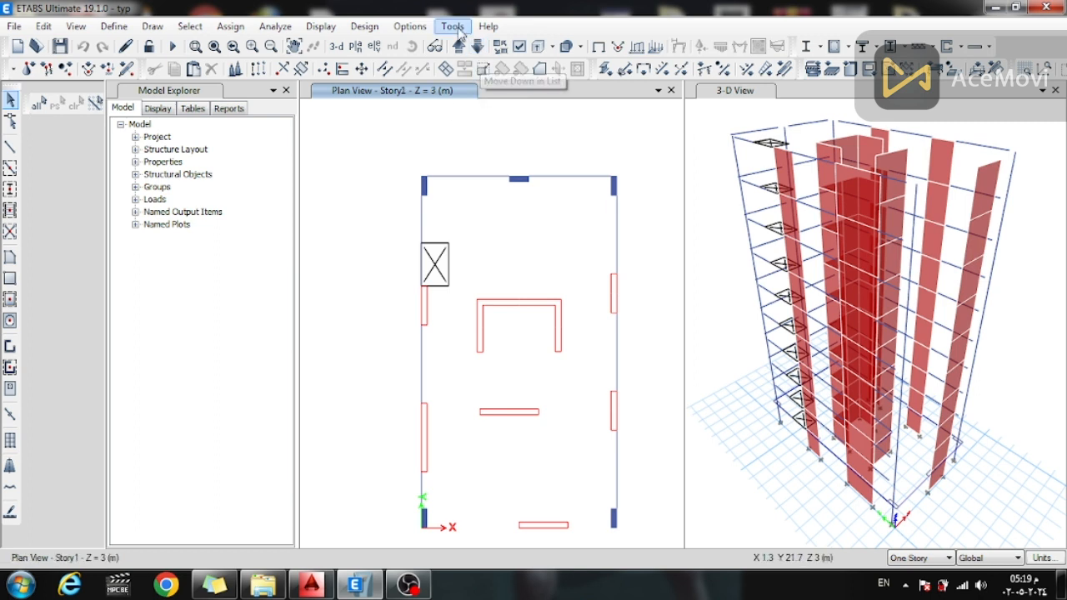
{"action": "left_click", "coordinate": [478, 48]}
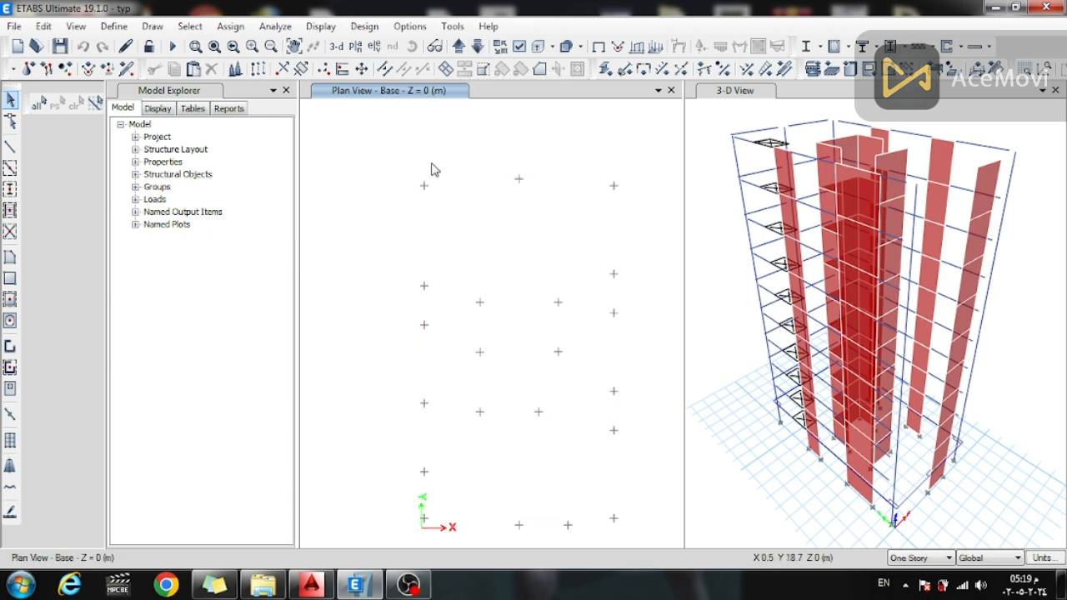
{"action": "left_click_drag", "start_coordinate": [647, 161], "coordinate": [322, 574]}
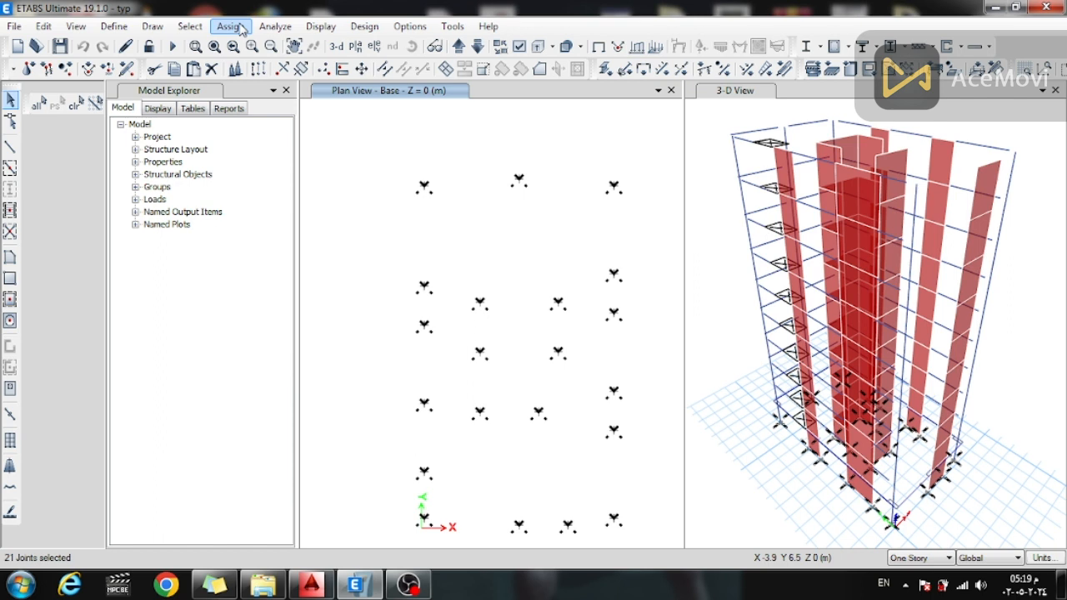
{"action": "left_click", "coordinate": [238, 27]}
{"action": "mouse_move", "coordinate": [393, 50]}
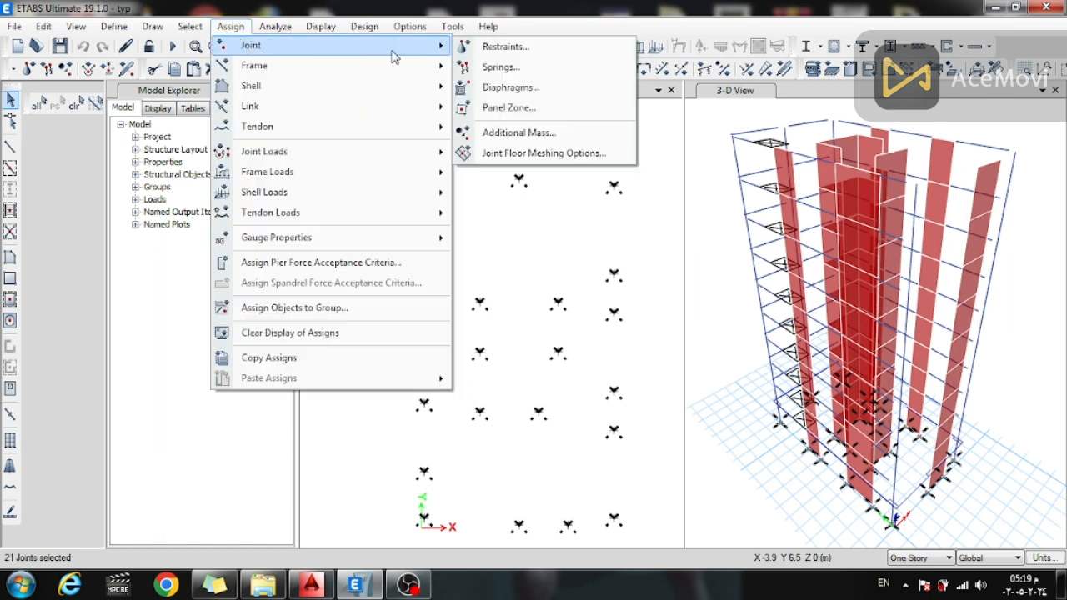
{"action": "left_click", "coordinate": [500, 48]}
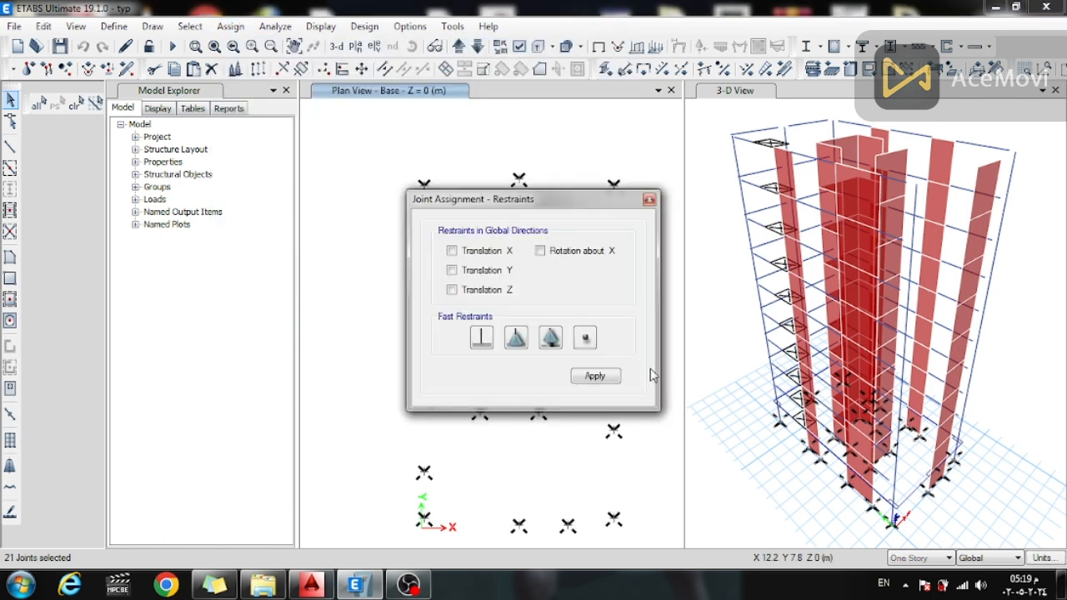
{"action": "left_click", "coordinate": [596, 377]}
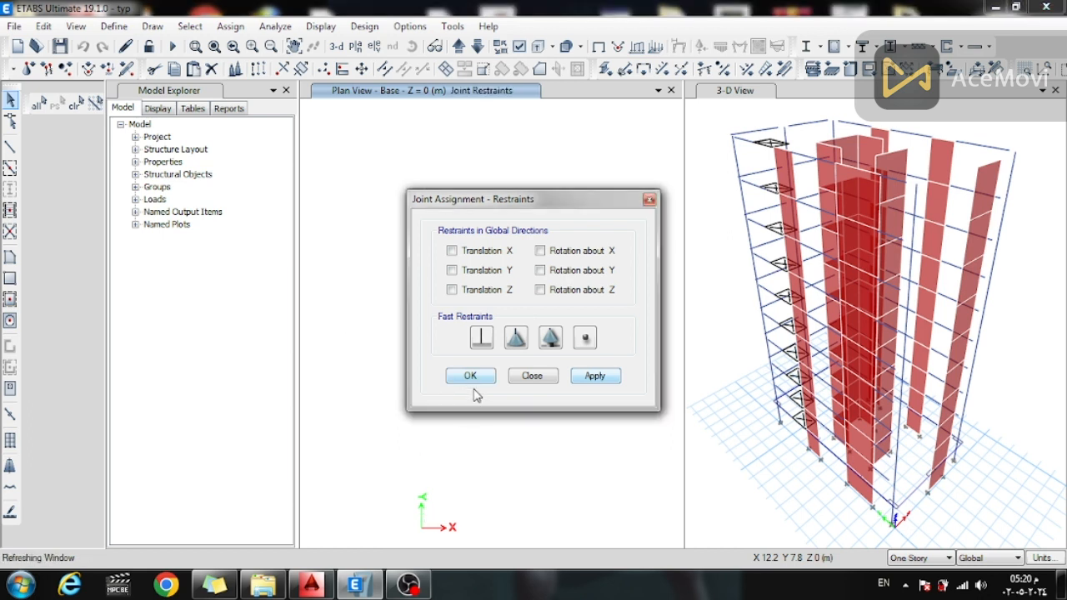
{"action": "left_click", "coordinate": [472, 377]}
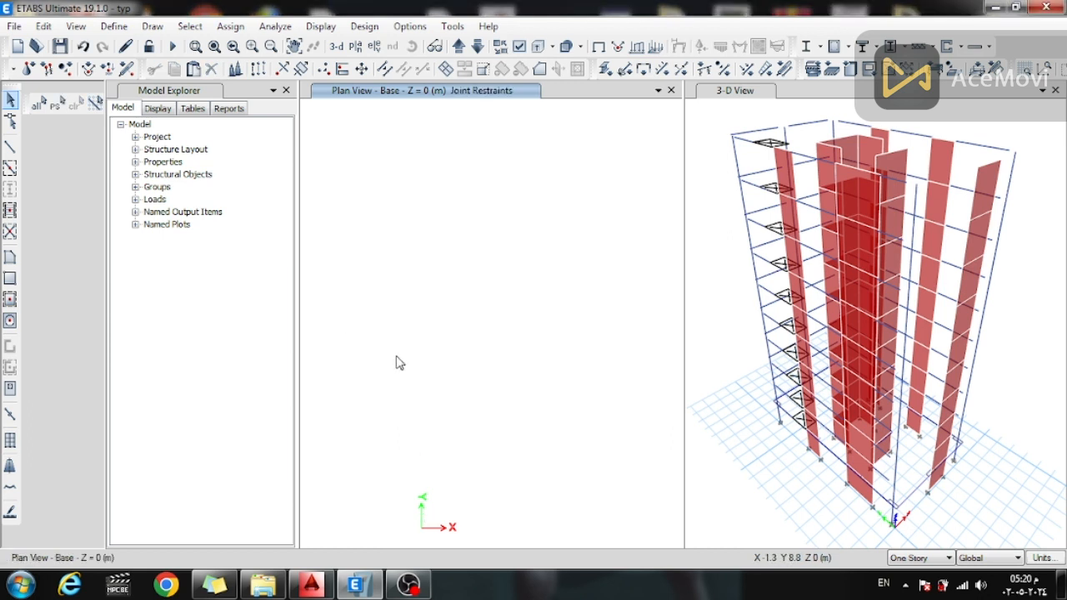
{"action": "left_click", "coordinate": [831, 94]}
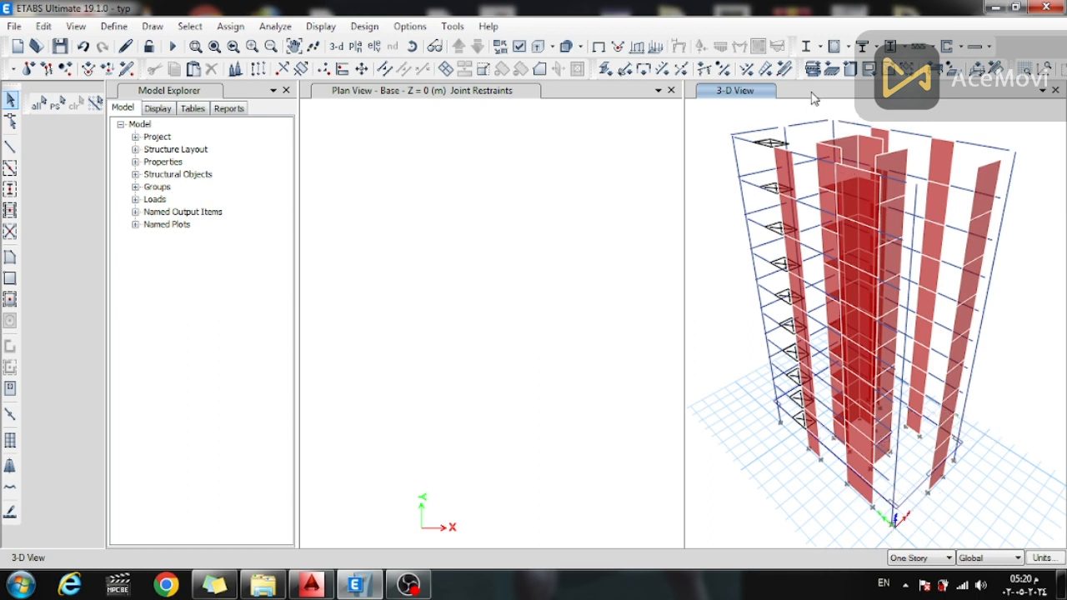
{"action": "left_click", "coordinate": [125, 47]}
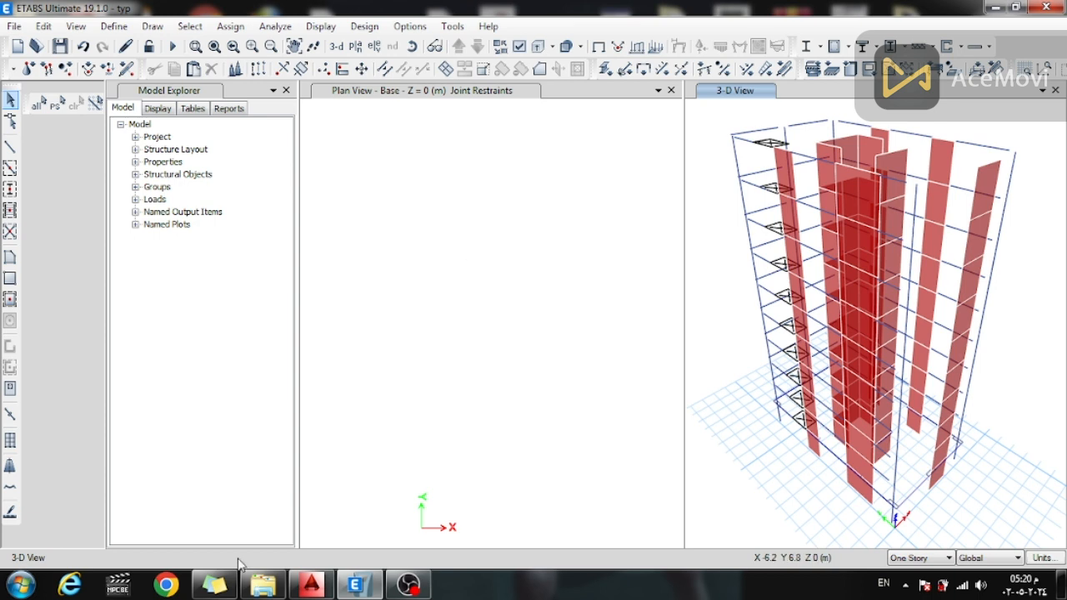
- Switch to AutoCAD and isolate the layers of the slab outline, the beams and the opening
{"action": "left_click", "coordinate": [311, 587]}
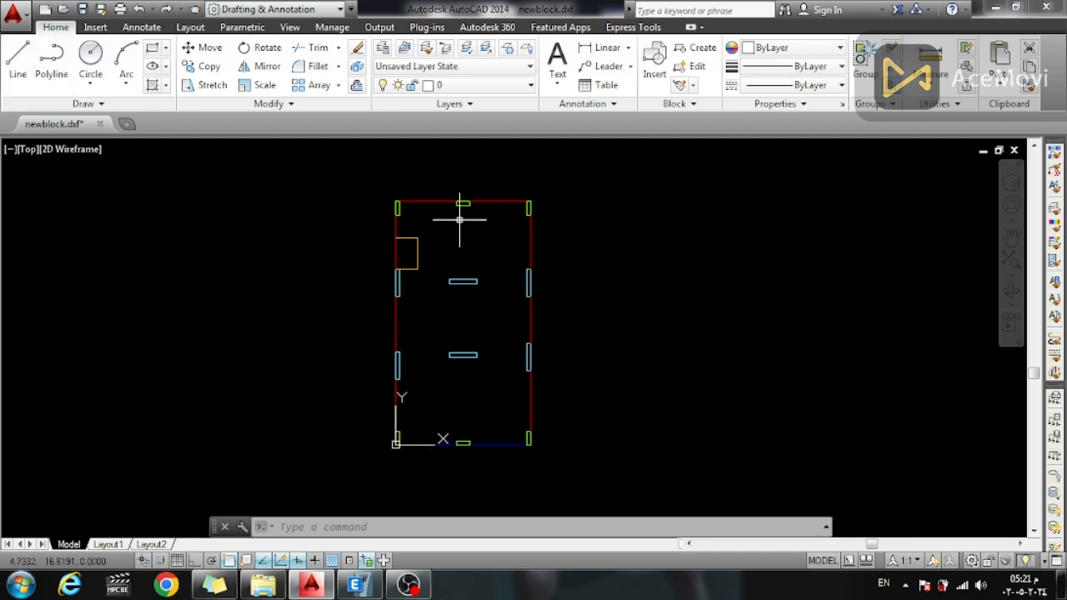
{"action": "scroll", "coordinate": [527, 209], "scroll_direction": "up", "scroll_amount": 8}
{"action": "left_click", "coordinate": [539, 210]}
{"action": "left_click", "coordinate": [516, 178]}
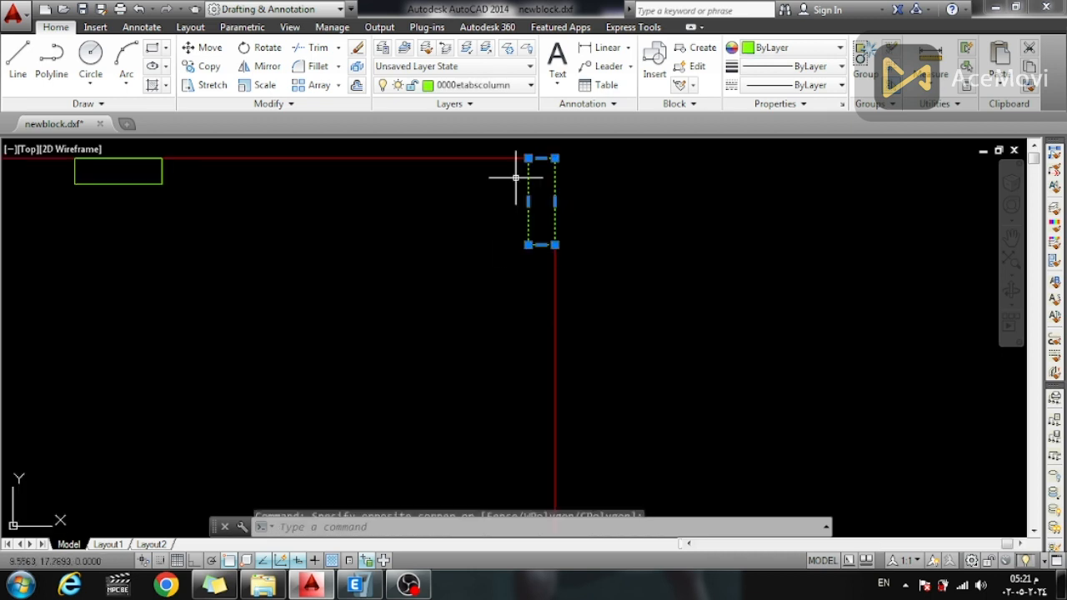
{"action": "scroll", "coordinate": [500, 208], "scroll_direction": "down", "scroll_amount": 4}
{"action": "key", "text": "Escape"}
{"action": "left_click", "coordinate": [567, 221]}
{"action": "left_click", "coordinate": [442, 240]}
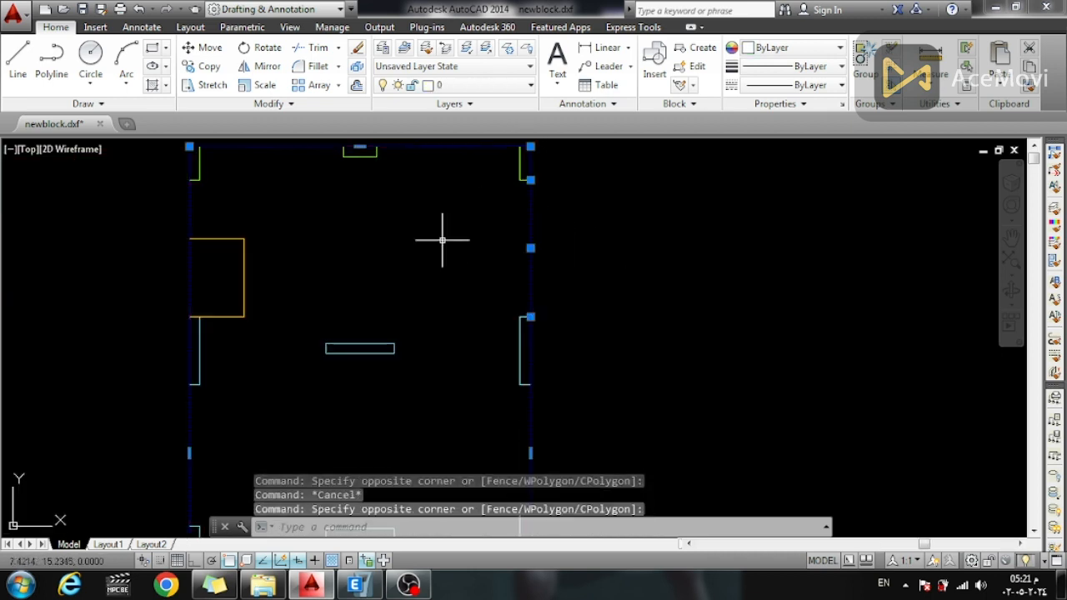
{"action": "scroll", "coordinate": [475, 244], "scroll_direction": "down", "scroll_amount": 2}
{"action": "left_click", "coordinate": [450, 179]}
{"action": "left_click", "coordinate": [435, 210]}
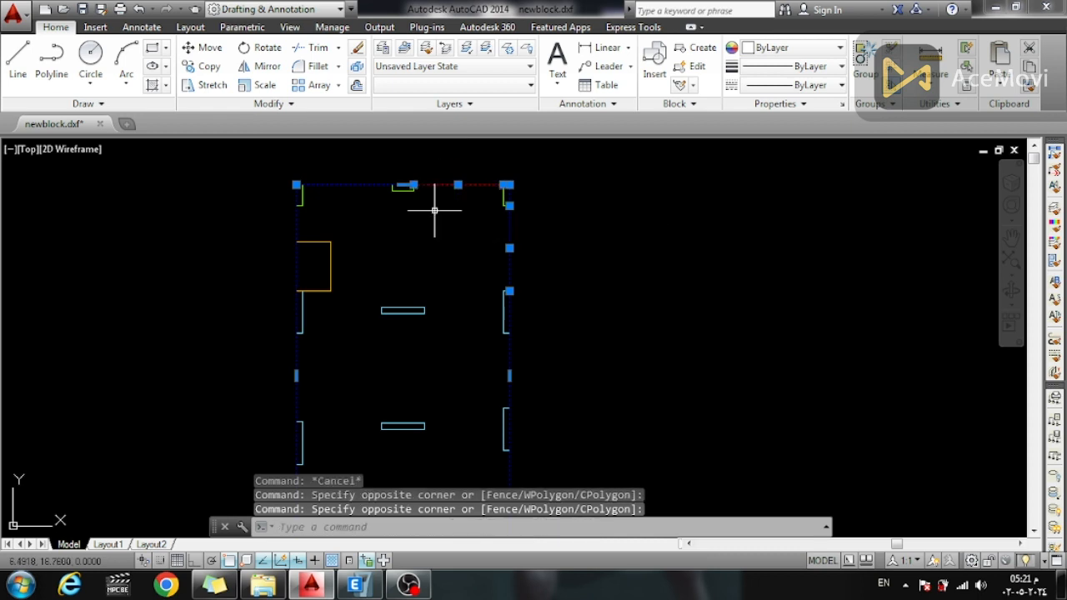
{"action": "left_click", "coordinate": [545, 259]}
{"action": "left_click", "coordinate": [453, 245]}
{"action": "left_click", "coordinate": [342, 225]}
{"action": "left_click", "coordinate": [313, 262]}
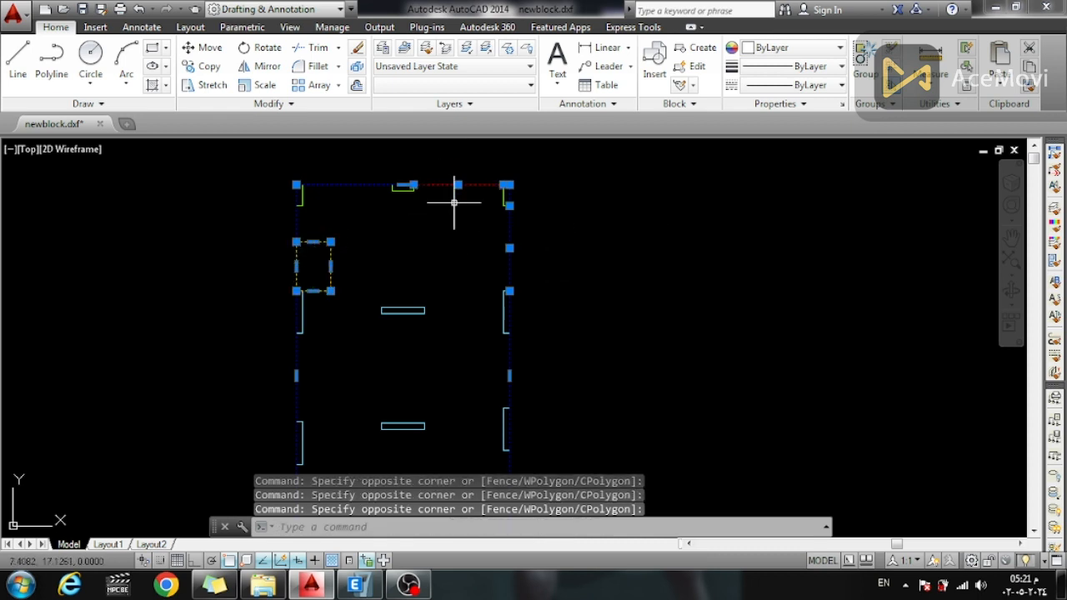
{"action": "left_click", "coordinate": [467, 49]}
- Erase all slab, beam and opening objects on the isolated layers and restore the hidden layers
{"action": "scroll", "coordinate": [428, 180], "scroll_direction": "down", "scroll_amount": 3}
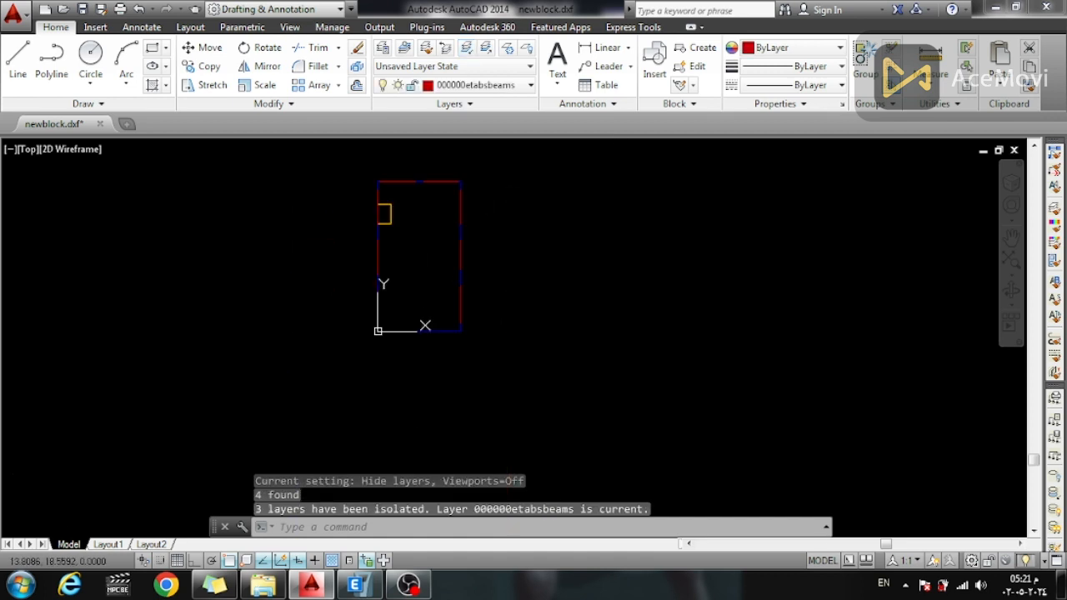
{"action": "left_click", "coordinate": [503, 176]}
{"action": "left_click", "coordinate": [292, 343]}
{"action": "key", "text": "Delete"}
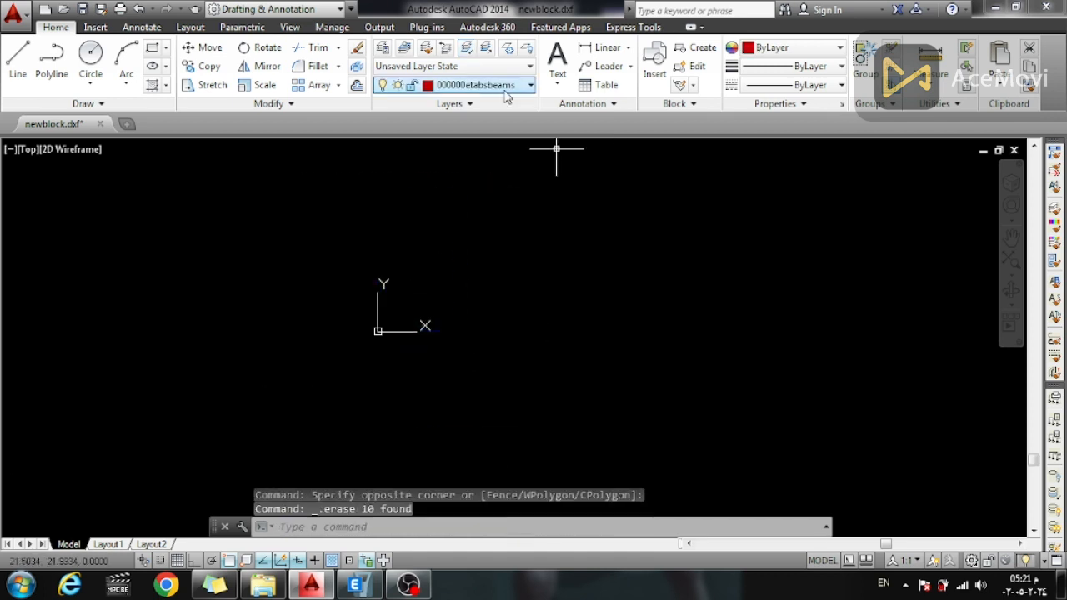
{"action": "left_click", "coordinate": [486, 48]}
- On the 00000etabsslab layer, draw a rectangle enclosing all columns and walls between the outer corners of two diagonally opposite corner columns
{"action": "scroll", "coordinate": [413, 204], "scroll_direction": "up", "scroll_amount": 2}
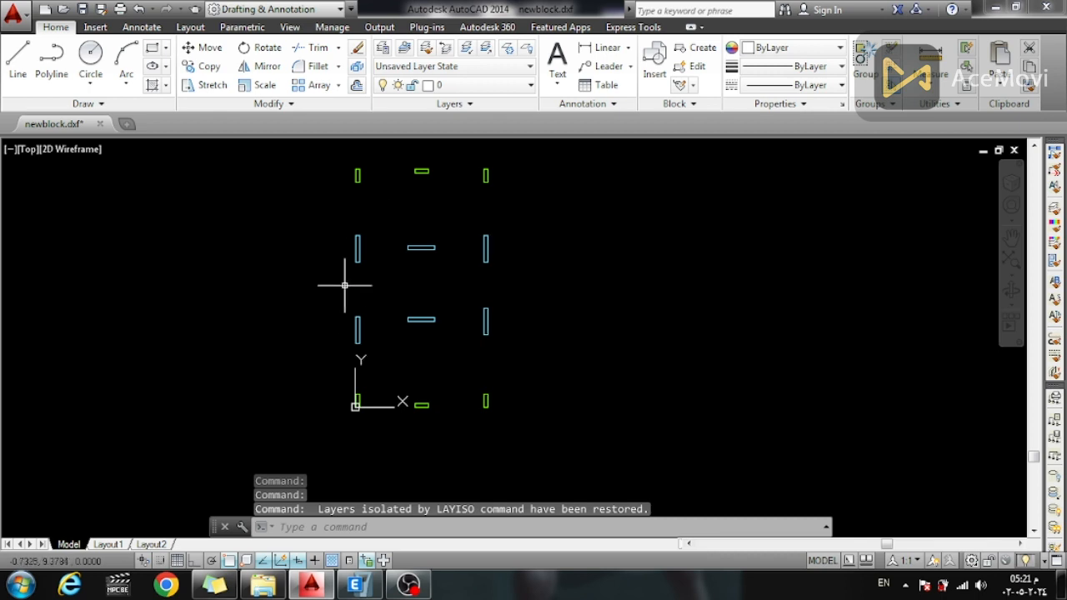
{"action": "scroll", "coordinate": [351, 392], "scroll_direction": "up", "scroll_amount": 4}
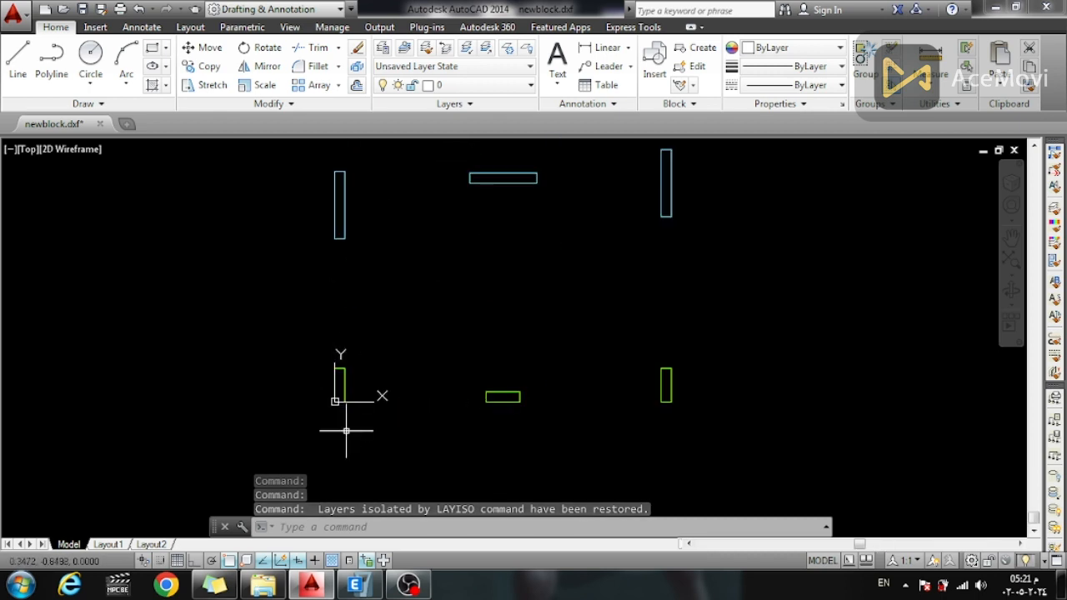
{"action": "scroll", "coordinate": [338, 436], "scroll_direction": "down", "scroll_amount": 4}
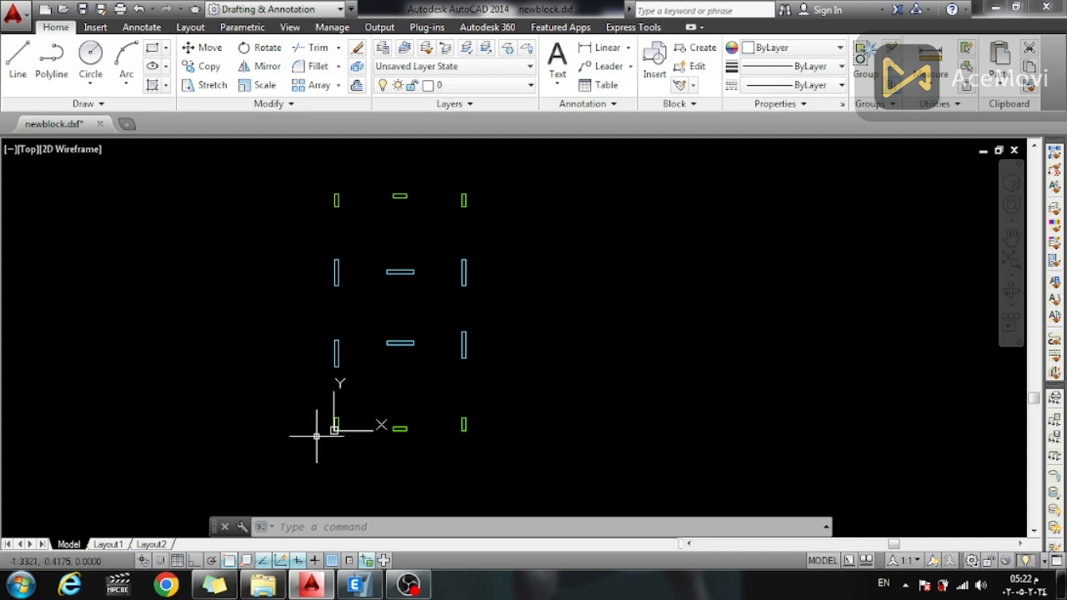
{"action": "left_click", "coordinate": [465, 86]}
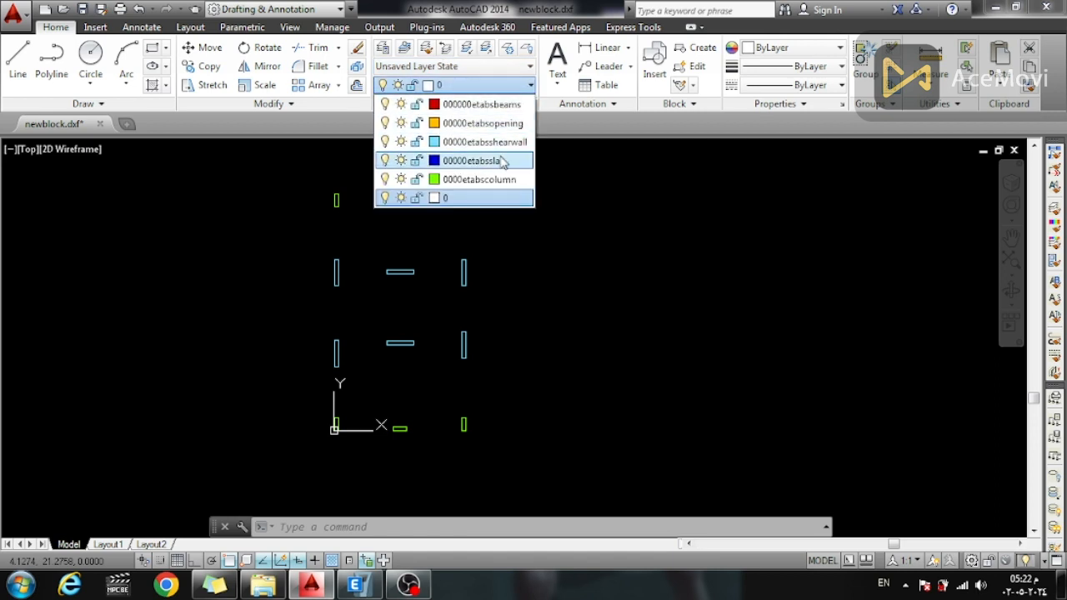
{"action": "left_click", "coordinate": [488, 161]}
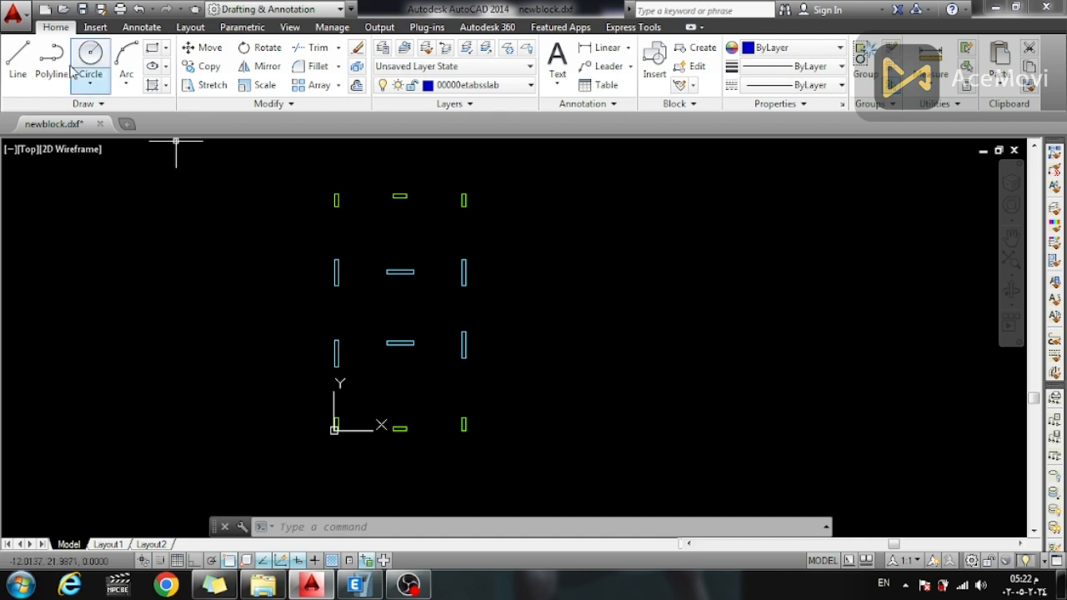
{"action": "left_click", "coordinate": [152, 48]}
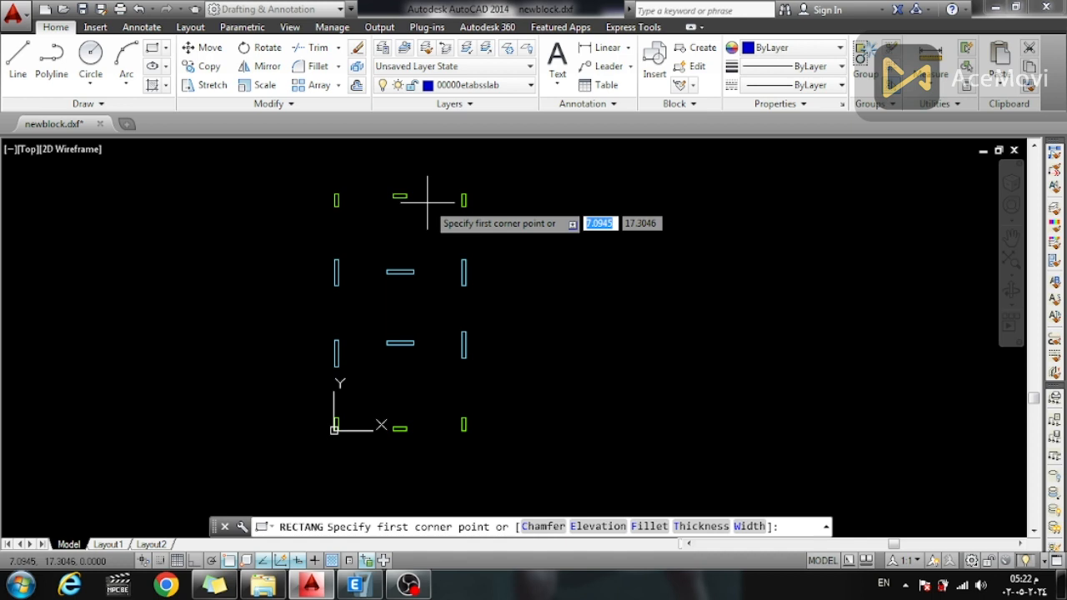
{"action": "scroll", "coordinate": [463, 198], "scroll_direction": "up", "scroll_amount": 4}
{"action": "left_click", "coordinate": [472, 185]}
{"action": "scroll", "coordinate": [346, 388], "scroll_direction": "down", "scroll_amount": 3}
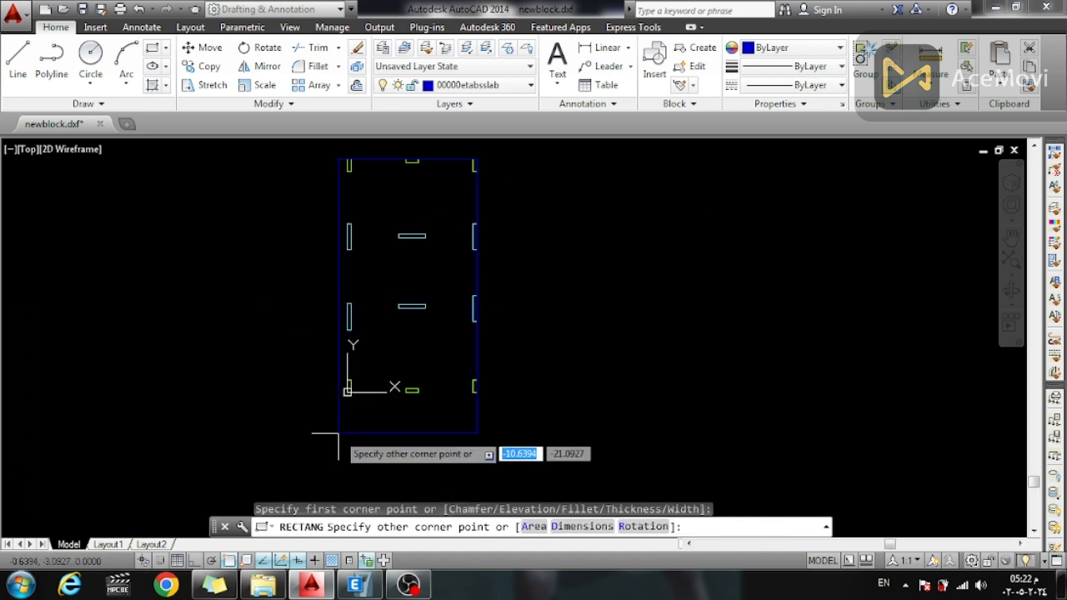
{"action": "scroll", "coordinate": [353, 278], "scroll_direction": "up", "scroll_amount": 4}
{"action": "left_click", "coordinate": [355, 279]}
- Stretch the rectangle's lower edge 1 m straight outward beyond the bottom columns with Ortho on
{"action": "scroll", "coordinate": [346, 300], "scroll_direction": "down", "scroll_amount": 4}
{"action": "scroll", "coordinate": [467, 301], "scroll_direction": "up", "scroll_amount": 2}
{"action": "left_click", "coordinate": [437, 317]}
{"action": "left_click", "coordinate": [396, 309]}
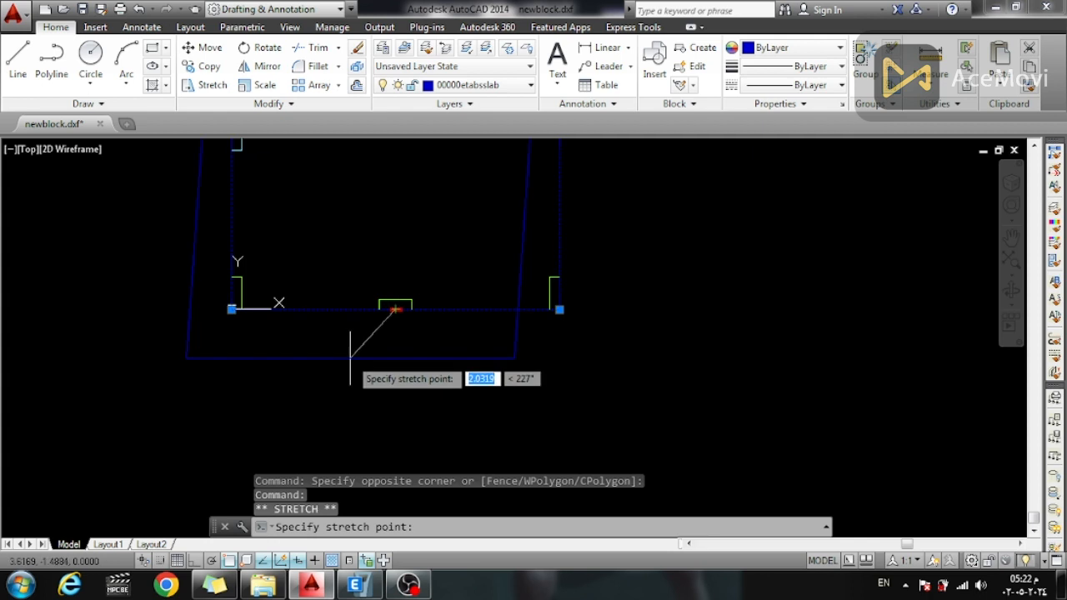
{"action": "key", "text": "F8"}
{"action": "type", "text": "1"}
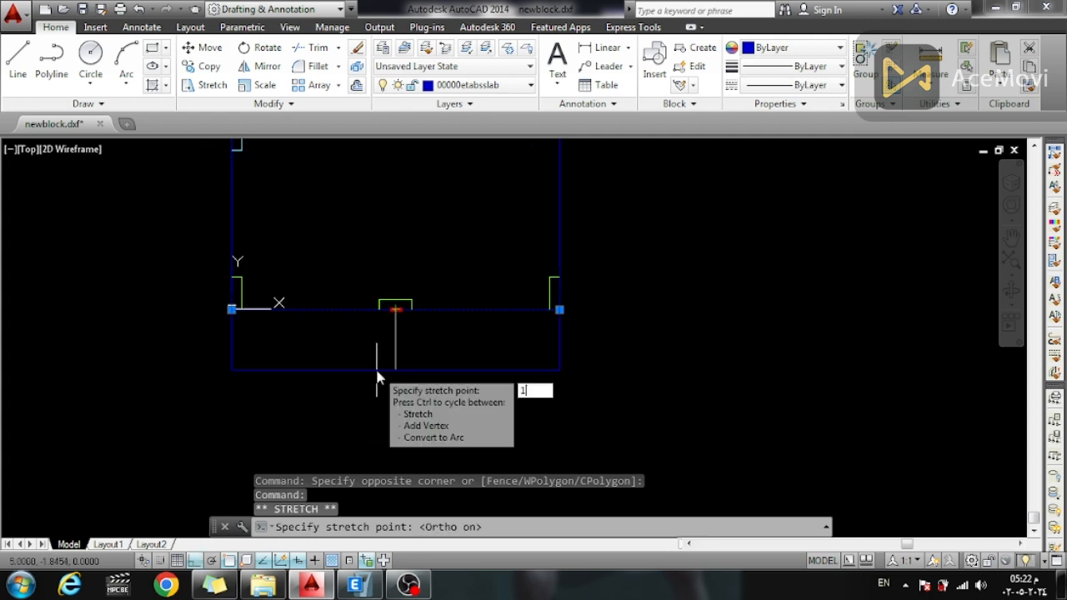
{"action": "key", "text": "Return"}
- Check the distance from the bottom middle column to the raft's lower edge with a linear dimension, without placing it
{"action": "left_click", "coordinate": [602, 47]}
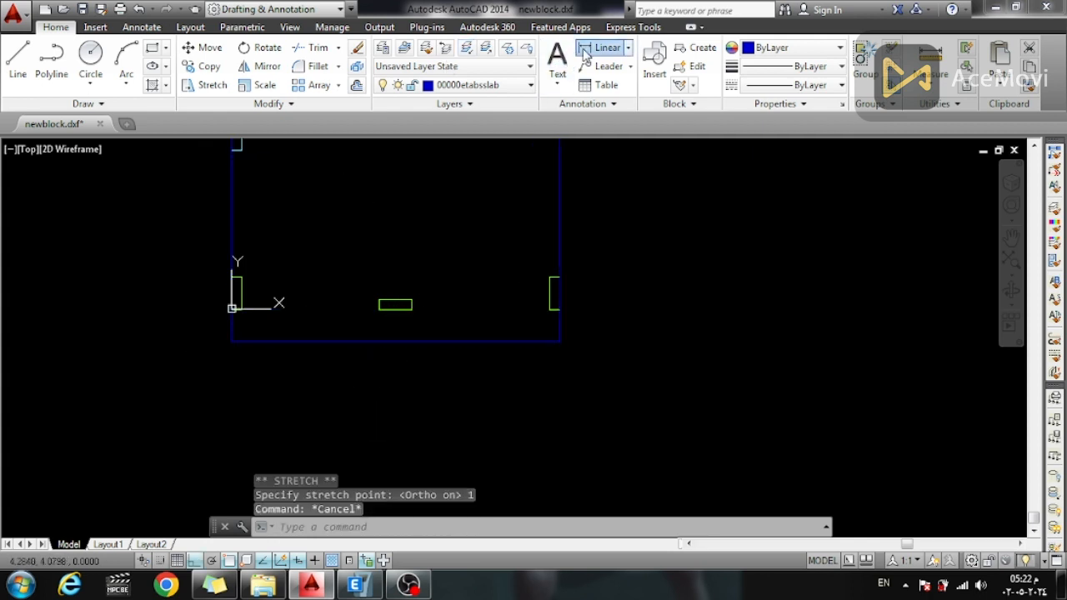
{"action": "left_click", "coordinate": [379, 309]}
{"action": "left_click", "coordinate": [380, 342]}
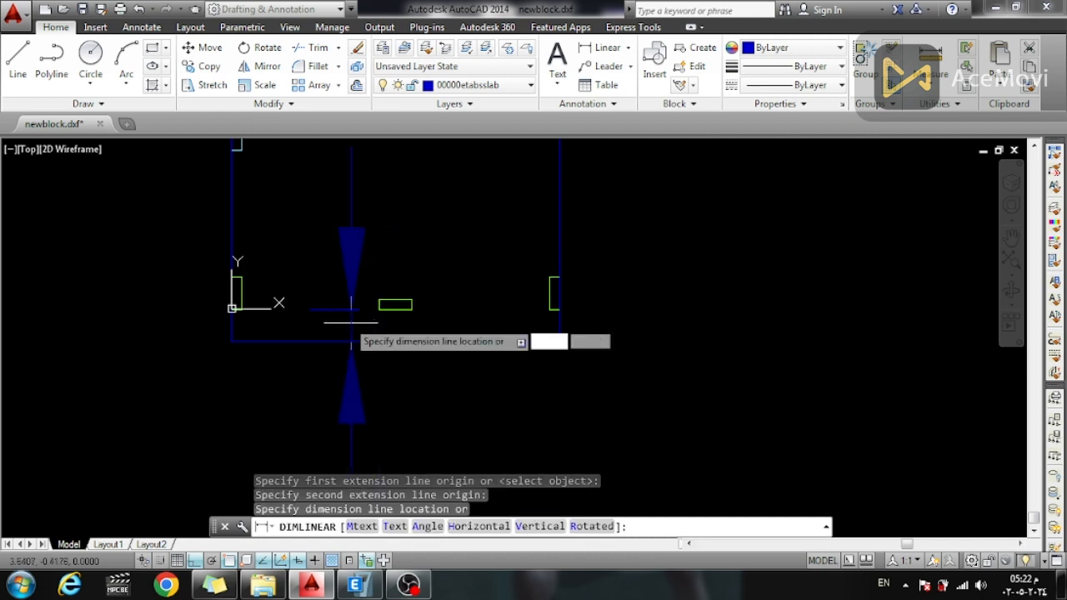
{"action": "scroll", "coordinate": [347, 318], "scroll_direction": "down", "scroll_amount": 4}
{"action": "key", "text": "Escape"}
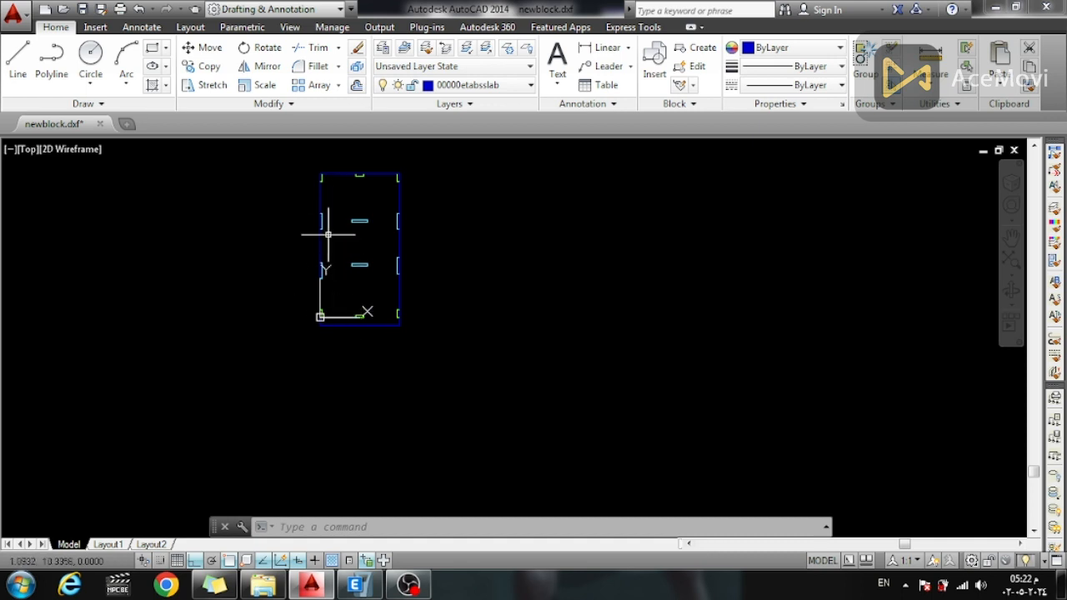
- Save the drawing as raffff in AutoCAD 2004/LT2004 DXF format and close AutoCAD without saving in the 2013 drawing format
{"action": "left_click", "coordinate": [13, 12]}
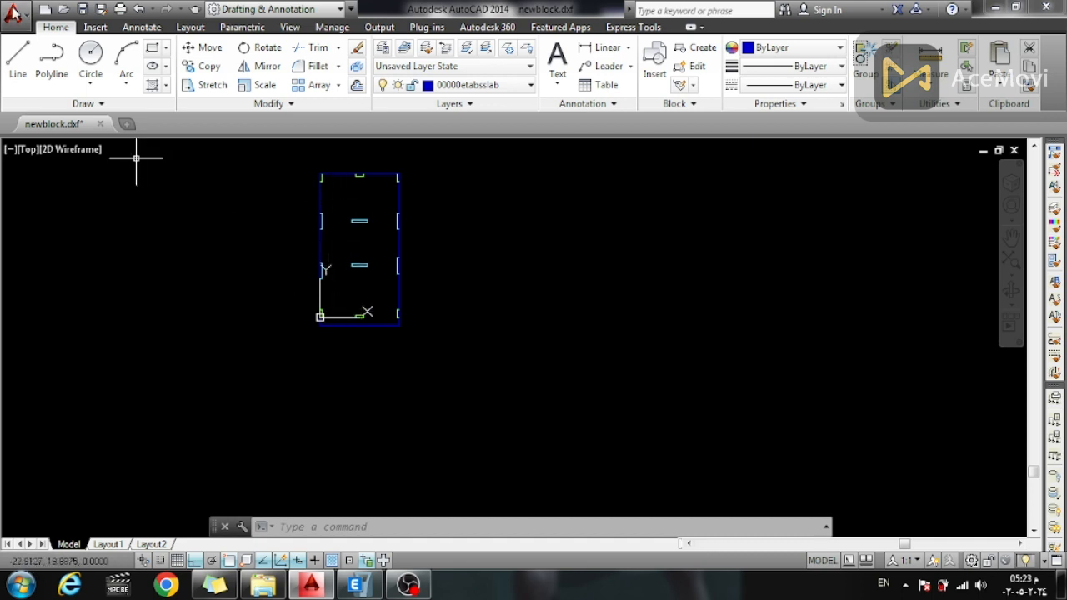
{"action": "left_click", "coordinate": [58, 200]}
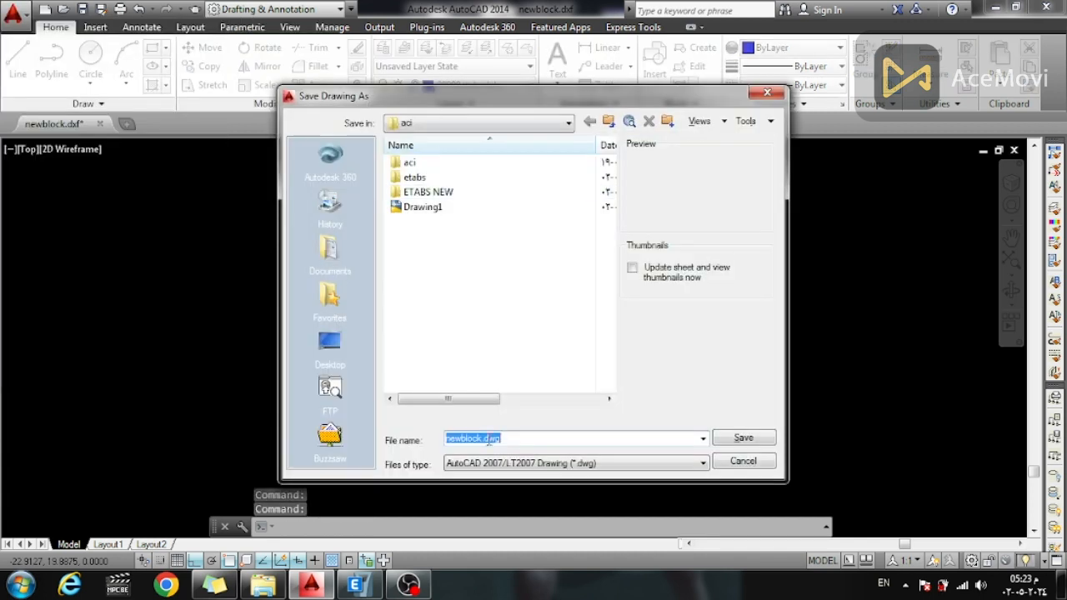
{"action": "type", "text": "raffff"}
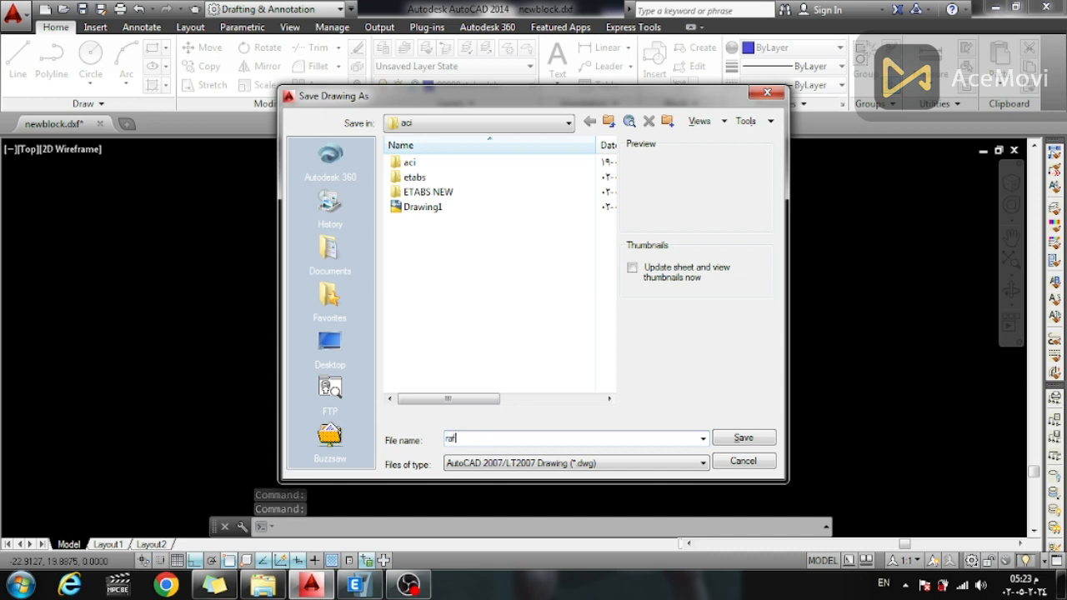
{"action": "left_click", "coordinate": [535, 463]}
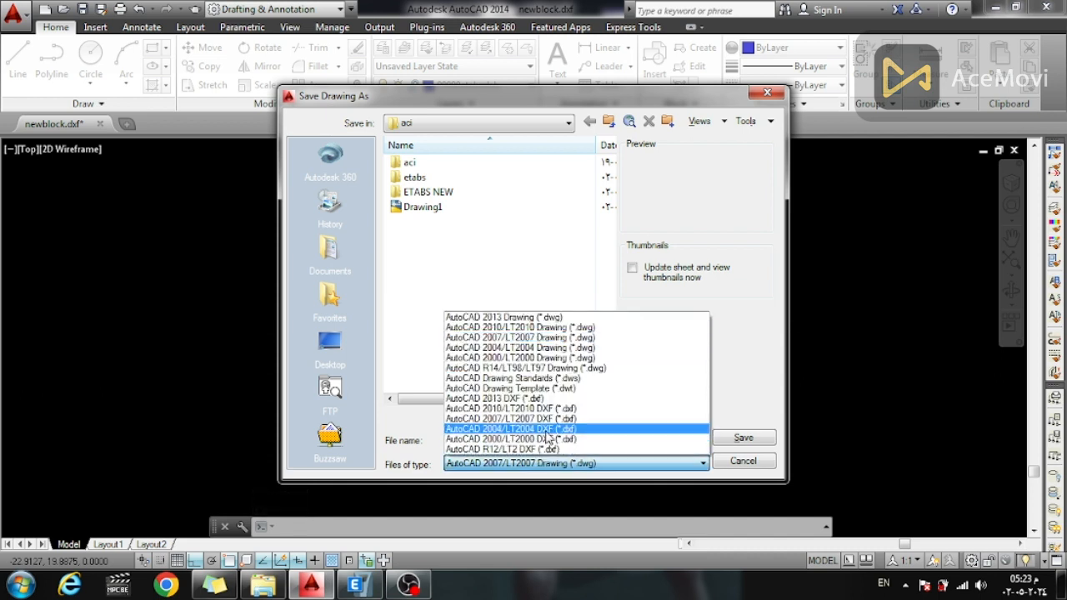
{"action": "left_click", "coordinate": [548, 438]}
{"action": "left_click", "coordinate": [744, 438]}
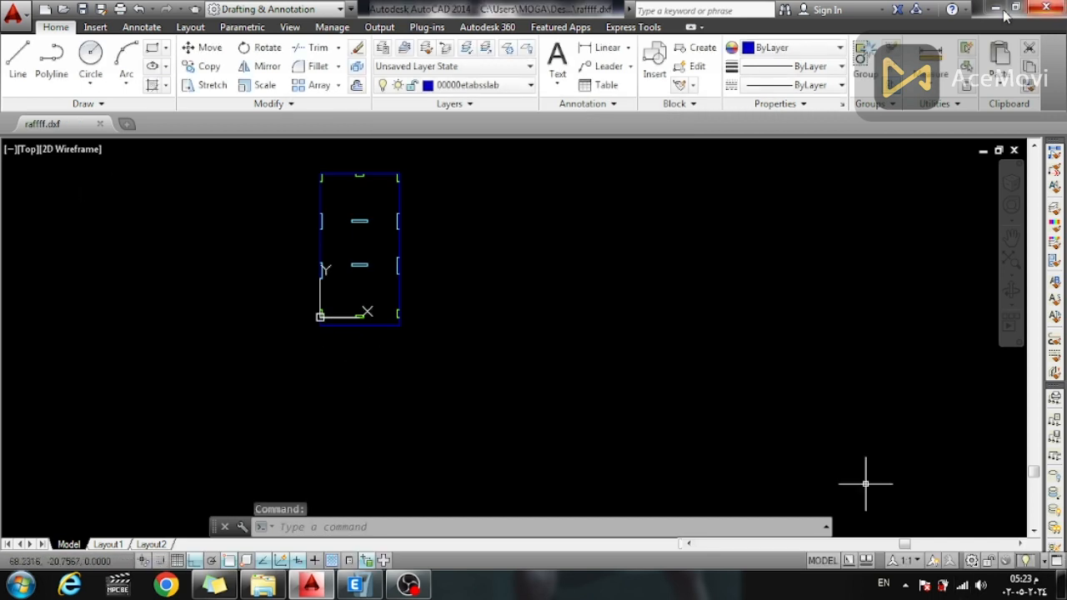
{"action": "left_click", "coordinate": [1047, 7]}
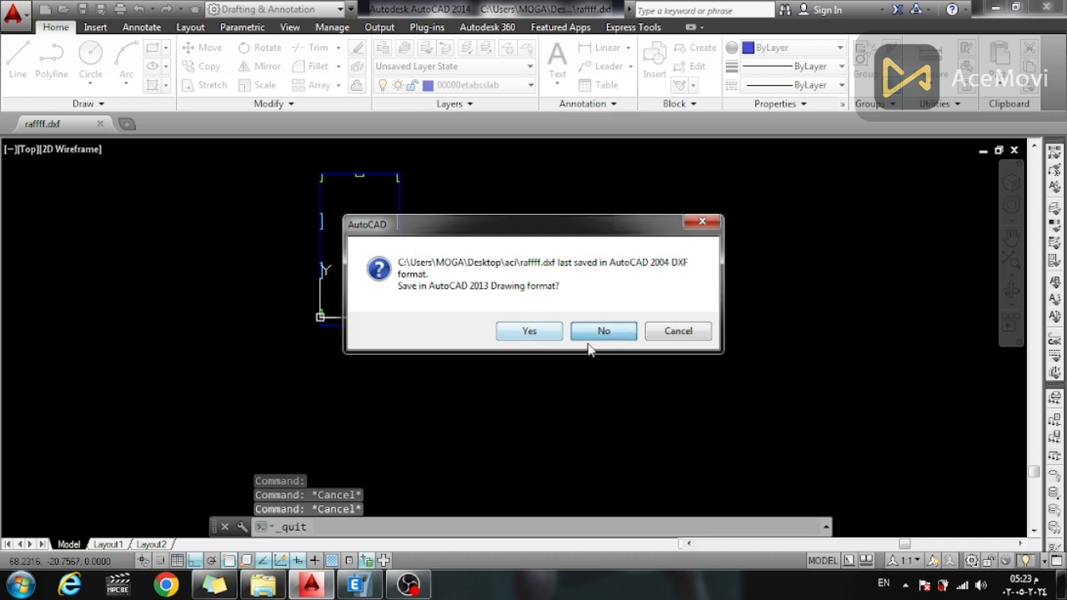
{"action": "left_click", "coordinate": [589, 340]}
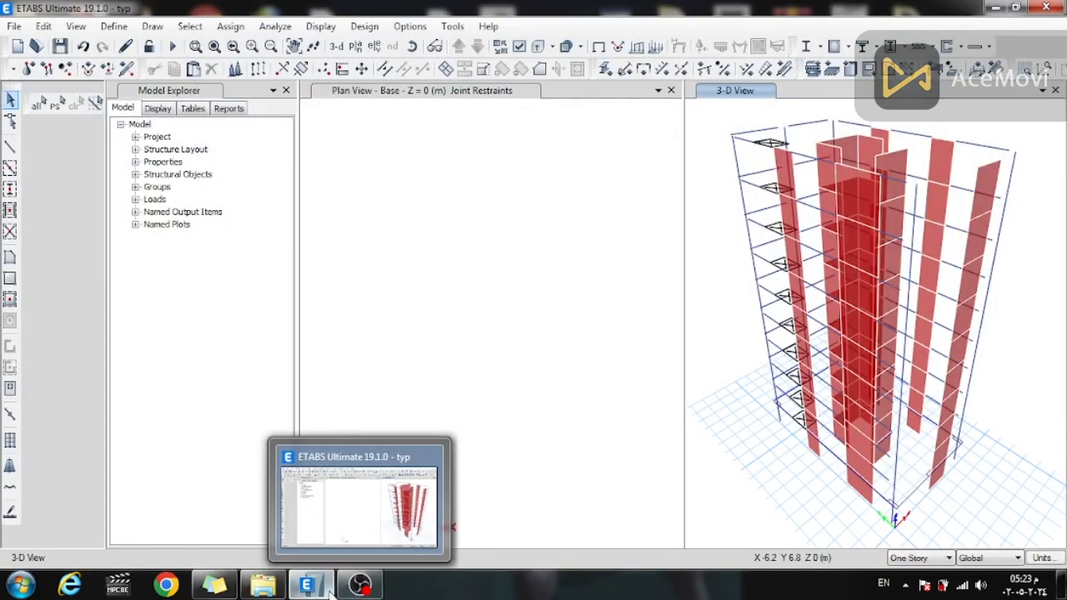
- Switch to ETABS and open the raffff DXF file for import as an architectural plan
{"action": "left_click", "coordinate": [329, 589]}
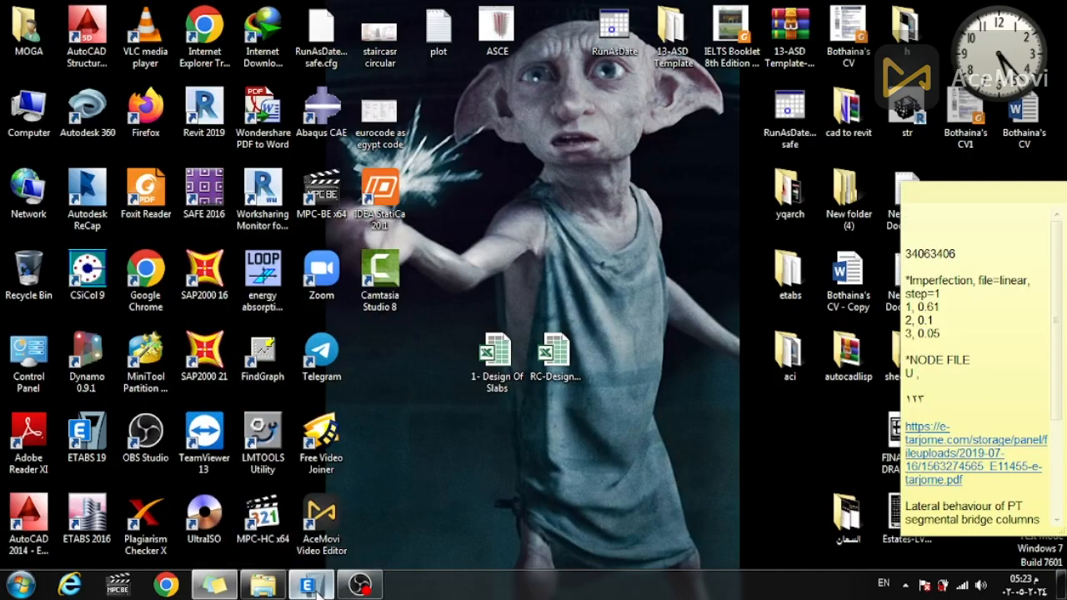
{"action": "left_click", "coordinate": [330, 588]}
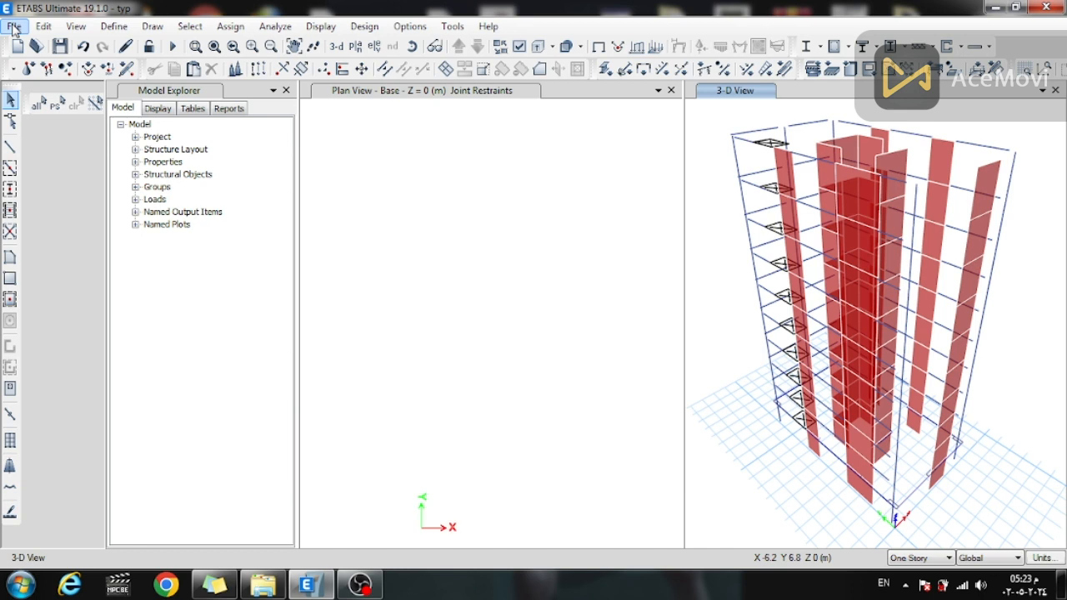
{"action": "left_click", "coordinate": [14, 27]}
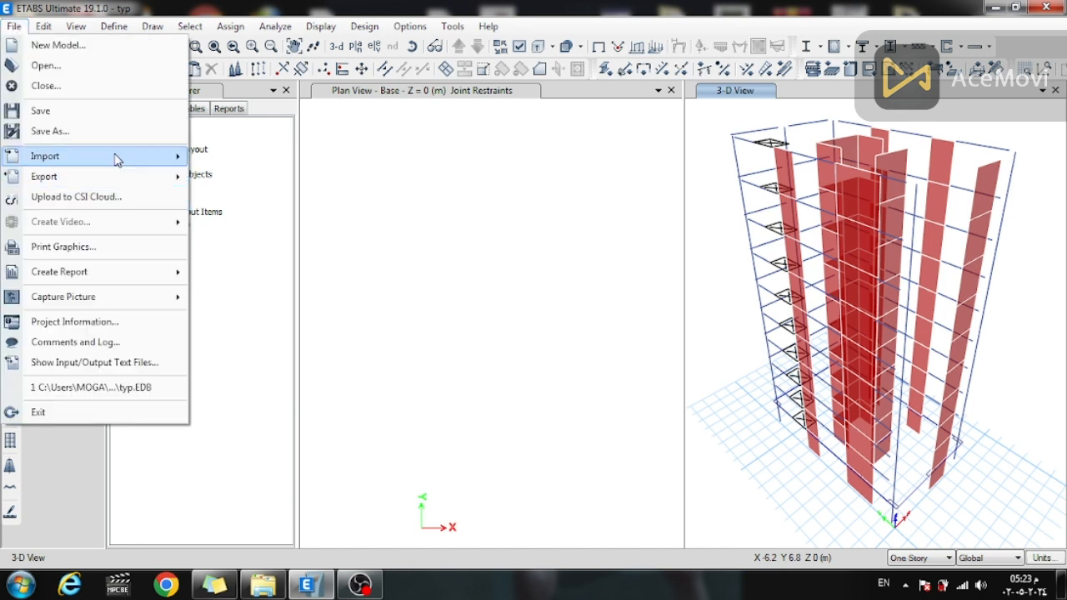
{"action": "mouse_move", "coordinate": [121, 159]}
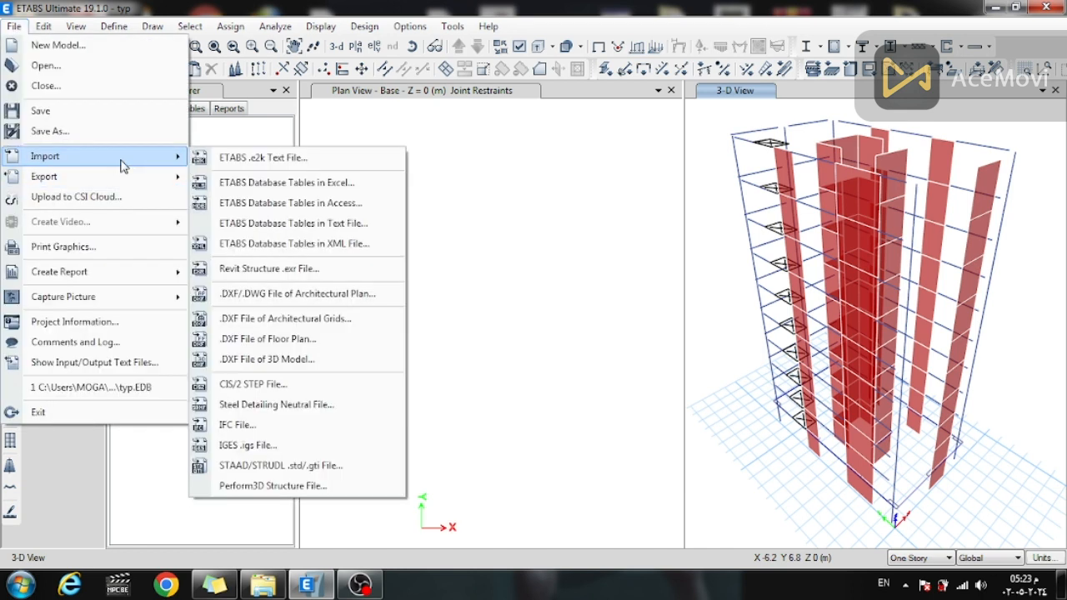
{"action": "left_click", "coordinate": [301, 293]}
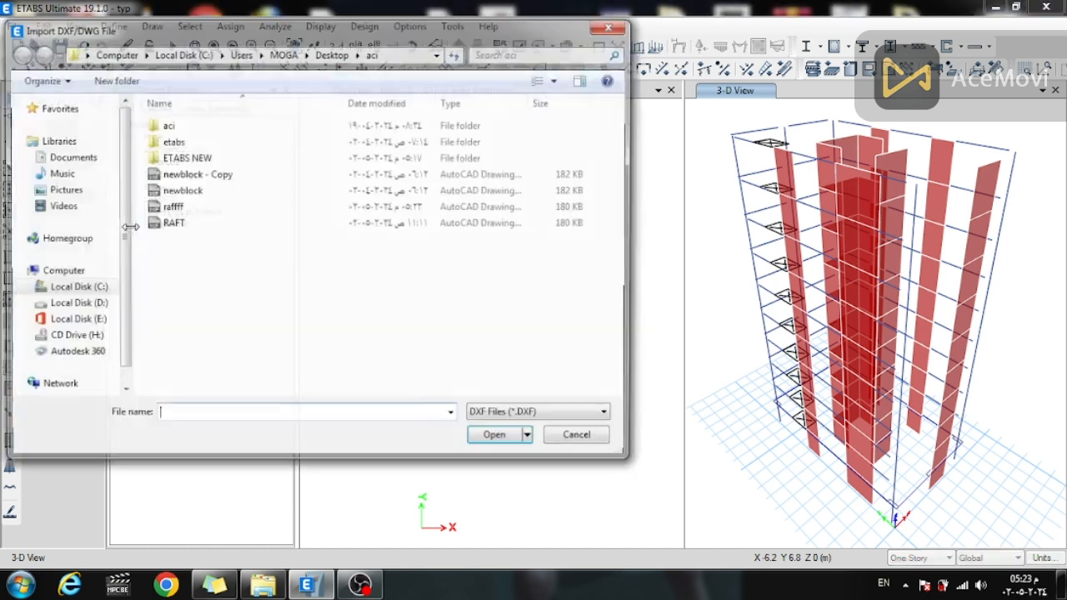
{"action": "left_click", "coordinate": [172, 207]}
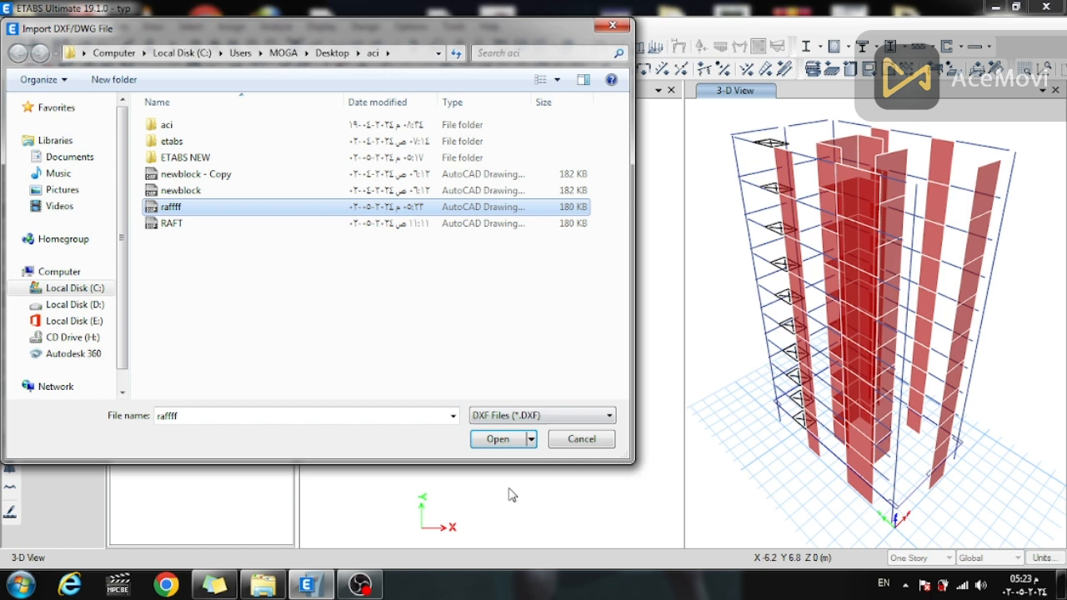
{"action": "left_click", "coordinate": [498, 442]}
- Import the architectural plan at the Base story with drawing units of m, adding it to the existing CAD entities
{"action": "left_click", "coordinate": [638, 171]}
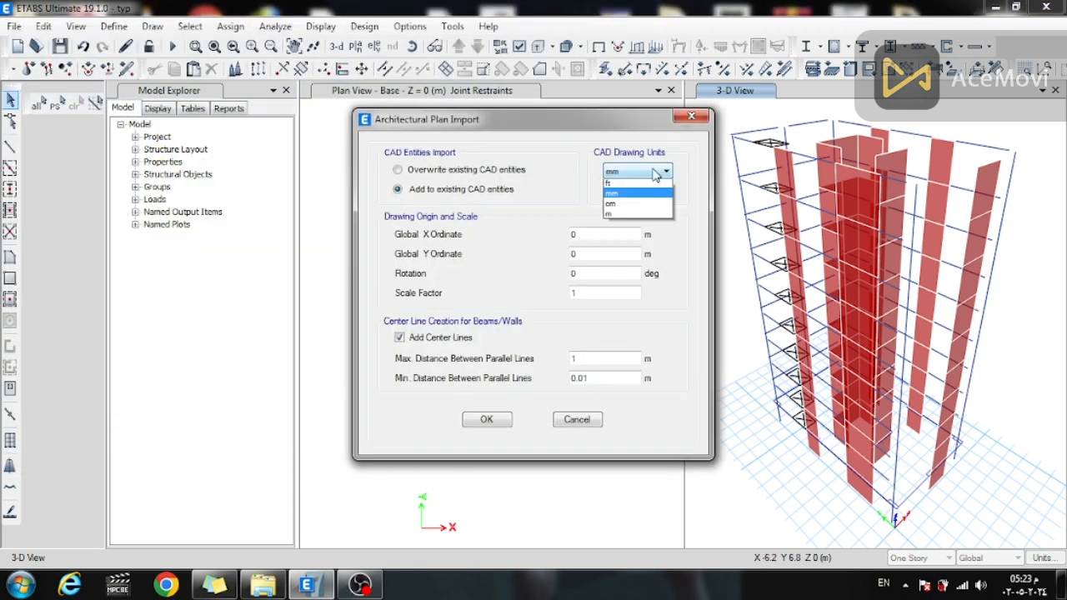
{"action": "left_click", "coordinate": [622, 230]}
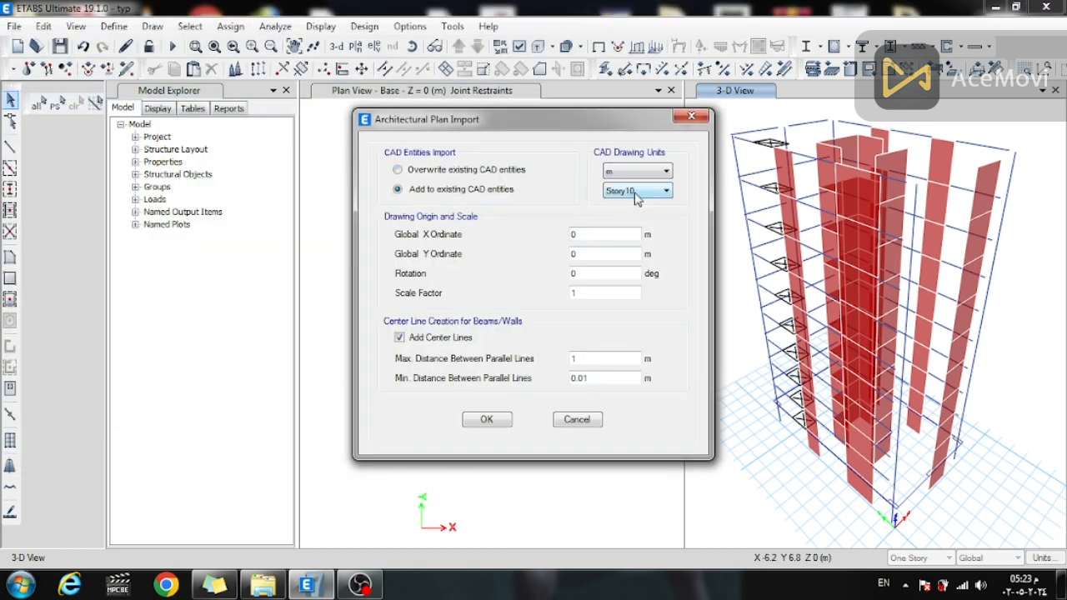
{"action": "left_click", "coordinate": [650, 197]}
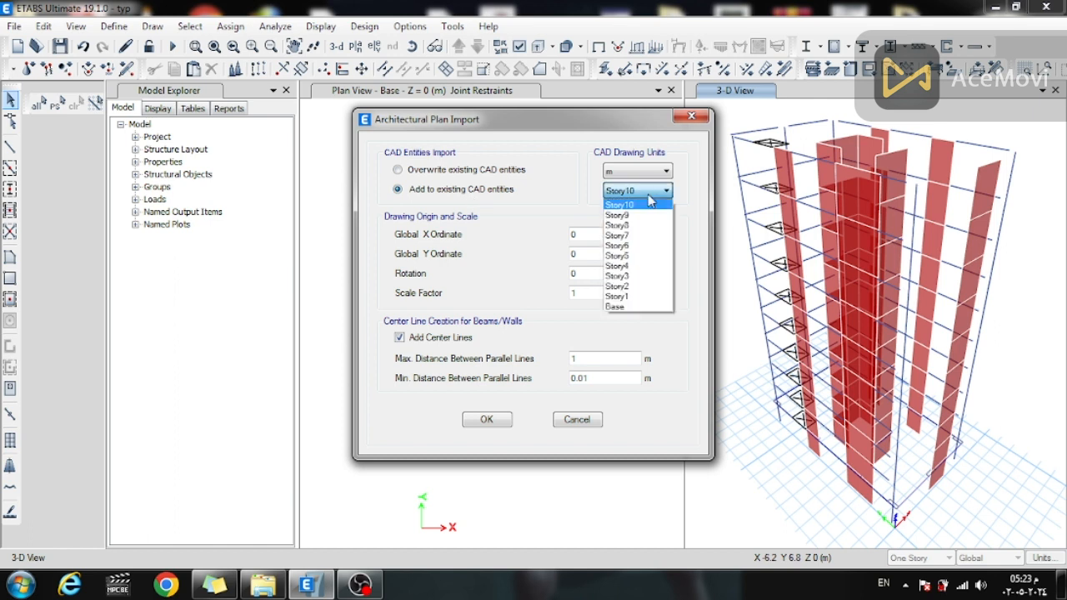
{"action": "left_click", "coordinate": [619, 307]}
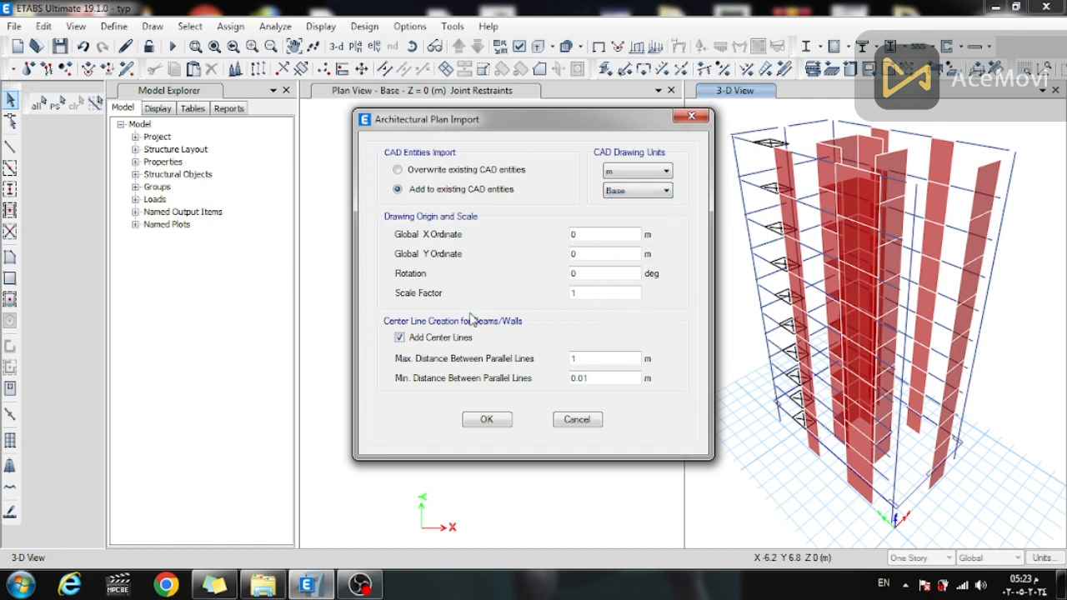
{"action": "left_click", "coordinate": [488, 420]}
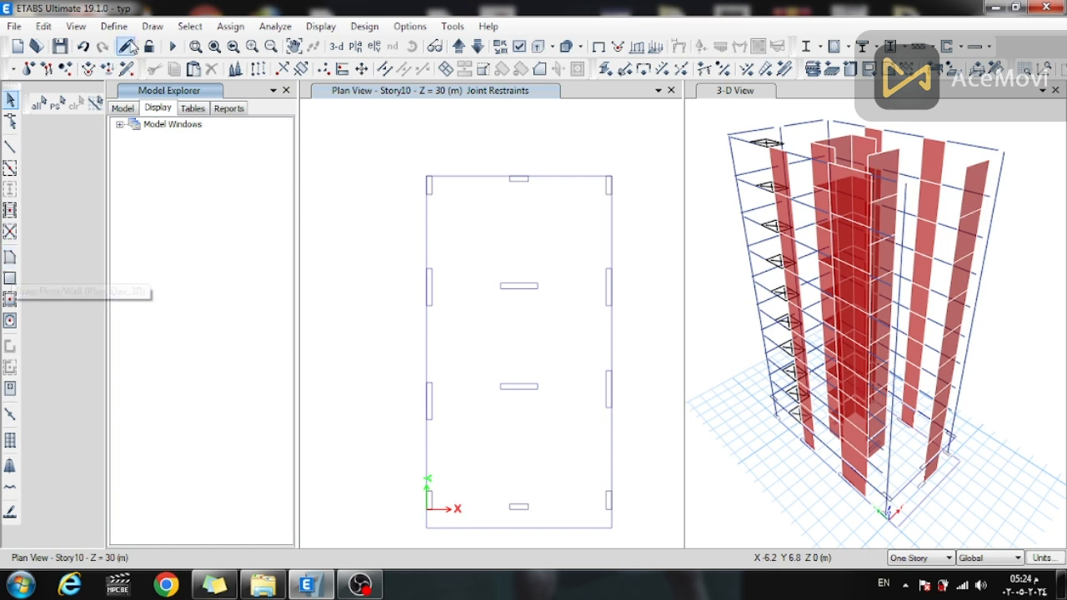
- Start the Draw Floor/Wall command and set the object property to raft
{"action": "left_click", "coordinate": [153, 26]}
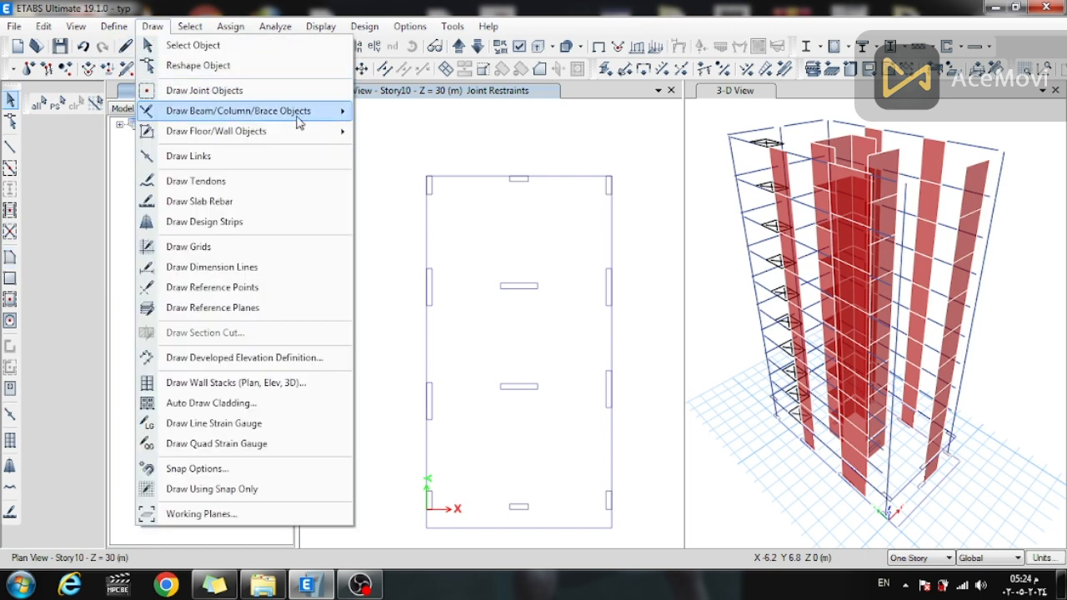
{"action": "mouse_move", "coordinate": [296, 135]}
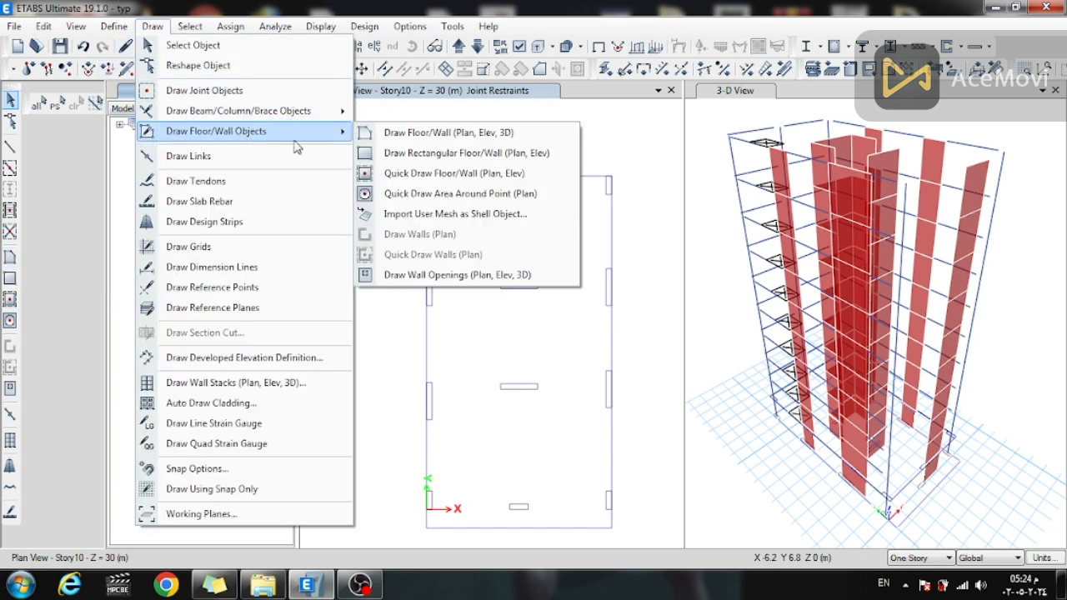
{"action": "left_click", "coordinate": [448, 133]}
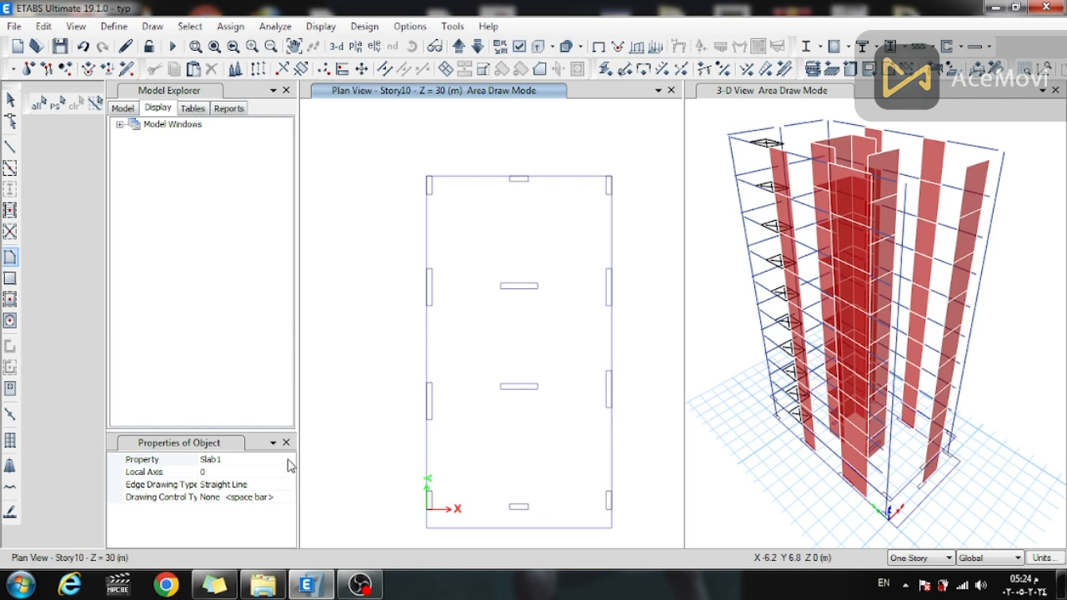
{"action": "left_click", "coordinate": [290, 465]}
{"action": "left_click", "coordinate": [288, 461]}
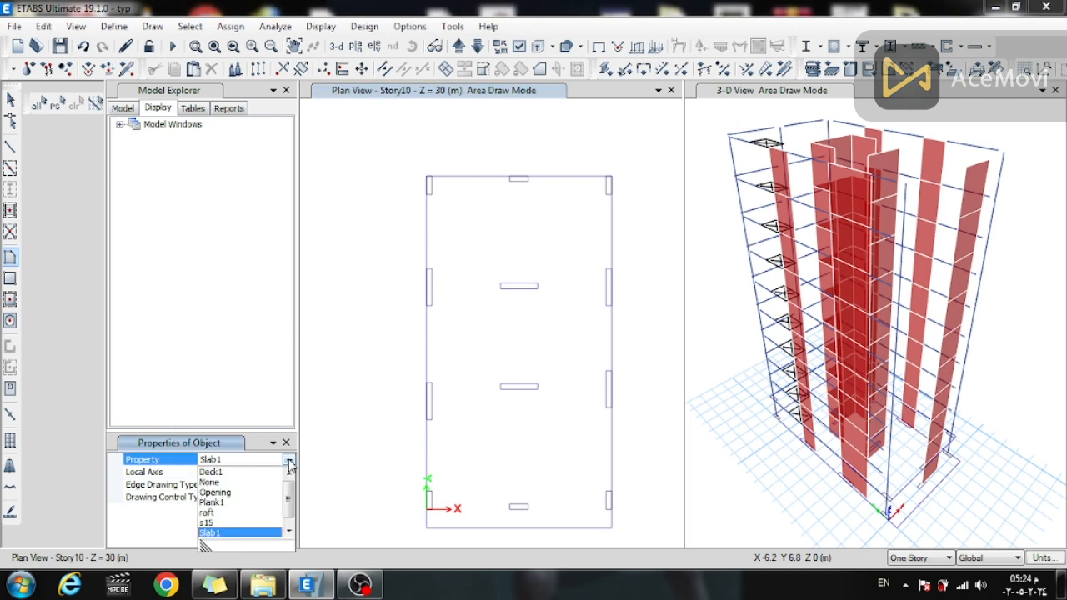
{"action": "left_click", "coordinate": [221, 513]}
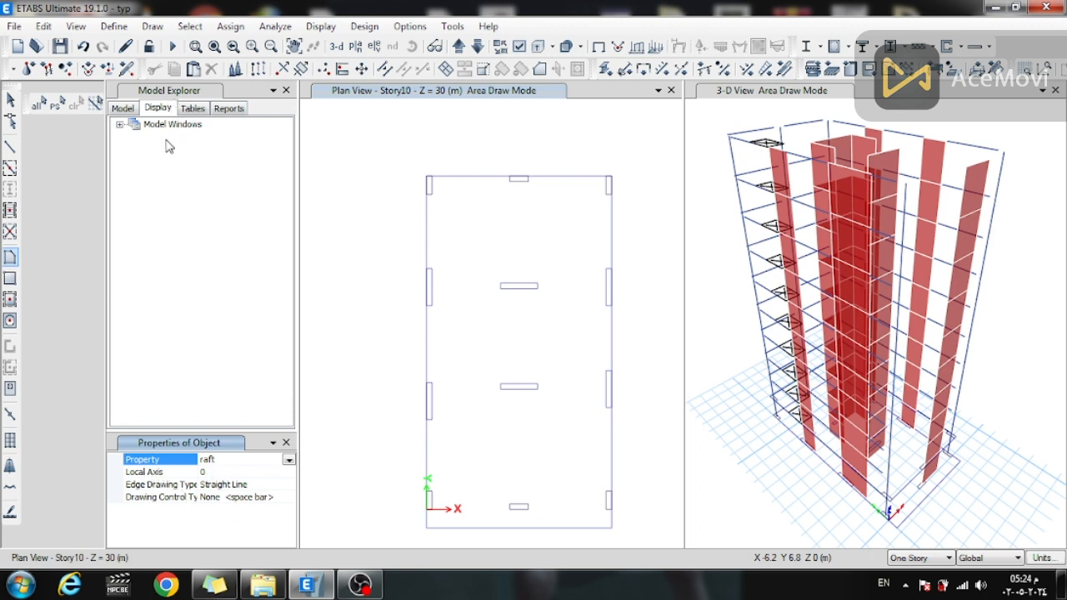
- List the architectural layers of the plan view and add an area object from the 00000etabsslab layer
{"action": "left_click", "coordinate": [121, 125]}
{"action": "left_click", "coordinate": [134, 140]}
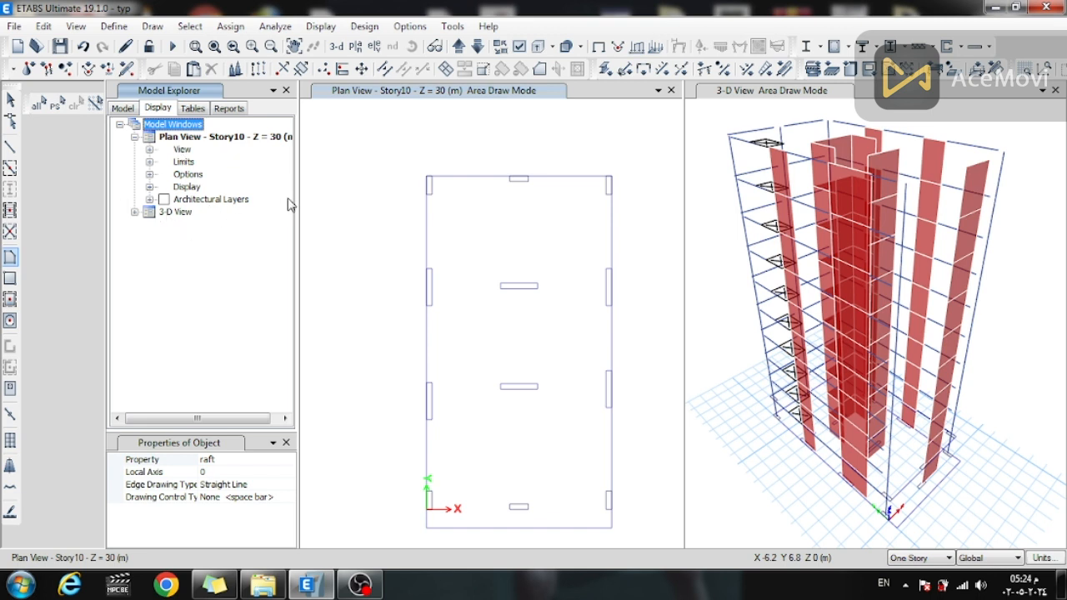
{"action": "left_click", "coordinate": [135, 213]}
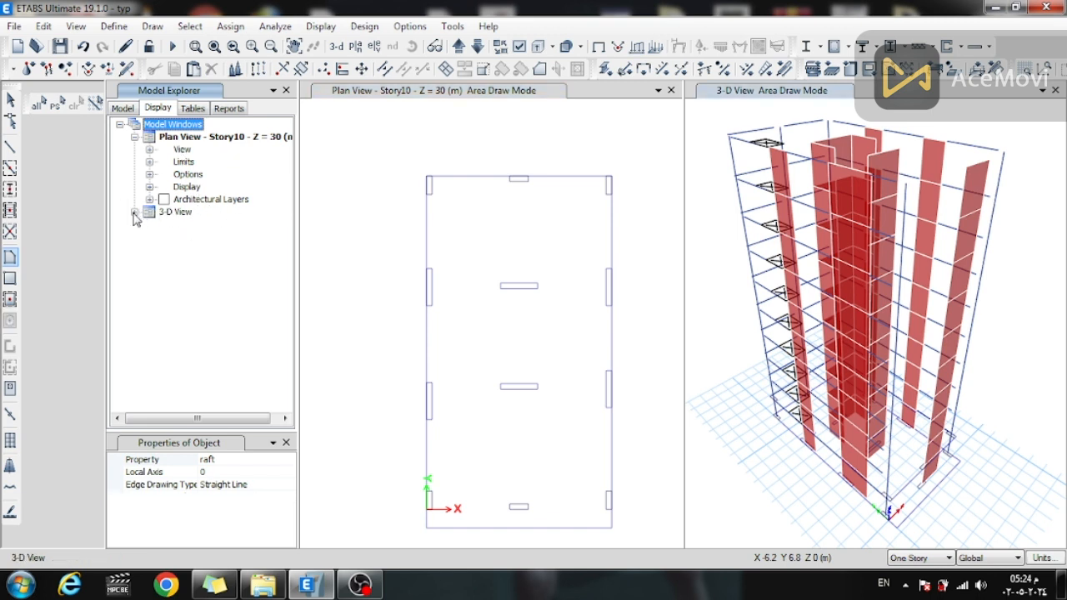
{"action": "left_click", "coordinate": [150, 275]}
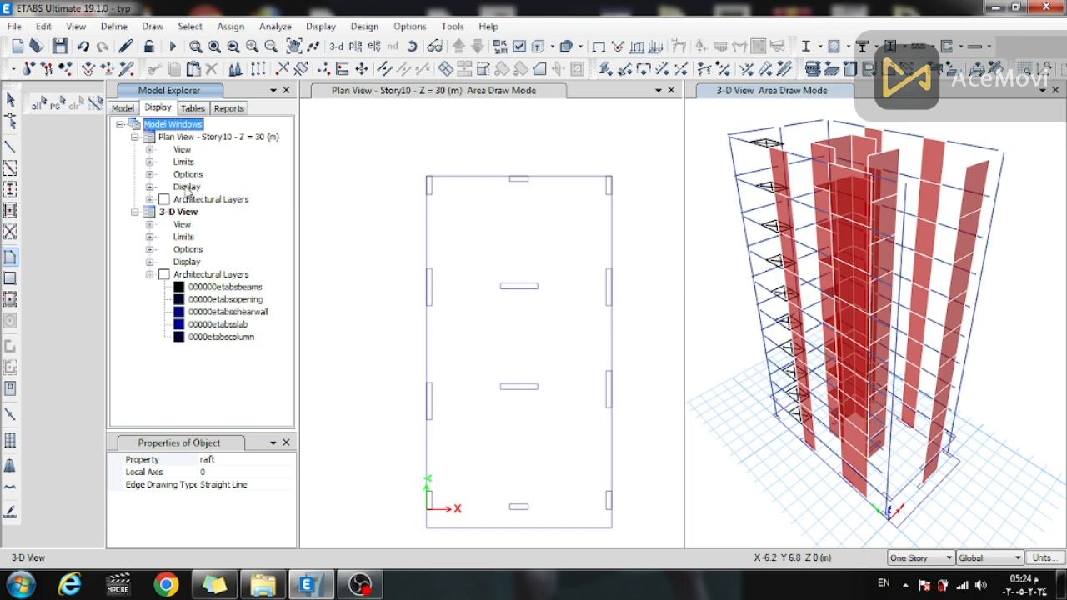
{"action": "left_click", "coordinate": [150, 200]}
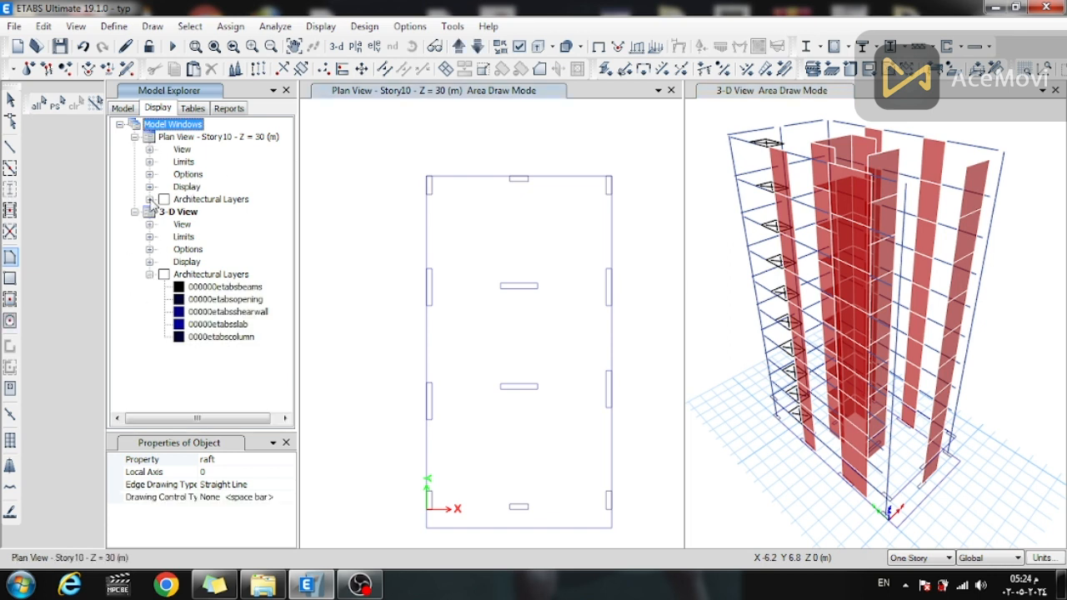
{"action": "left_click", "coordinate": [243, 239]}
{"action": "key", "text": "Down"}
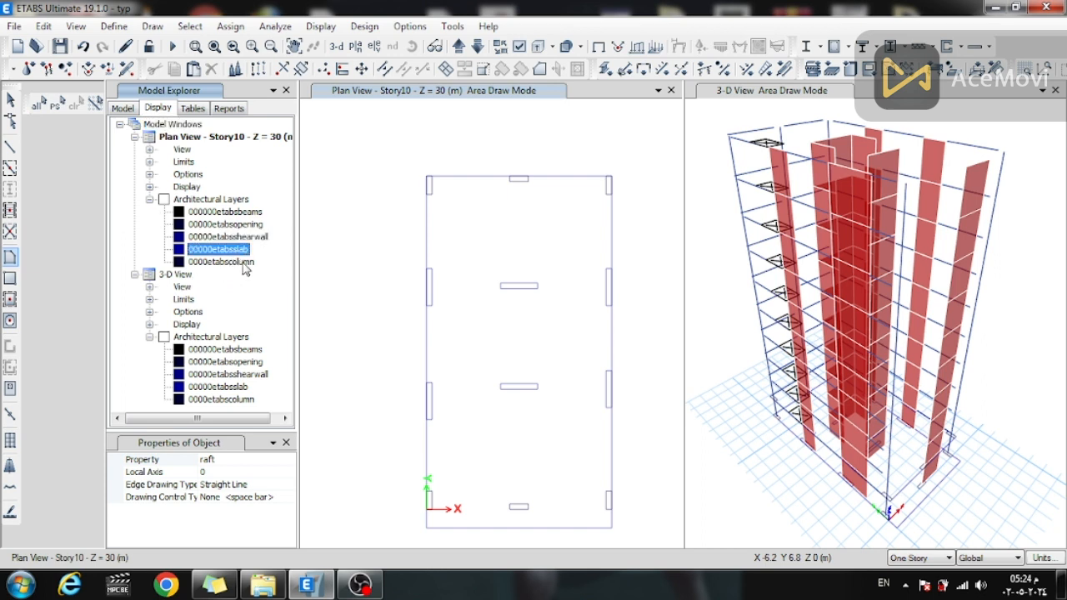
{"action": "right_click", "coordinate": [226, 252]}
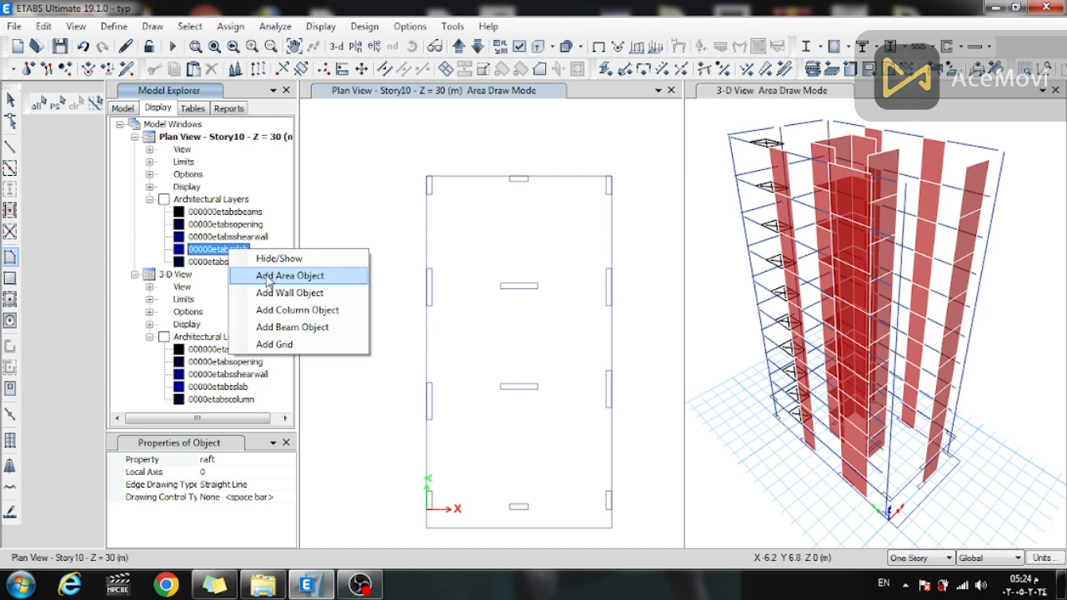
{"action": "left_click", "coordinate": [267, 278]}
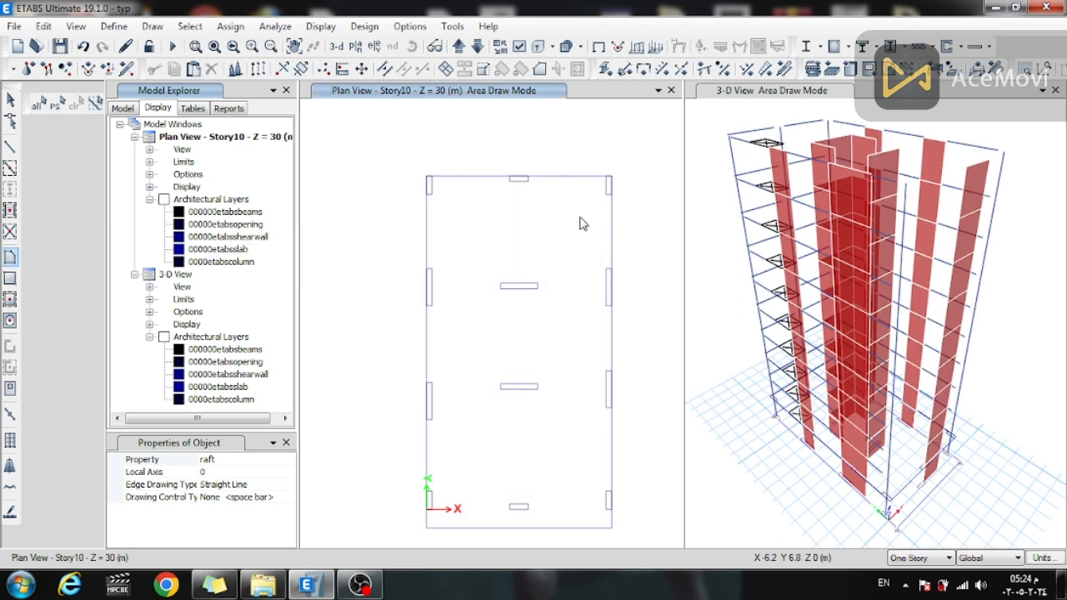
- Check that floors are enabled in the plan's view options, and exit area draw mode
{"action": "left_click", "coordinate": [519, 46]}
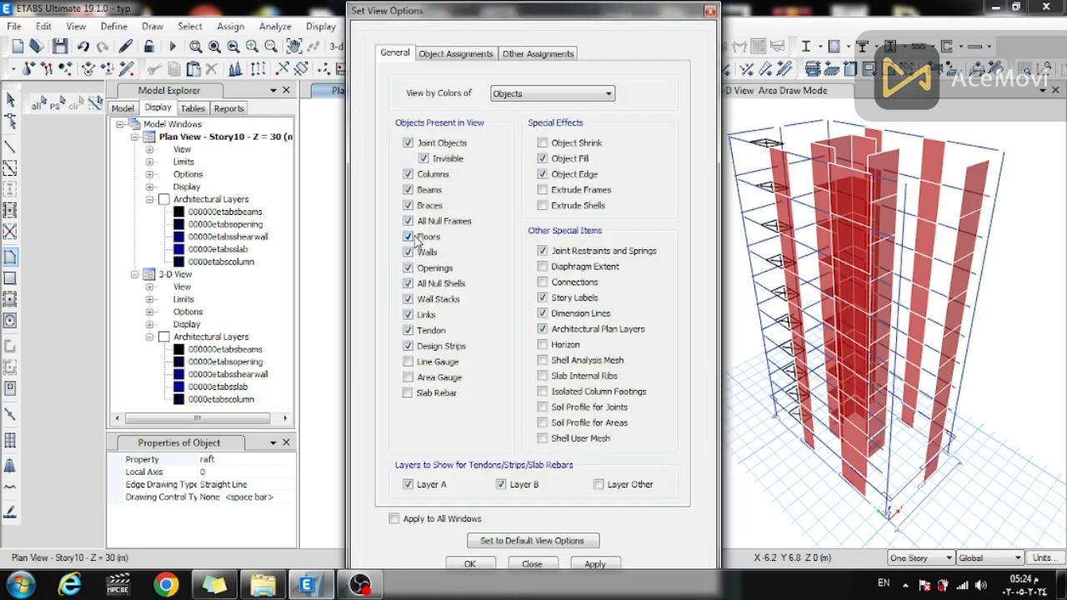
{"action": "left_click", "coordinate": [593, 564]}
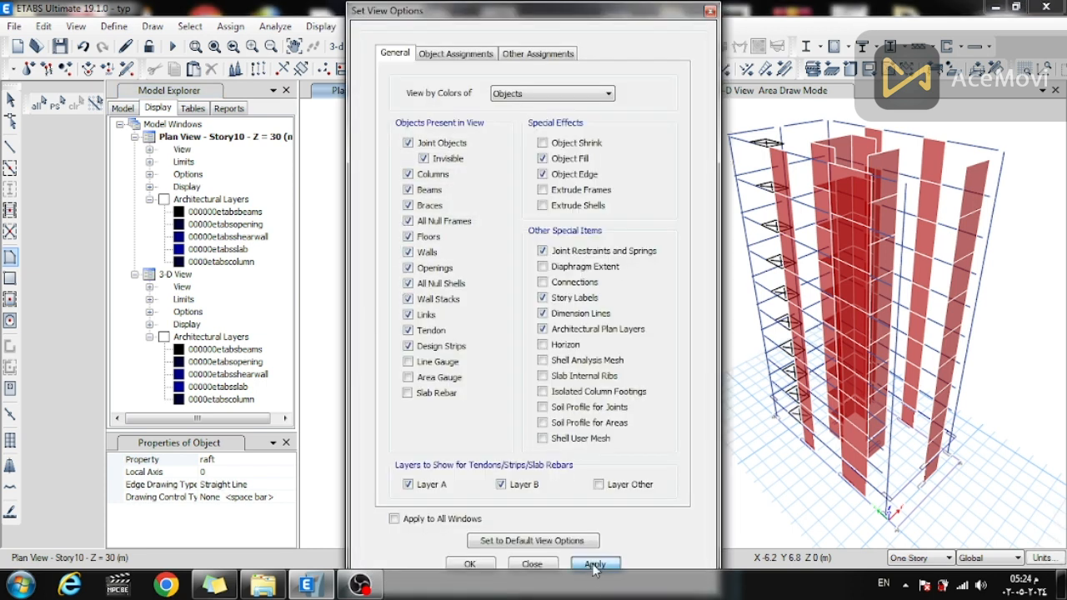
{"action": "left_click", "coordinate": [458, 563]}
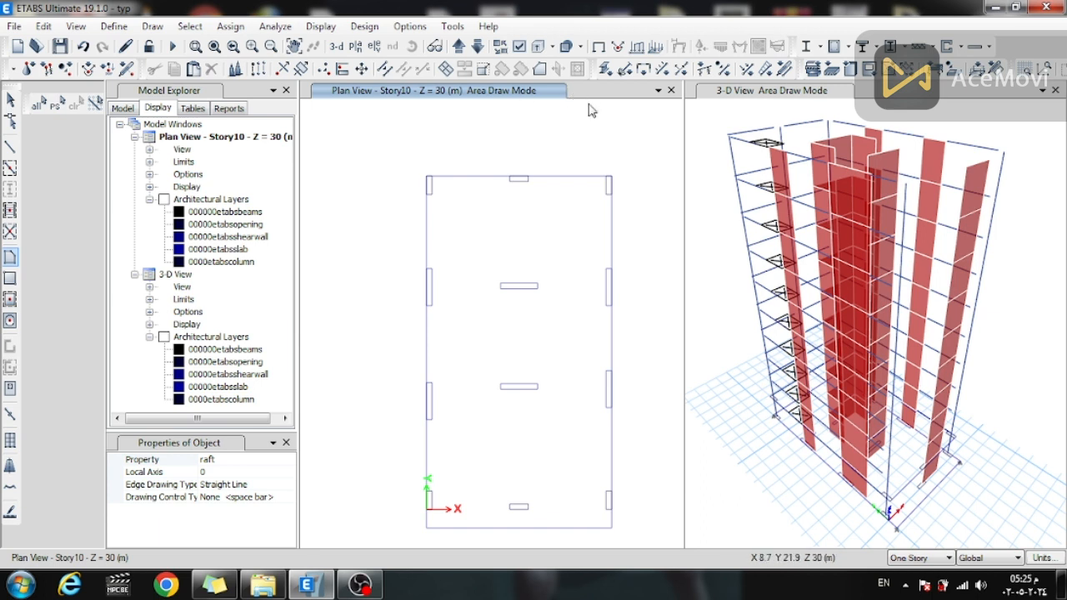
{"action": "key", "text": "Escape"}
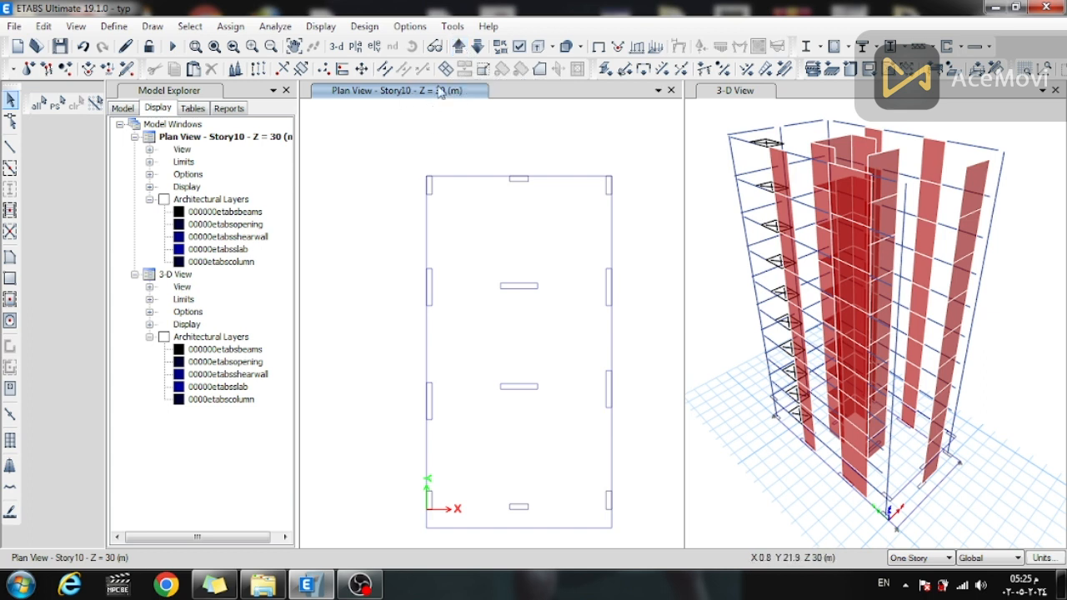
- Show the Base plan and inspect the section property assigned to the raft slab
{"action": "left_click", "coordinate": [459, 47]}
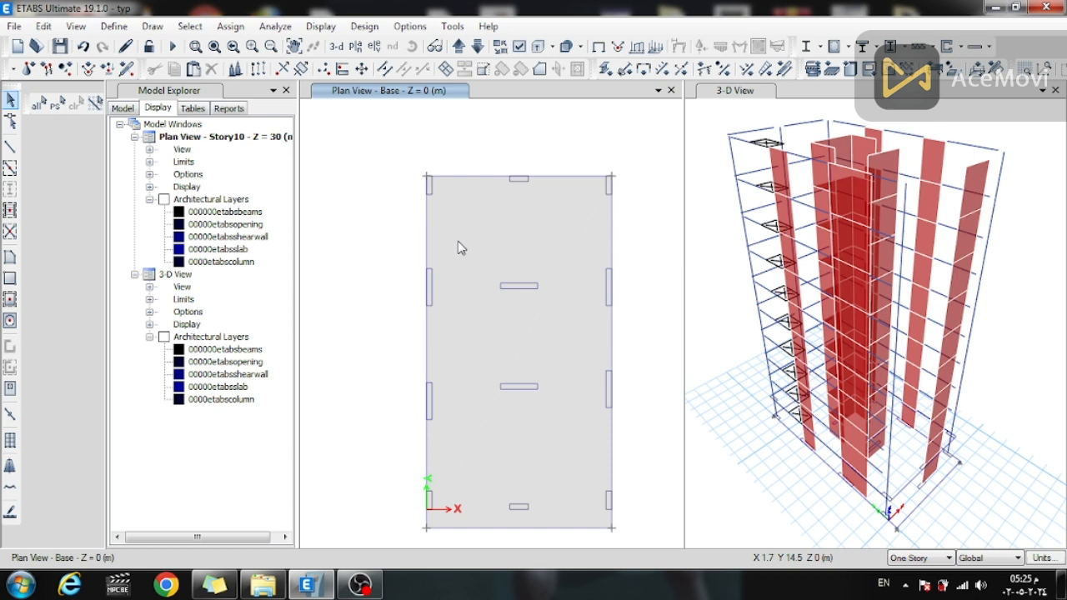
{"action": "right_click", "coordinate": [481, 299]}
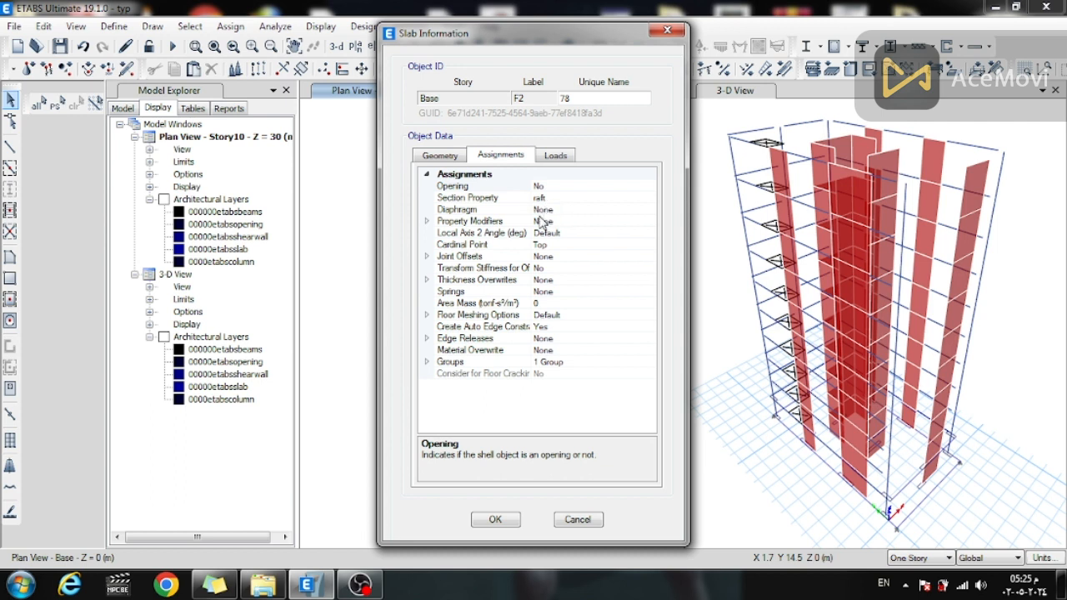
{"action": "left_click", "coordinate": [667, 30]}
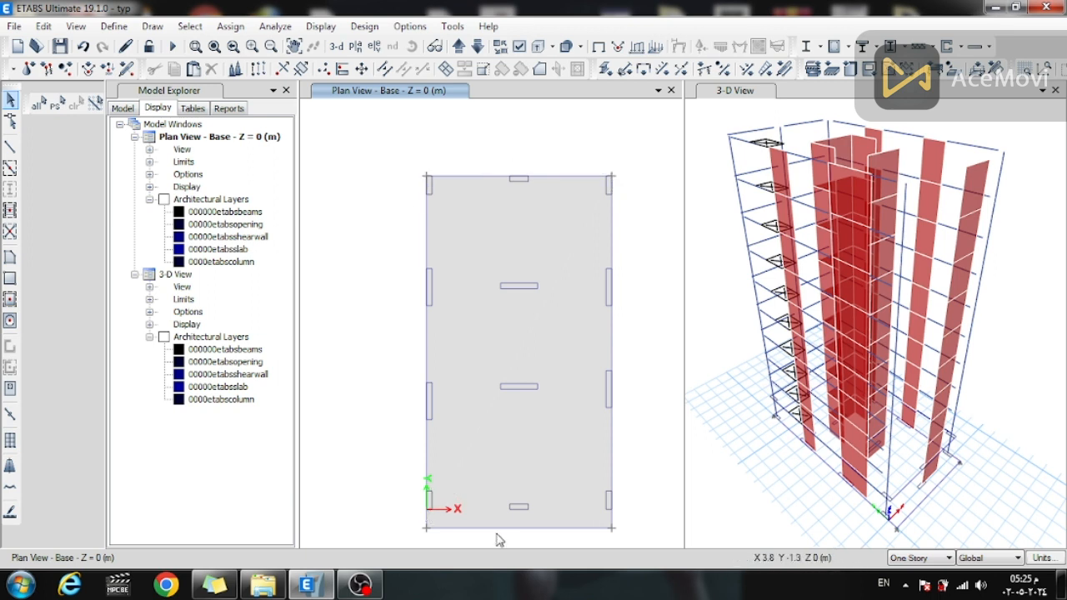
- Select everything in the Base plan and assign joint restraints with all translations and rotations free
{"action": "left_click_drag", "start_coordinate": [385, 536], "coordinate": [665, 147]}
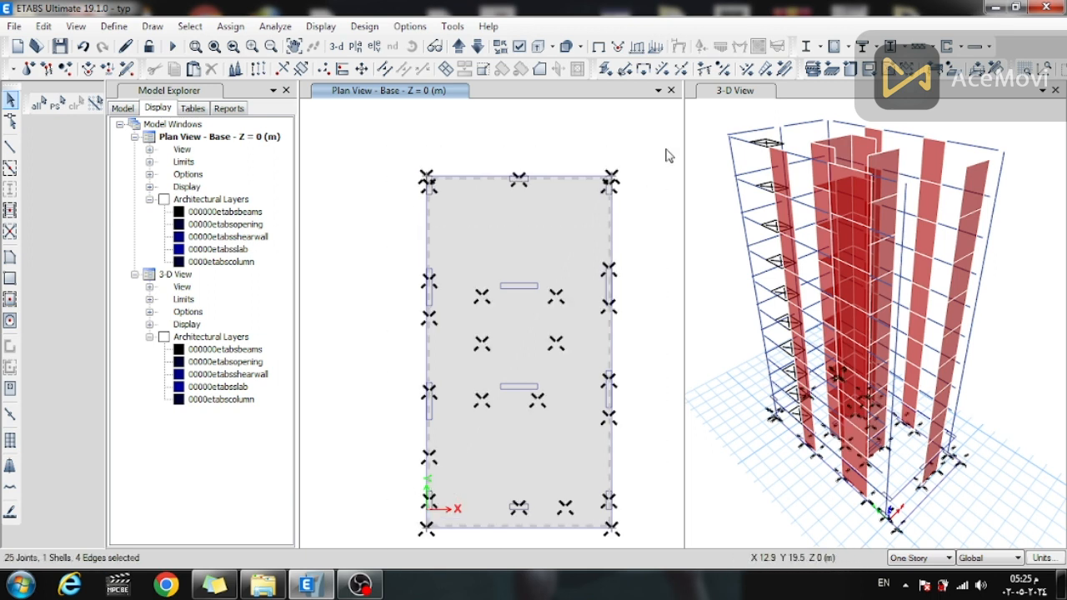
{"action": "left_click", "coordinate": [231, 26]}
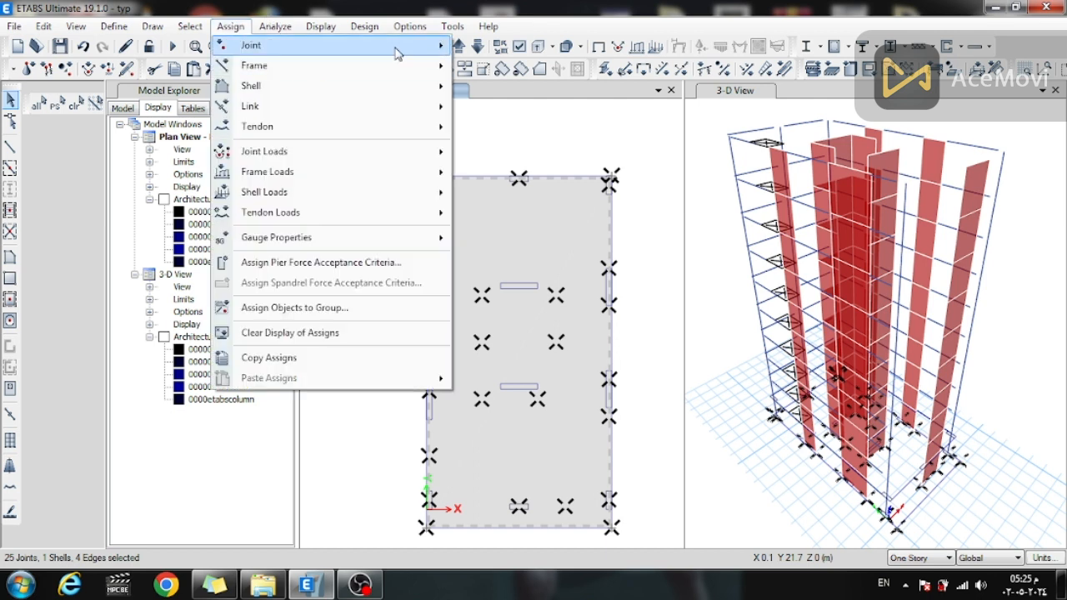
{"action": "mouse_move", "coordinate": [399, 46]}
{"action": "left_click", "coordinate": [533, 52]}
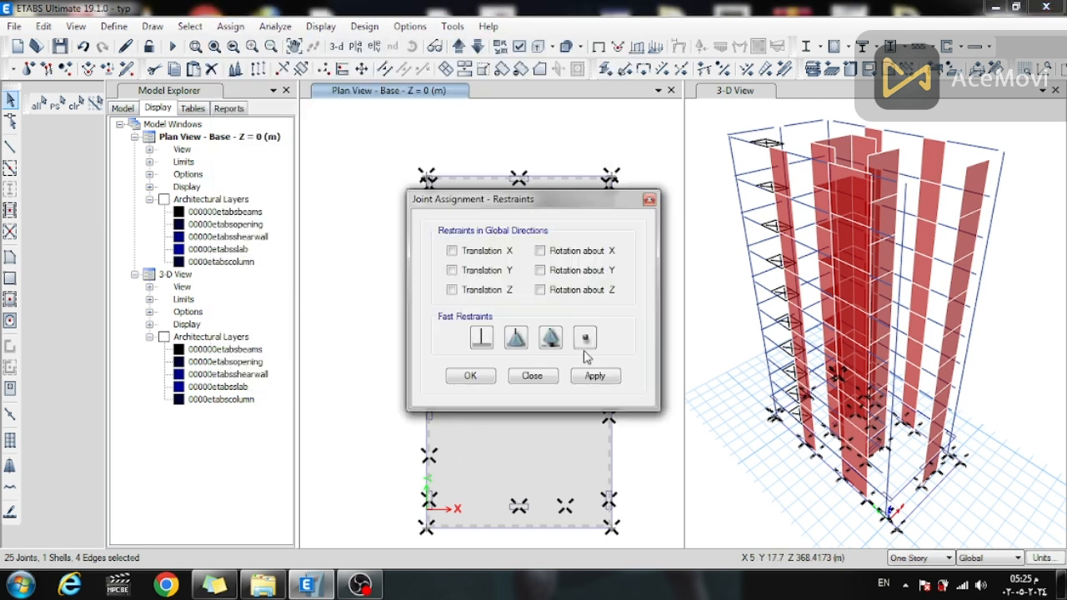
{"action": "left_click", "coordinate": [597, 378]}
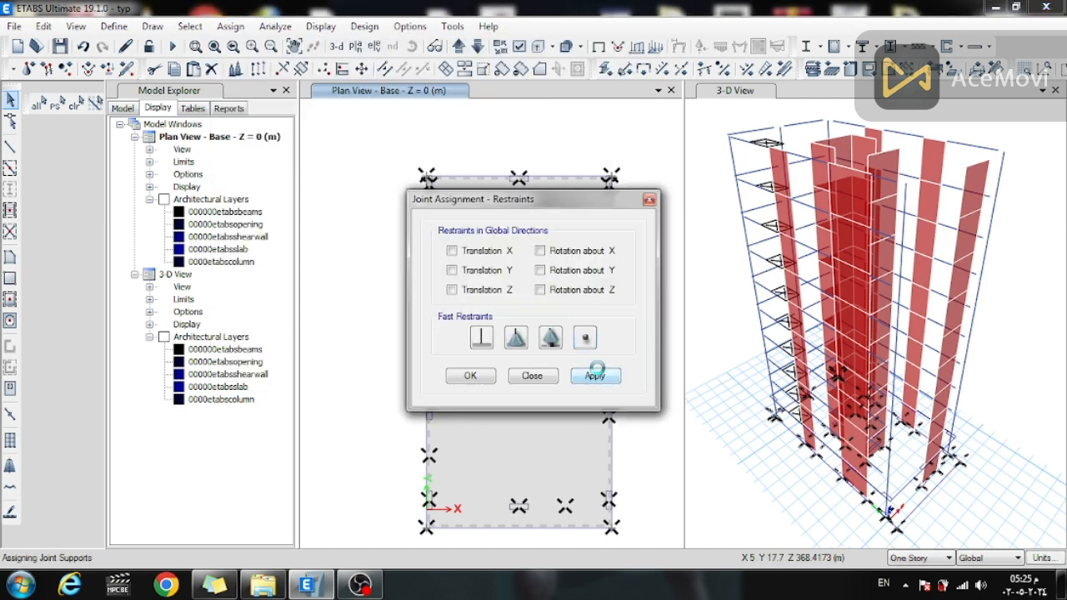
{"action": "left_click", "coordinate": [467, 377]}
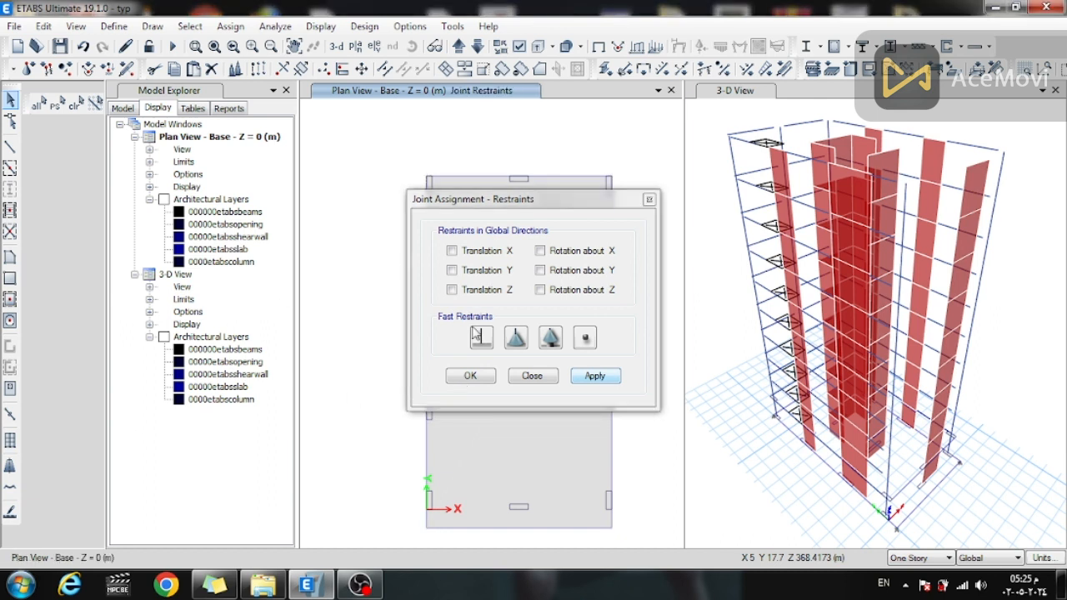
- Select the raft slab in the Base plan and review the spring constants of the ASpr1 area spring property
{"action": "left_click", "coordinate": [482, 374]}
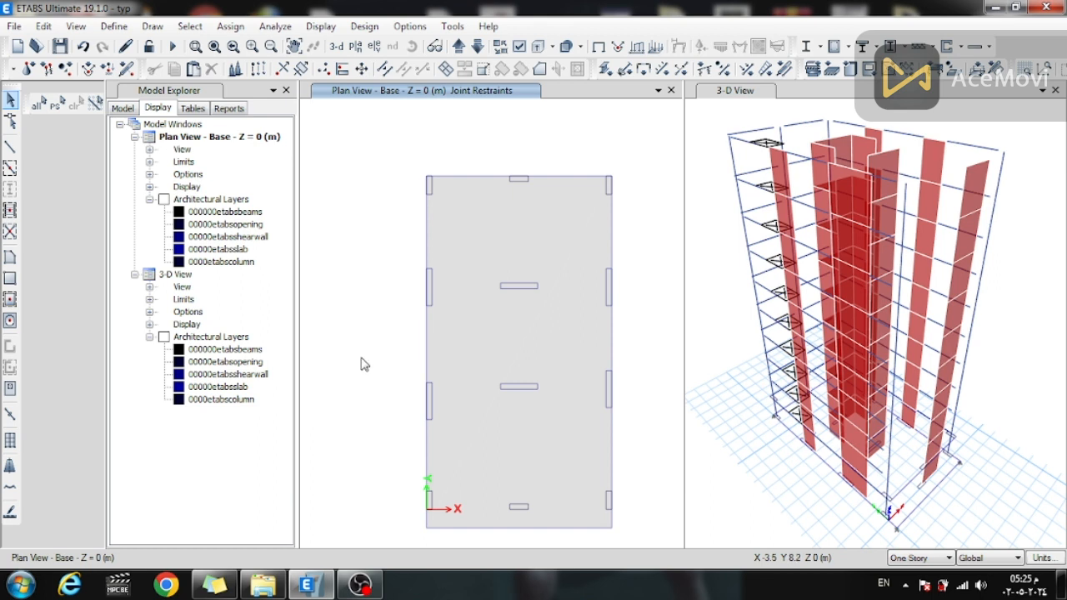
{"action": "left_click", "coordinate": [494, 242]}
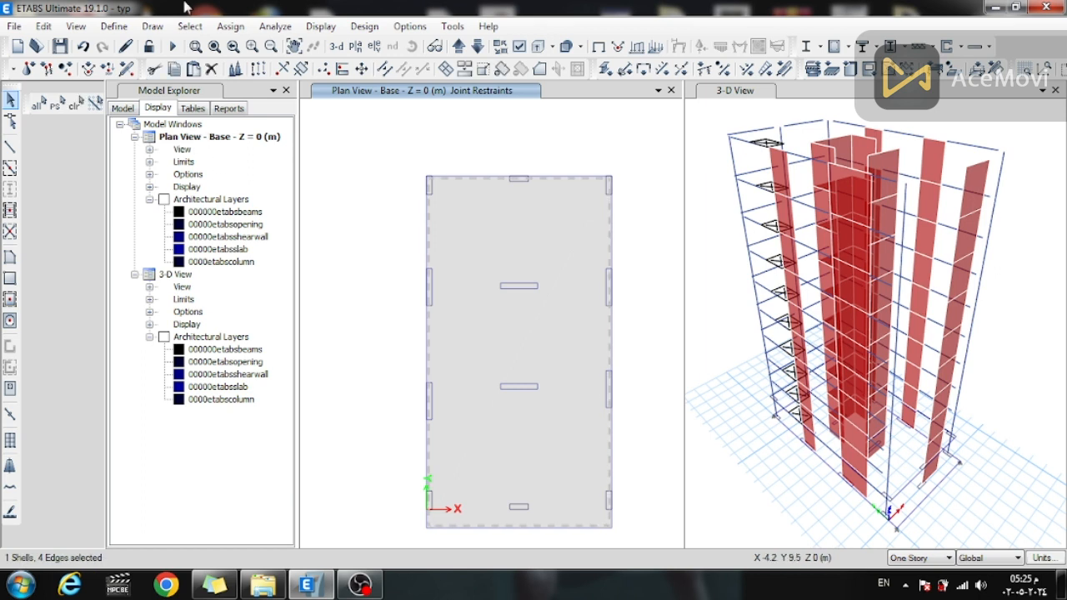
{"action": "left_click", "coordinate": [230, 27]}
{"action": "mouse_move", "coordinate": [389, 91]}
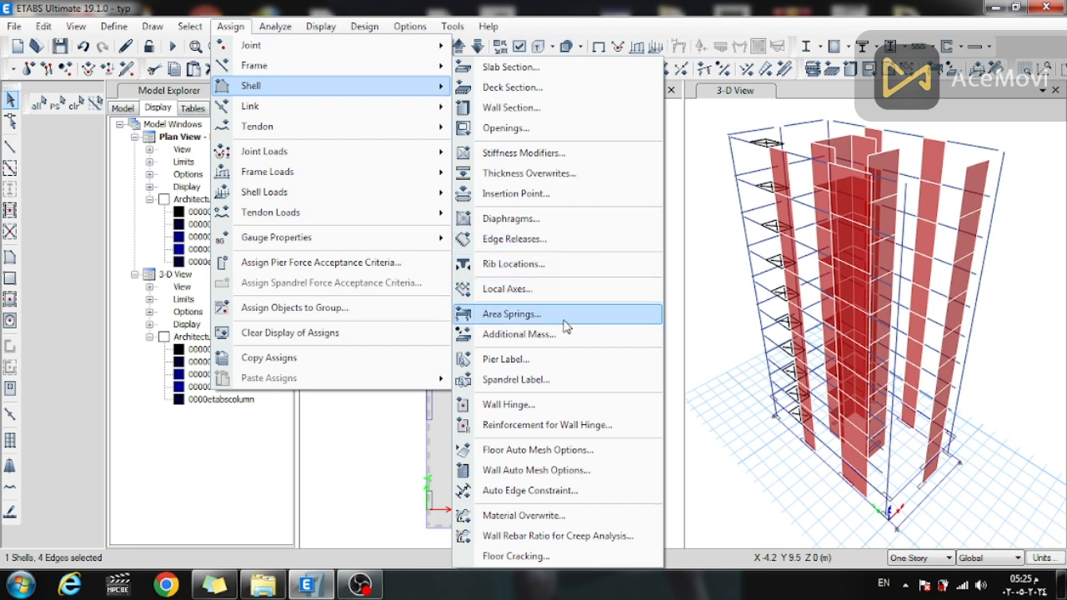
{"action": "left_click", "coordinate": [506, 317]}
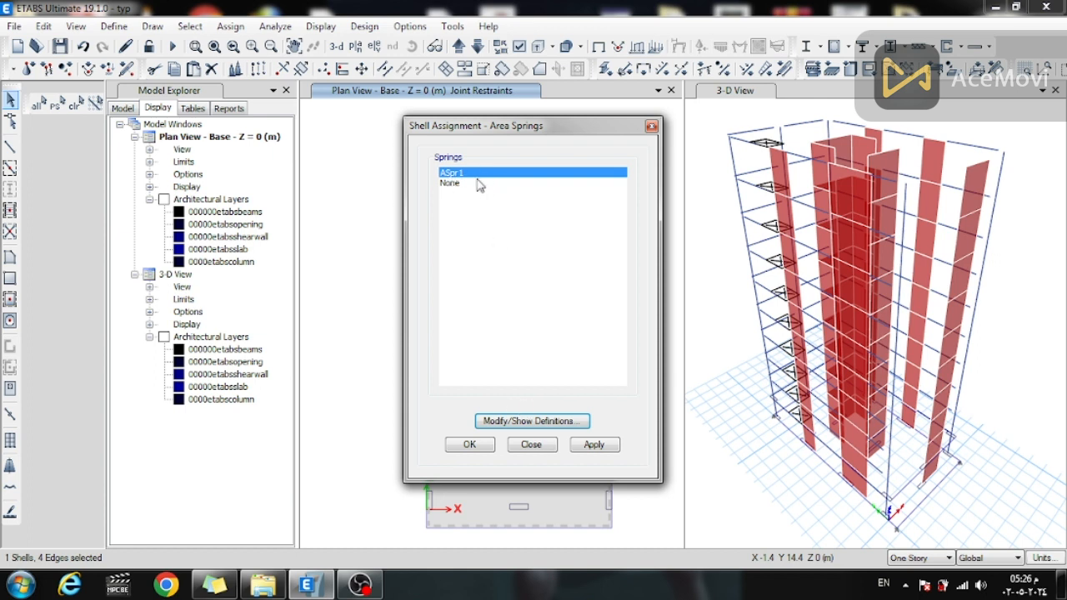
{"action": "left_click", "coordinate": [523, 422]}
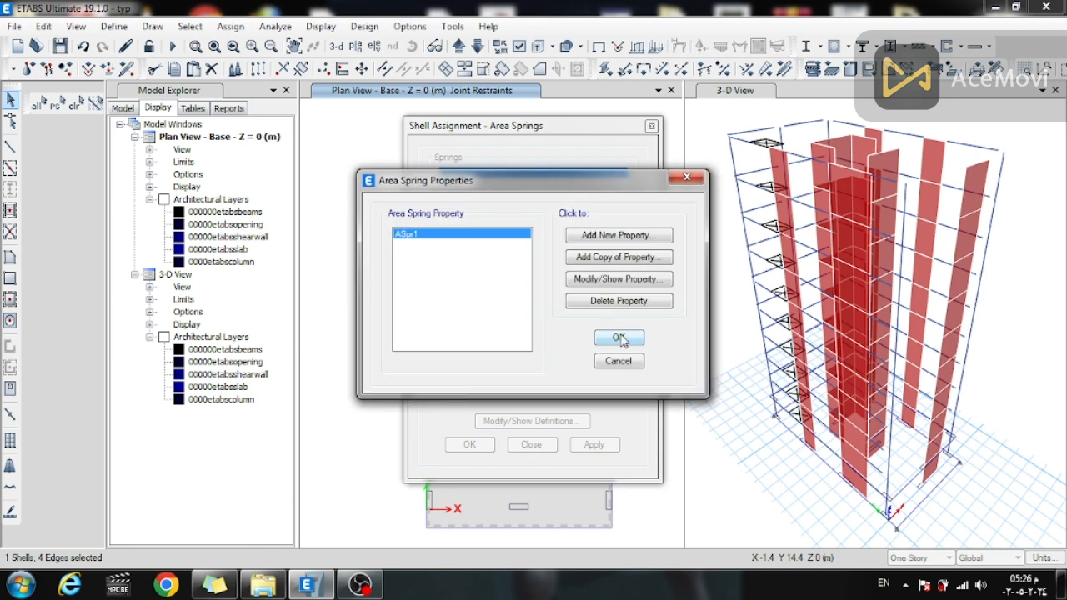
{"action": "left_click", "coordinate": [597, 280]}
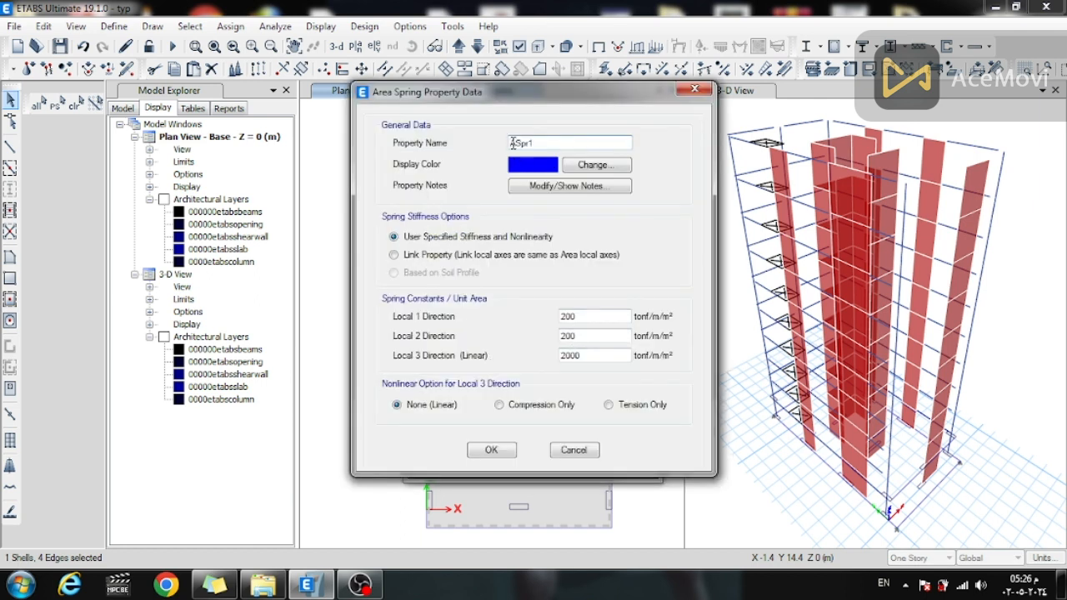
{"action": "left_click", "coordinate": [491, 450]}
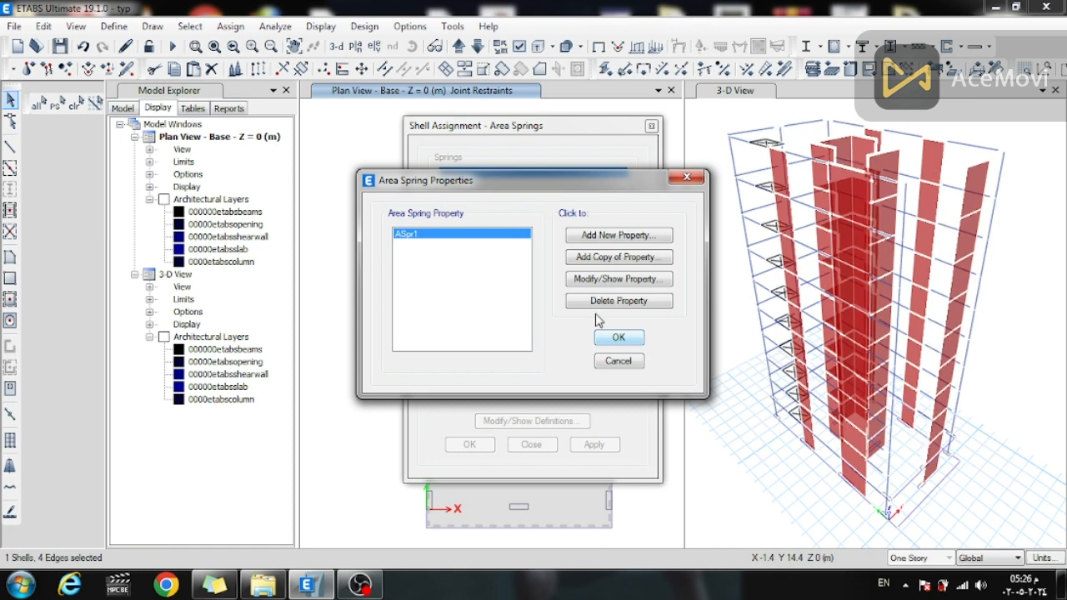
{"action": "left_click", "coordinate": [619, 337]}
- Assign the ASpr1 area spring to the selected raft slab and run the analysis
{"action": "left_click", "coordinate": [597, 445]}
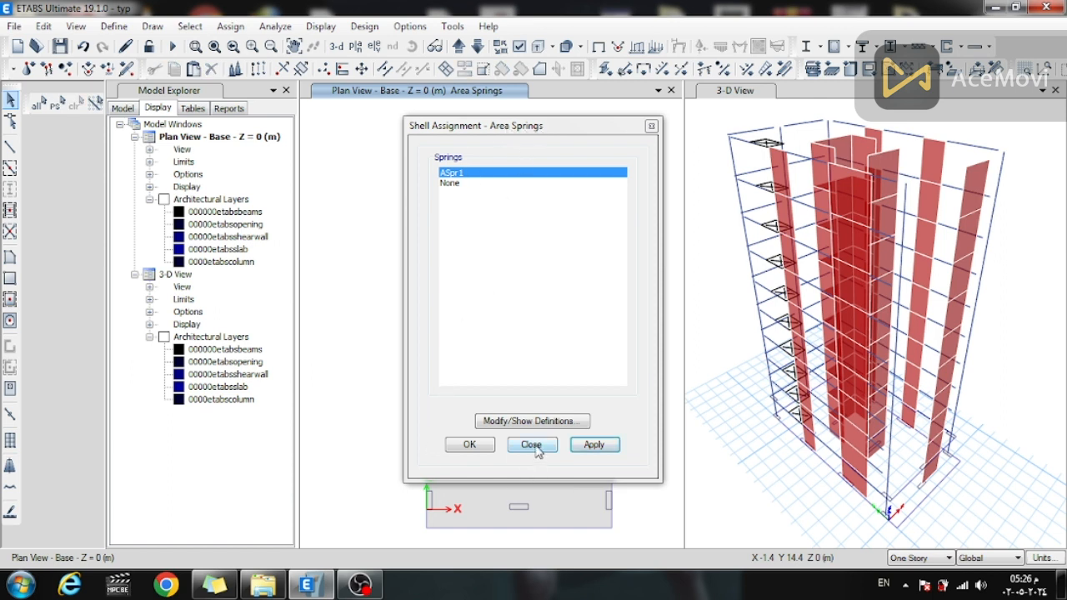
{"action": "left_click", "coordinate": [480, 444]}
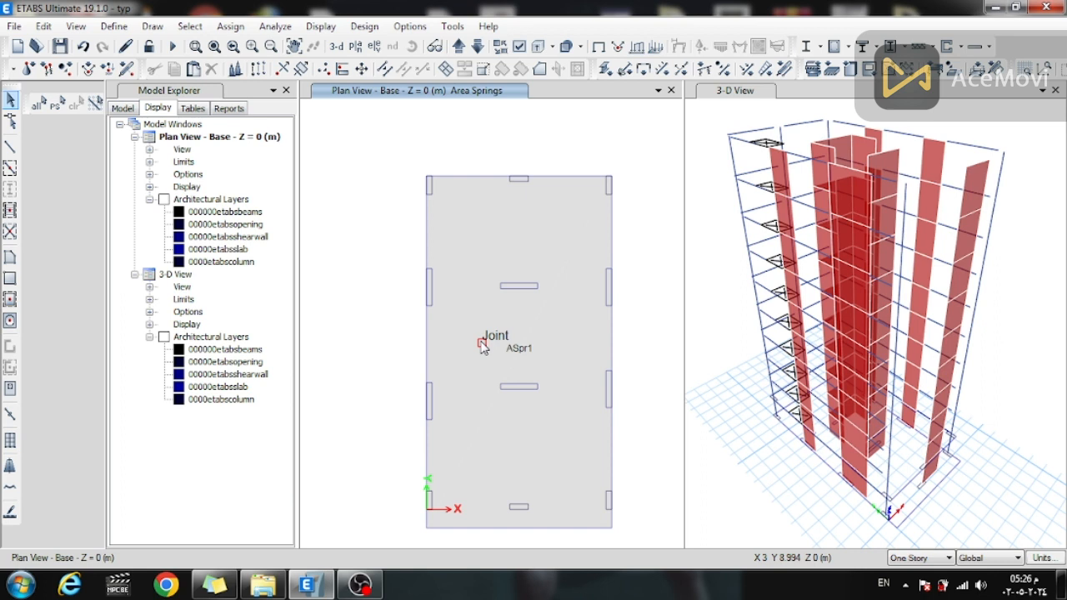
{"action": "left_click", "coordinate": [171, 47]}
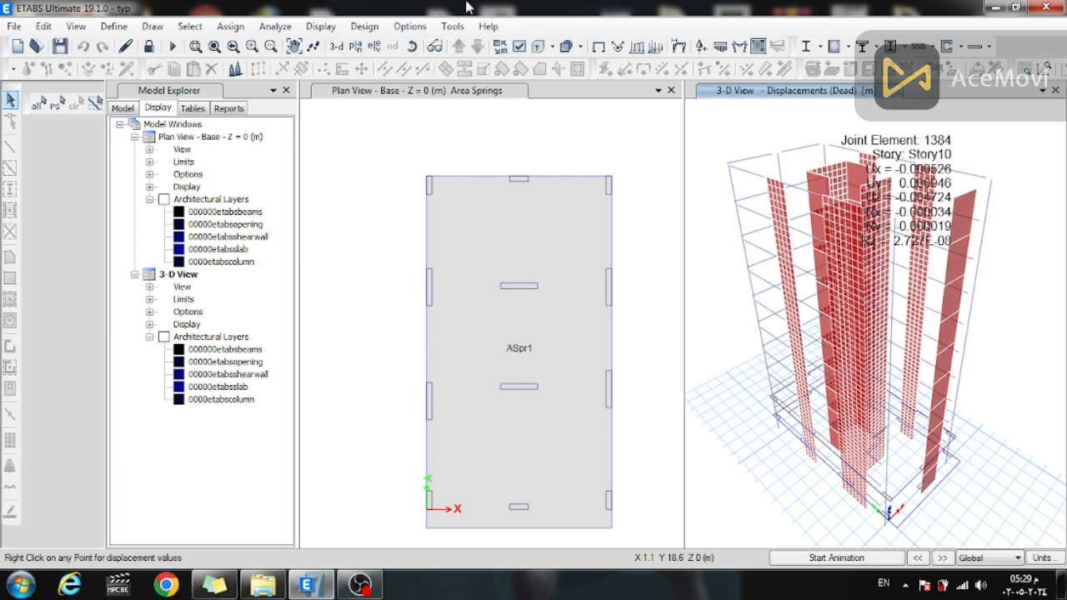
{"action": "left_click", "coordinate": [564, 94]}
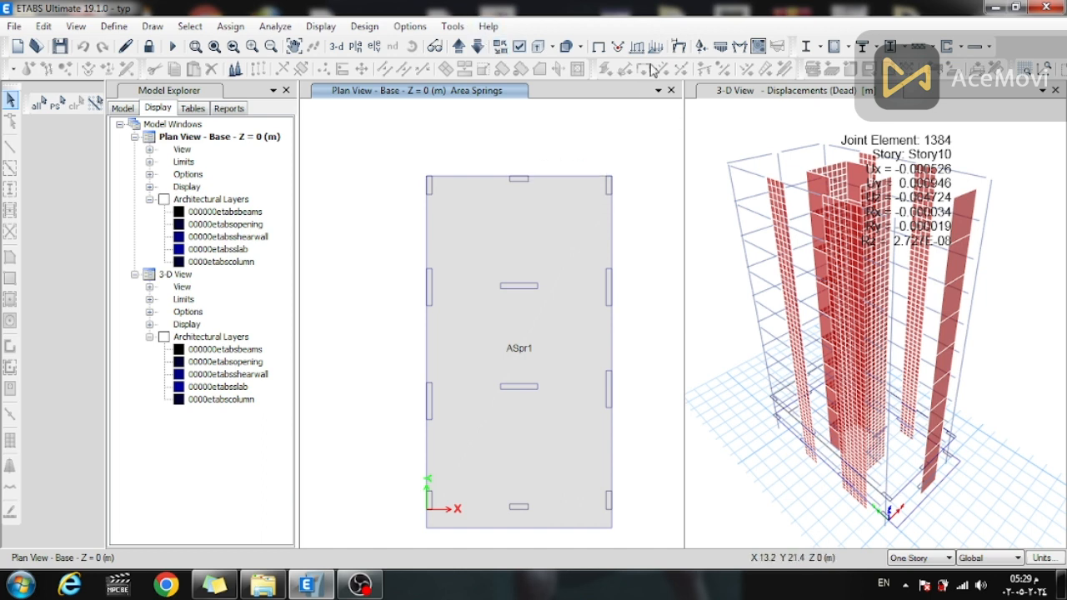
{"action": "left_click", "coordinate": [722, 47]}
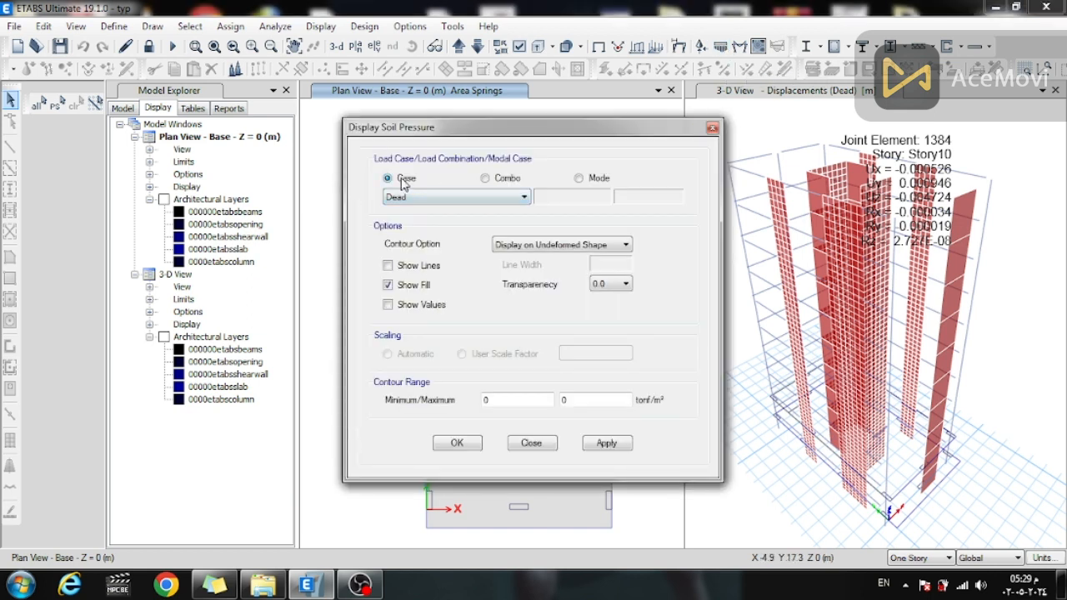
{"action": "left_click", "coordinate": [506, 180]}
{"action": "left_click", "coordinate": [463, 199]}
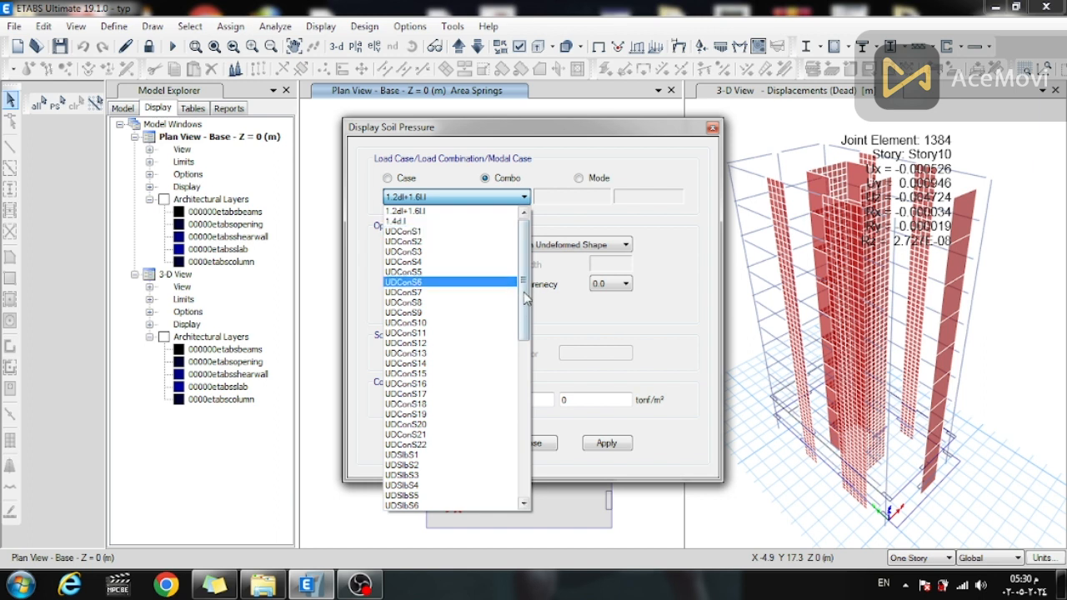
{"action": "left_click_drag", "start_coordinate": [524, 283], "coordinate": [517, 448]}
{"action": "scroll", "coordinate": [511, 477], "scroll_direction": "up", "scroll_amount": 13}
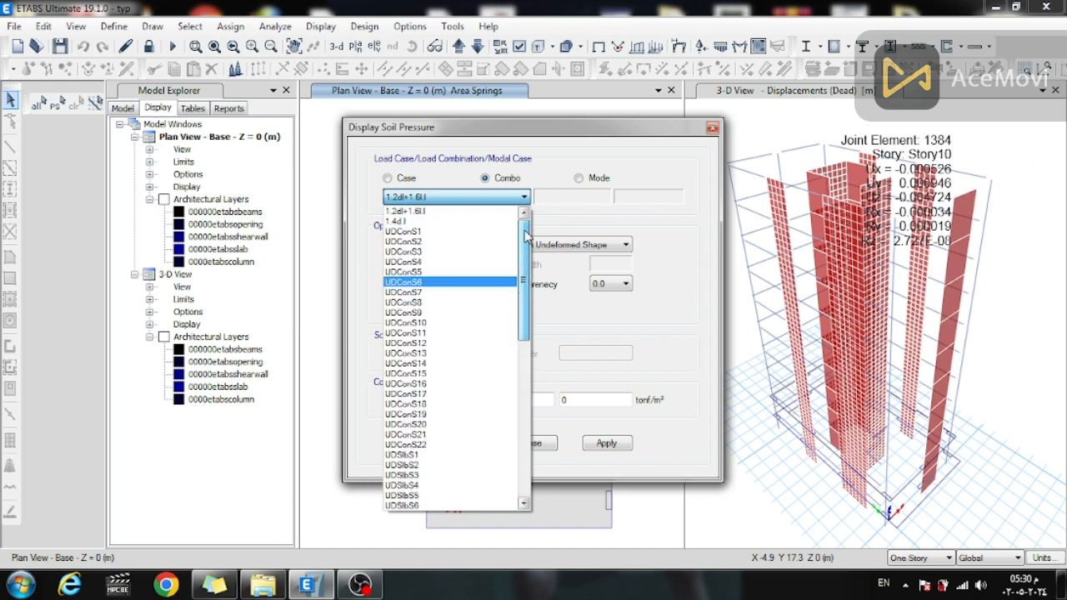
{"action": "left_click", "coordinate": [544, 446]}
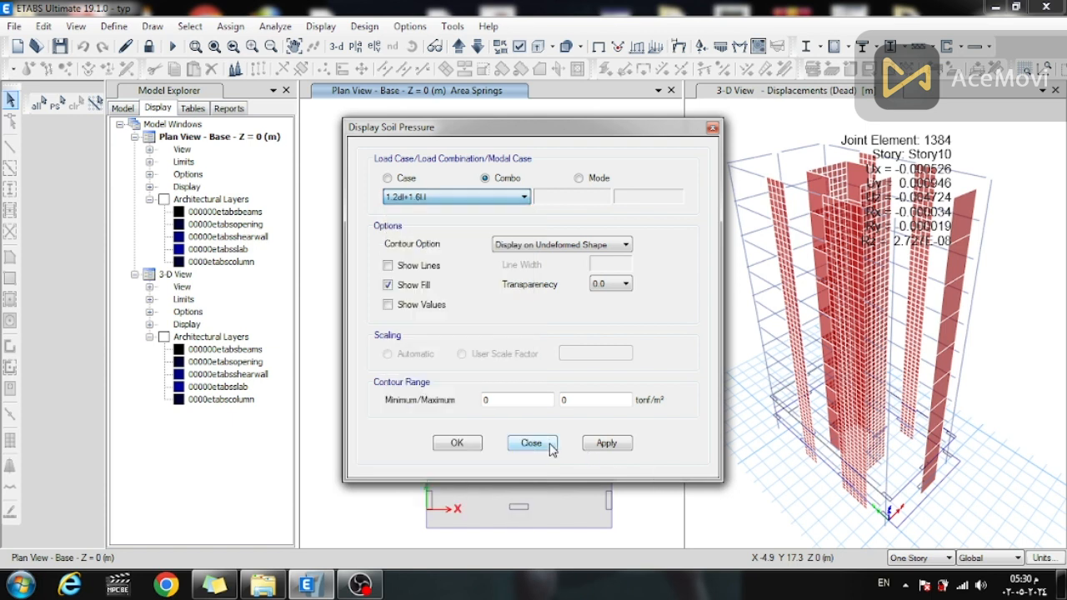
{"action": "left_click", "coordinate": [535, 445]}
- Create a load combination named wo and add three more load rows below the Dead load
{"action": "left_click", "coordinate": [124, 27]}
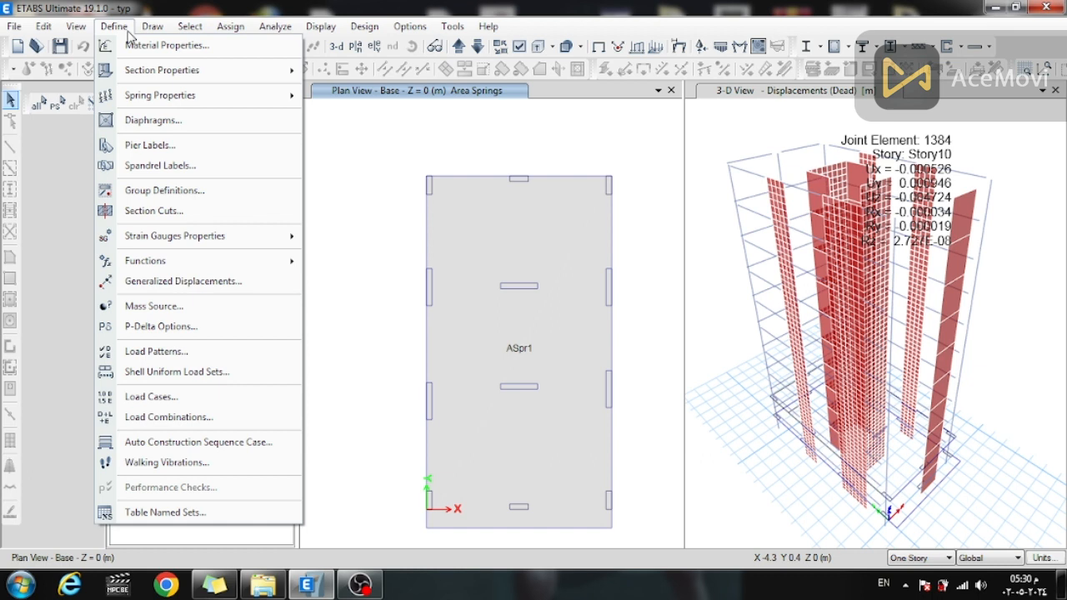
{"action": "left_click", "coordinate": [181, 419]}
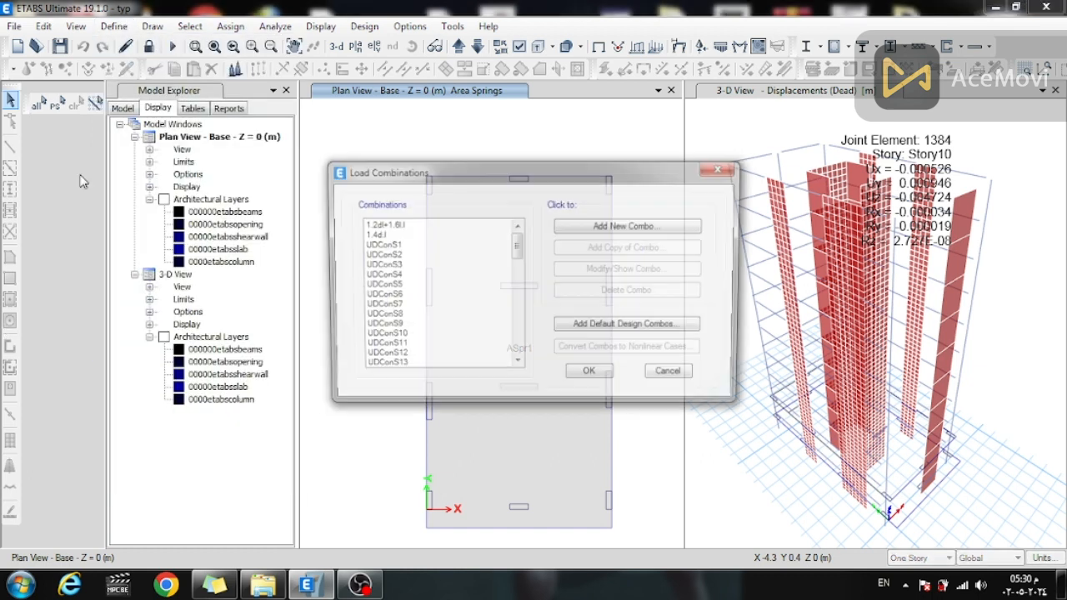
{"action": "left_click", "coordinate": [609, 232]}
{"action": "left_click_drag", "start_coordinate": [557, 167], "coordinate": [480, 178]}
{"action": "type", "text": "wo"}
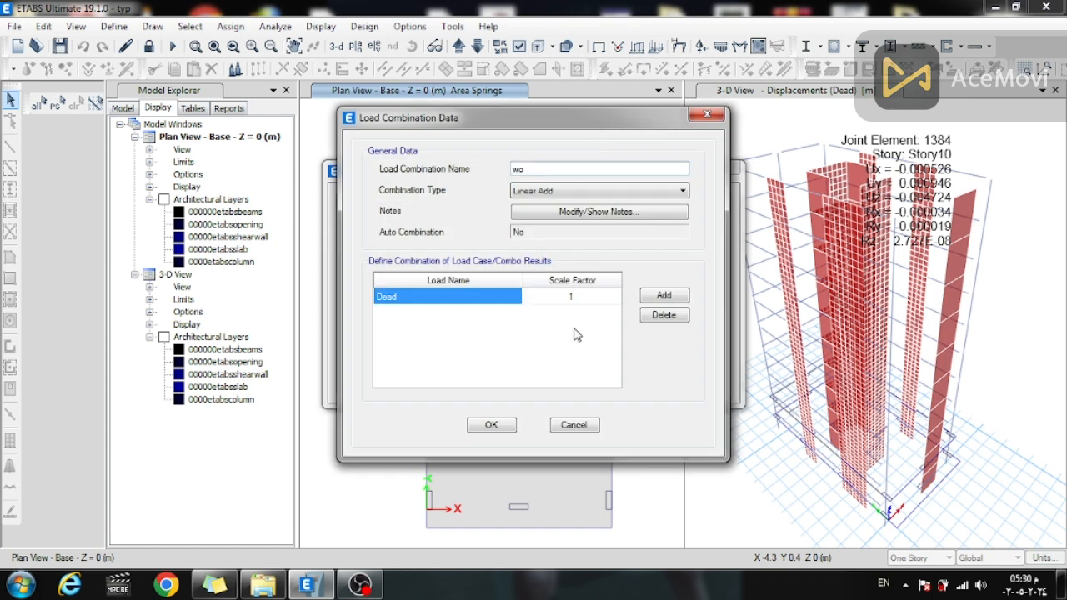
{"action": "left_click", "coordinate": [676, 300]}
{"action": "left_click", "coordinate": [677, 298]}
{"action": "left_click", "coordinate": [677, 298]}
- Set the three added rows of the wo combination to Live, f.c and wall, and save the combination
{"action": "left_click", "coordinate": [450, 312]}
{"action": "left_click", "coordinate": [455, 315]}
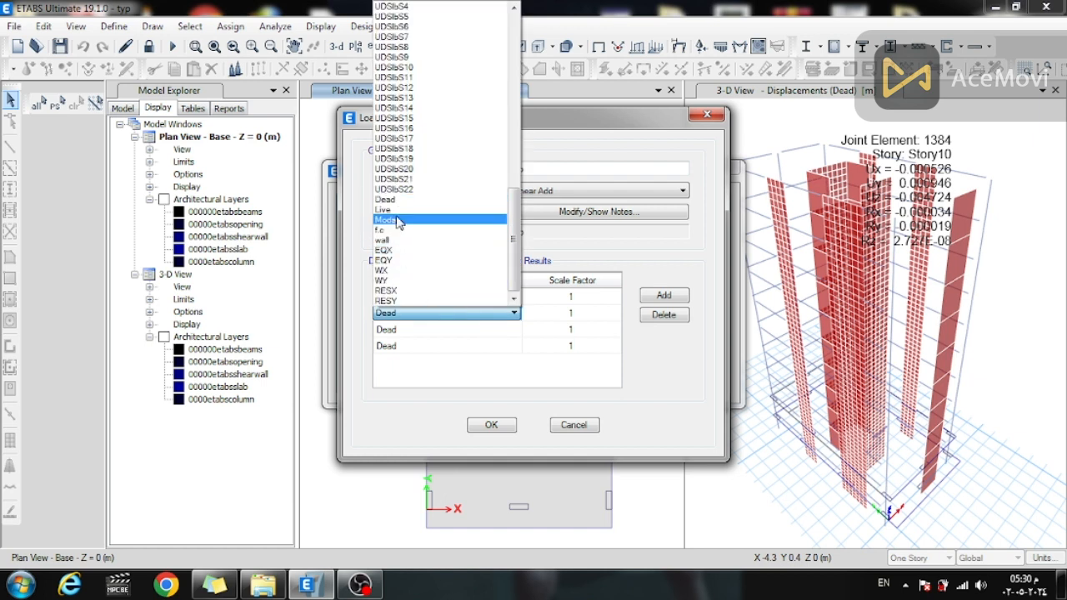
{"action": "left_click", "coordinate": [400, 212]}
{"action": "left_click", "coordinate": [471, 331]}
{"action": "left_click", "coordinate": [469, 331]}
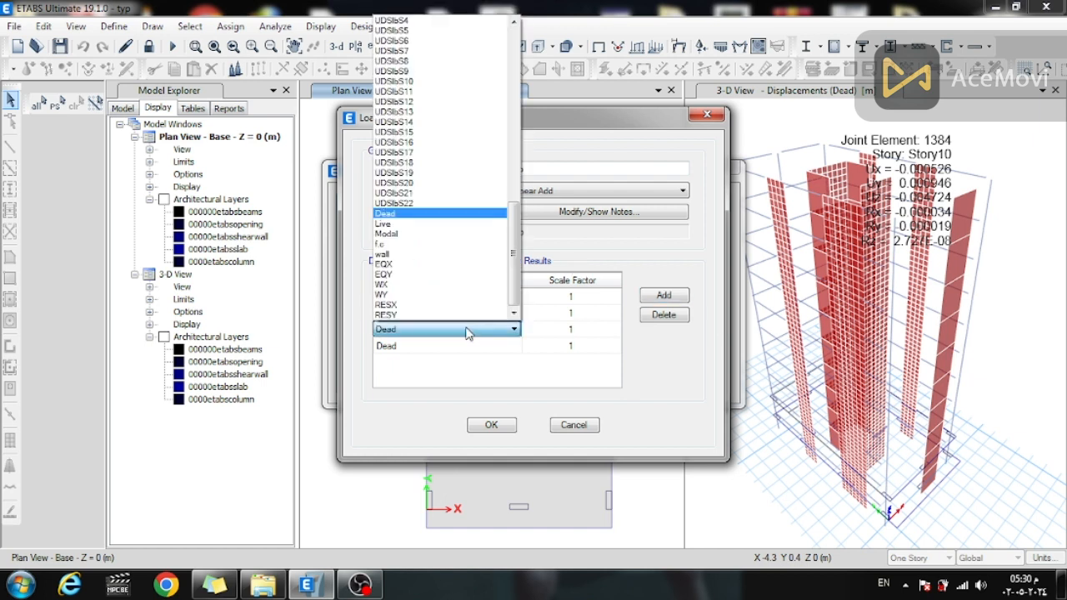
{"action": "left_click", "coordinate": [392, 244]}
{"action": "left_click", "coordinate": [425, 346]}
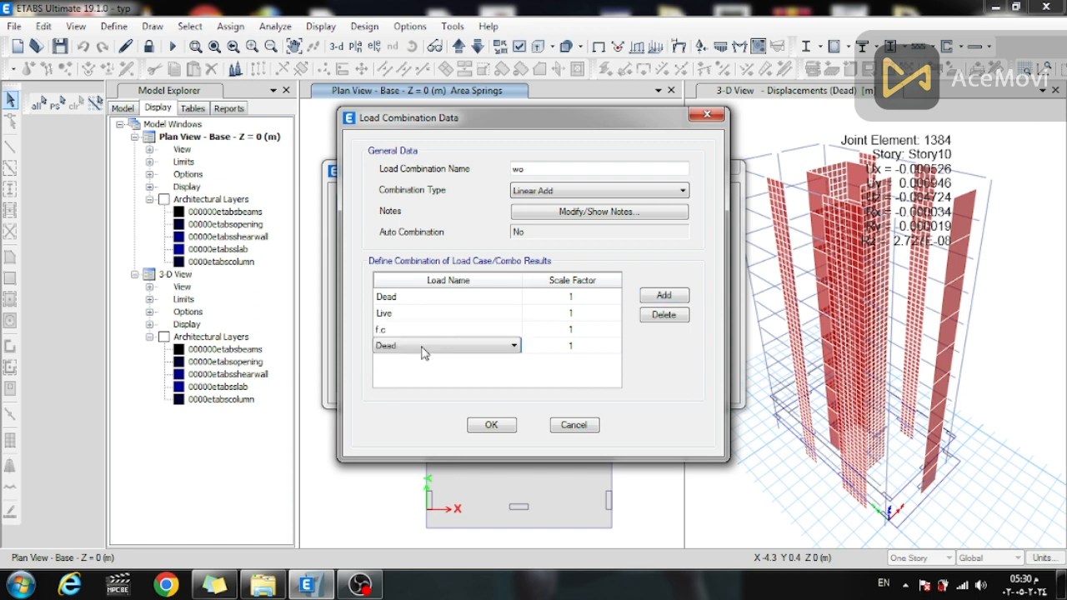
{"action": "left_click", "coordinate": [425, 346]}
{"action": "left_click", "coordinate": [400, 271]}
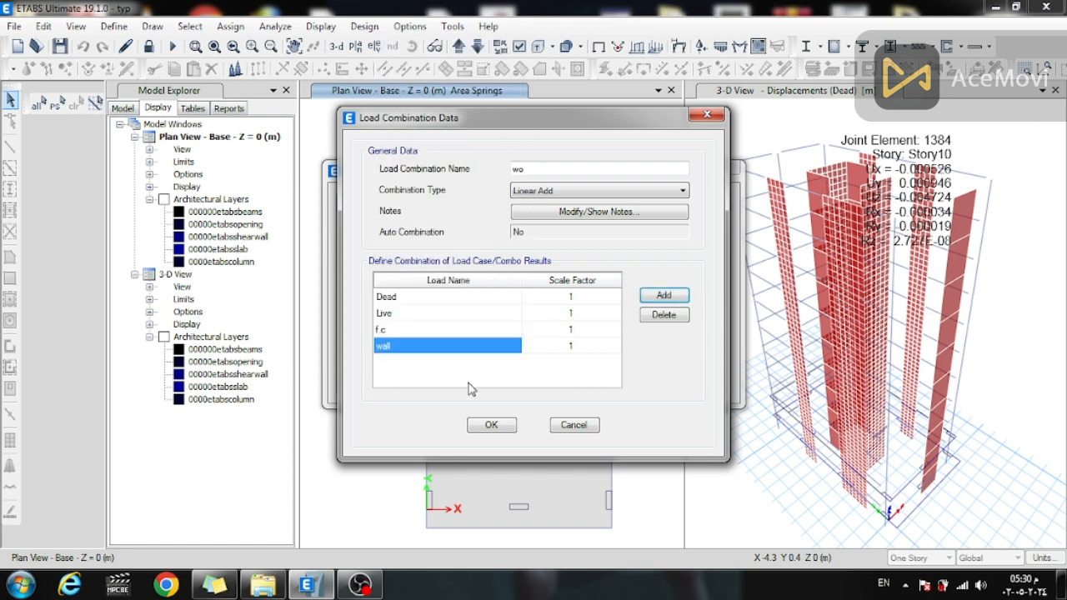
{"action": "left_click", "coordinate": [575, 349]}
{"action": "left_click", "coordinate": [492, 425]}
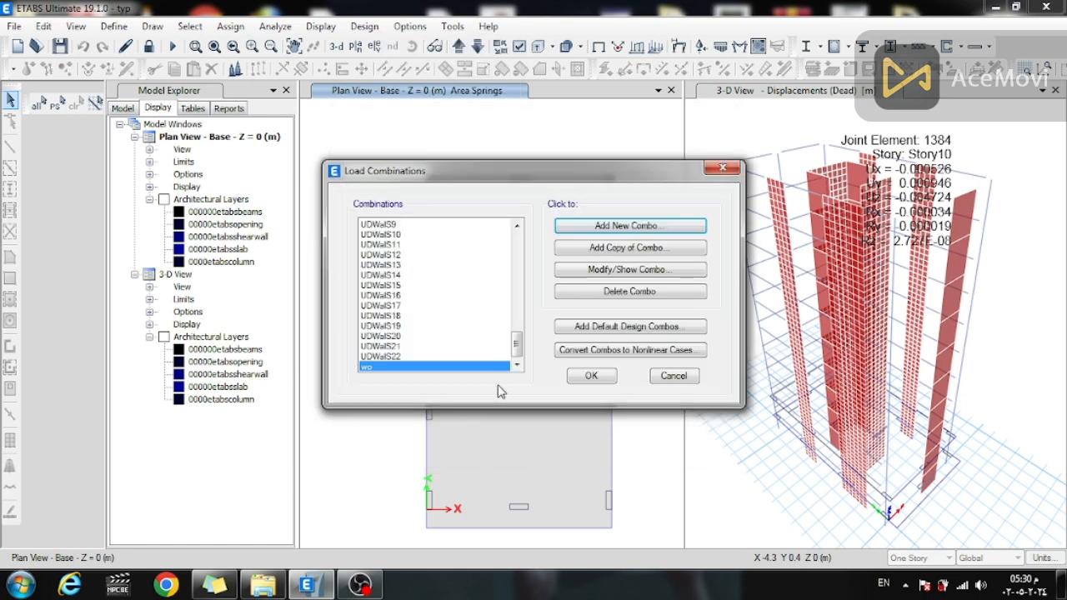
{"action": "left_click", "coordinate": [583, 380]}
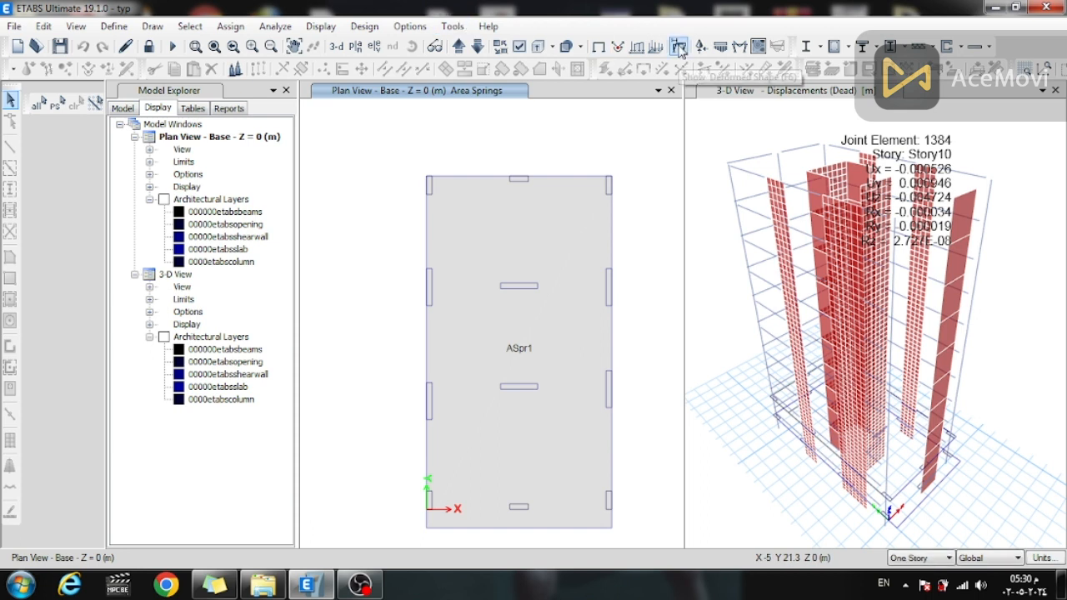
- Display the soil pressure contours on the Base plan for the wo load combination
{"action": "left_click", "coordinate": [720, 46]}
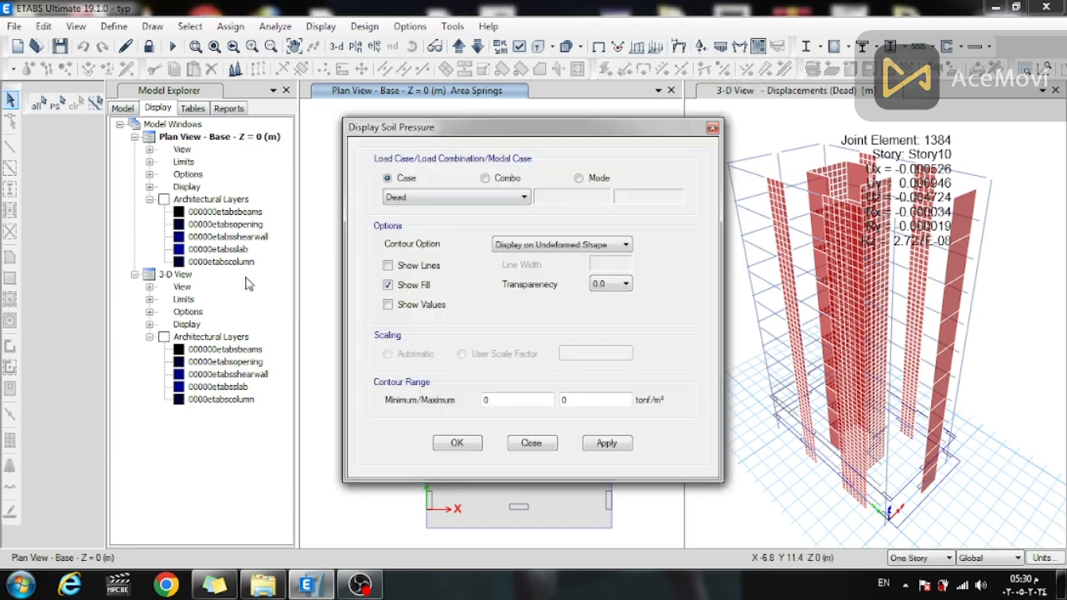
{"action": "left_click", "coordinate": [486, 178]}
{"action": "left_click", "coordinate": [448, 196]}
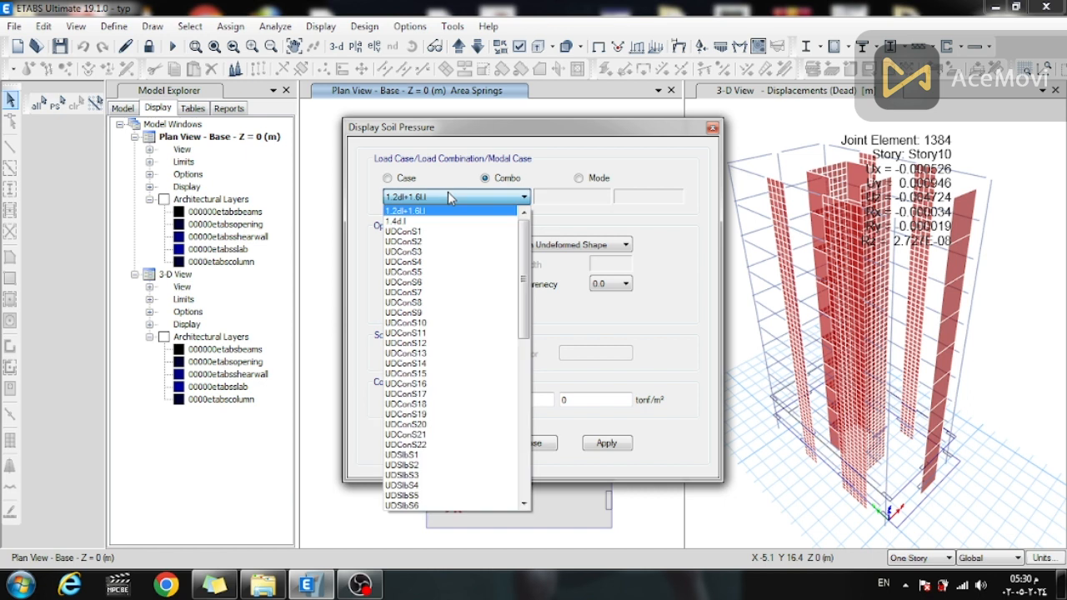
{"action": "scroll", "coordinate": [467, 246], "scroll_direction": "down", "scroll_amount": 13}
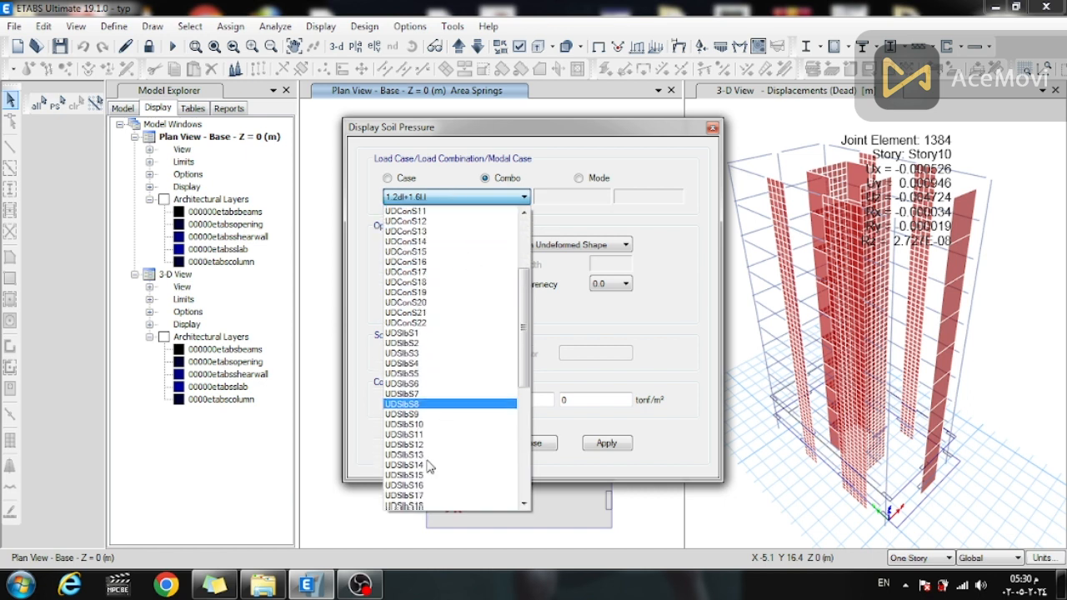
{"action": "left_click", "coordinate": [432, 507]}
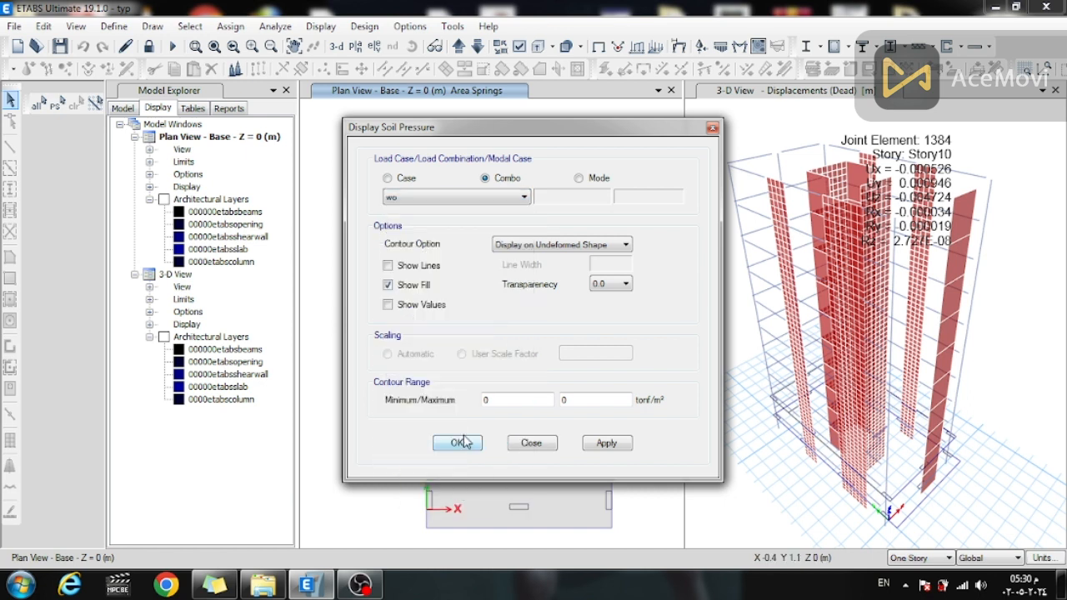
{"action": "left_click", "coordinate": [615, 449]}
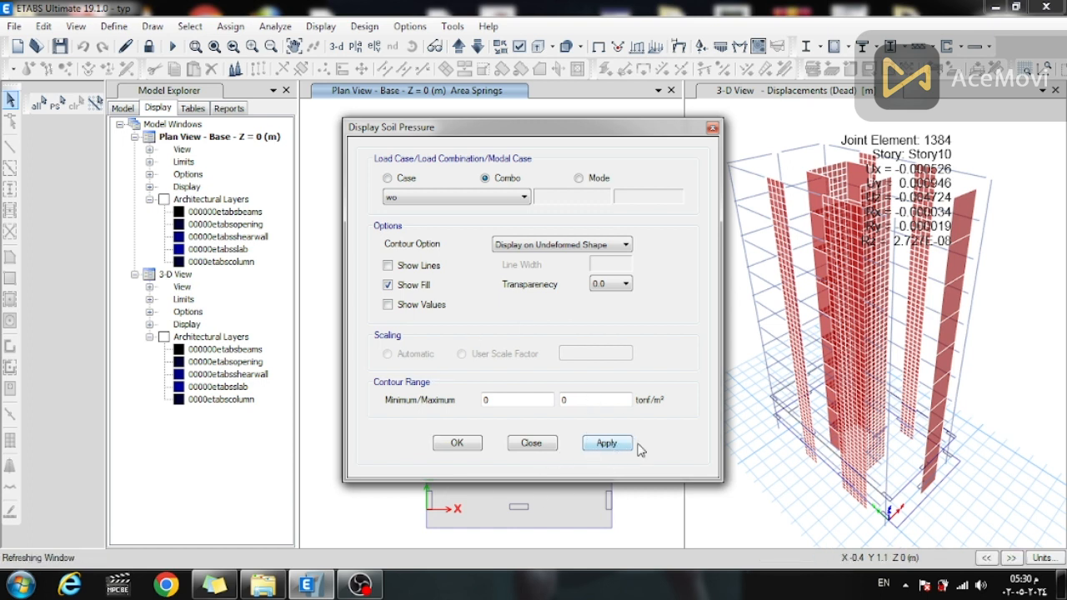
{"action": "left_click", "coordinate": [459, 444]}
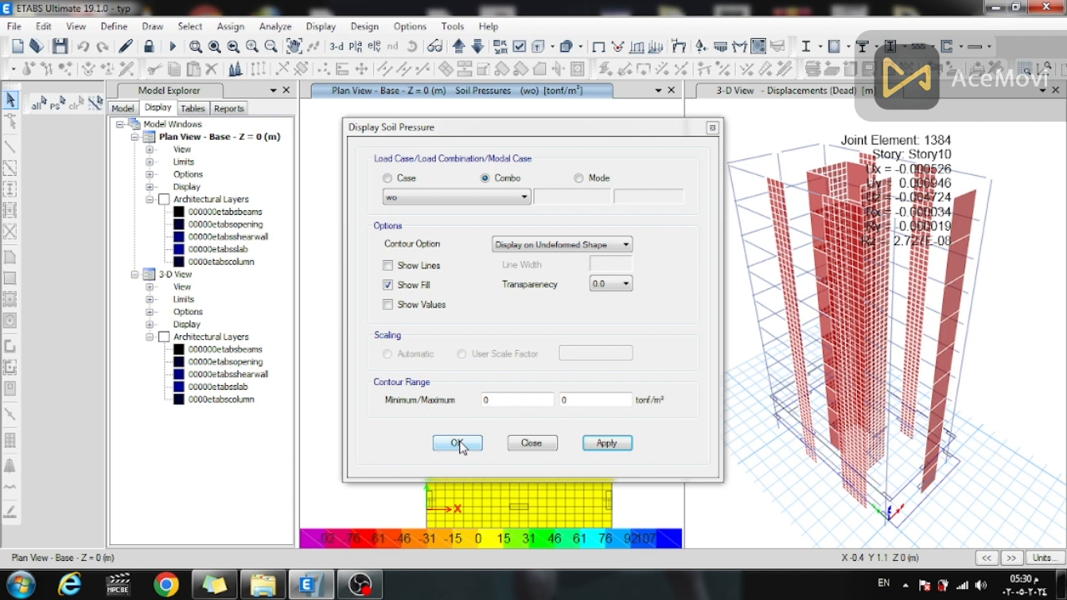
{"action": "left_click", "coordinate": [459, 444]}
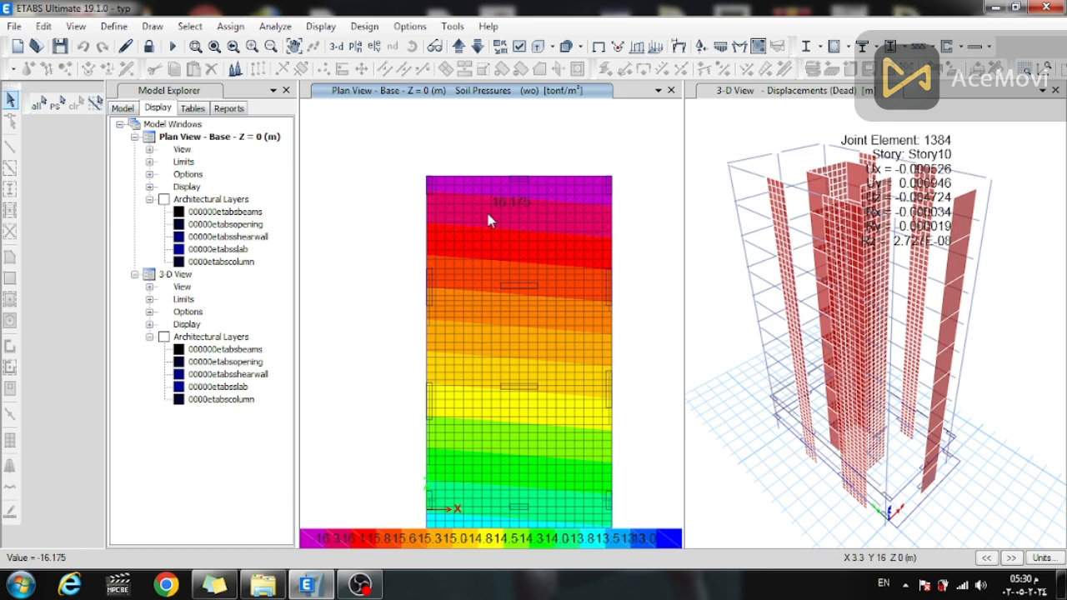
{"action": "left_click", "coordinate": [292, 49]}
{"action": "left_click_drag", "start_coordinate": [483, 242], "coordinate": [462, 209]}
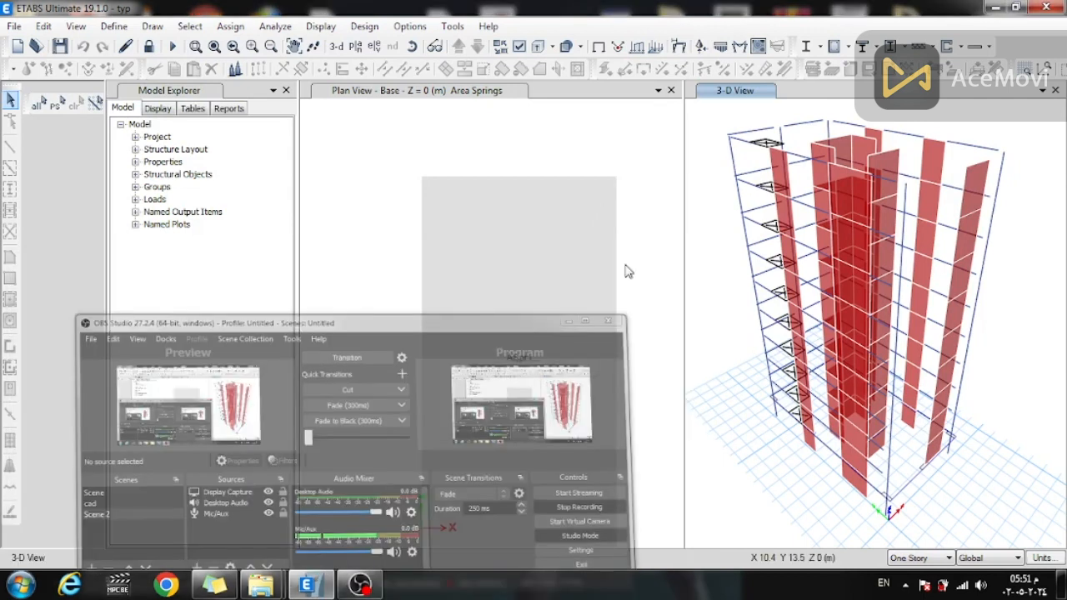
{"action": "left_click", "coordinate": [621, 268]}
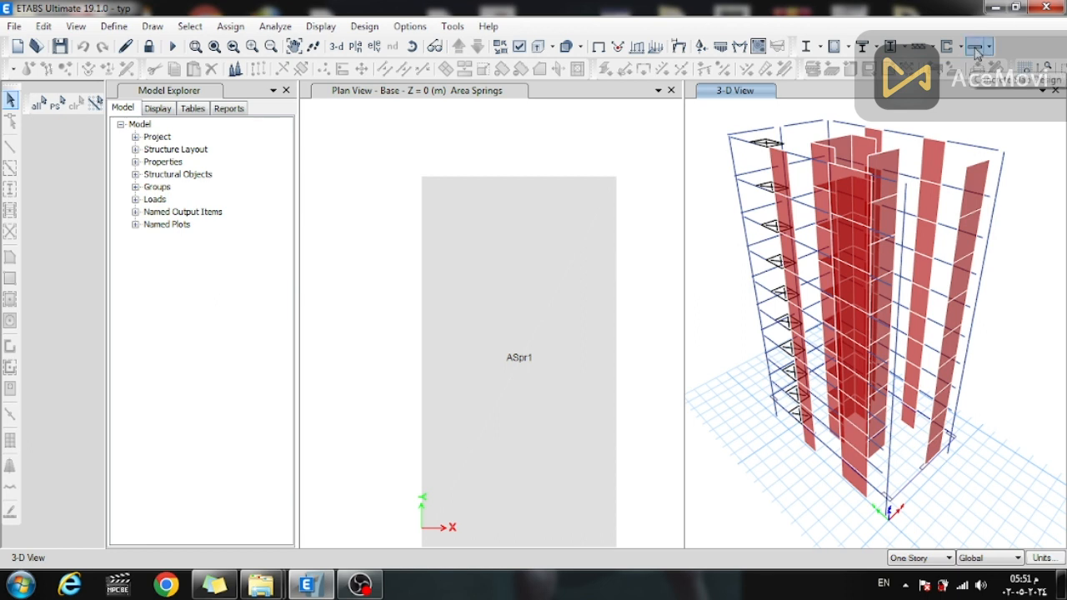
{"action": "left_click", "coordinate": [364, 28]}
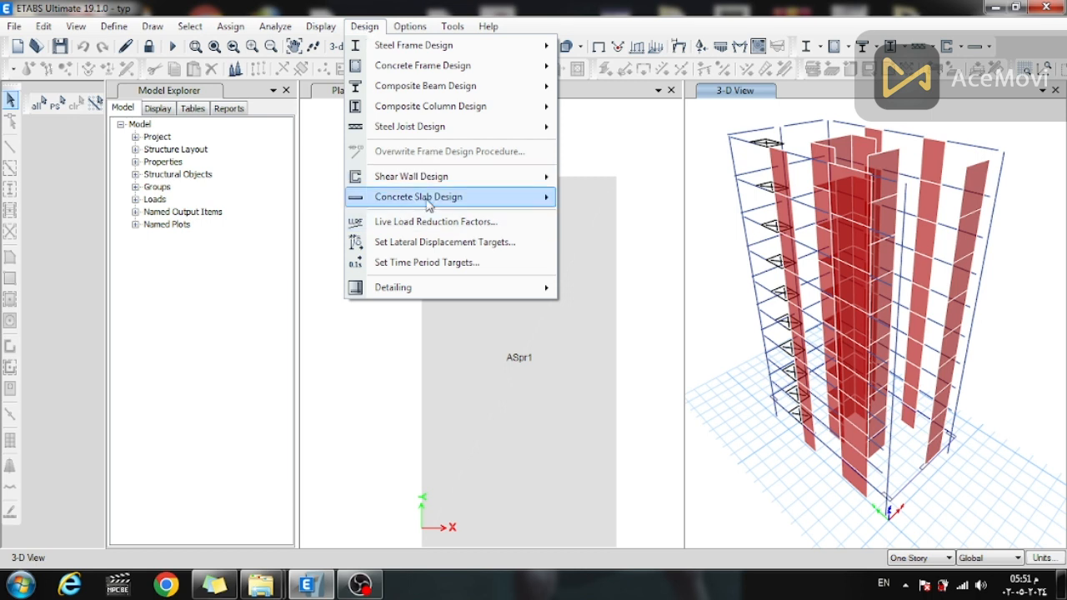
{"action": "mouse_move", "coordinate": [414, 203]}
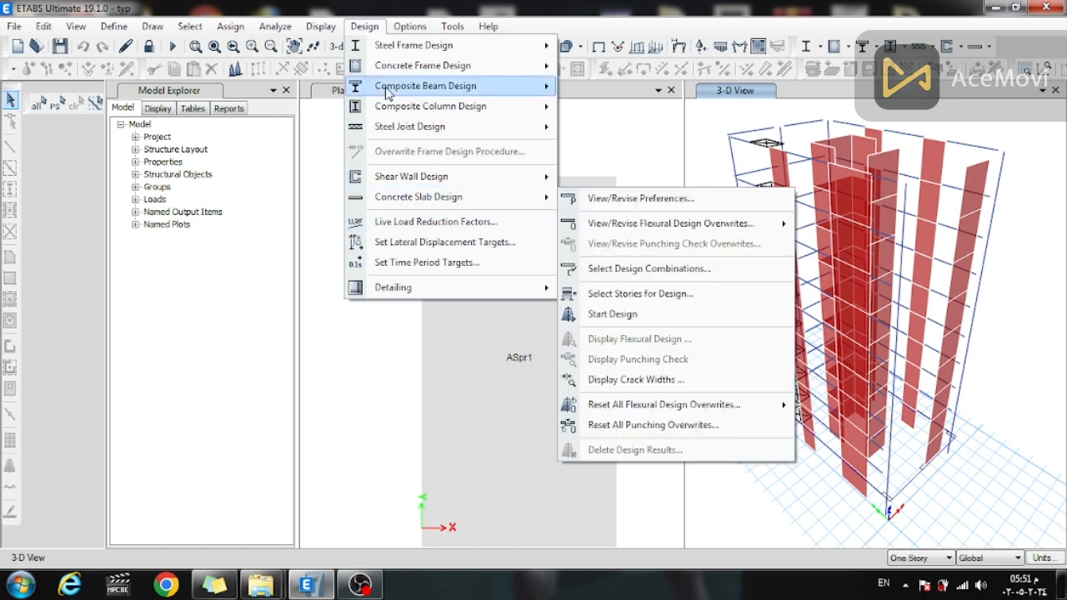
{"action": "mouse_move", "coordinate": [414, 47]}
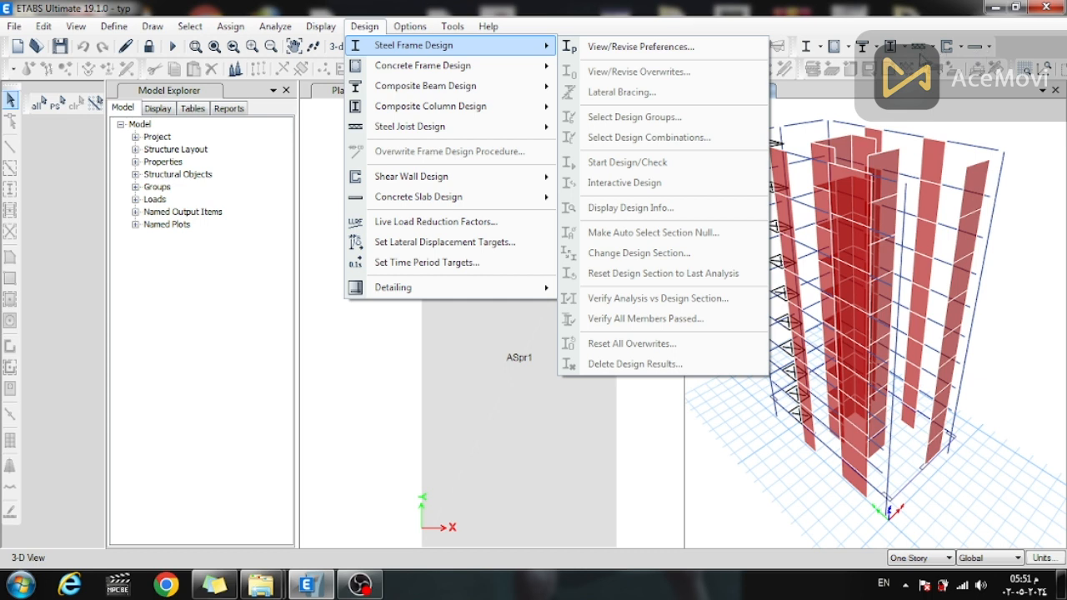
{"action": "mouse_move", "coordinate": [413, 176]}
{"action": "left_click", "coordinate": [1004, 51]}
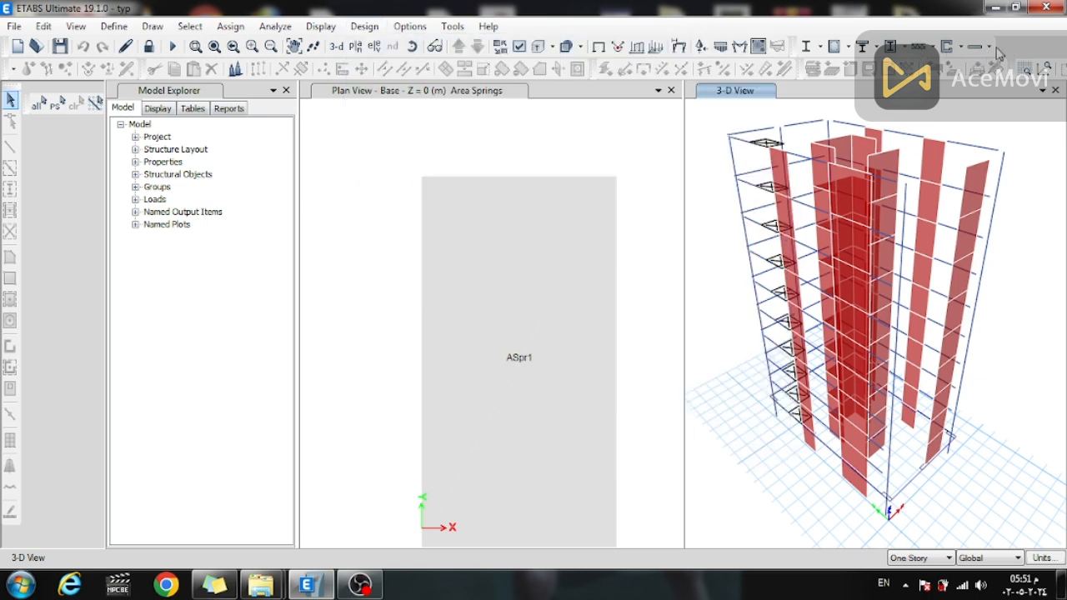
- Set the top and bottom clear cover in the concrete slab design preferences to 0.05 m
{"action": "left_click", "coordinate": [990, 50]}
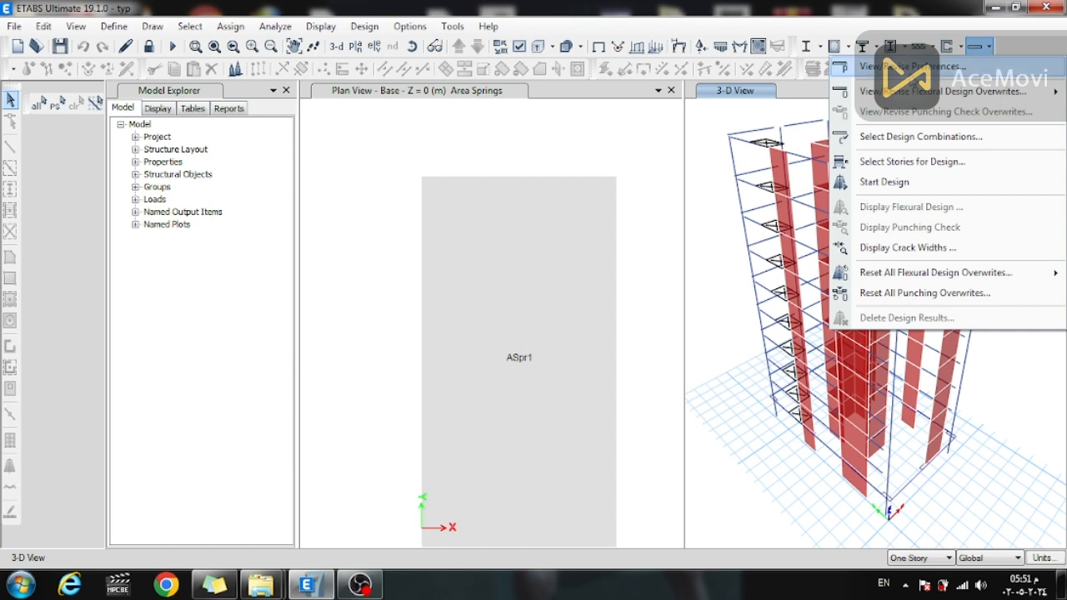
{"action": "left_click", "coordinate": [900, 66]}
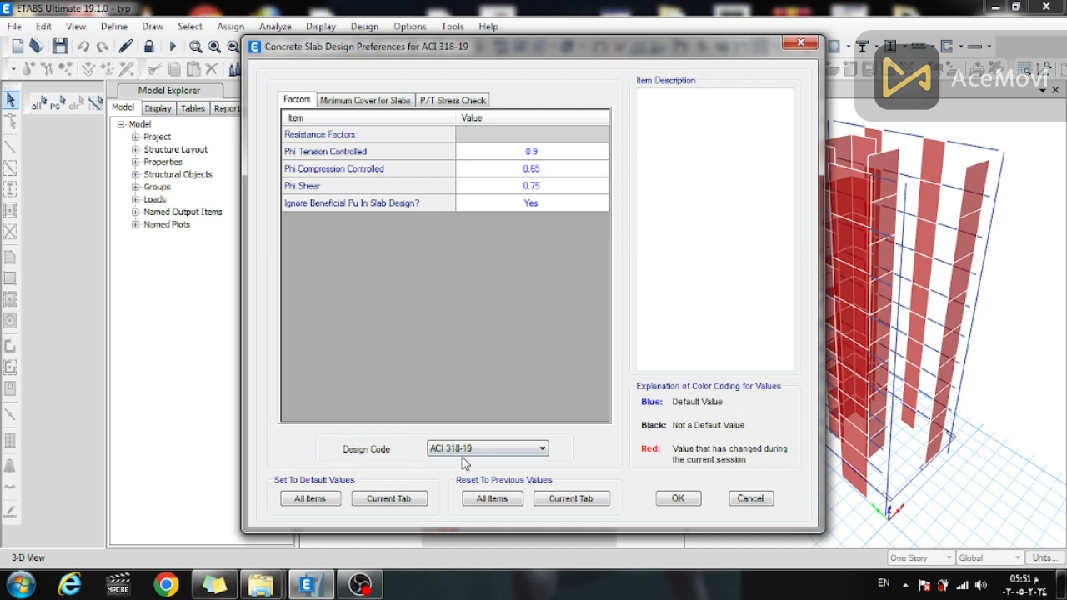
{"action": "left_click", "coordinate": [392, 104]}
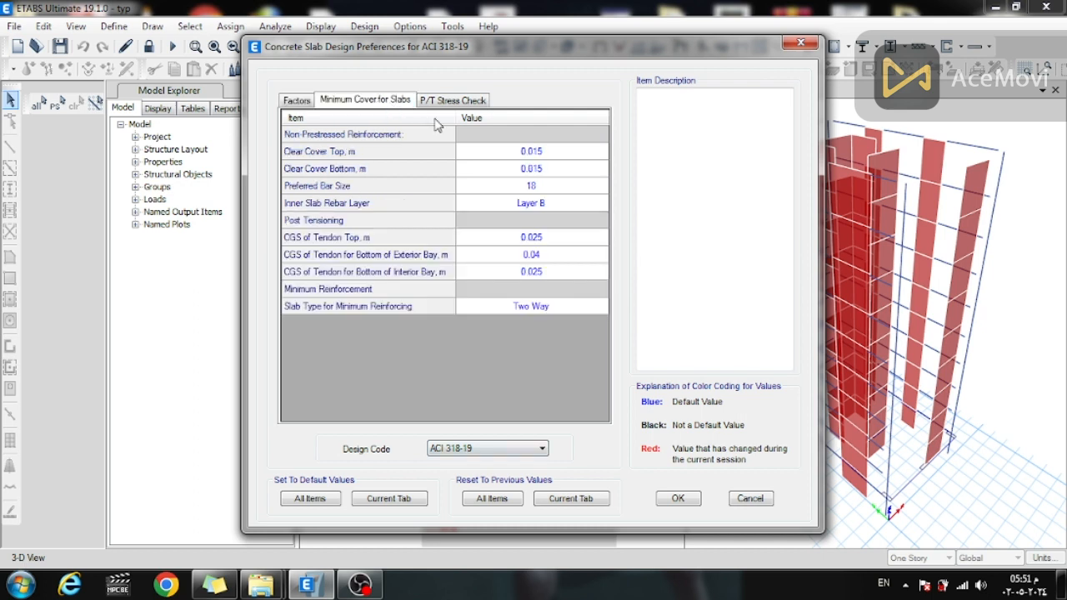
{"action": "double_click", "coordinate": [563, 156]}
{"action": "type", "text": ".05"}
{"action": "double_click", "coordinate": [564, 166]}
{"action": "type", "text": ".05"}
- Set the preferred slab bar size to 16 and save the slab design preferences
{"action": "left_click", "coordinate": [562, 190]}
{"action": "left_click", "coordinate": [561, 193]}
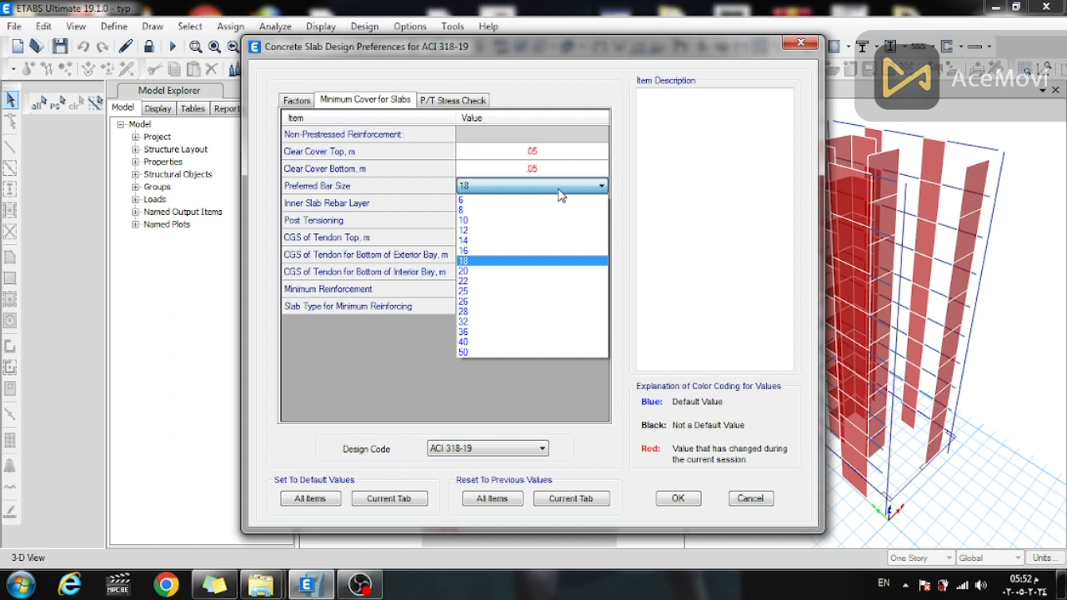
{"action": "left_click", "coordinate": [486, 250]}
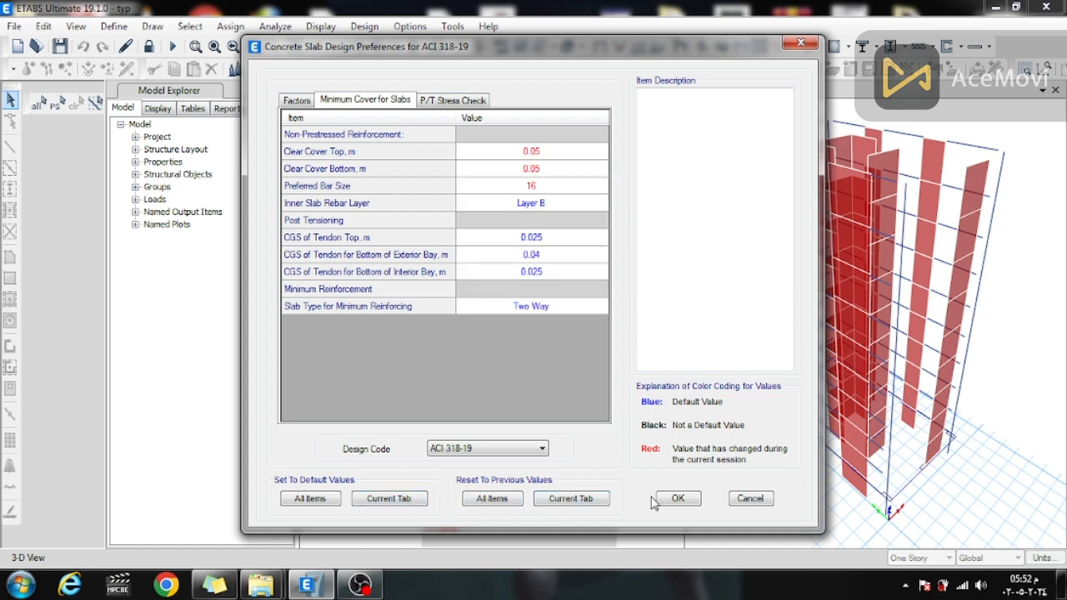
{"action": "left_click", "coordinate": [679, 499]}
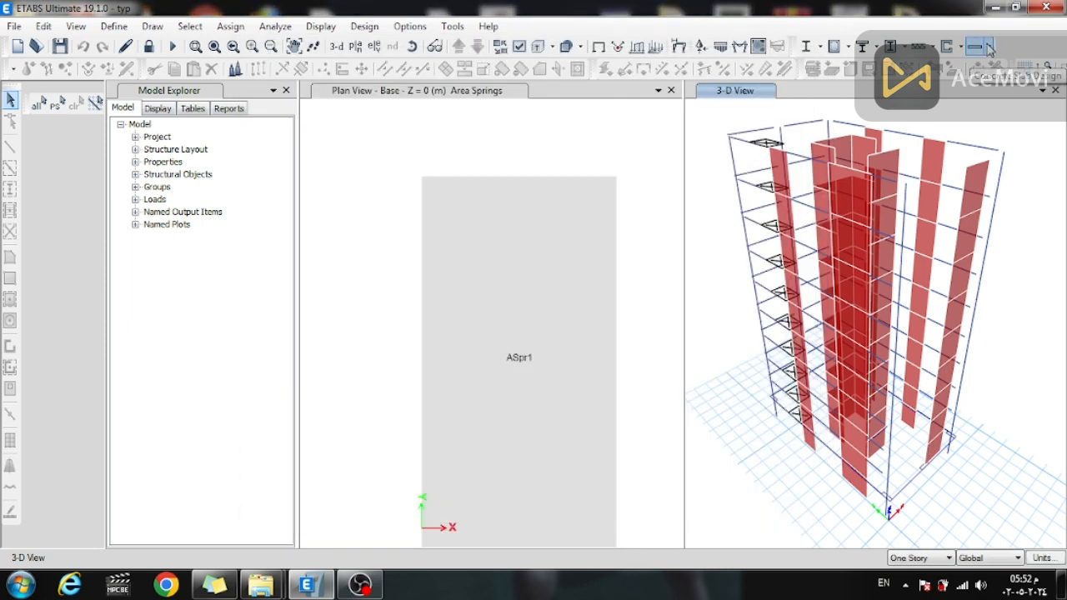
- Remove all the preselected combinations from the slab design load combinations
{"action": "left_click", "coordinate": [988, 50]}
{"action": "mouse_move", "coordinate": [978, 98]}
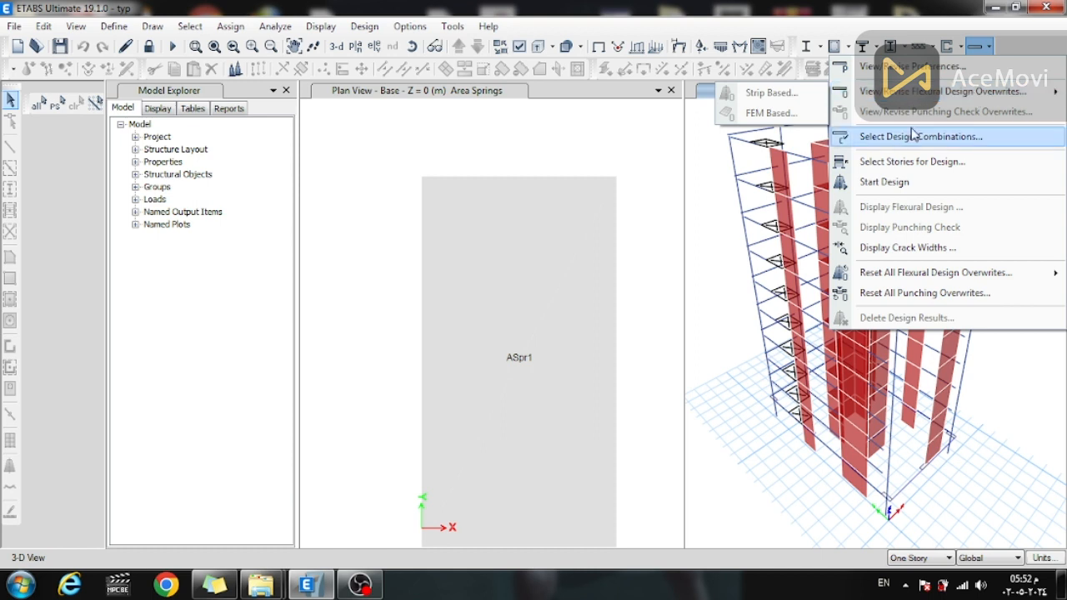
{"action": "left_click", "coordinate": [892, 137]}
{"action": "left_click_drag", "start_coordinate": [588, 229], "coordinate": [599, 451]}
{"action": "left_click", "coordinate": [534, 298]}
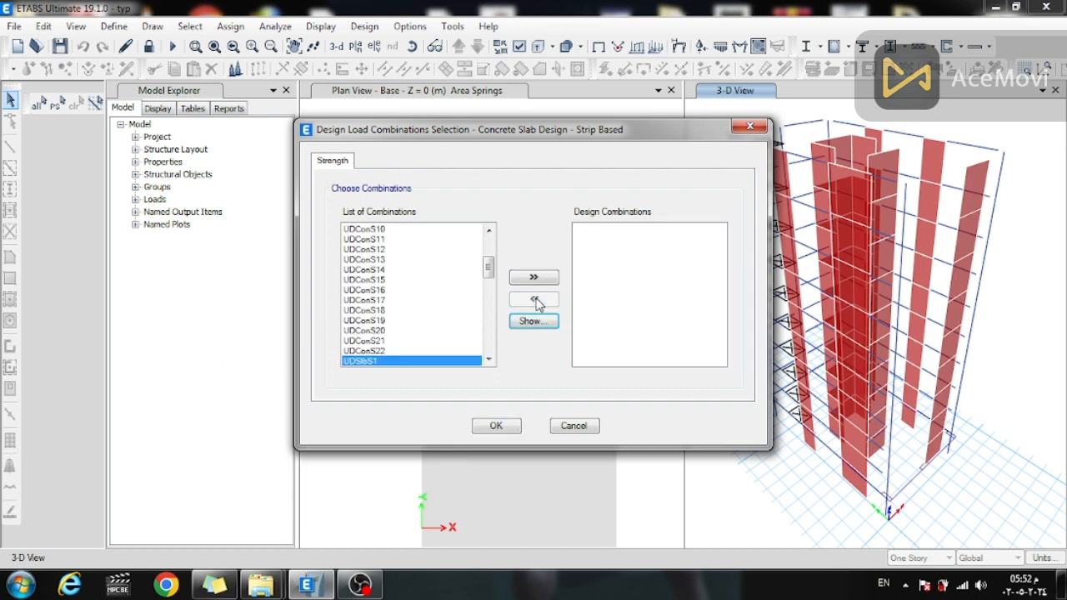
- Use the 1.2dl+1.6l.l and 1.4d.l combinations for the concrete slab design and save the selection
{"action": "left_click_drag", "start_coordinate": [489, 266], "coordinate": [488, 234]}
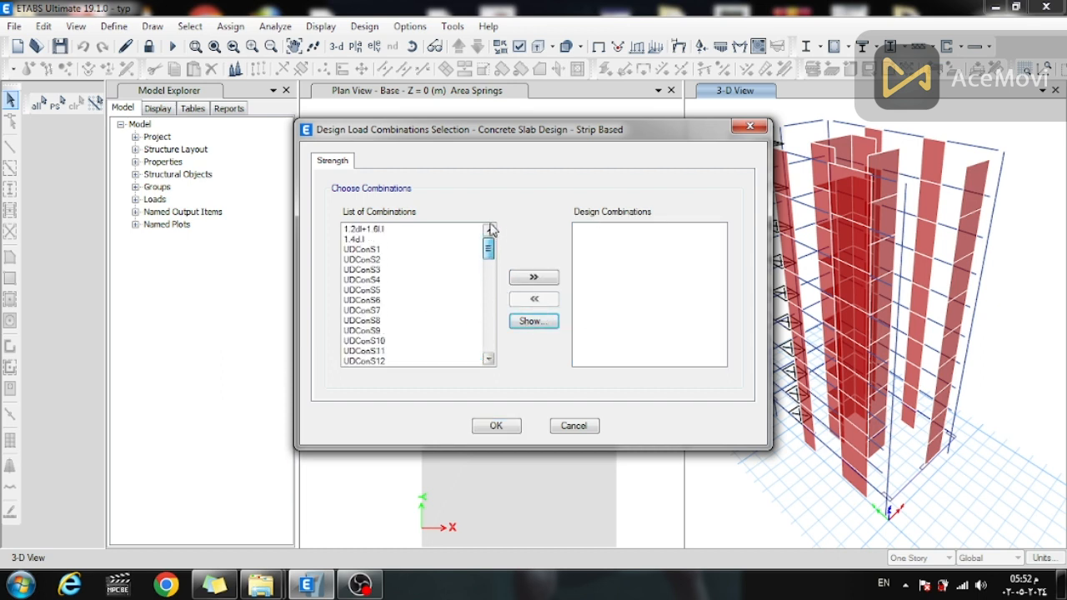
{"action": "left_click", "coordinate": [371, 229]}
{"action": "left_click", "coordinate": [370, 240], "text": "shift"}
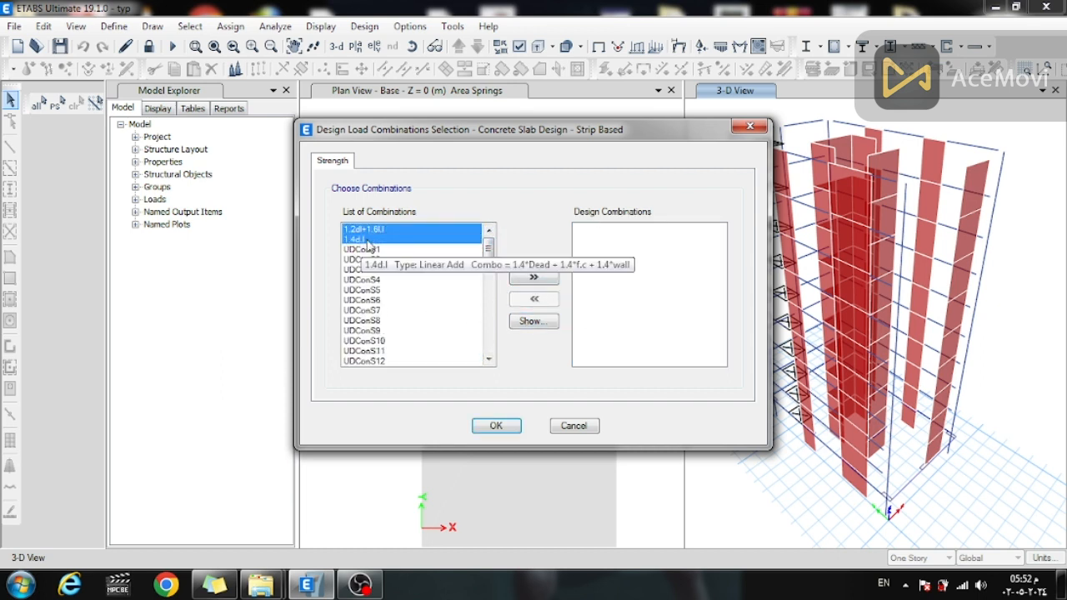
{"action": "left_click", "coordinate": [534, 278]}
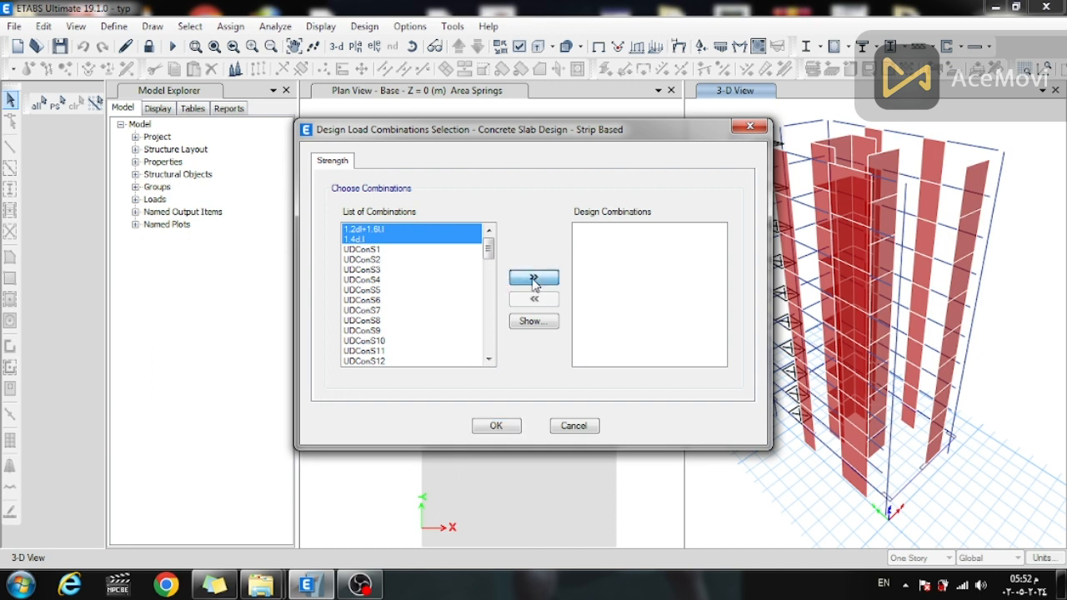
{"action": "left_click", "coordinate": [497, 426]}
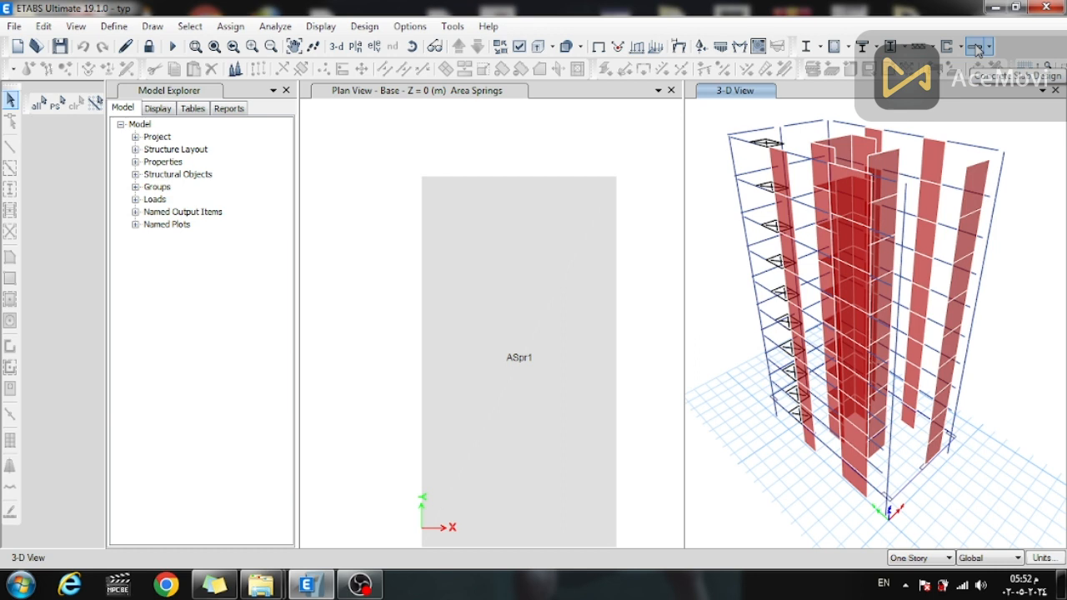
- Select only the Base story for slab design and run the concrete slab design
{"action": "left_click", "coordinate": [980, 49]}
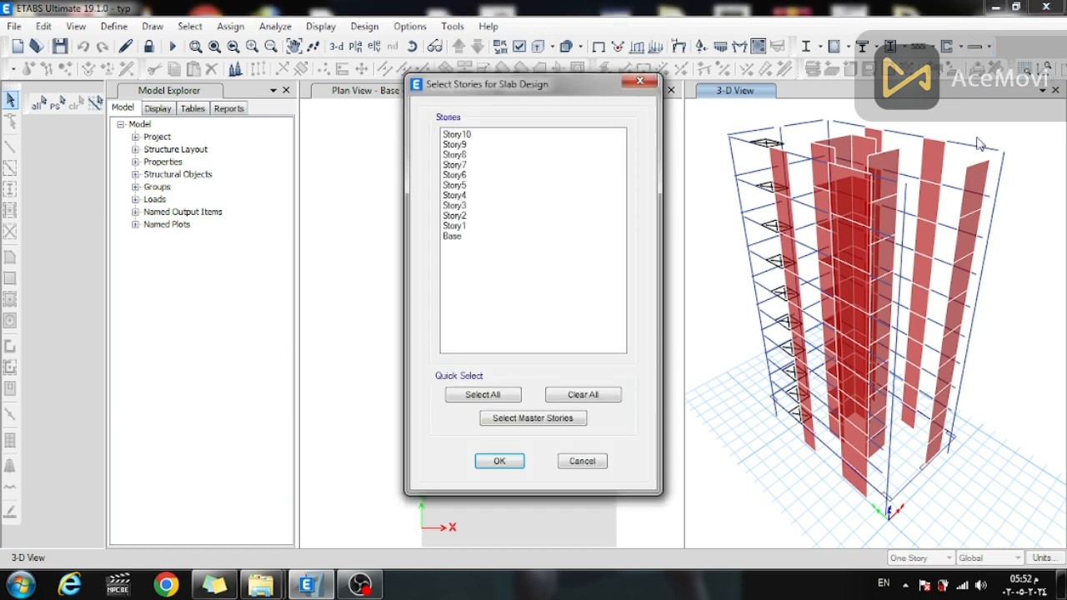
{"action": "left_click", "coordinate": [470, 239]}
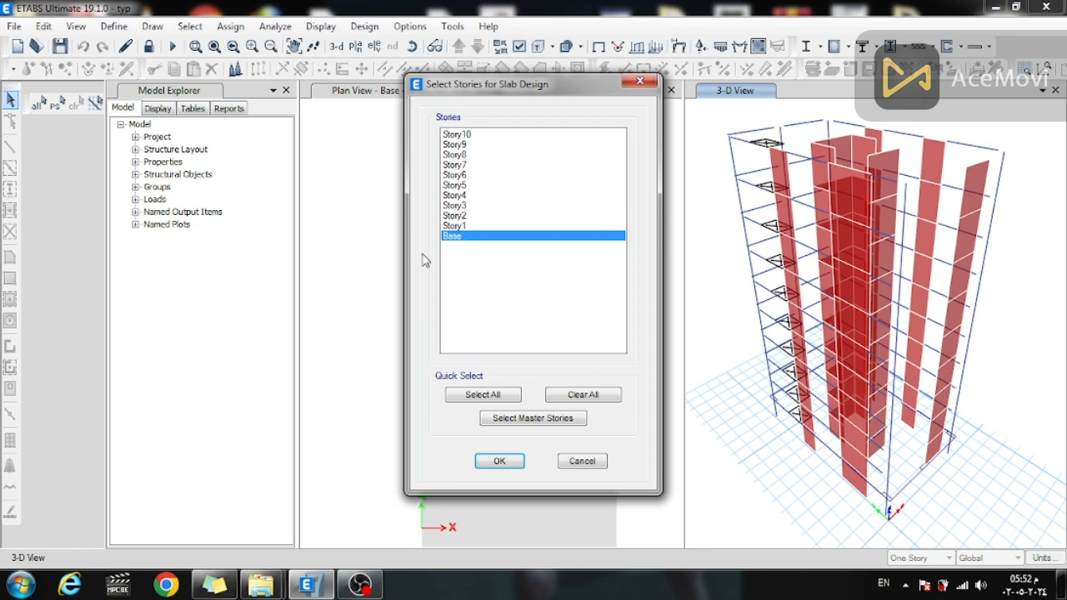
{"action": "left_click", "coordinate": [500, 462]}
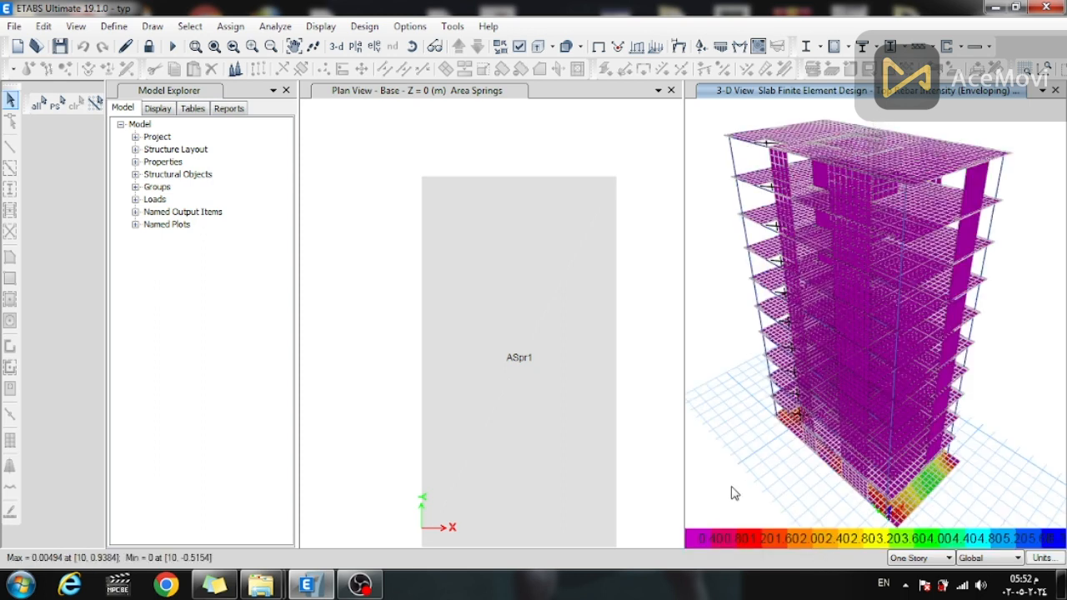
- Enlarge the 3-D results view and switch it to the Base plan to show the raft's top rebar intensity
{"action": "left_click_drag", "start_coordinate": [683, 307], "coordinate": [487, 299]}
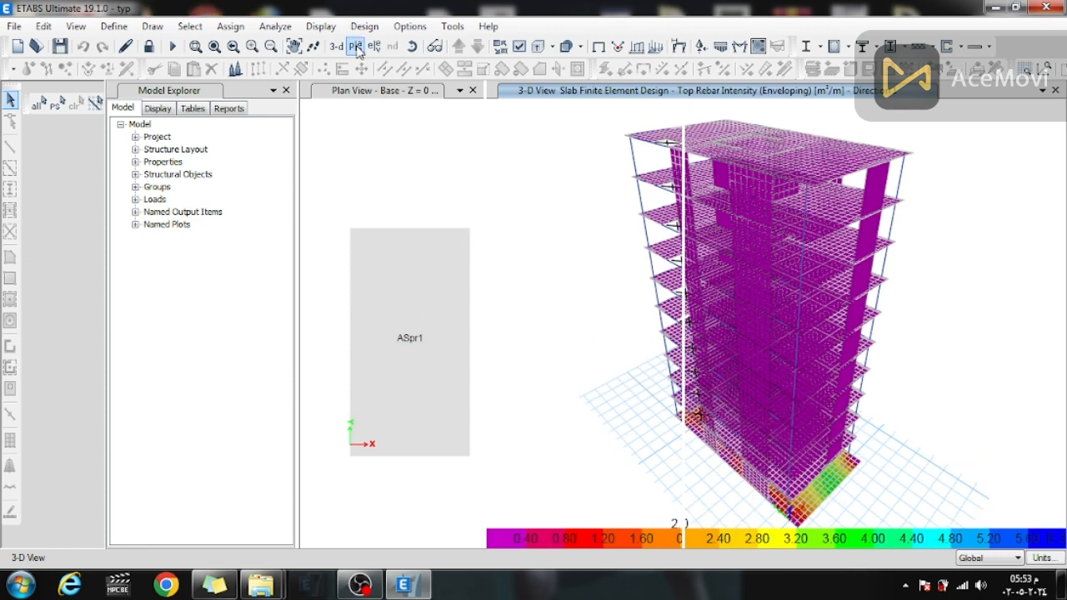
{"action": "left_click", "coordinate": [357, 48]}
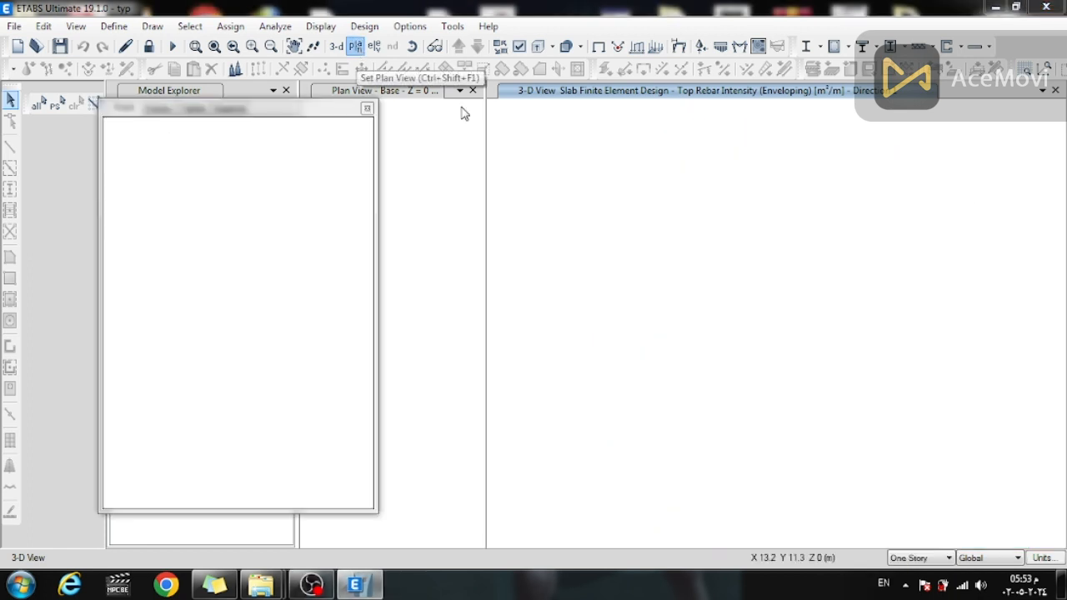
{"action": "left_click", "coordinate": [450, 343]}
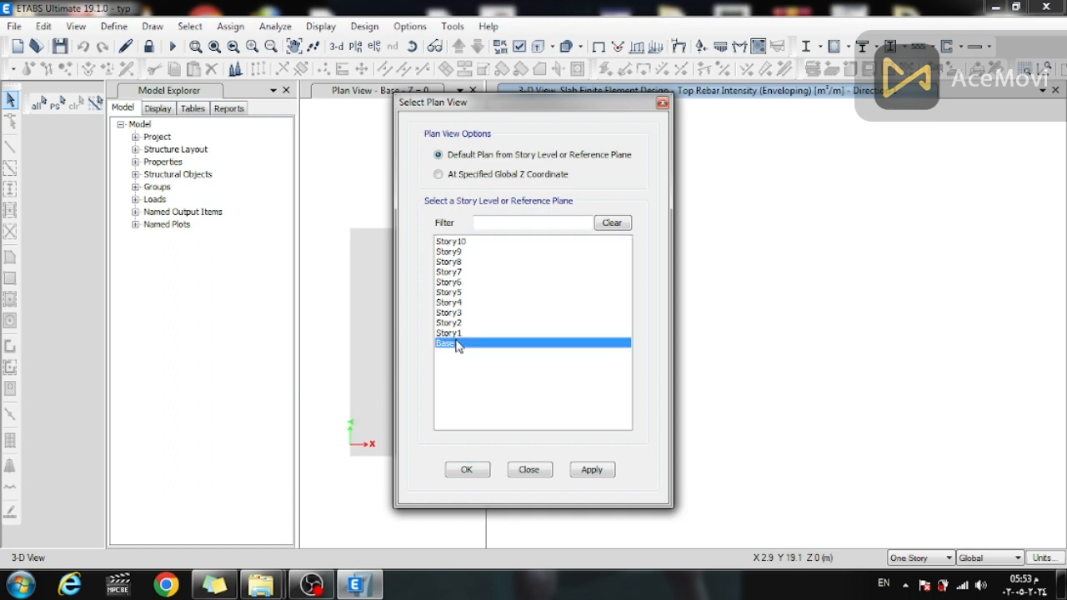
{"action": "left_click", "coordinate": [587, 472]}
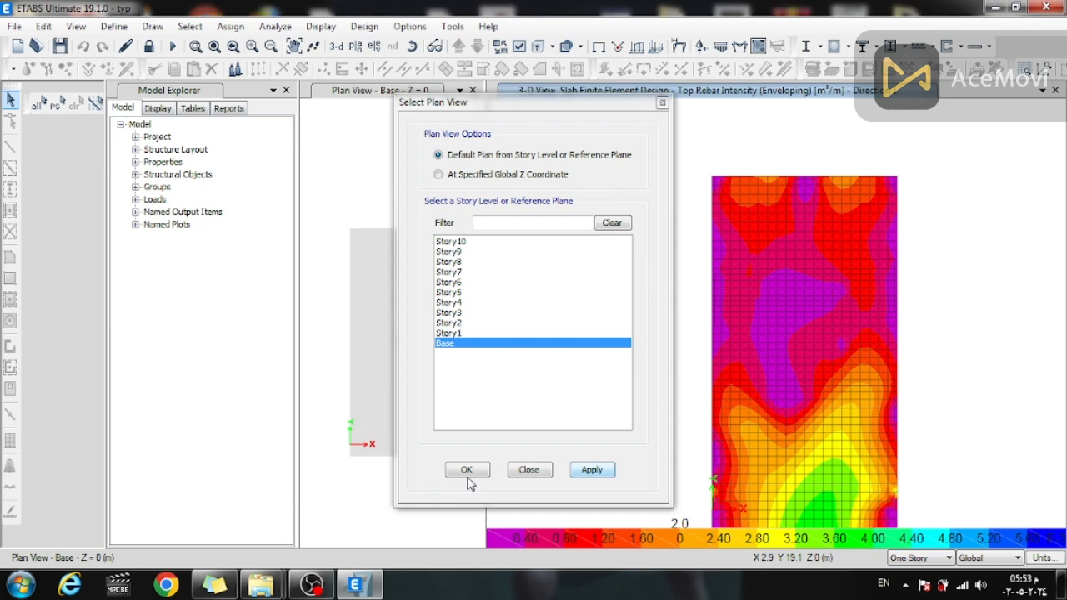
{"action": "left_click", "coordinate": [532, 472]}
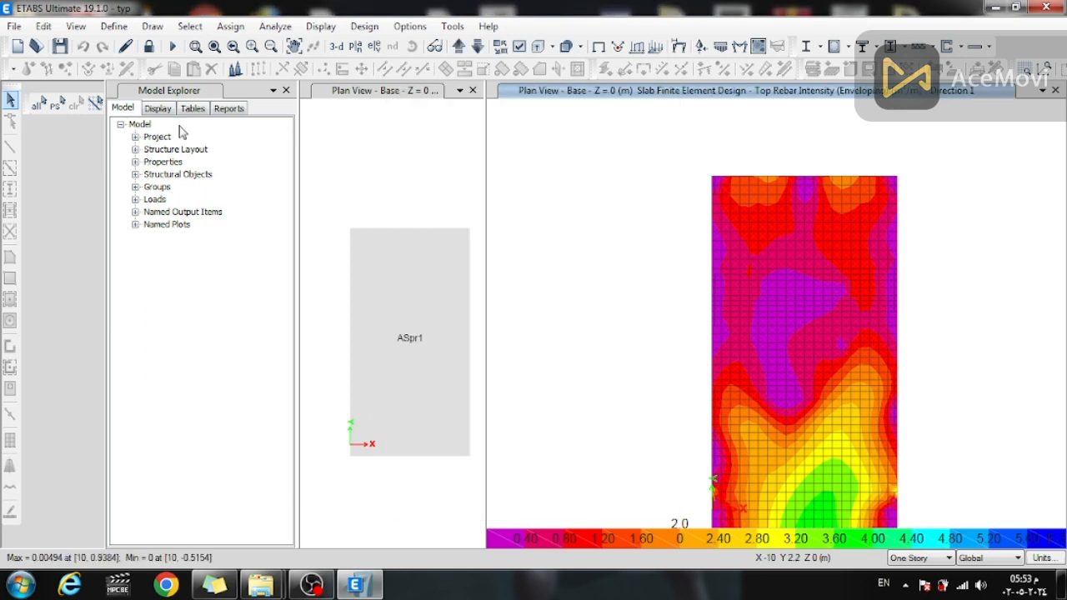
- Display the punching shear check on the Base plan and examine the ratios at the raft's column points
{"action": "left_click", "coordinate": [989, 50]}
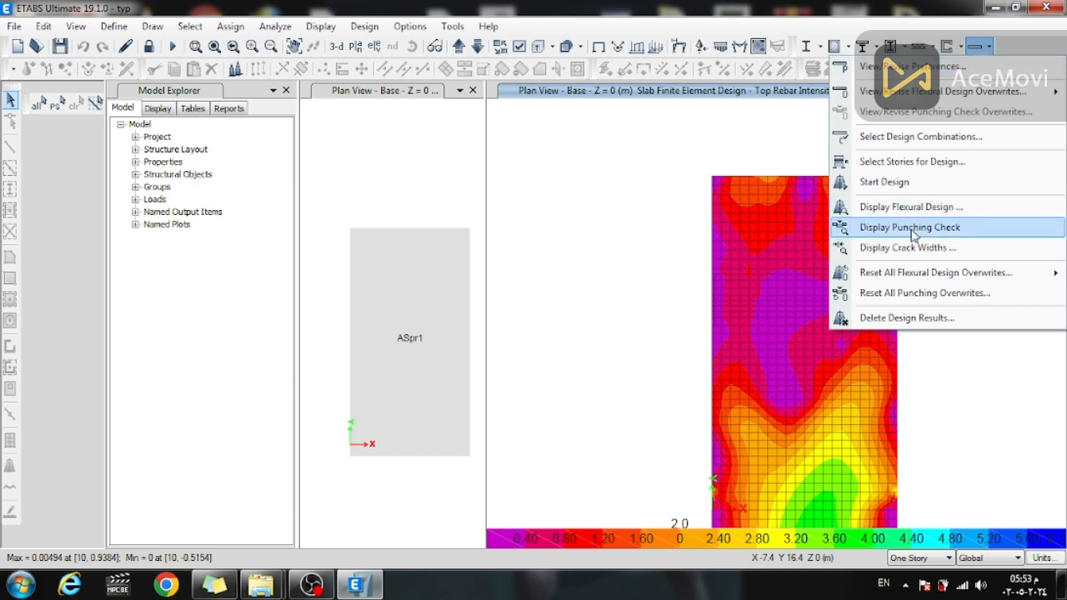
{"action": "left_click", "coordinate": [963, 235]}
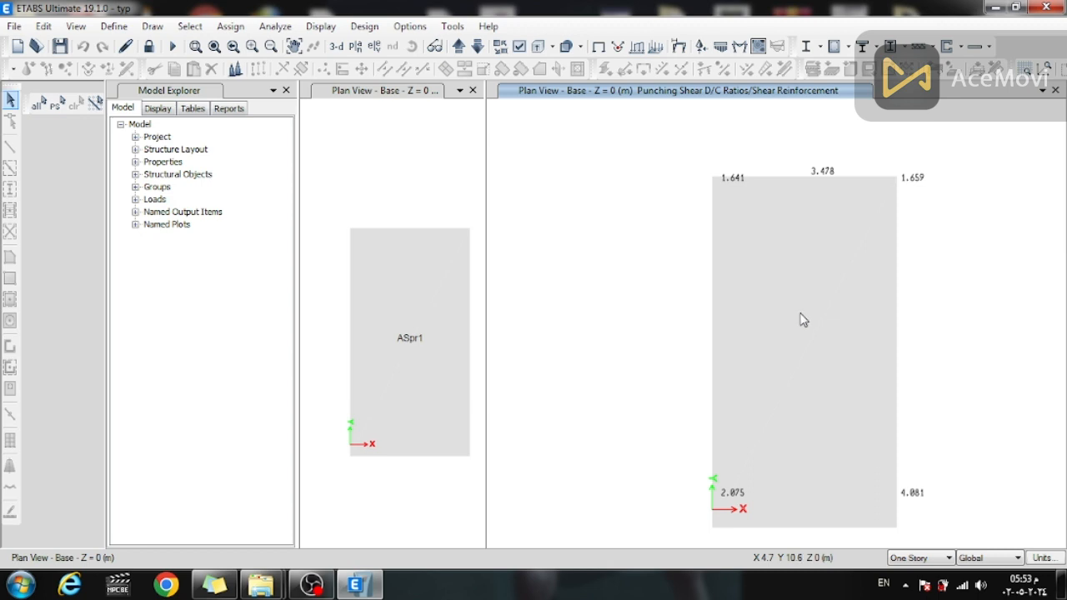
{"action": "mouse_move", "coordinate": [908, 180]}
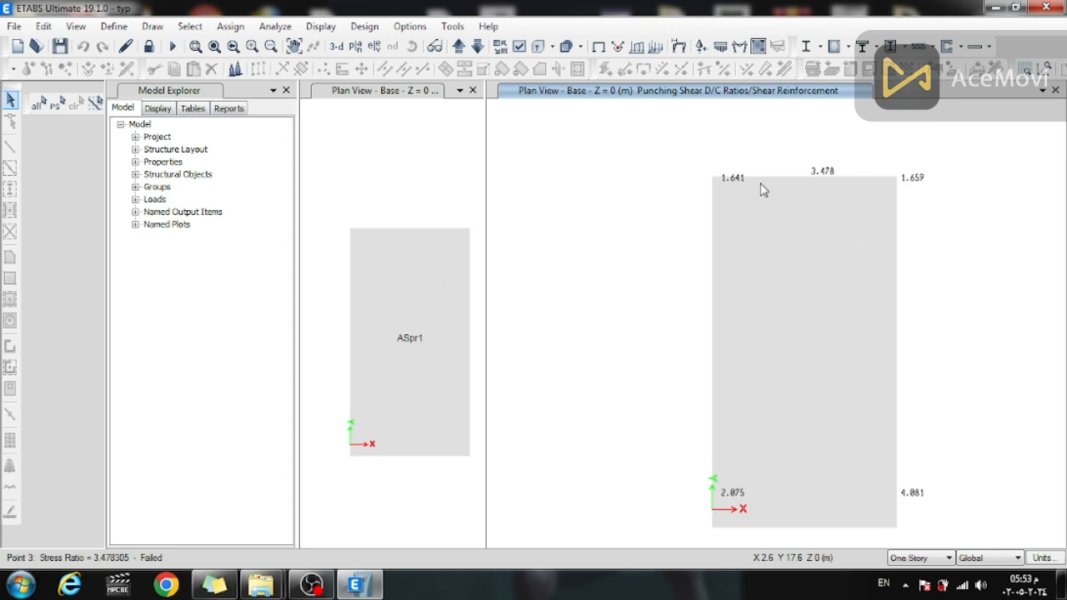
{"action": "mouse_move", "coordinate": [928, 508]}
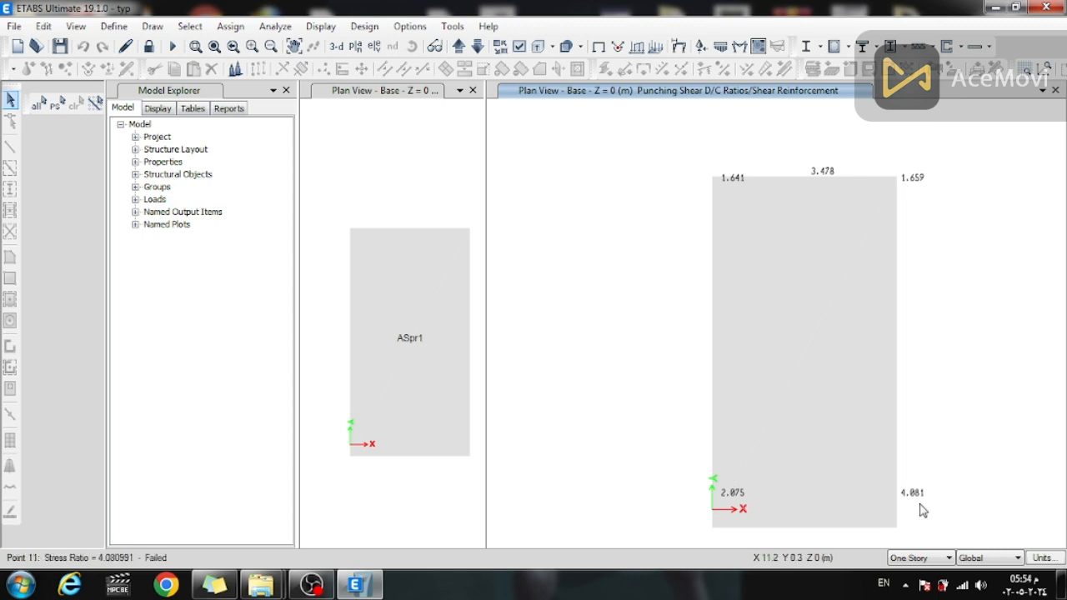
{"action": "mouse_move", "coordinate": [742, 508]}
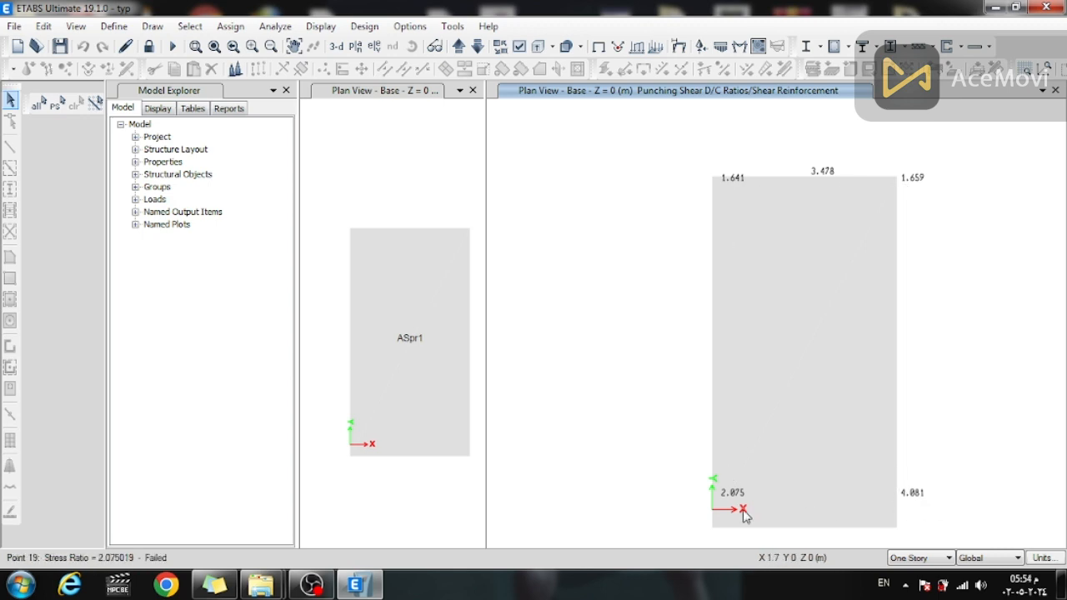
- Open the punching check report for the column at the raft's upper-right corner and review it at 200% zoom
{"action": "right_click", "coordinate": [894, 187]}
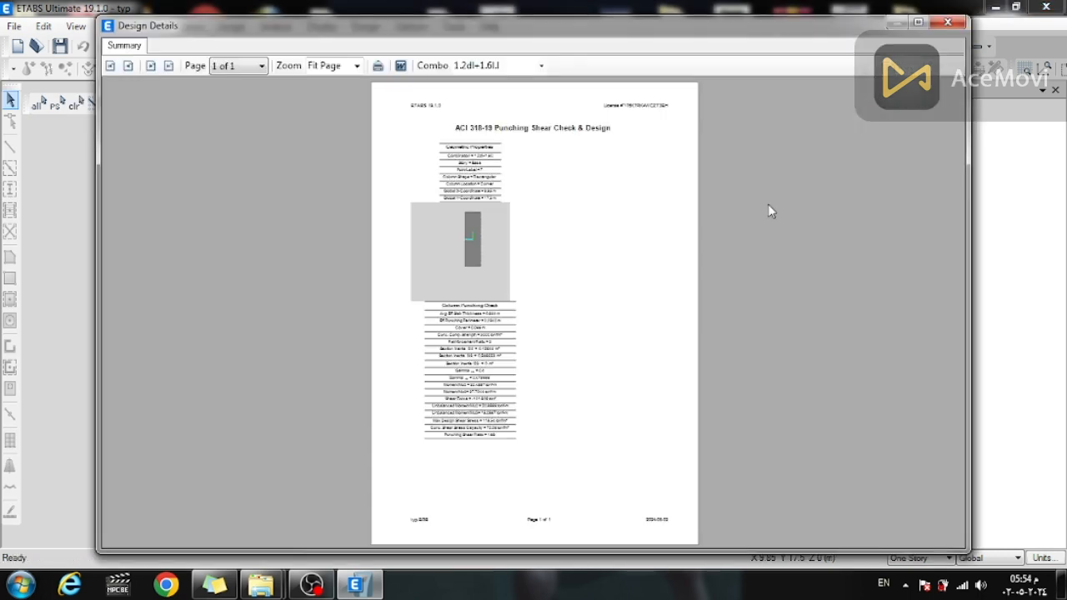
{"action": "left_click", "coordinate": [356, 65]}
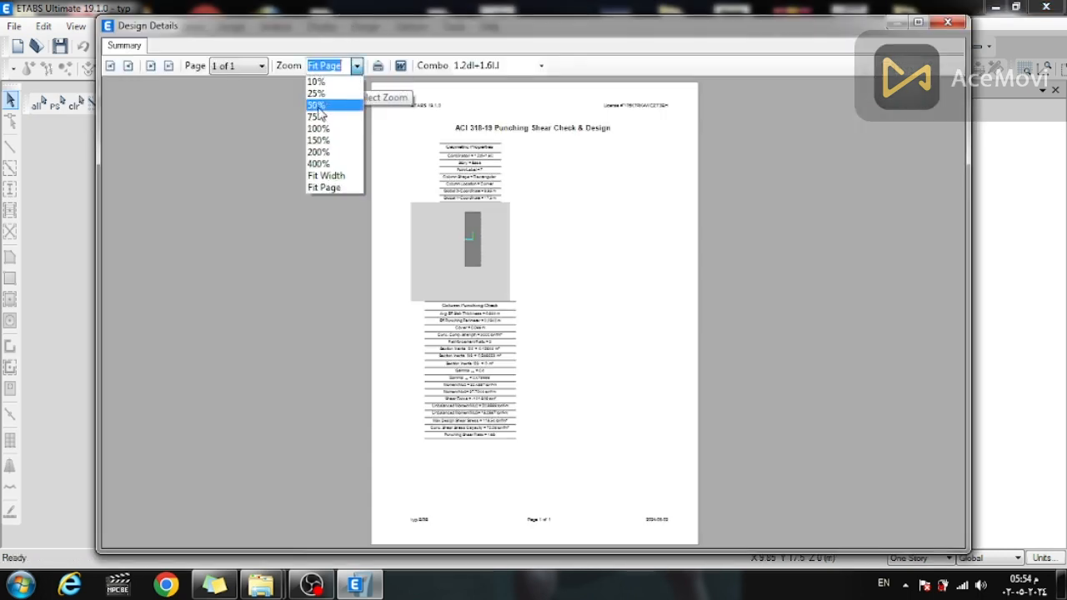
{"action": "left_click", "coordinate": [320, 153]}
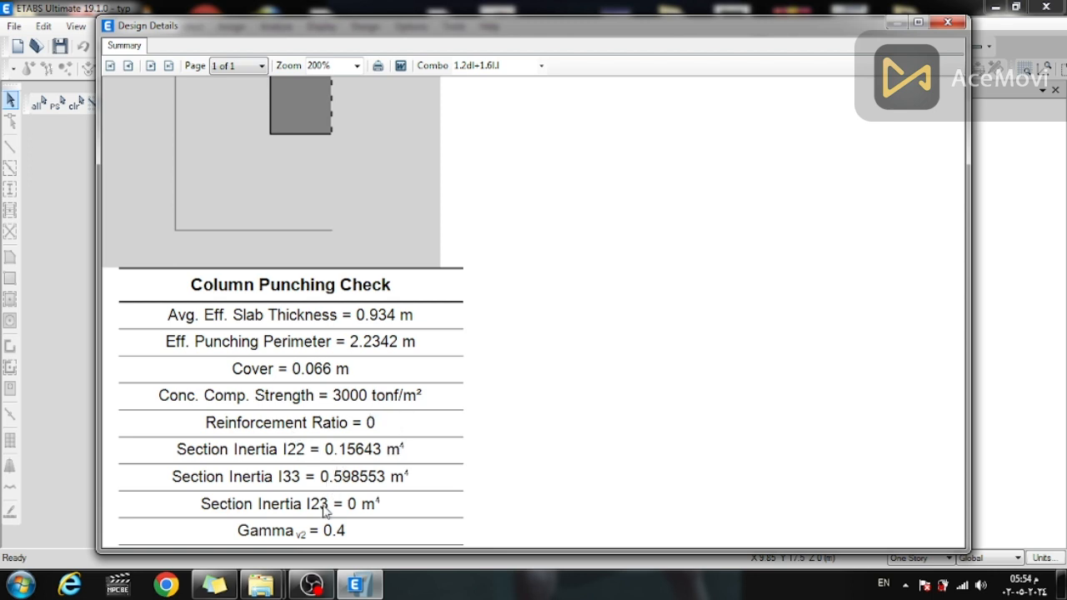
{"action": "scroll", "coordinate": [617, 221], "scroll_direction": "up", "scroll_amount": 10}
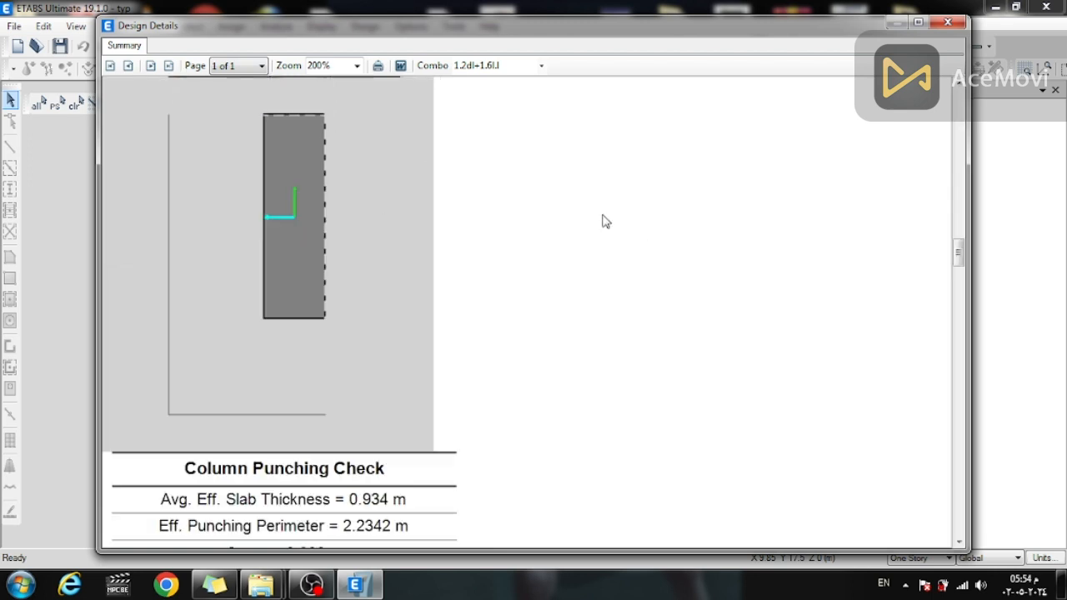
{"action": "scroll", "coordinate": [416, 303], "scroll_direction": "down", "scroll_amount": 2}
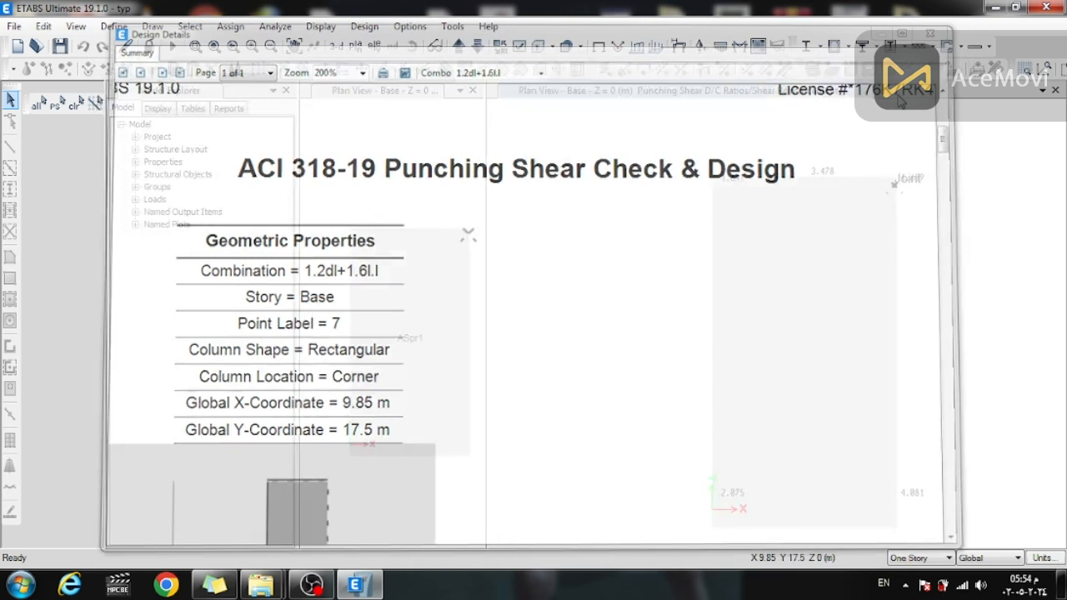
- Close the punching report and set the slab flexural design display to show only rebar above a specified typical uniform reinforcing
{"action": "left_click", "coordinate": [947, 22]}
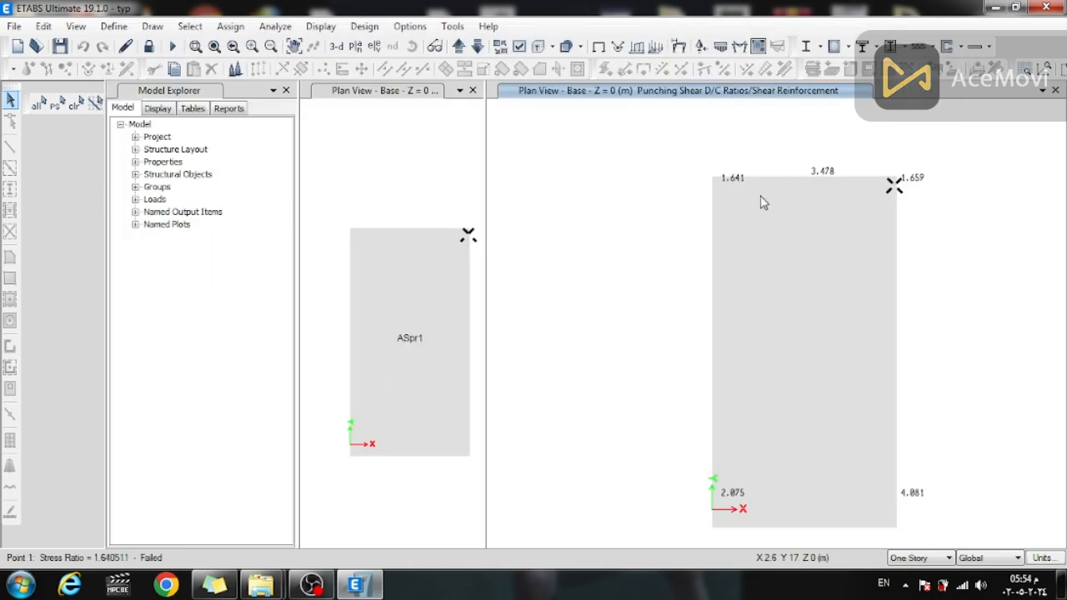
{"action": "key", "text": "Escape"}
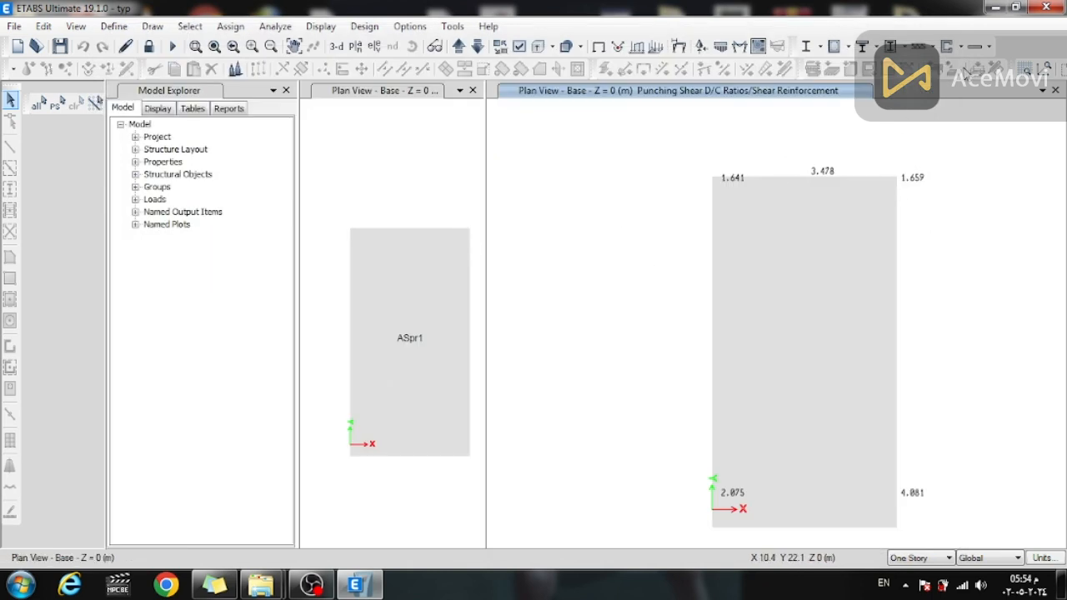
{"action": "left_click", "coordinate": [990, 50]}
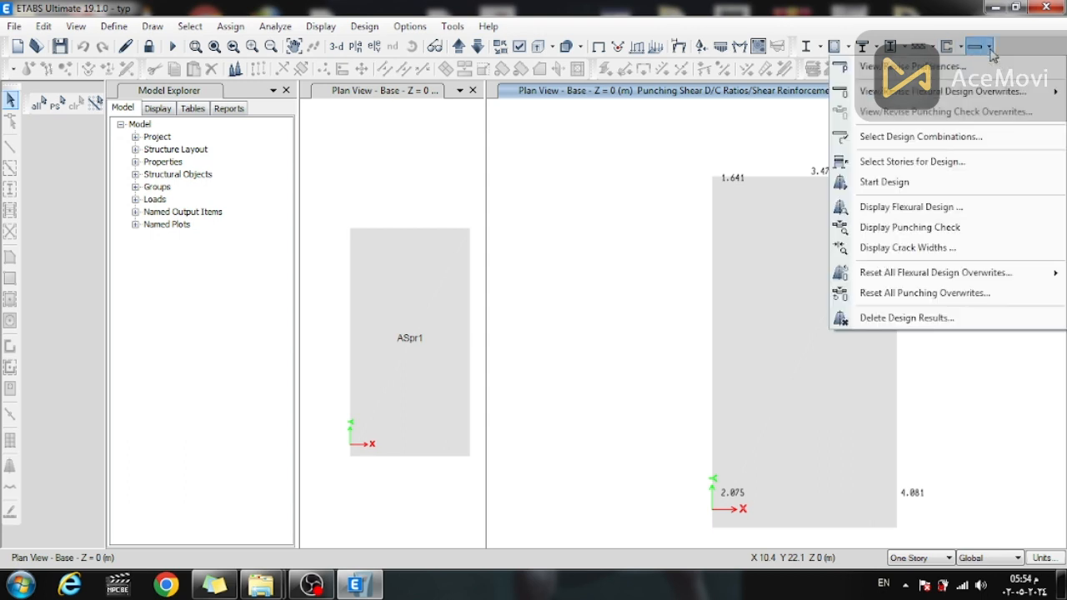
{"action": "left_click", "coordinate": [957, 210]}
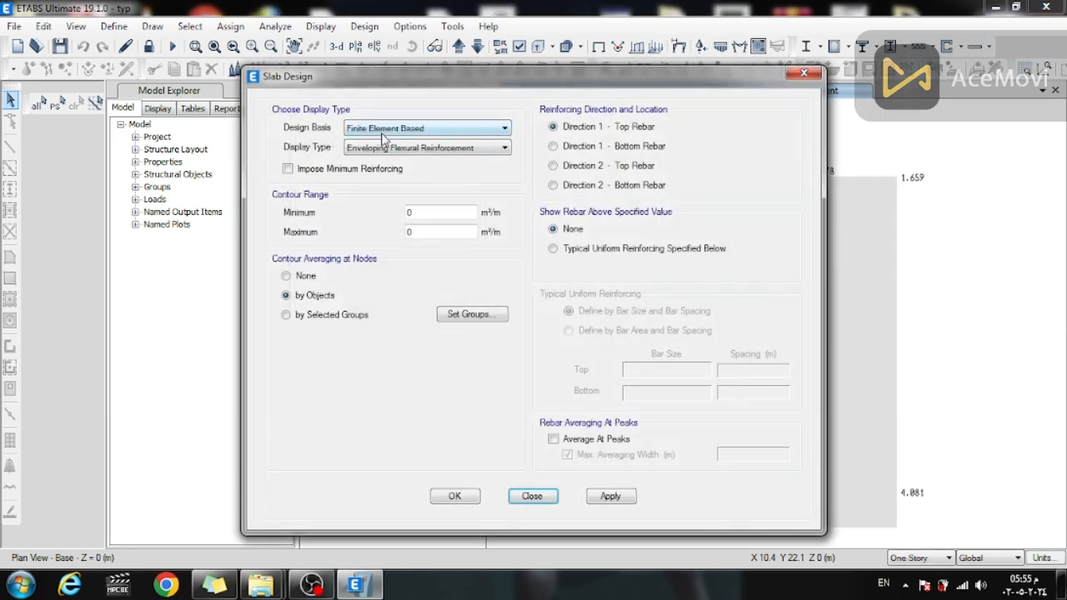
{"action": "left_click", "coordinate": [441, 152]}
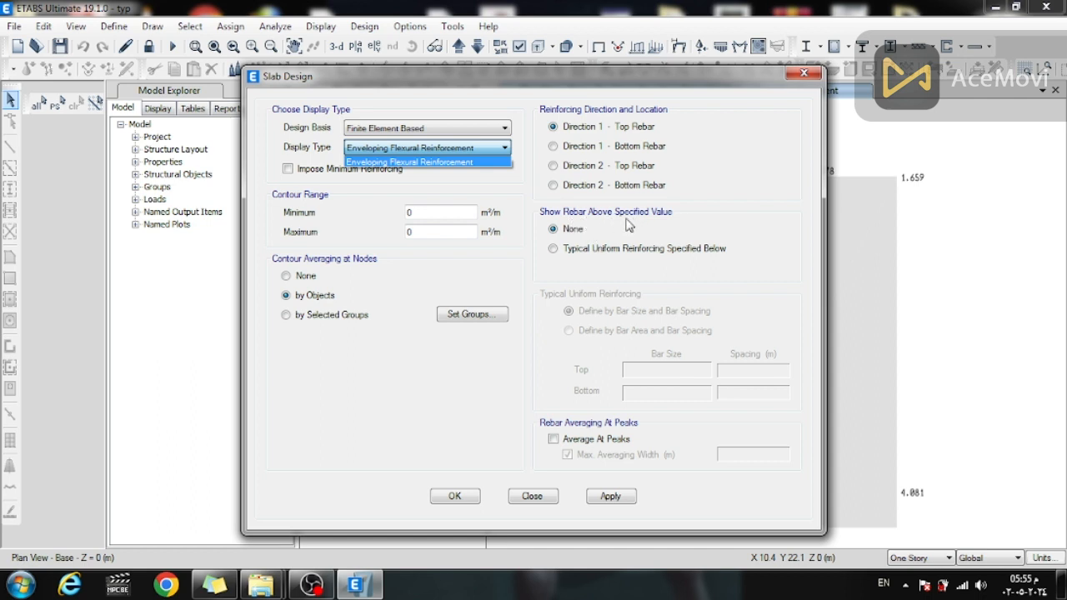
{"action": "left_click", "coordinate": [589, 258]}
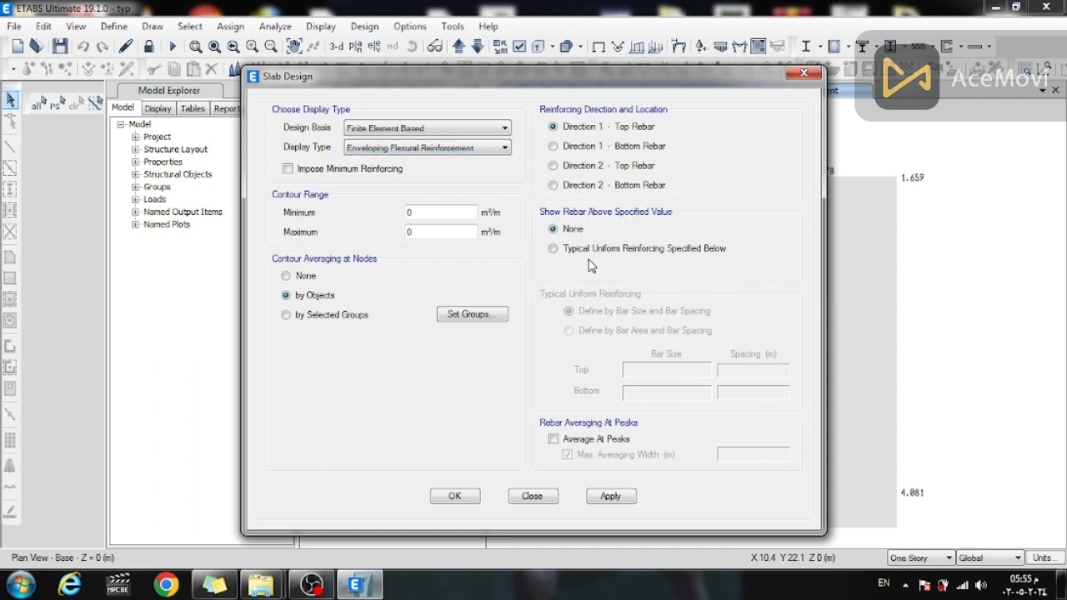
{"action": "left_click", "coordinate": [582, 258]}
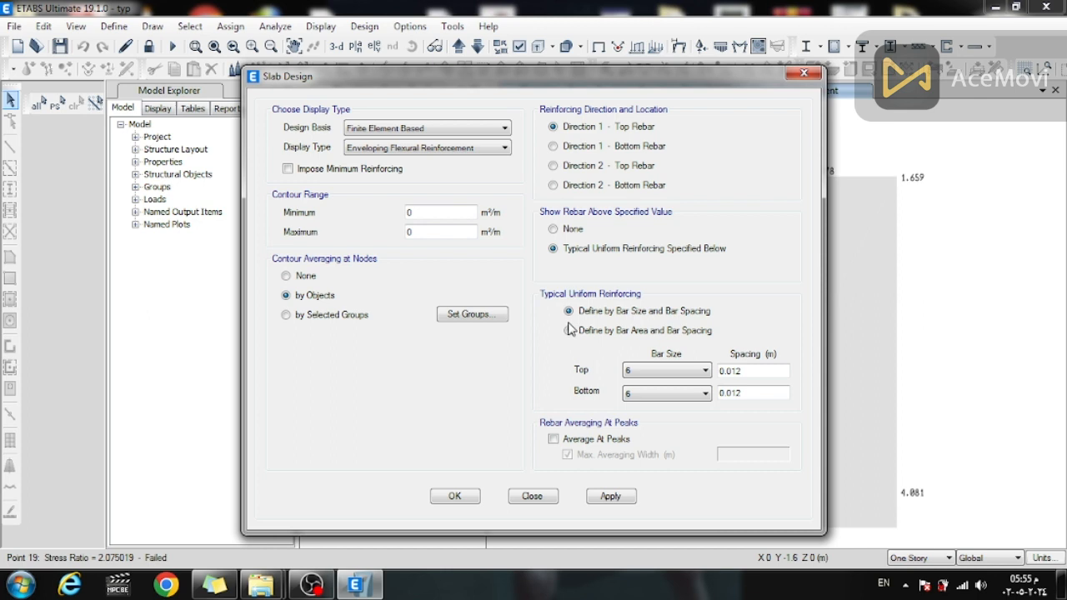
- Set the typical uniform reinforcing's top and bottom bar sizes to 16
{"action": "left_click", "coordinate": [696, 372]}
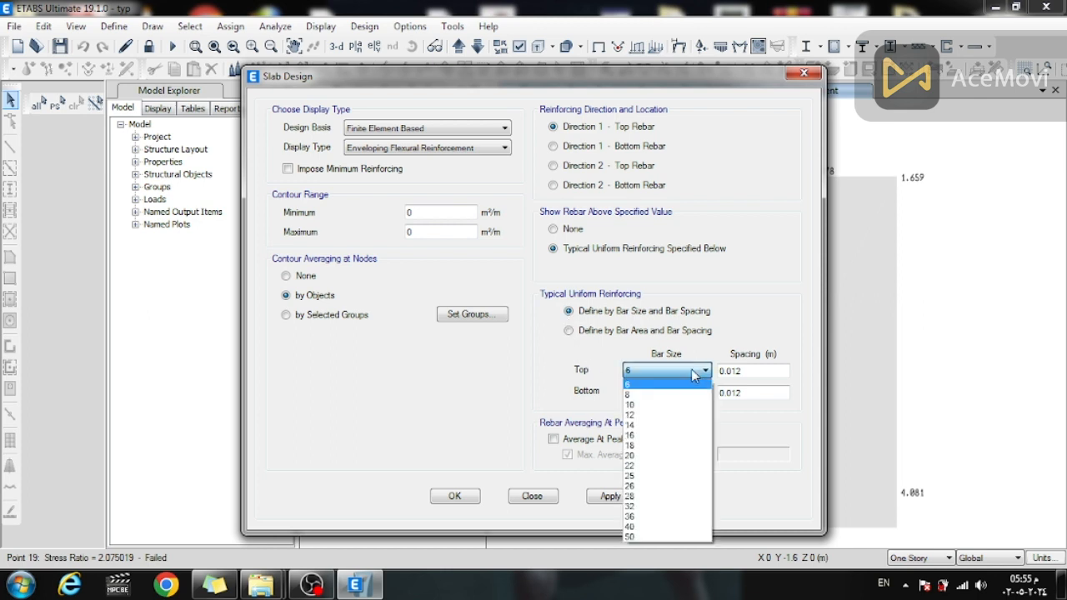
{"action": "left_click", "coordinate": [655, 442]}
{"action": "left_click", "coordinate": [664, 394]}
{"action": "left_click", "coordinate": [644, 459]}
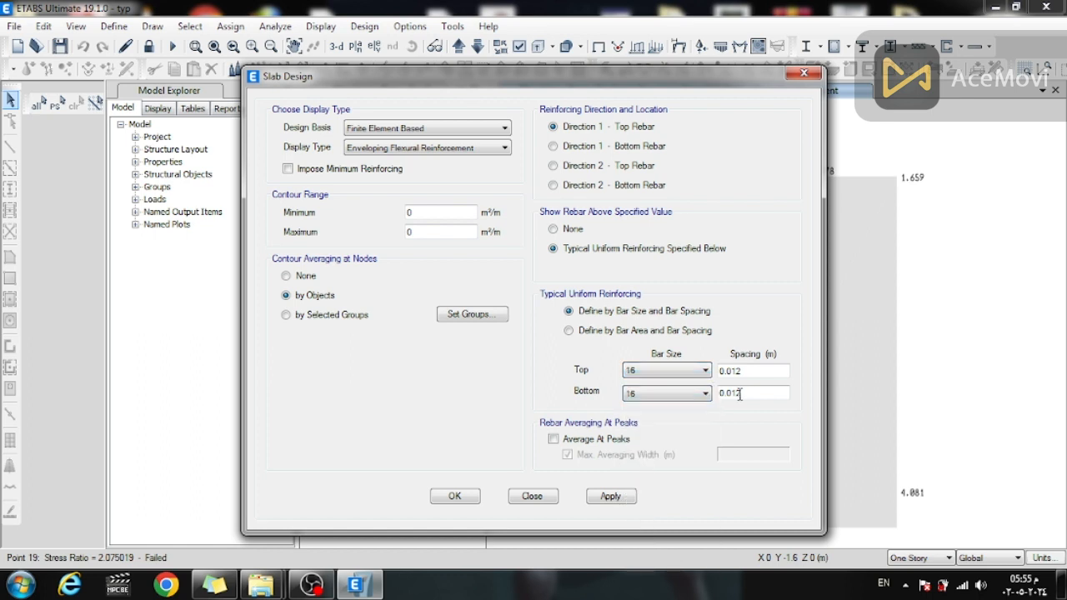
{"action": "double_click", "coordinate": [754, 371]}
{"action": "double_click", "coordinate": [748, 393]}
- Switch to Calculator and work out the spacing in metres for seven bars per metre as 1000/7/1000
{"action": "left_click", "coordinate": [20, 584]}
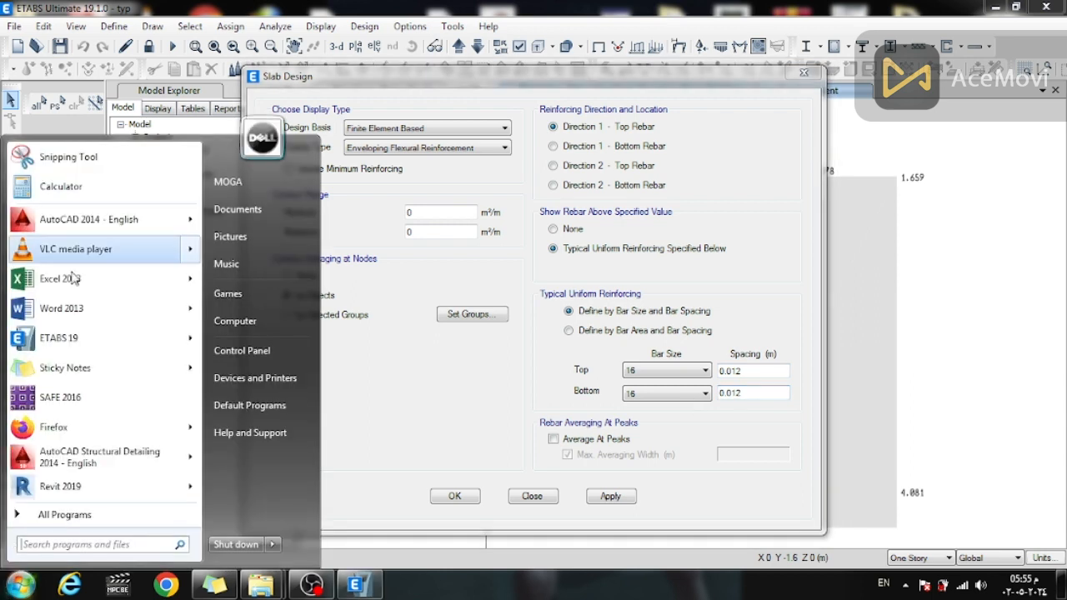
{"action": "left_click", "coordinate": [94, 193]}
{"action": "type", "text": "1000"}
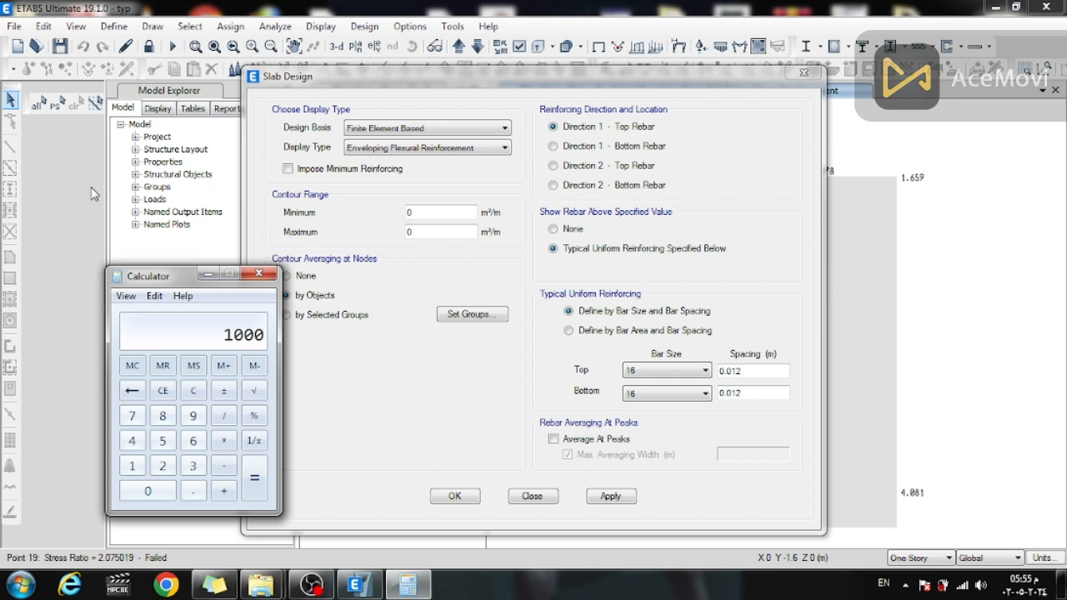
{"action": "type", "text": "7"}
{"action": "key", "text": "Return"}
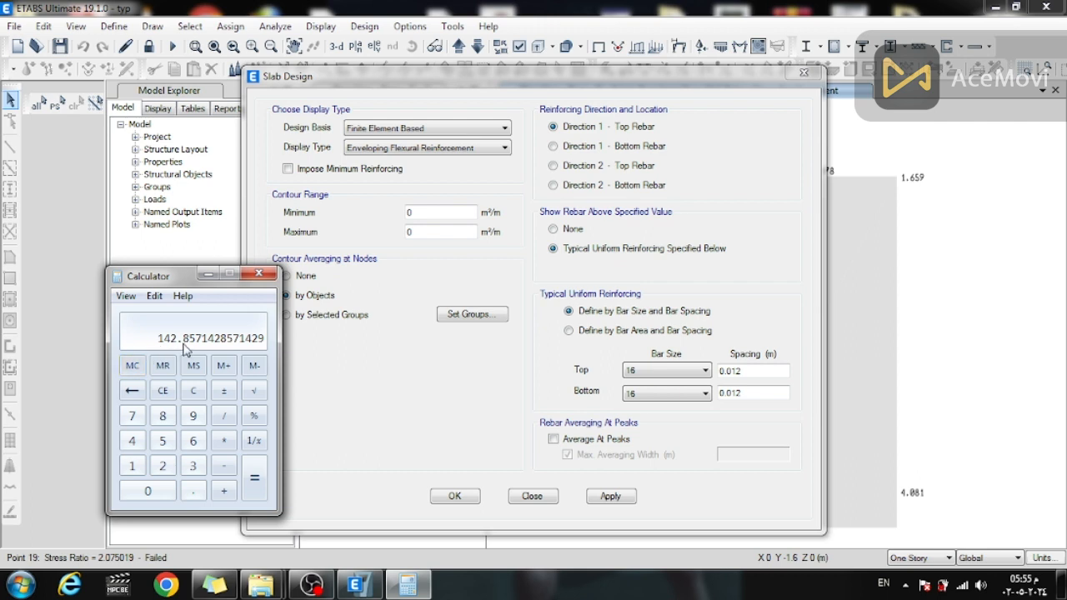
{"action": "type", "text": "/1000"}
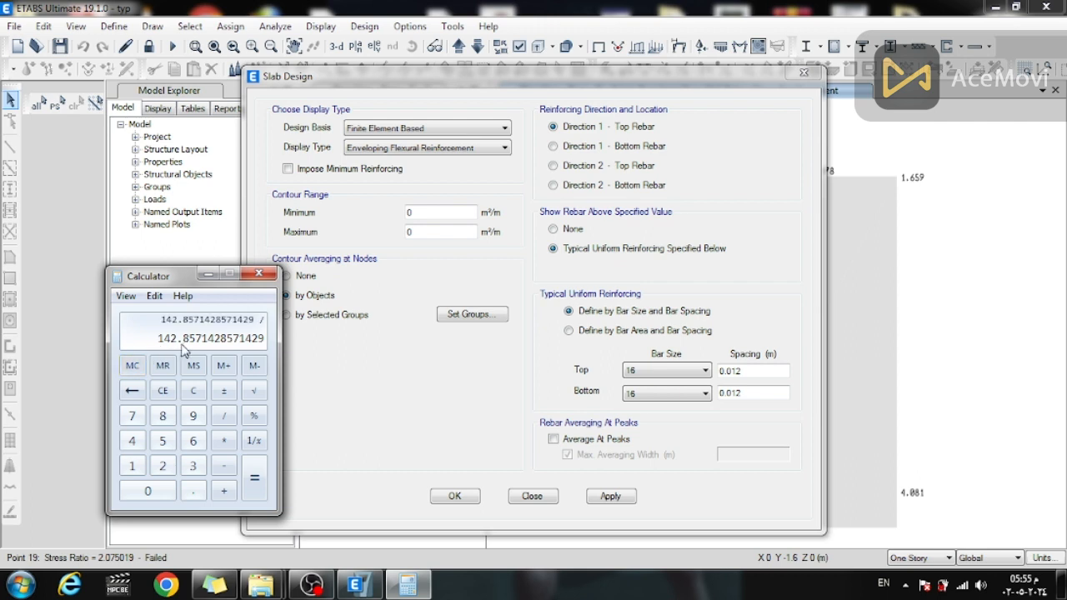
{"action": "key", "text": "Return"}
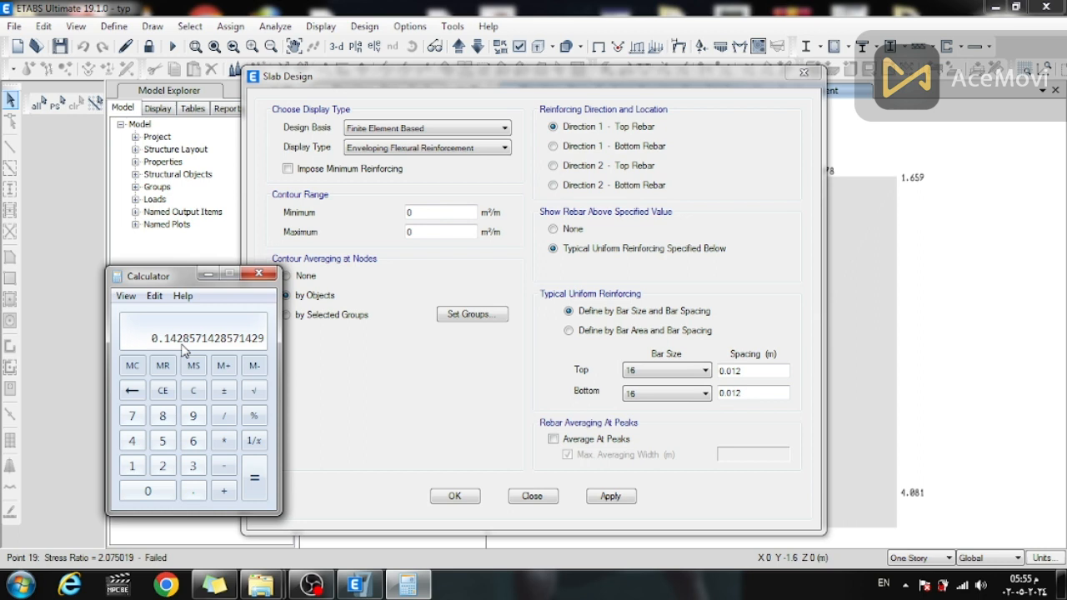
- Return to the ETABS slab design settings and set both the top and bottom bar spacing to .142 m
{"action": "left_click", "coordinate": [208, 273]}
{"action": "left_click_drag", "start_coordinate": [744, 371], "coordinate": [709, 394]}
{"action": "type", "text": ".1"}
{"action": "type", "text": ".142"}
{"action": "left_click", "coordinate": [747, 370]}
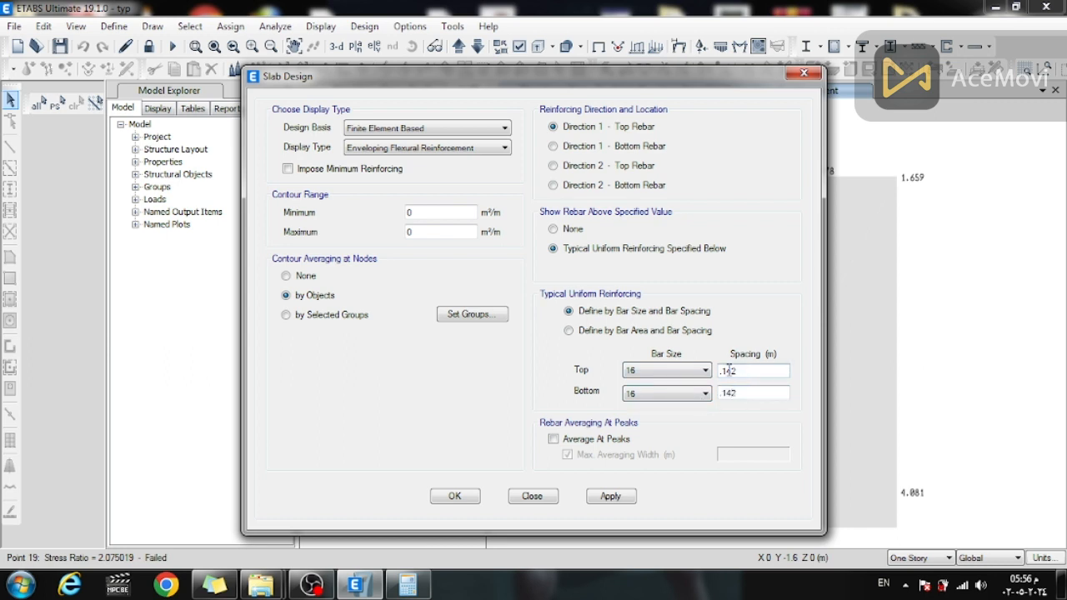
{"action": "type", "text": "42"}
- Display the raft's Direction 1 bottom rebar beyond the uniform reinforcing and examine the spots at its edges needing additional bars
{"action": "left_click", "coordinate": [565, 147]}
{"action": "left_click", "coordinate": [613, 499]}
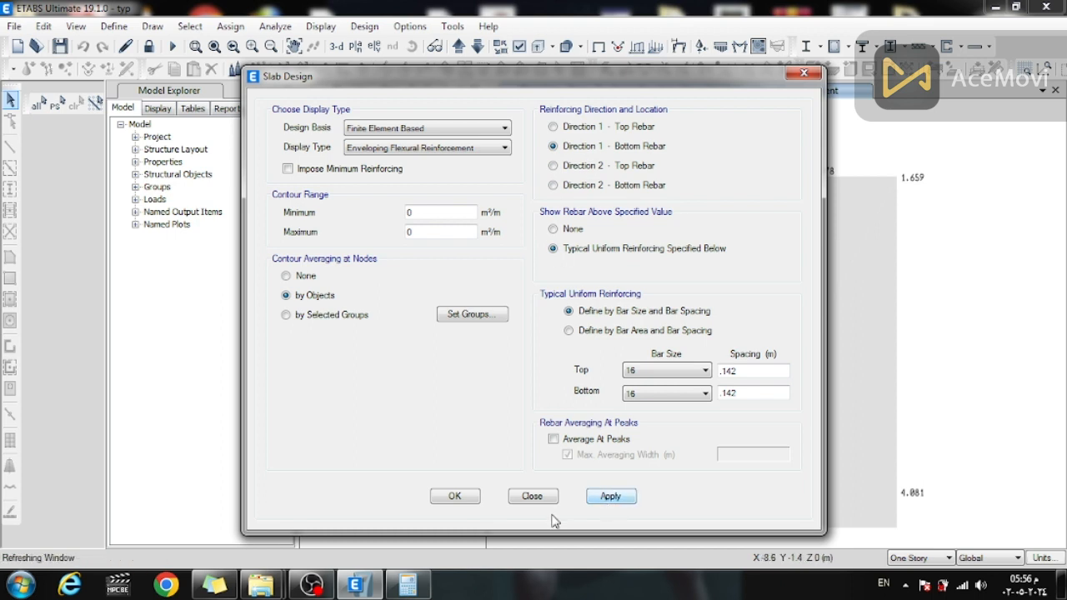
{"action": "left_click_drag", "start_coordinate": [704, 88], "coordinate": [379, 73]}
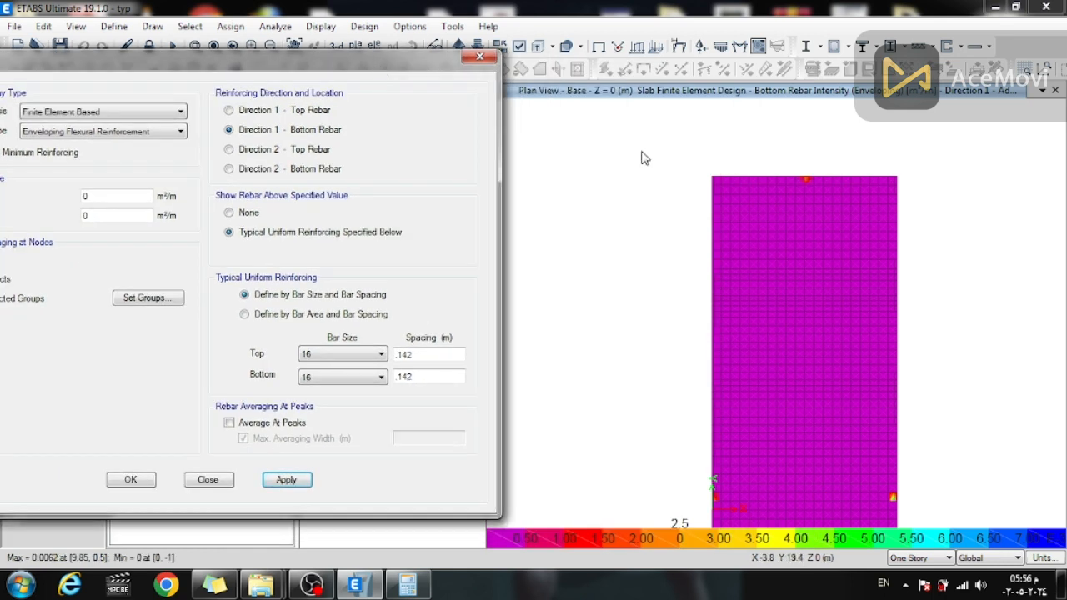
{"action": "left_click_drag", "start_coordinate": [447, 66], "coordinate": [436, 67]}
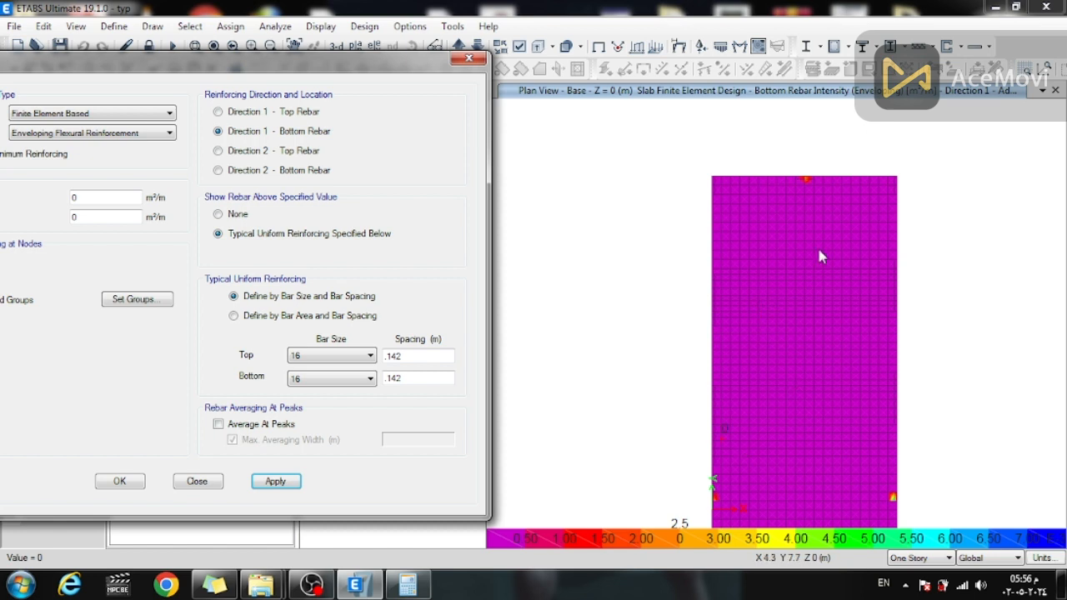
{"action": "mouse_move", "coordinate": [806, 183]}
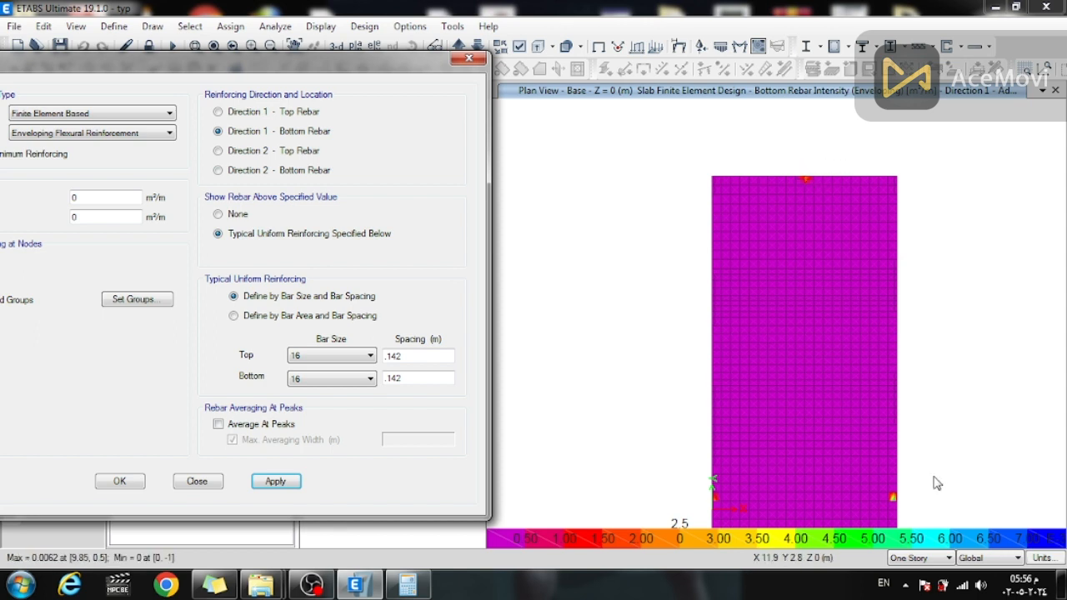
{"action": "mouse_move", "coordinate": [715, 497]}
- Display the raft's additional Direction 2 bottom rebar and set the uniform bottom bar size to 18
{"action": "left_click", "coordinate": [235, 172]}
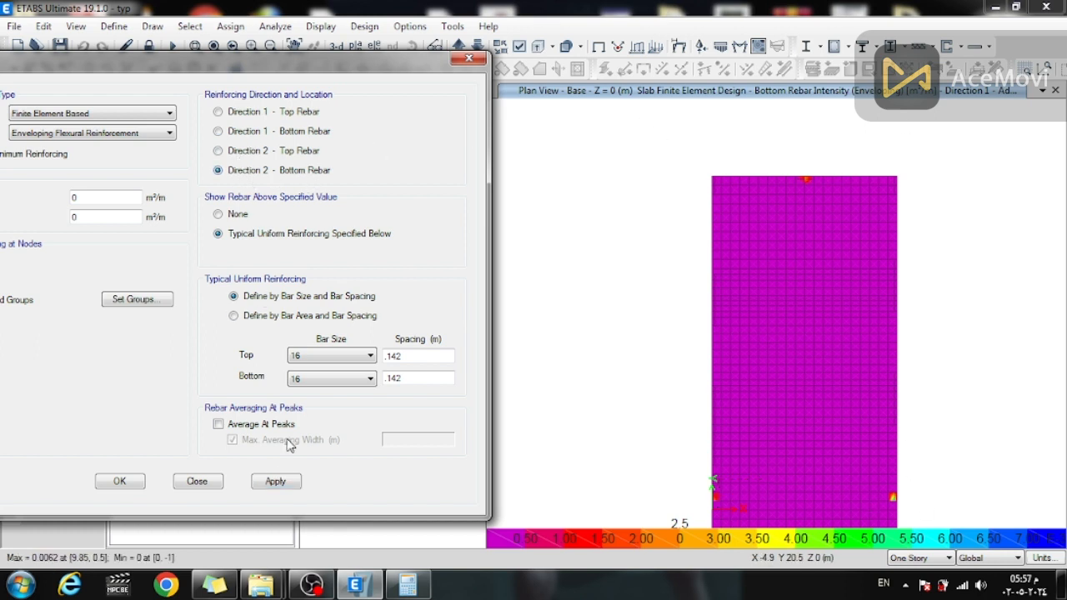
{"action": "left_click", "coordinate": [272, 483]}
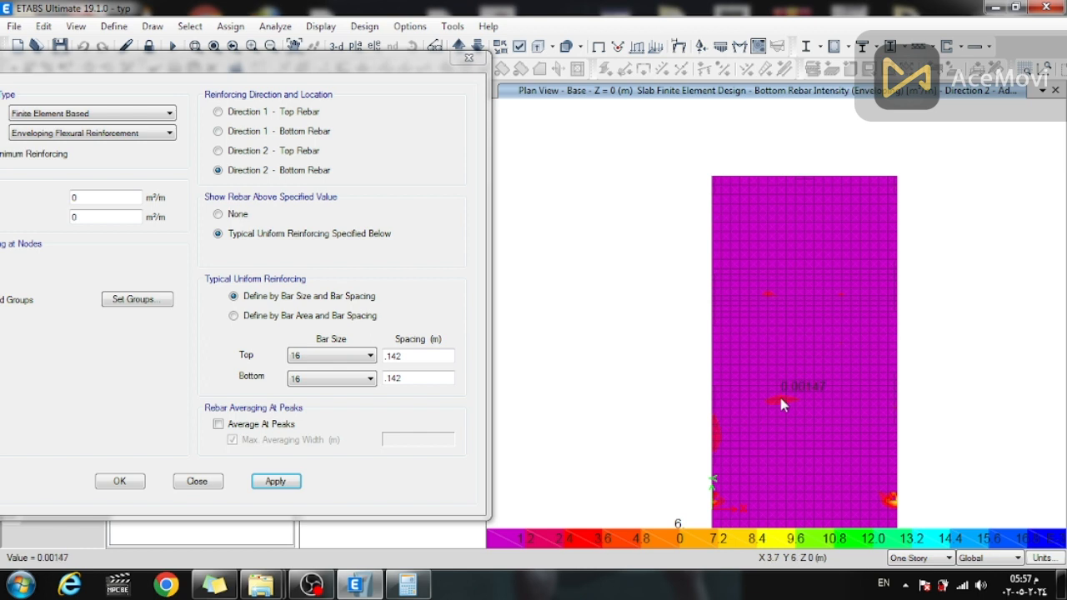
- Display the raft's additional Direction 1 top rebar and examine the concentration near its lower edge
{"action": "left_click", "coordinate": [220, 112]}
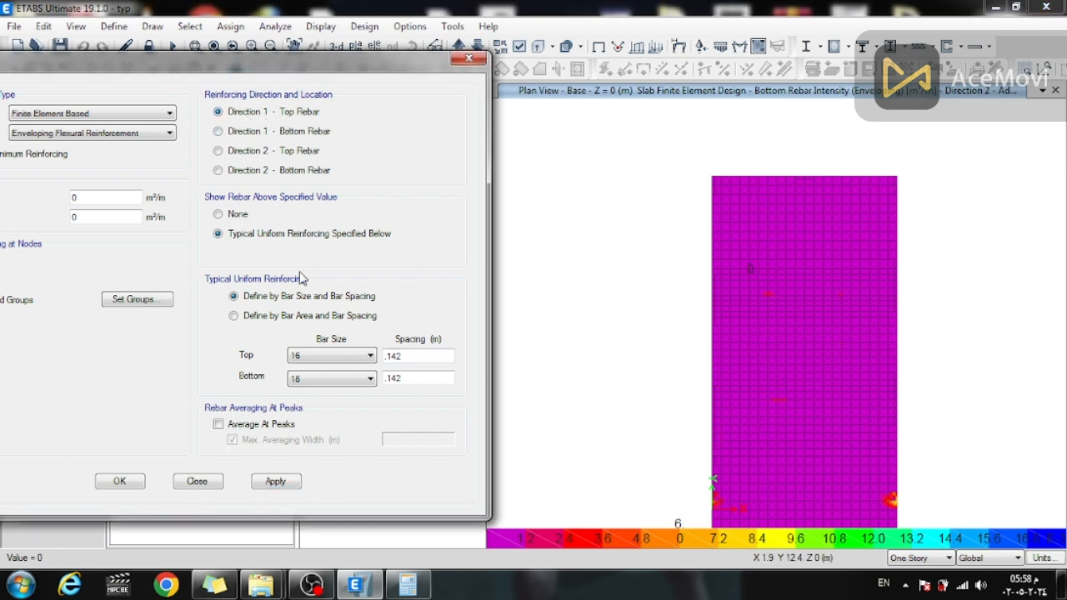
{"action": "left_click", "coordinate": [275, 484]}
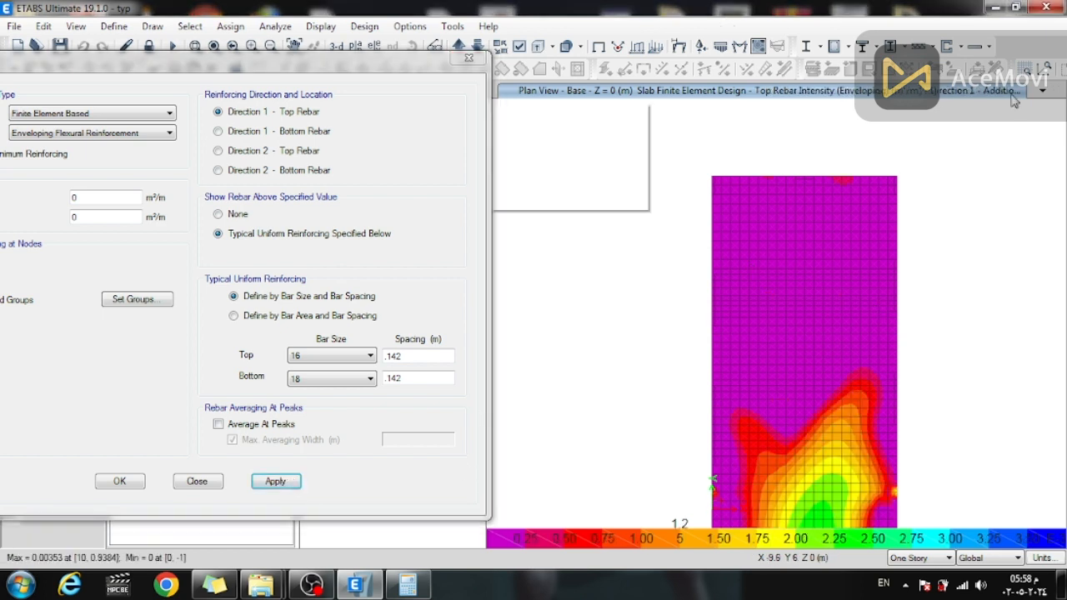
{"action": "scroll", "coordinate": [643, 242], "scroll_direction": "down", "scroll_amount": 3}
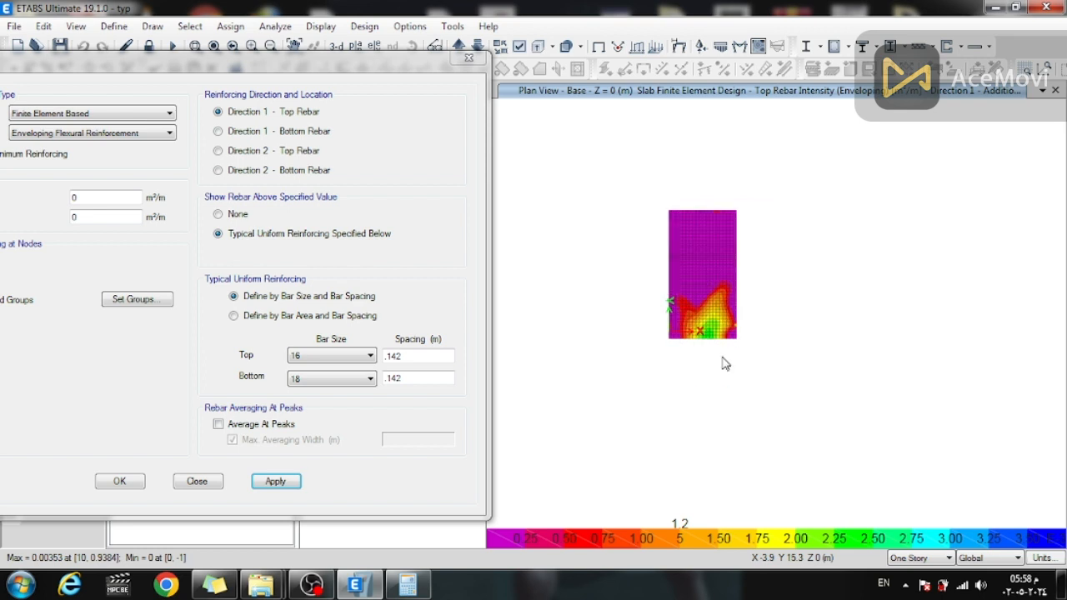
{"action": "scroll", "coordinate": [713, 342], "scroll_direction": "up", "scroll_amount": 4}
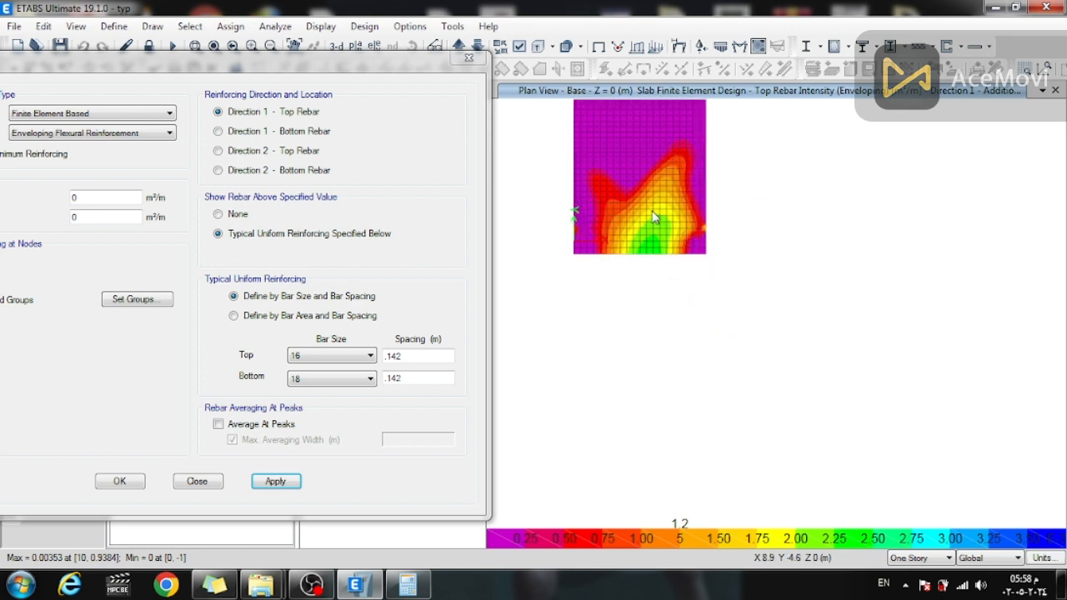
{"action": "scroll", "coordinate": [654, 218], "scroll_direction": "up", "scroll_amount": 1}
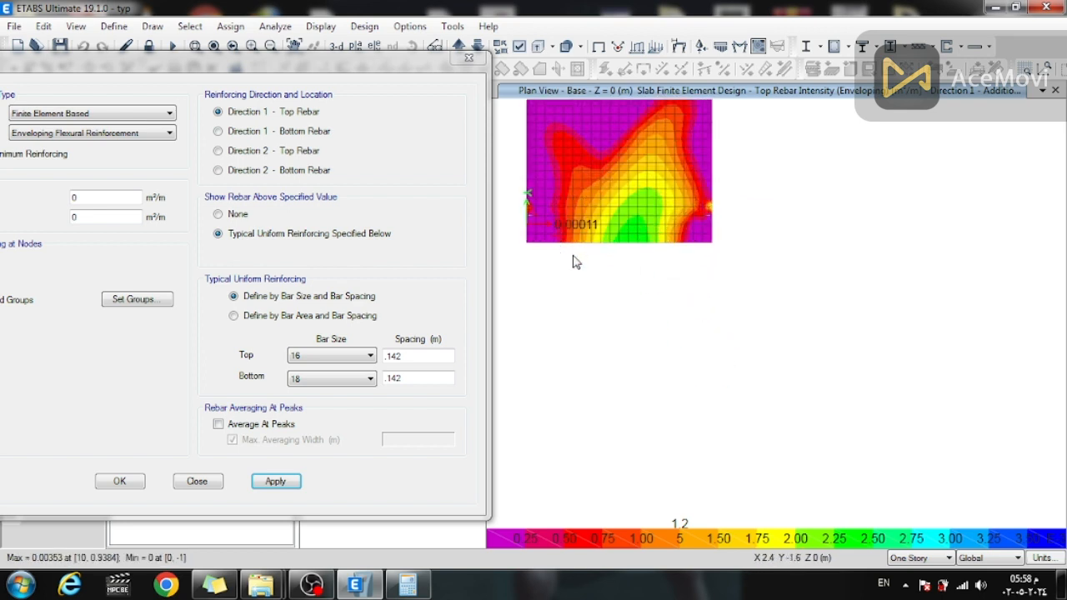
- Display the raft's additional Direction 2 top rebar and close the slab design settings
{"action": "left_click", "coordinate": [219, 151]}
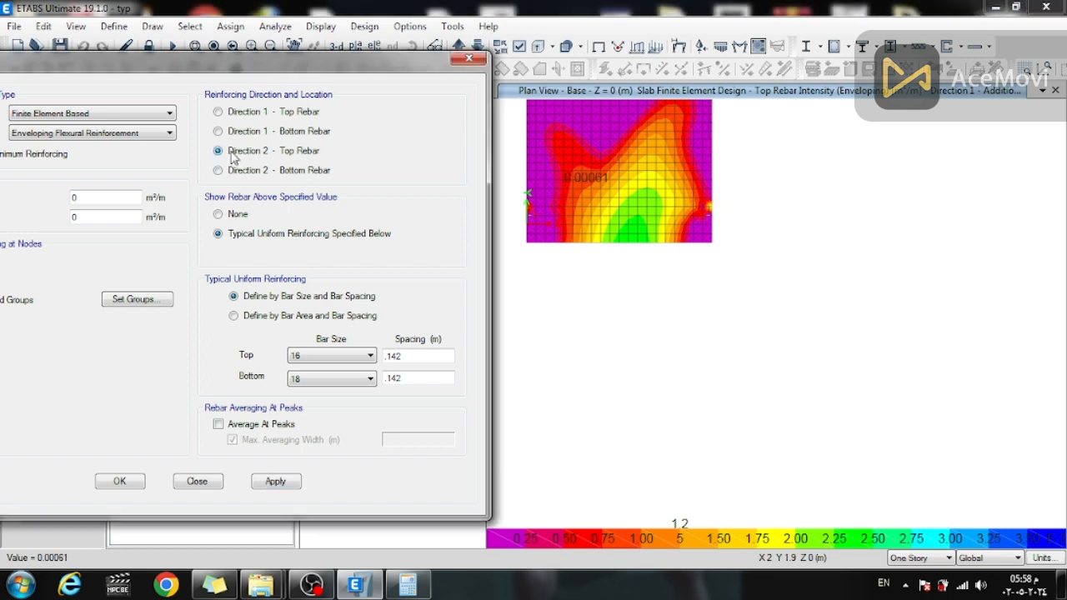
{"action": "left_click", "coordinate": [280, 482]}
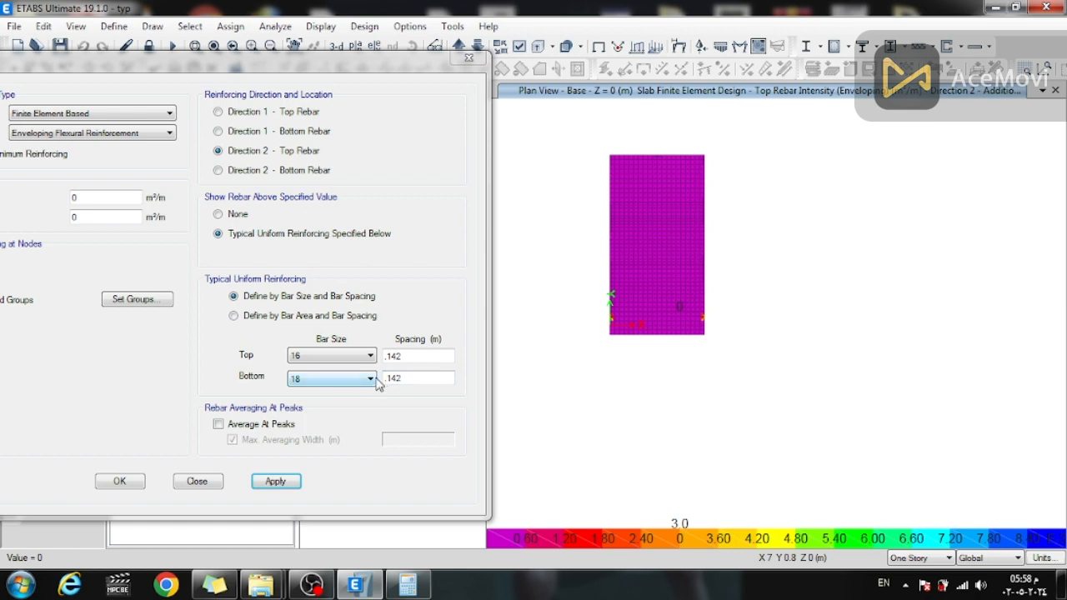
{"action": "left_click", "coordinate": [278, 483]}
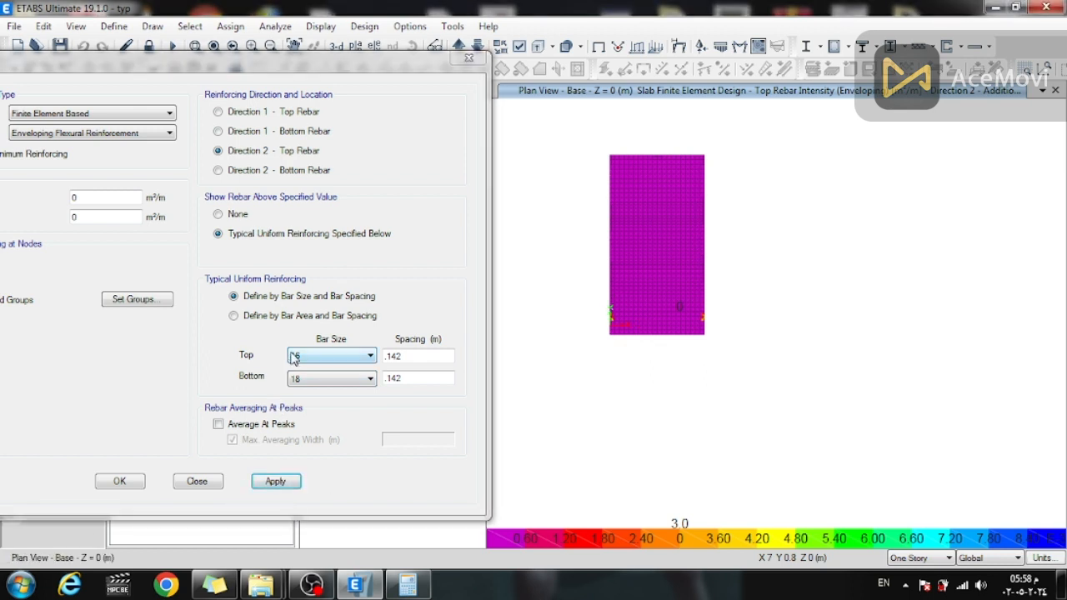
{"action": "left_click", "coordinate": [197, 482]}
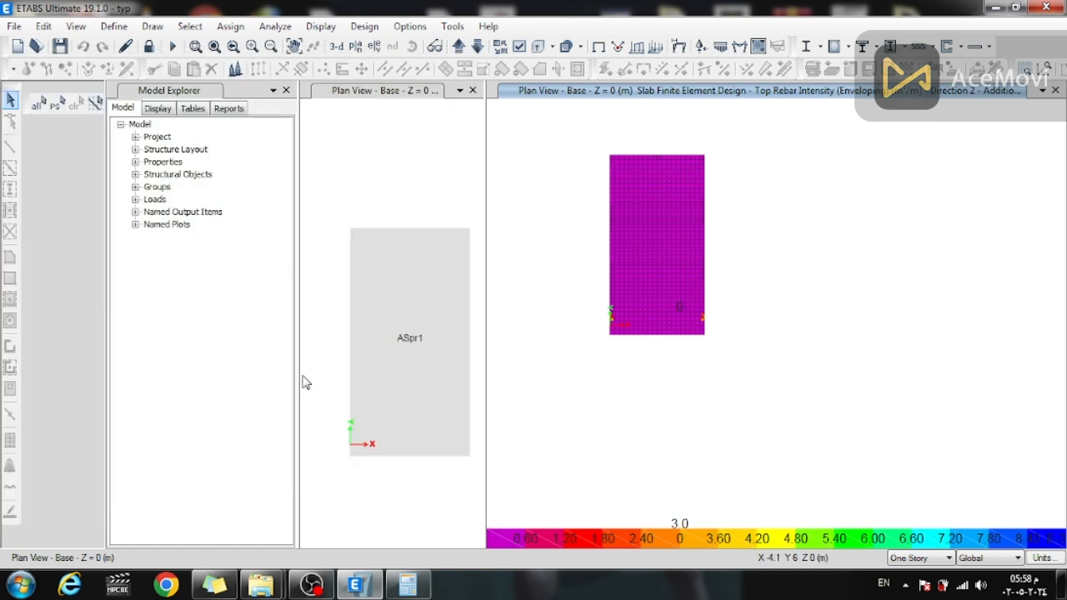
- Minimize ETABS, launch SAFE 2016 through its RunAsDate desktop shortcut and dismiss the startup tip
{"action": "left_click", "coordinate": [1001, 7]}
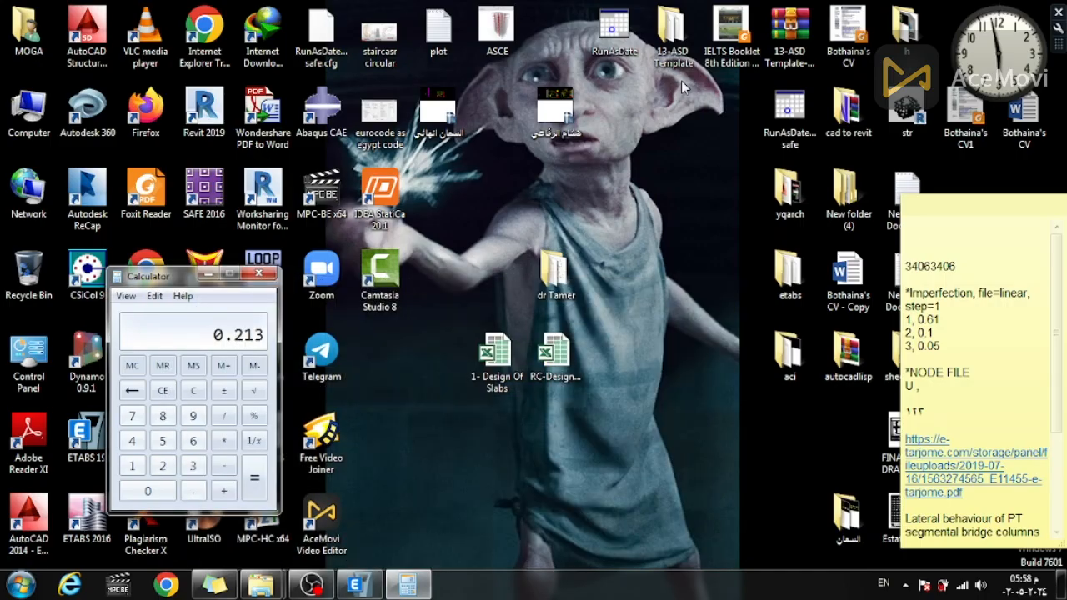
{"action": "left_click", "coordinate": [796, 134]}
{"action": "double_click", "coordinate": [796, 134]}
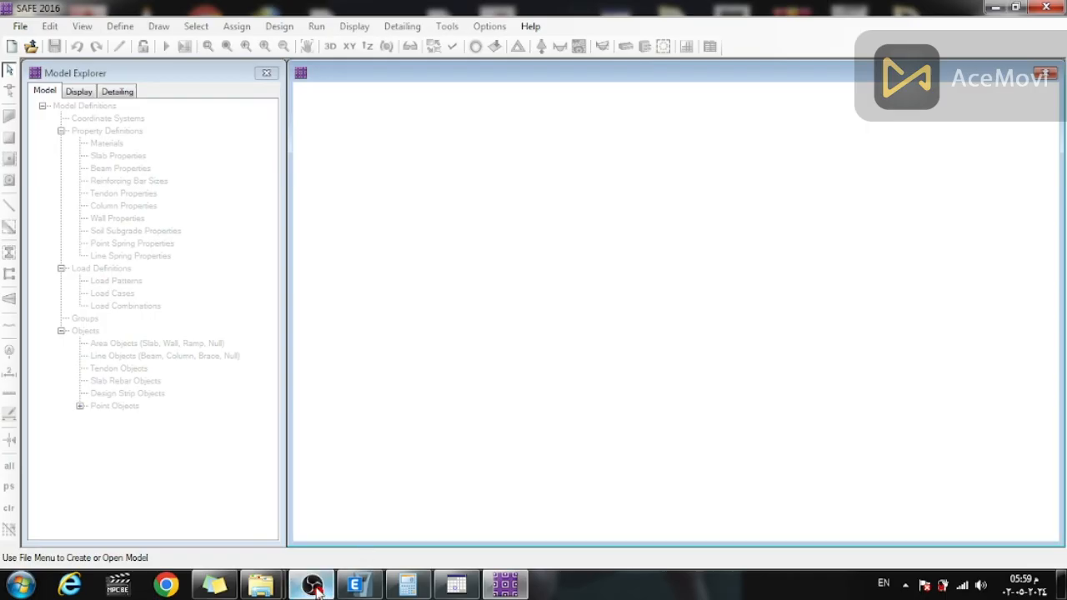
{"action": "left_click", "coordinate": [311, 584]}
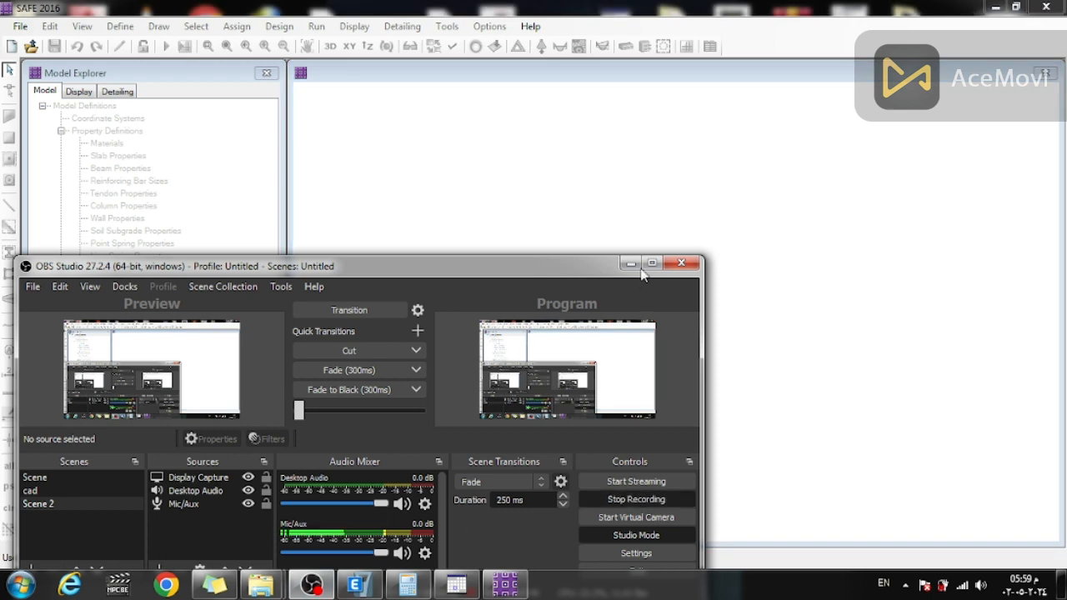
{"action": "left_click", "coordinate": [629, 264]}
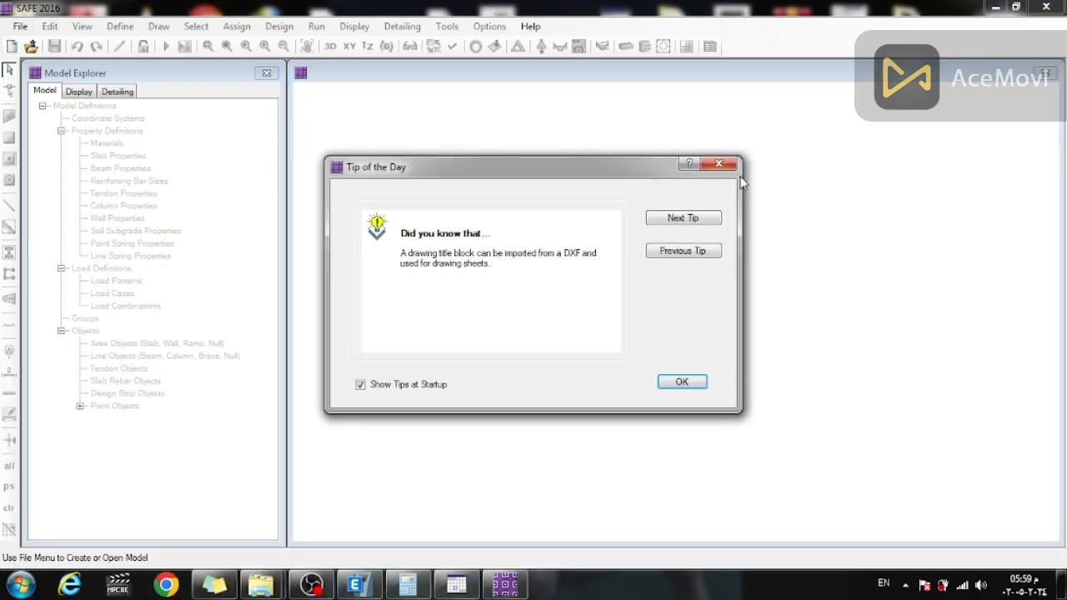
{"action": "key", "text": "Return"}
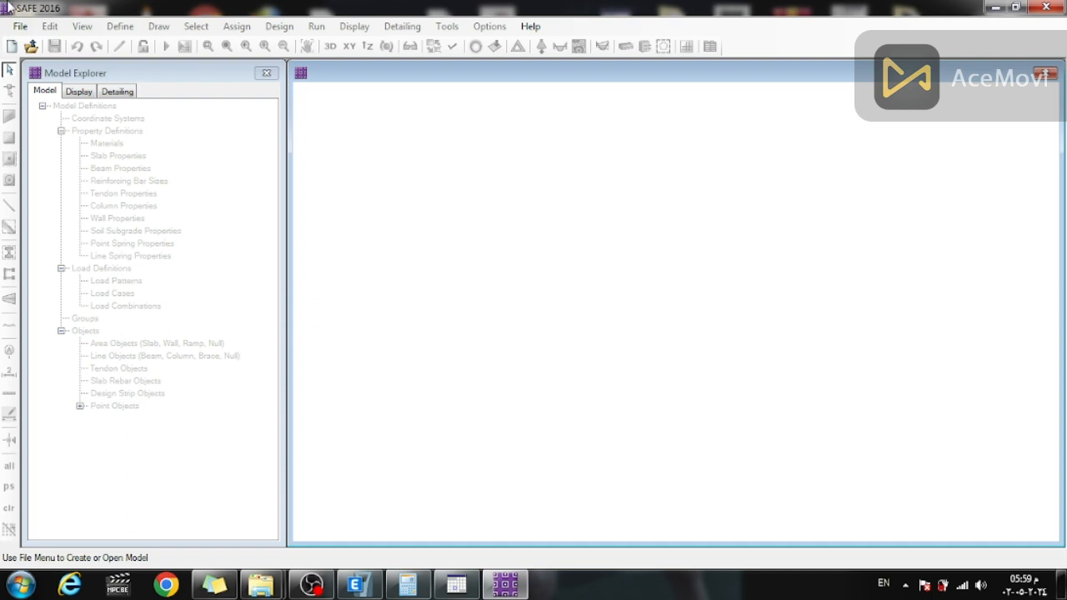
- Start importing a SAFE .F2K file and browse to the ETABS NEW folder inside the desktop's aci folder
{"action": "left_click", "coordinate": [20, 27]}
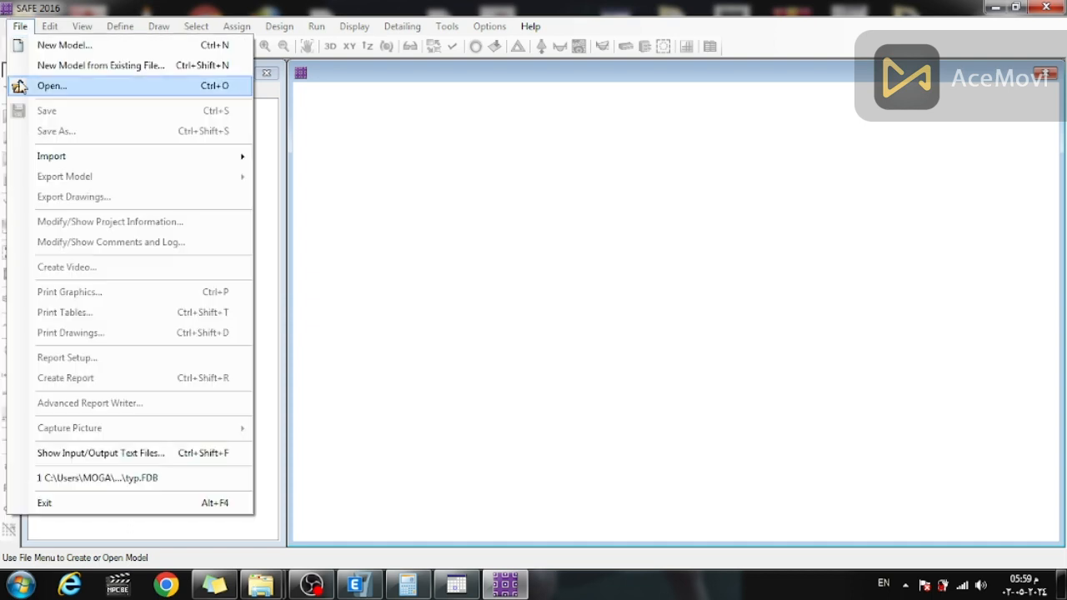
{"action": "mouse_move", "coordinate": [171, 164]}
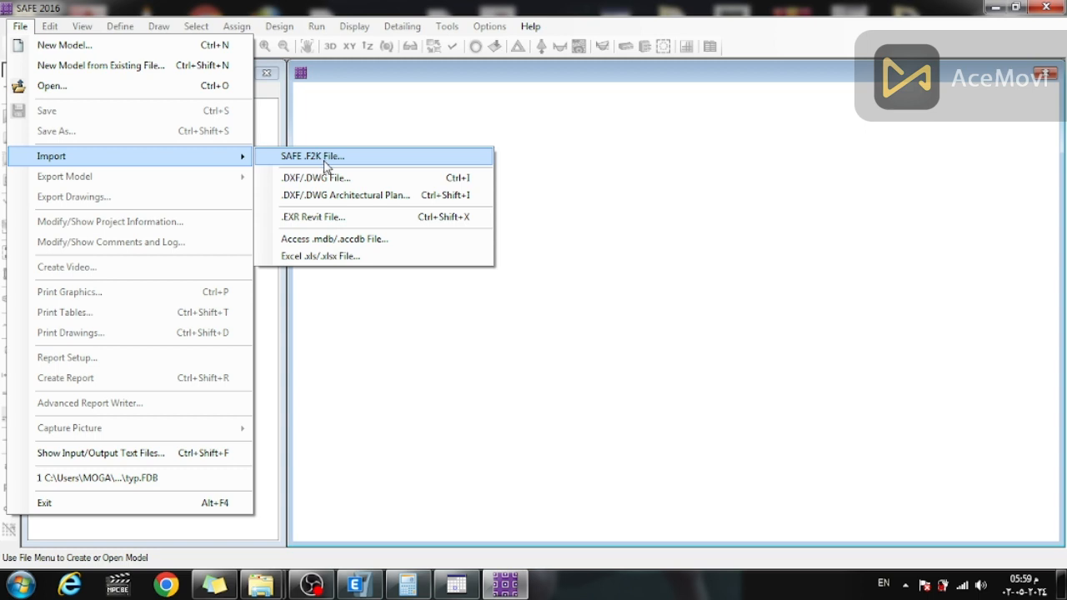
{"action": "left_click", "coordinate": [325, 166]}
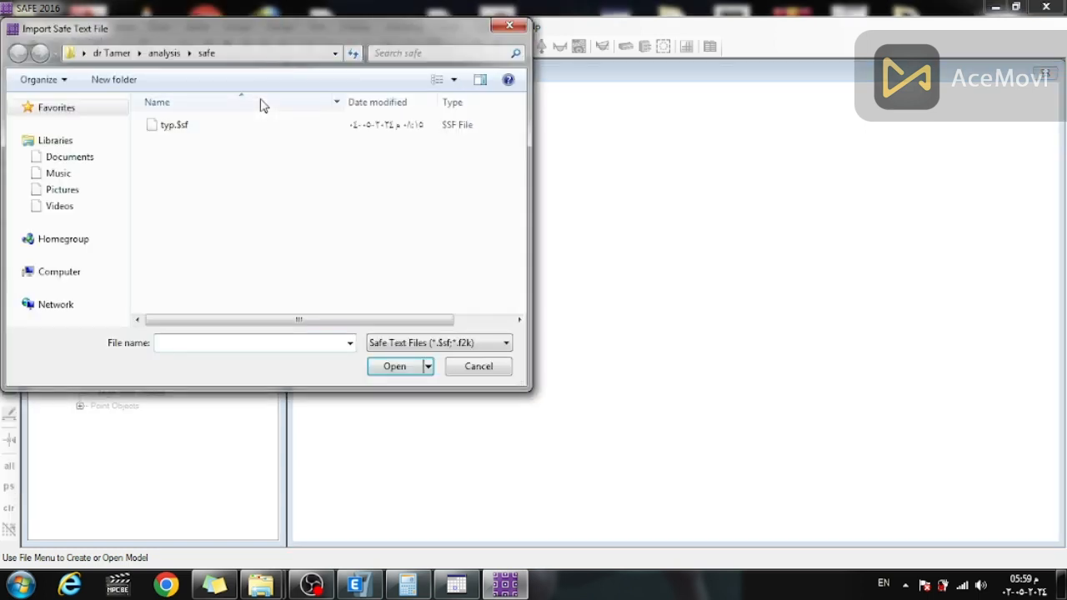
{"action": "left_click", "coordinate": [83, 53]}
{"action": "left_click", "coordinate": [98, 70]}
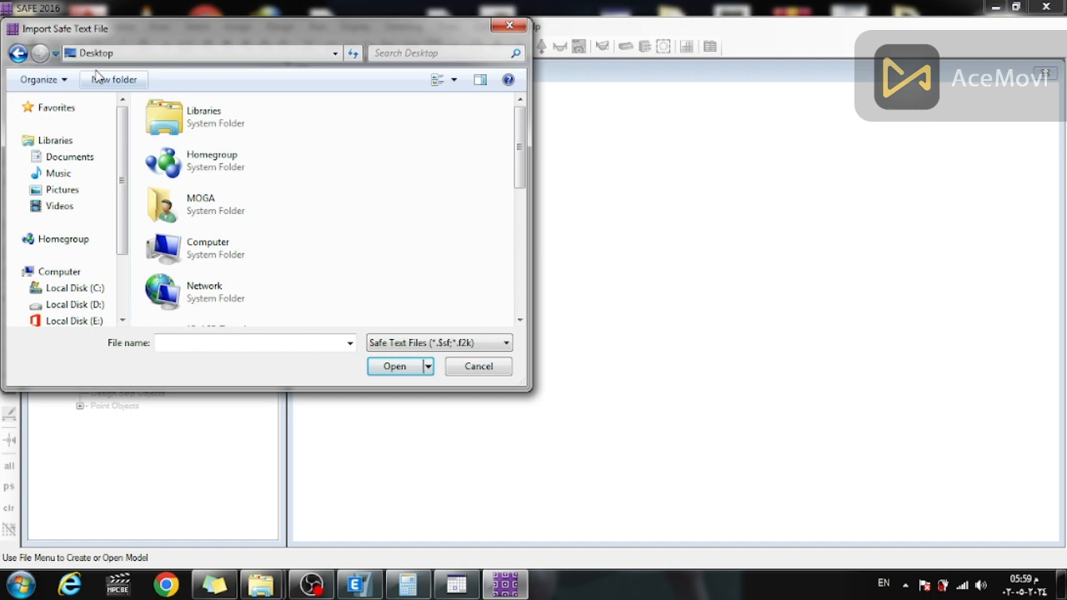
{"action": "mouse_move", "coordinate": [520, 207]}
{"action": "left_mouse_down"}
{"action": "mouse_move", "coordinate": [525, 288]}
{"action": "mouse_move", "coordinate": [526, 205]}
{"action": "left_mouse_up"}
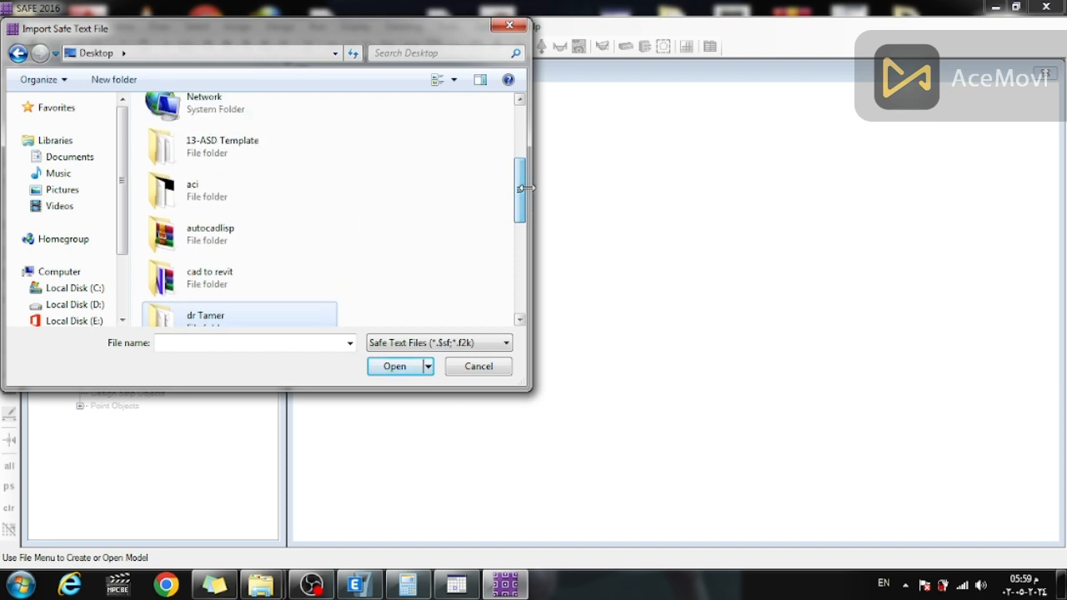
{"action": "left_click", "coordinate": [194, 208]}
{"action": "double_click", "coordinate": [193, 208]}
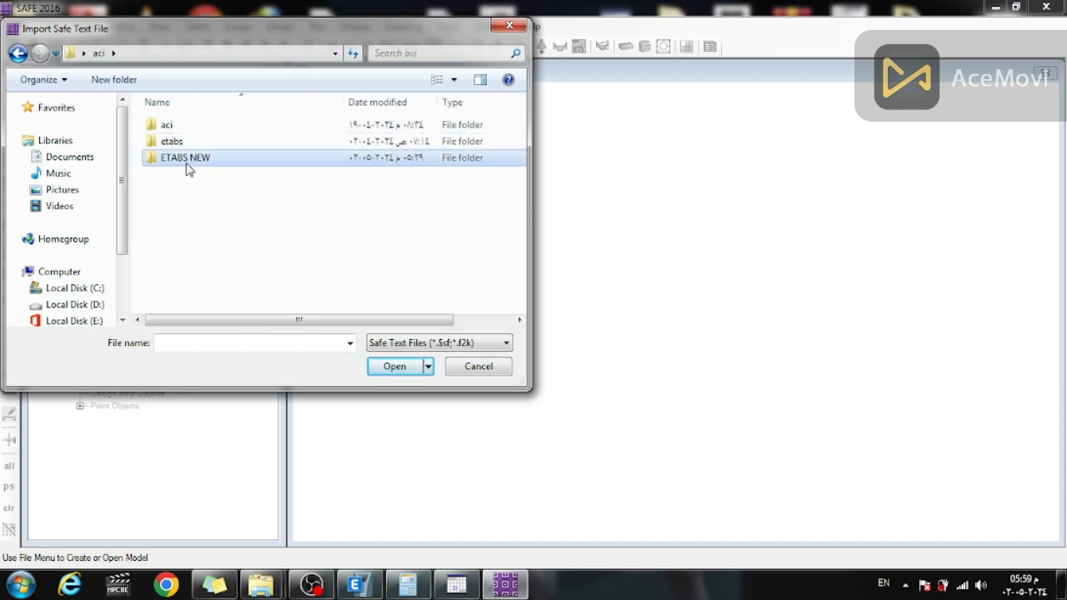
{"action": "double_click", "coordinate": [185, 159]}
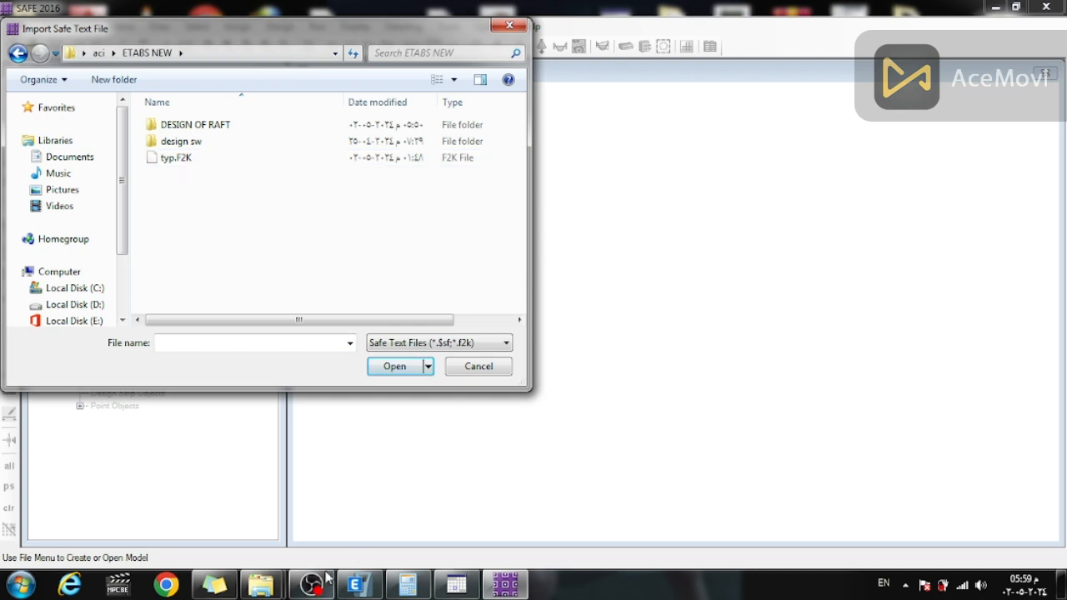
- Switch to ETABS and set up a SAFE V12 .f2k export of the Base story with floor loads and loads from above
{"action": "left_click", "coordinate": [356, 584]}
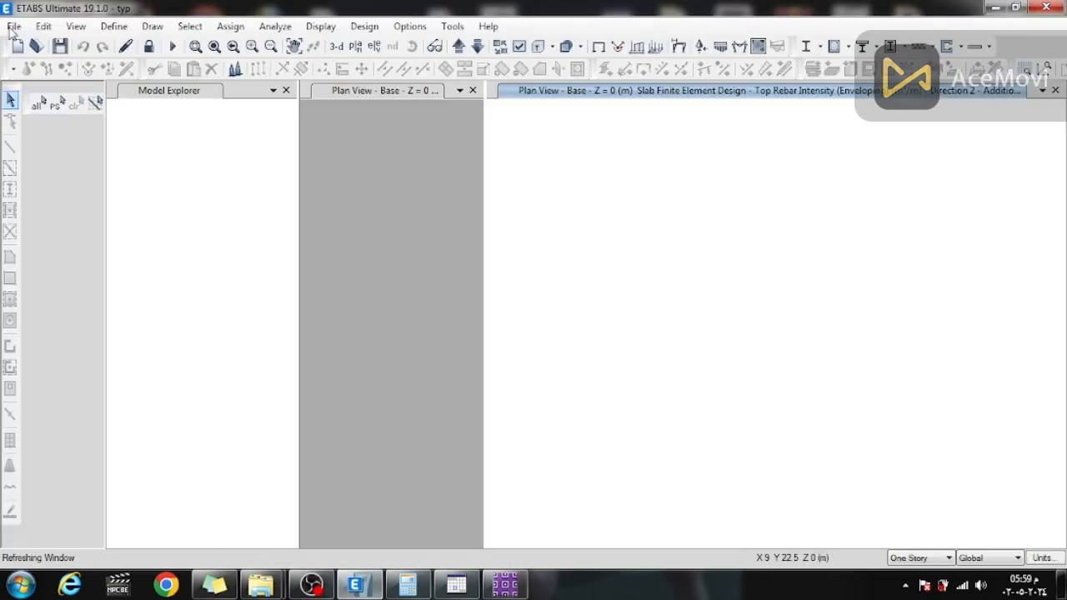
{"action": "left_click", "coordinate": [13, 26]}
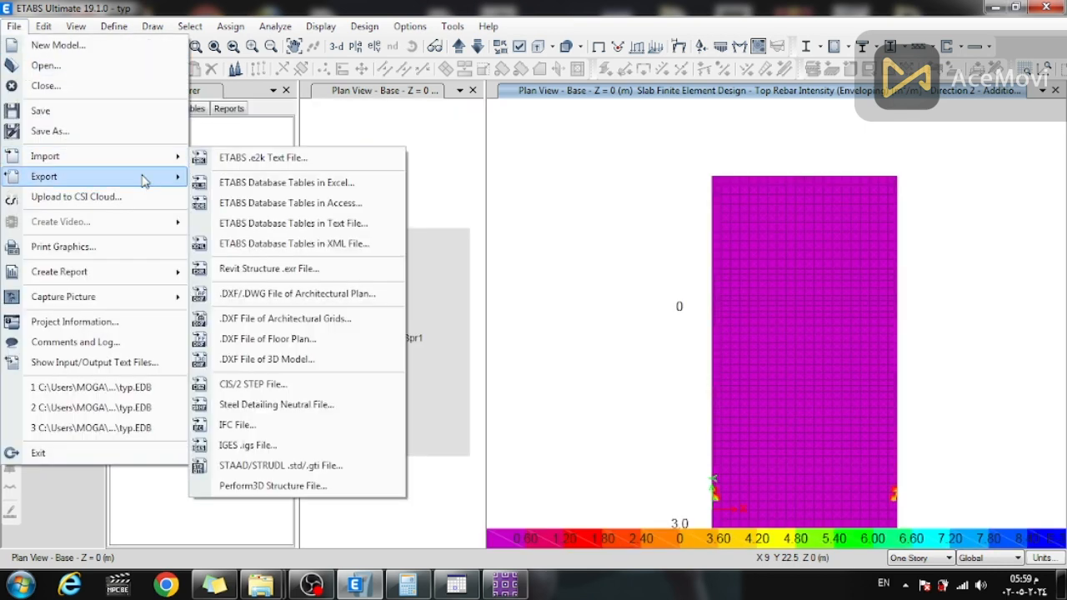
{"action": "mouse_move", "coordinate": [148, 177]}
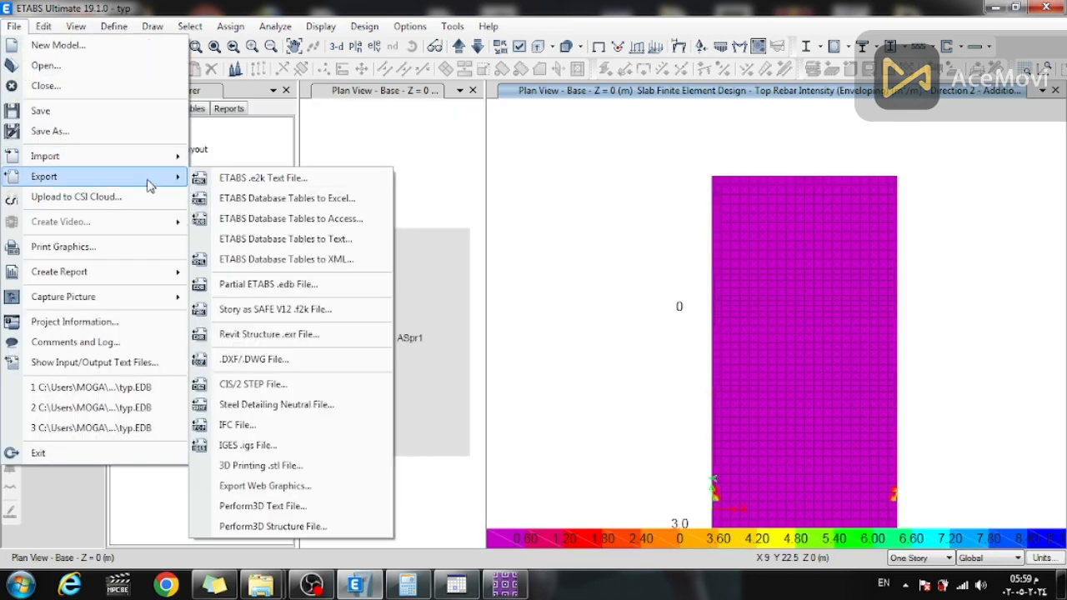
{"action": "left_click", "coordinate": [298, 318]}
{"action": "left_click", "coordinate": [570, 200]}
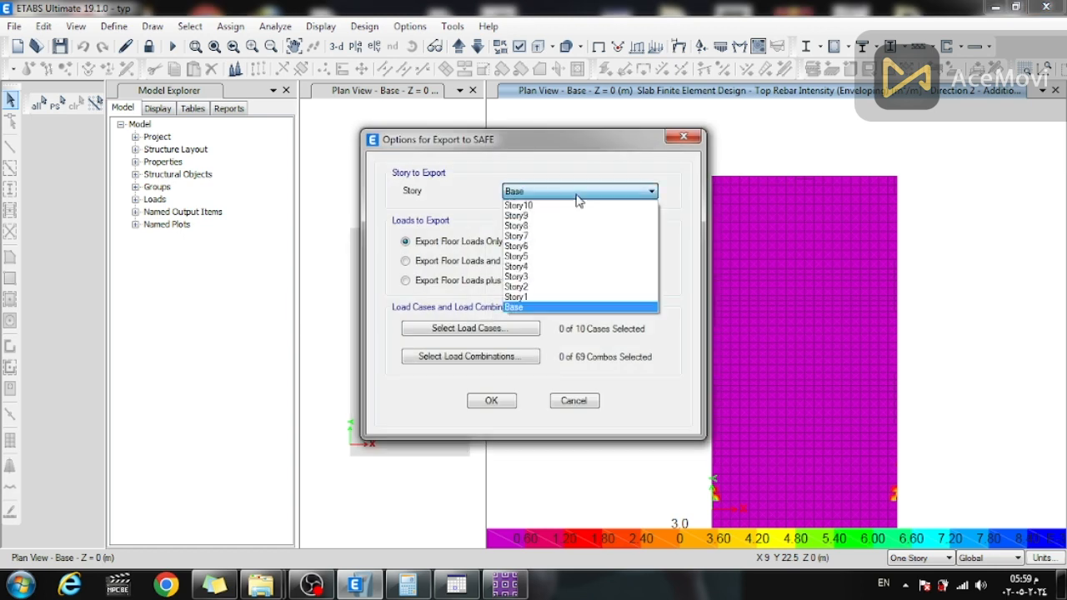
{"action": "left_click", "coordinate": [540, 308]}
{"action": "left_click", "coordinate": [425, 265]}
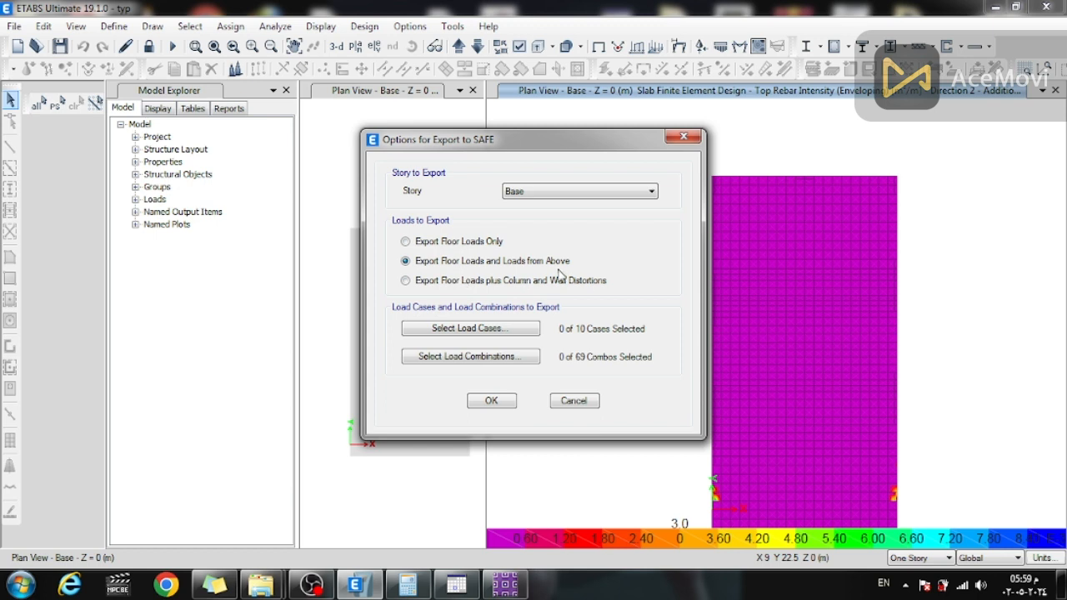
- Include all load cases and all load combinations in the SAFE export and accept the export options
{"action": "left_click", "coordinate": [470, 329]}
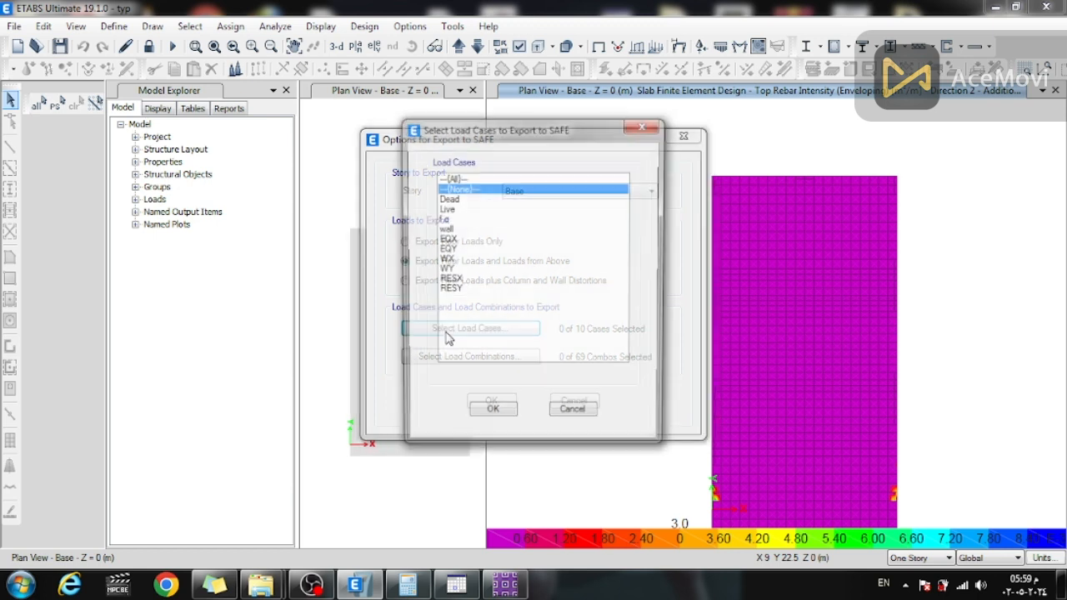
{"action": "left_click", "coordinate": [464, 178]}
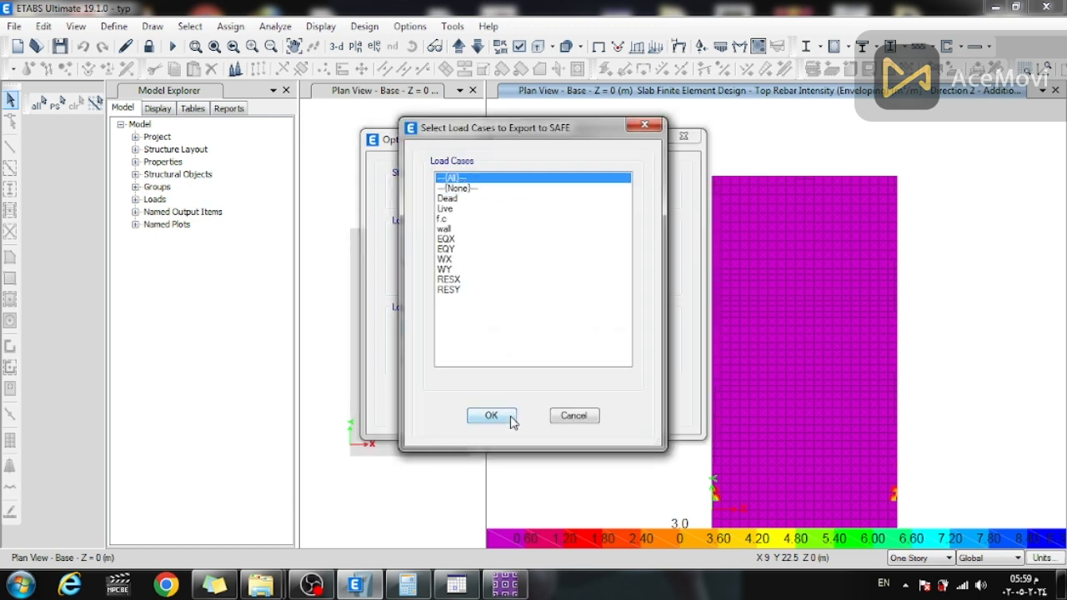
{"action": "left_click", "coordinate": [503, 417]}
{"action": "left_click", "coordinate": [471, 356]}
{"action": "left_click", "coordinate": [467, 179]}
{"action": "left_click", "coordinate": [492, 414]}
{"action": "left_click", "coordinate": [490, 401]}
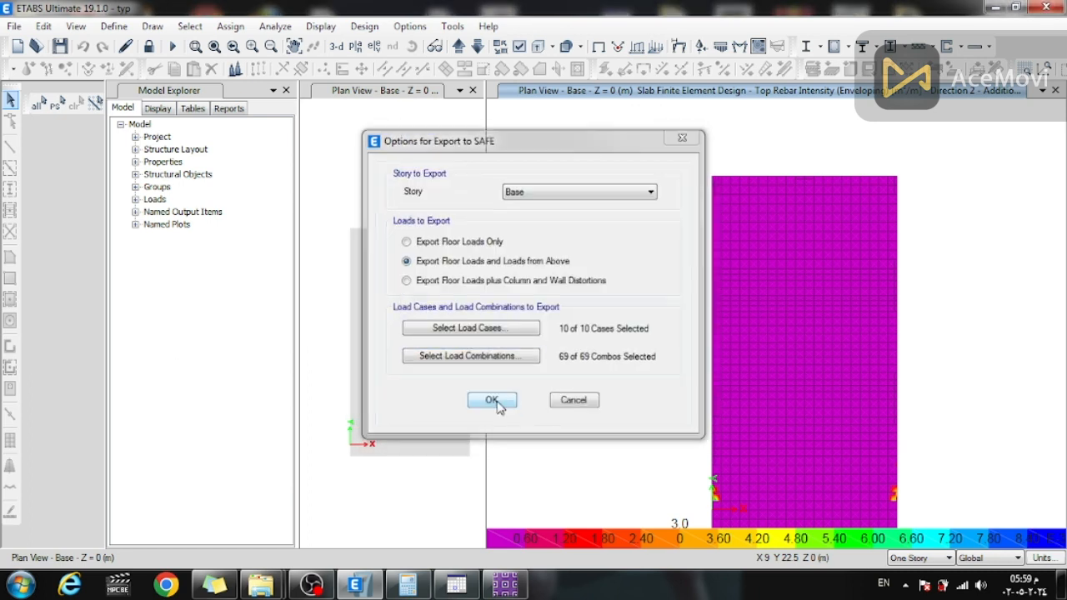
- Save the SAFE text file as rafttt in the desktop's aci folder
{"action": "left_click", "coordinate": [361, 52]}
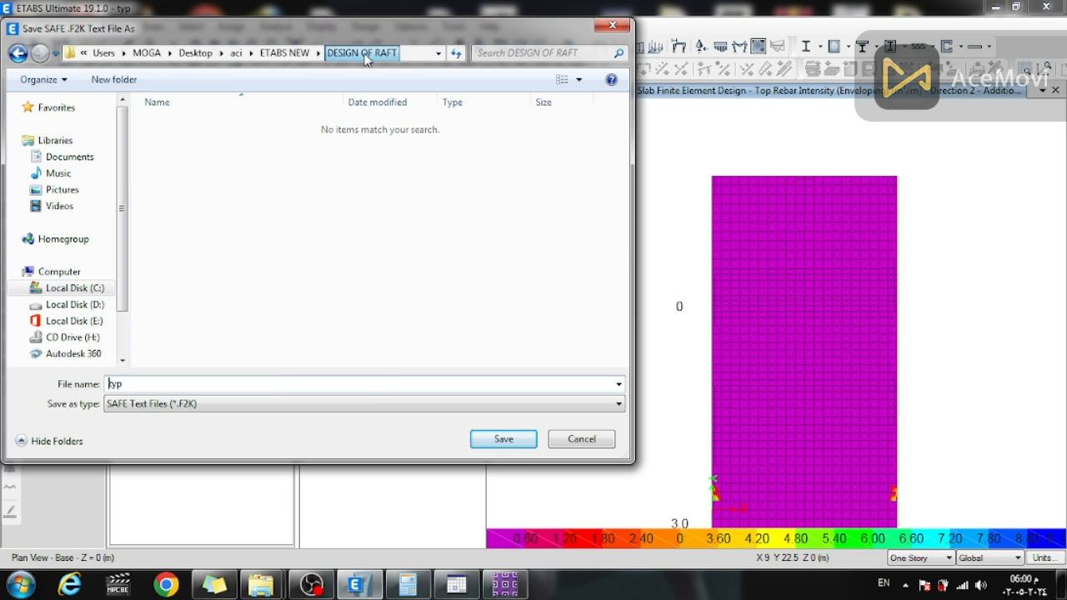
{"action": "left_click", "coordinate": [236, 52]}
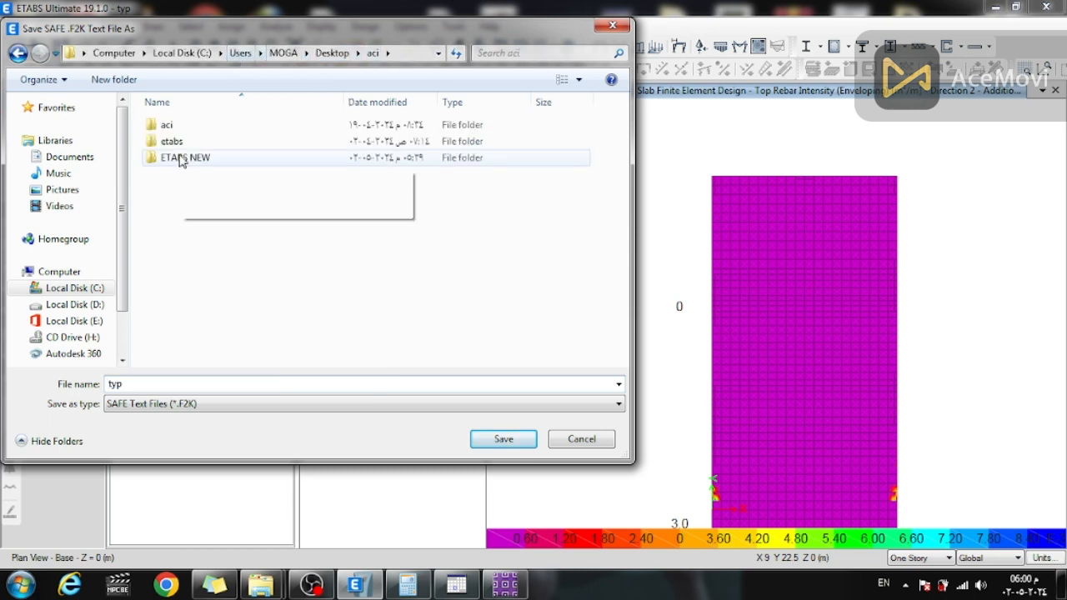
{"action": "double_click", "coordinate": [144, 384]}
{"action": "type", "text": "ra"}
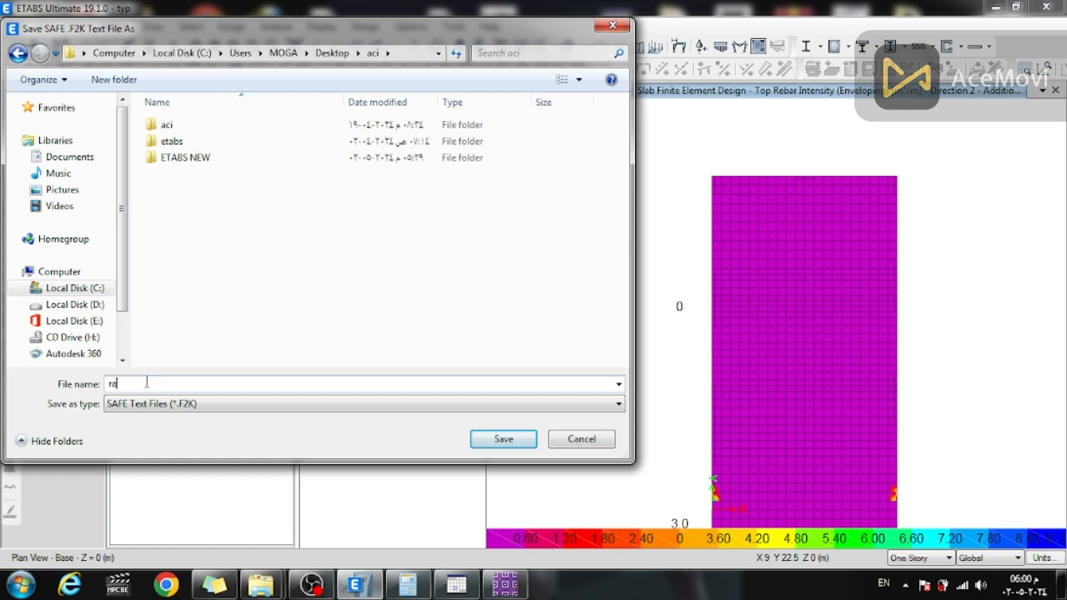
{"action": "type", "text": "fttt"}
{"action": "left_click", "coordinate": [503, 439]}
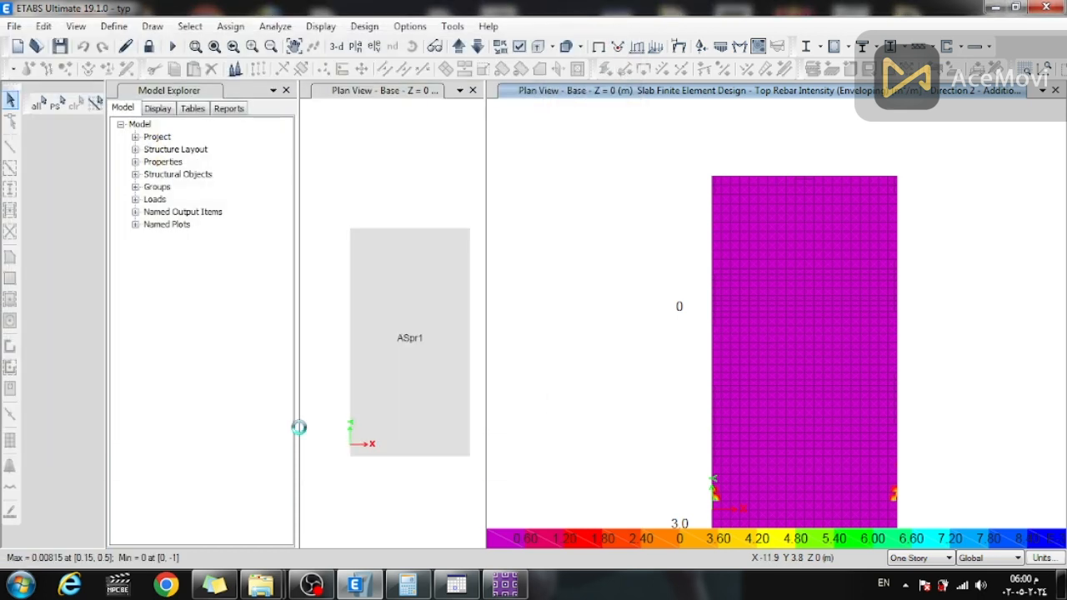
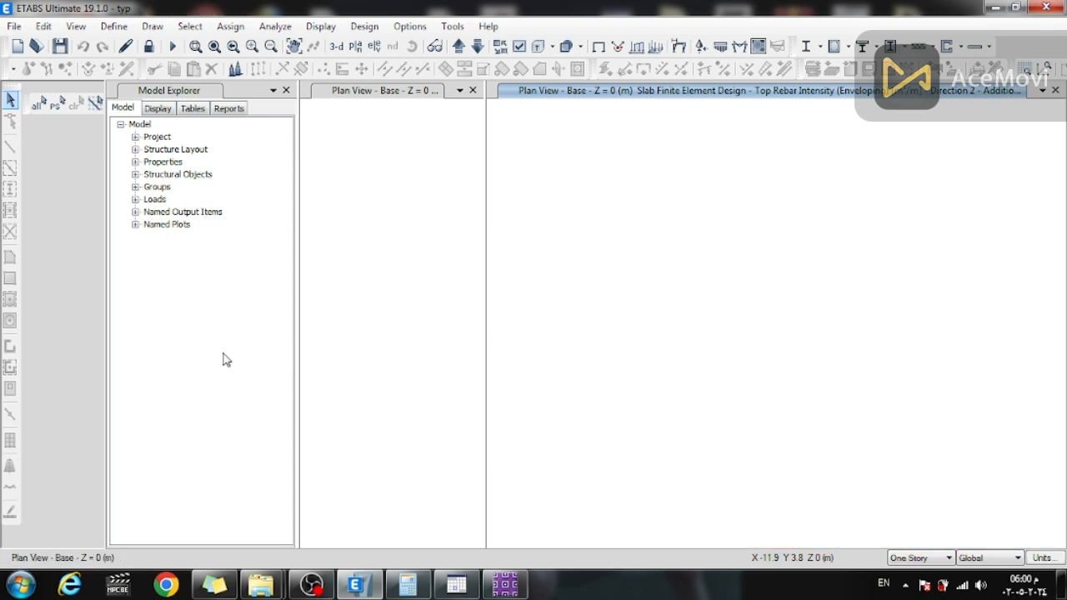
- Switch back to SAFE and import rafttt.F2K from the aci folder
{"action": "left_click", "coordinate": [505, 586]}
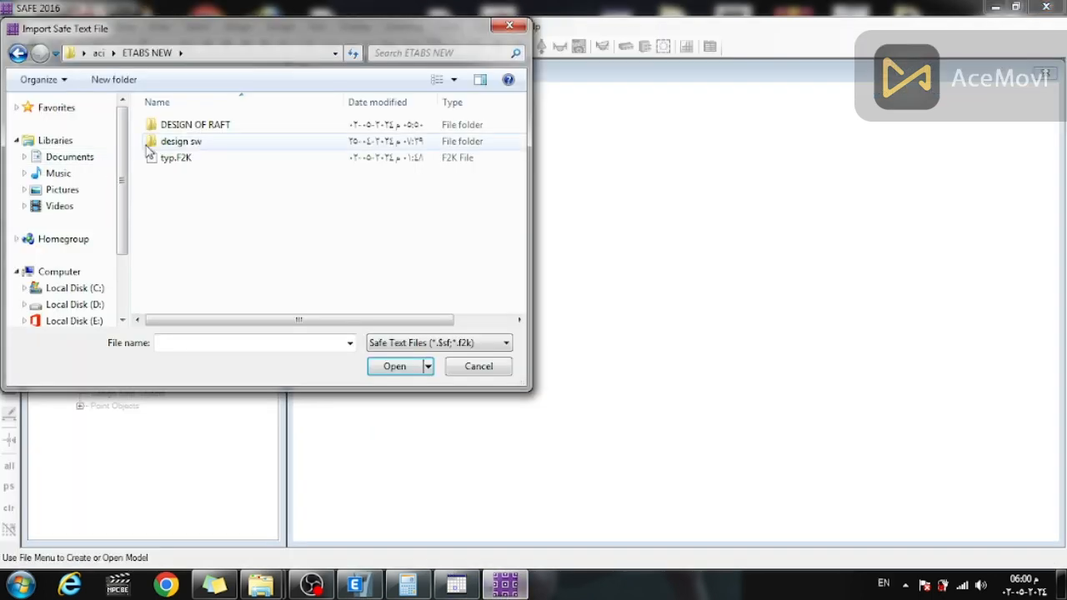
{"action": "left_click", "coordinate": [99, 55]}
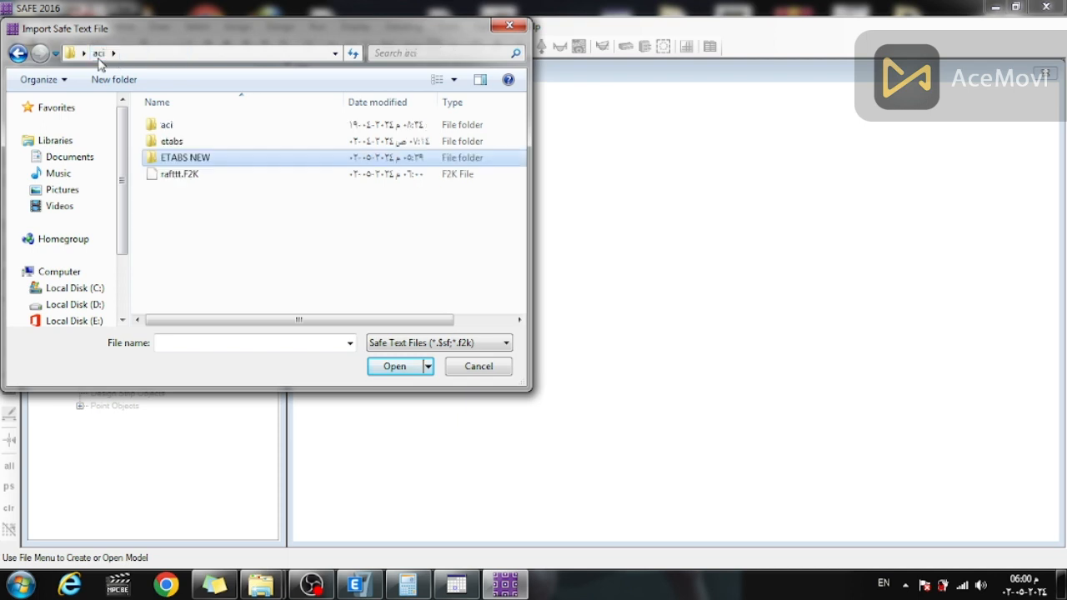
{"action": "left_click", "coordinate": [180, 174]}
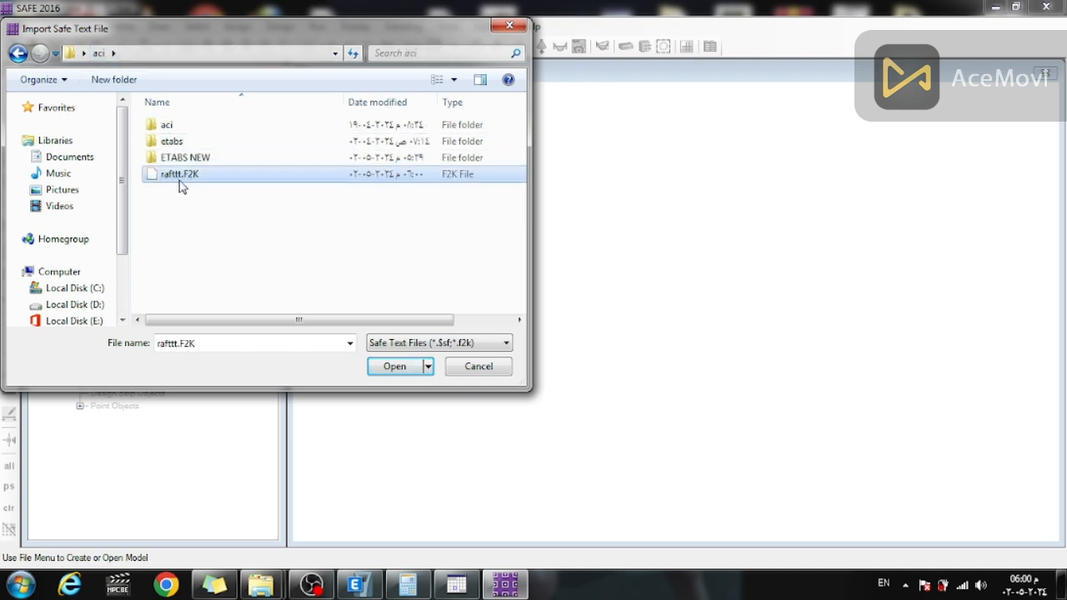
{"action": "left_click", "coordinate": [395, 367]}
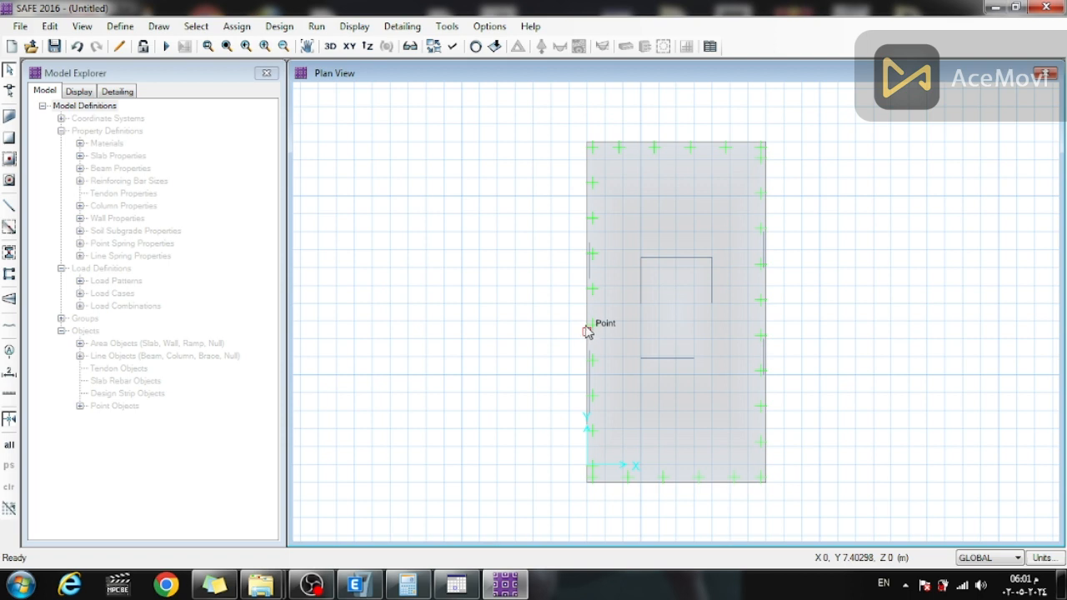
- Set the model's consistent units to Tonf, m, C
{"action": "left_click", "coordinate": [1041, 558]}
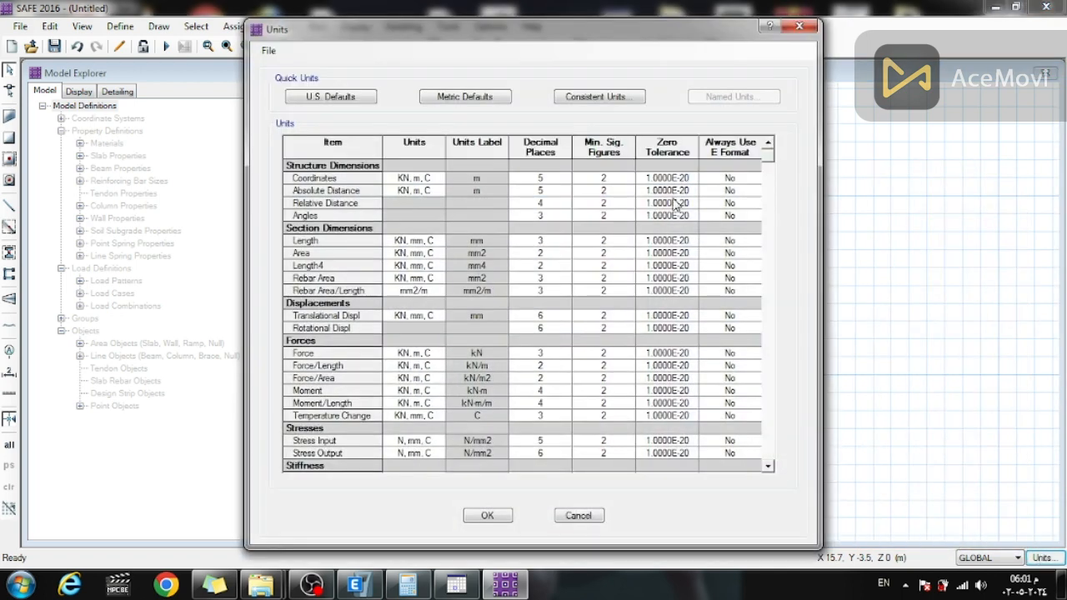
{"action": "left_click", "coordinate": [600, 96]}
{"action": "left_click", "coordinate": [493, 281]}
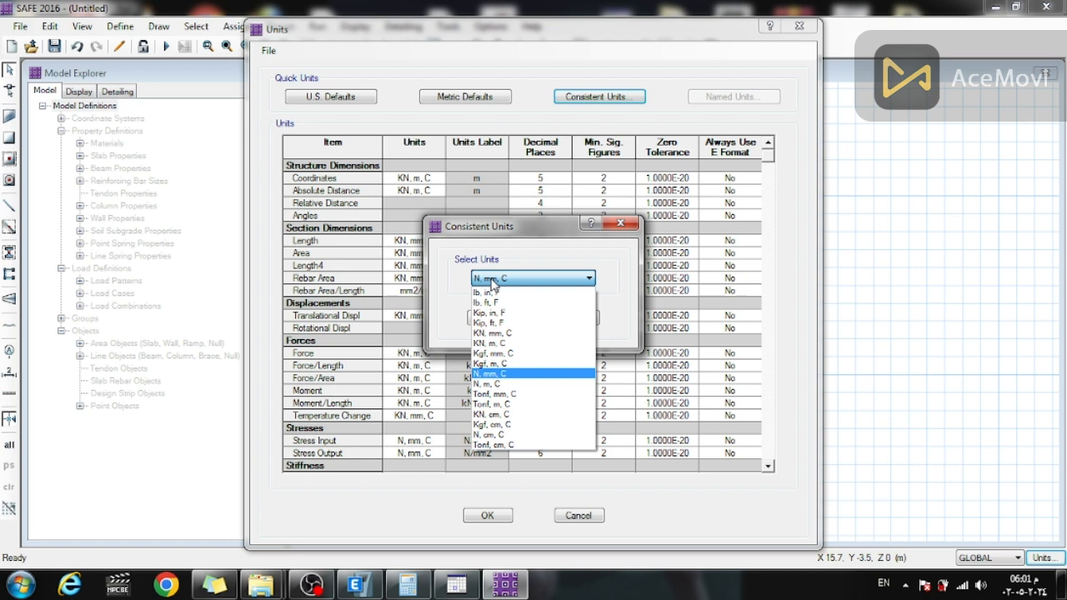
{"action": "left_click", "coordinate": [496, 407]}
{"action": "left_click", "coordinate": [490, 319]}
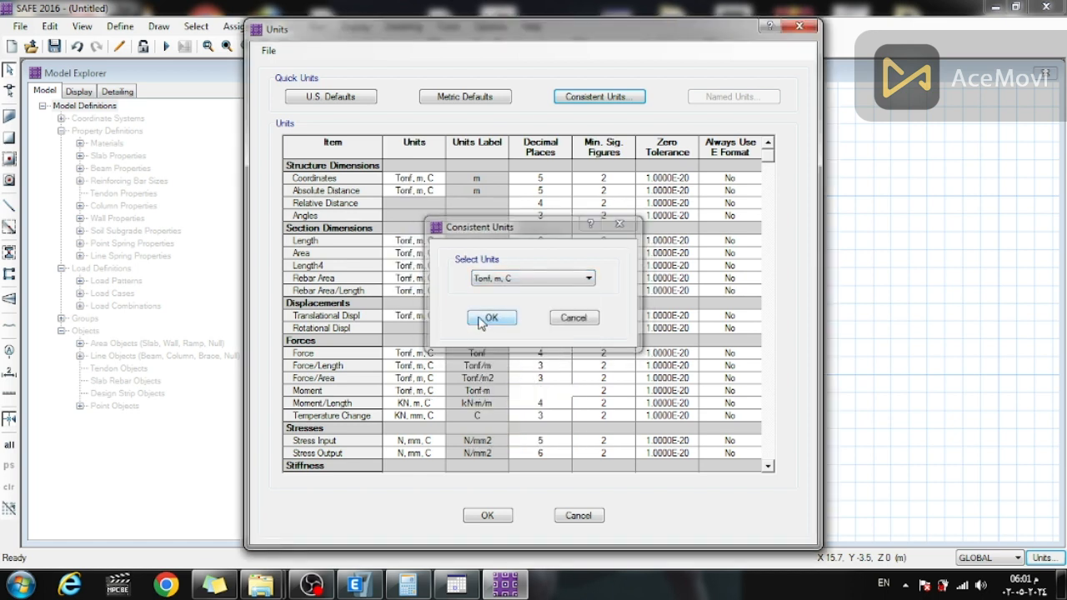
{"action": "left_click", "coordinate": [487, 515]}
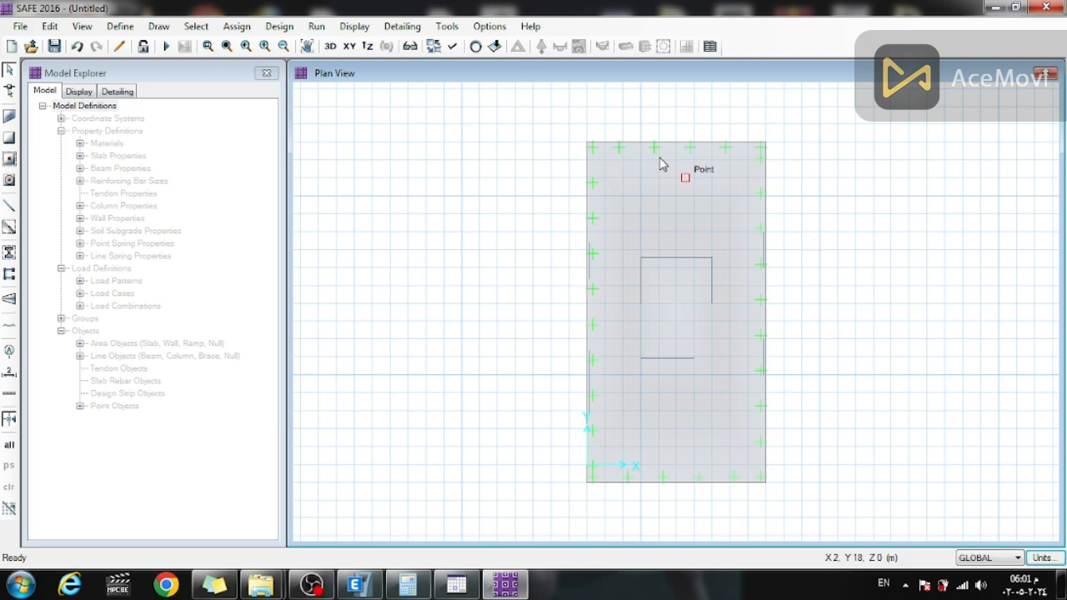
- Hide the horizon grid in the plan view's display options
{"action": "left_click", "coordinate": [453, 46]}
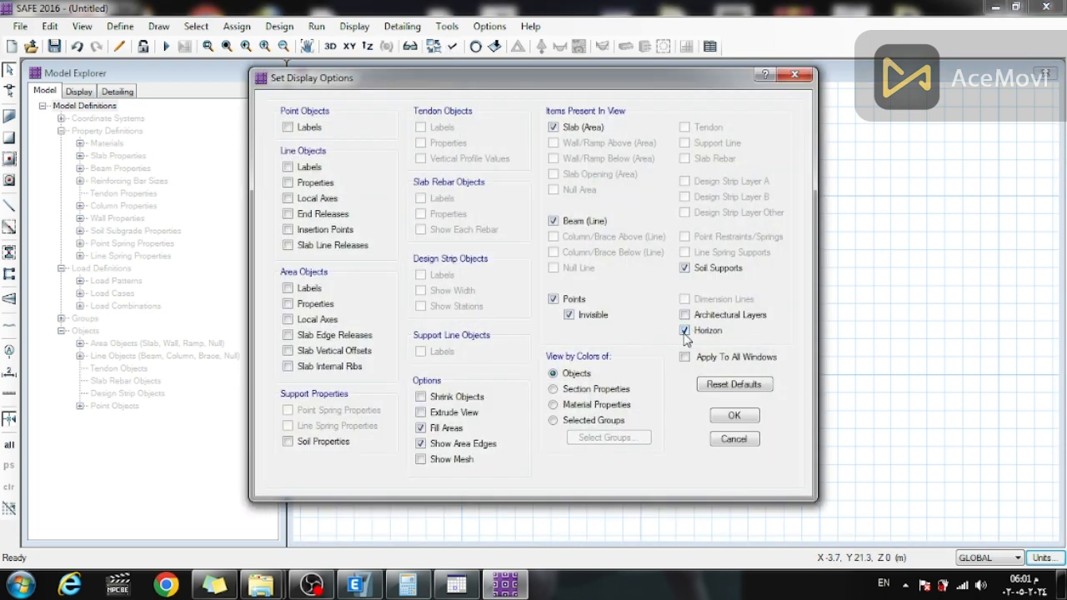
{"action": "left_click", "coordinate": [685, 331]}
{"action": "left_click", "coordinate": [735, 417]}
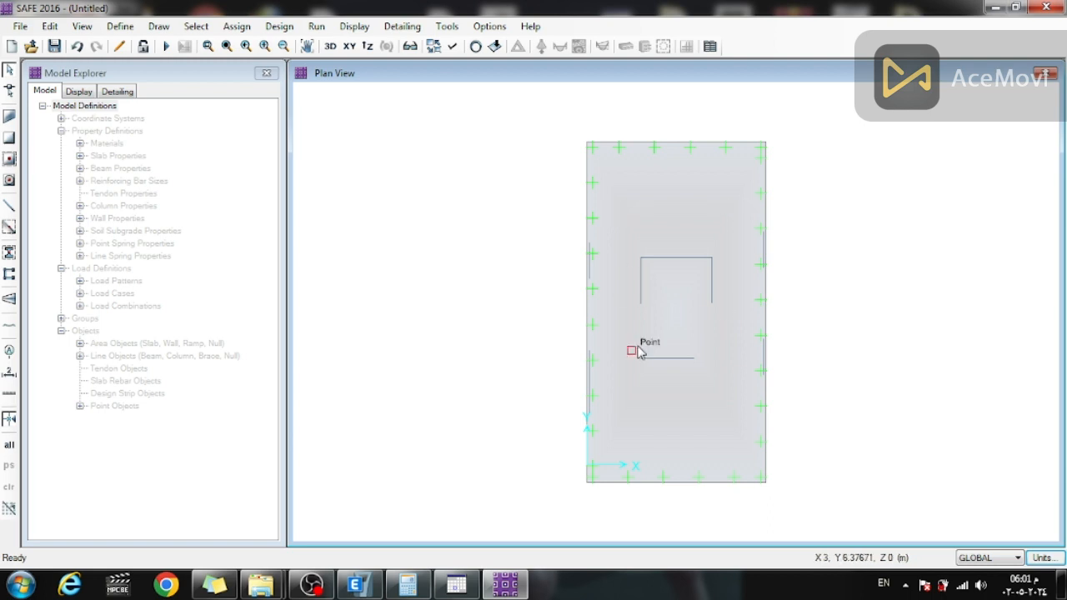
{"action": "left_click", "coordinate": [629, 213]}
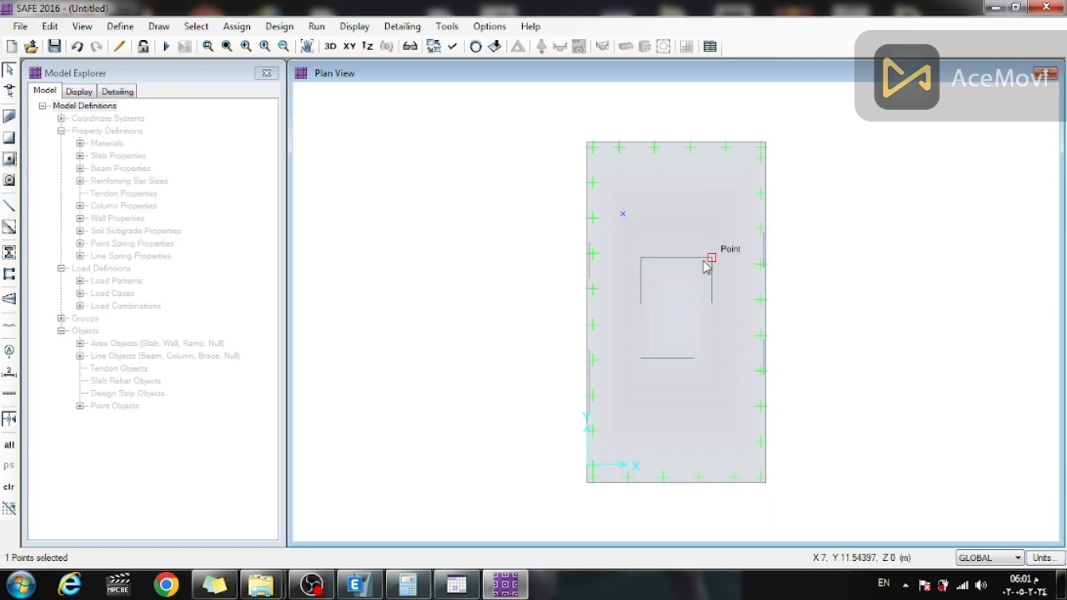
{"action": "left_click", "coordinate": [627, 213]}
{"action": "left_click", "coordinate": [607, 181]}
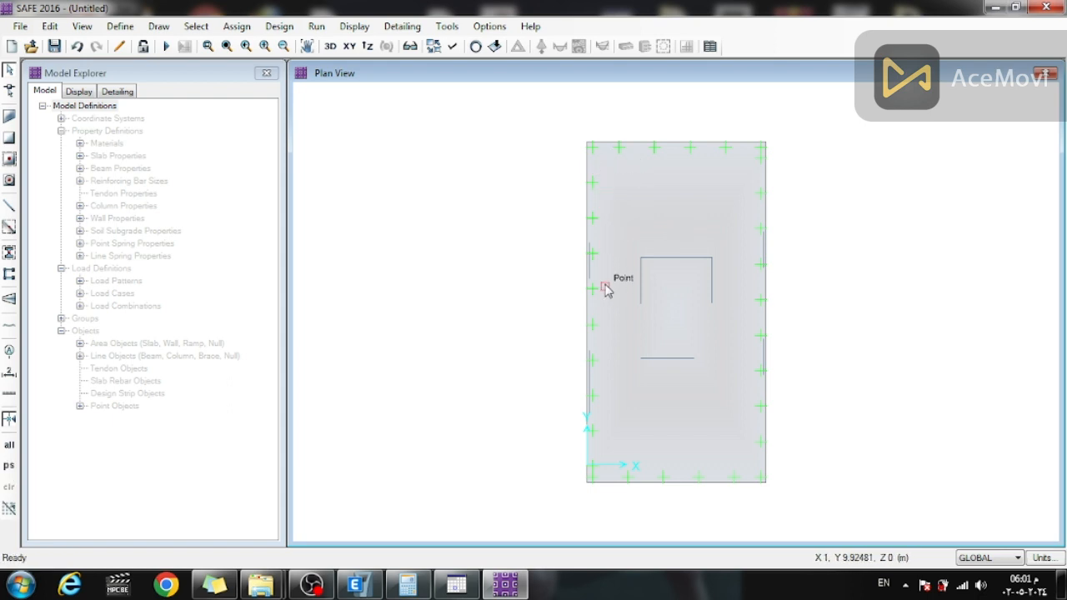
- Delete the imported raft slab area, keeping the wall lines in the plan
{"action": "scroll", "coordinate": [604, 492], "scroll_direction": "up", "scroll_amount": 2}
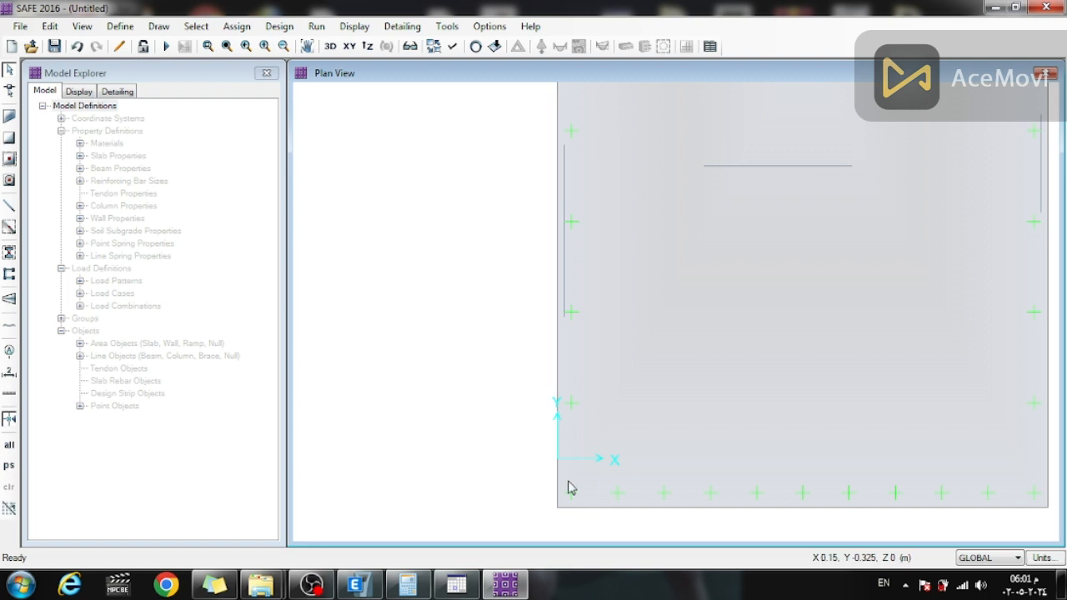
{"action": "left_click", "coordinate": [578, 476]}
{"action": "key", "text": "Delete"}
{"action": "scroll", "coordinate": [491, 406], "scroll_direction": "down", "scroll_amount": 1}
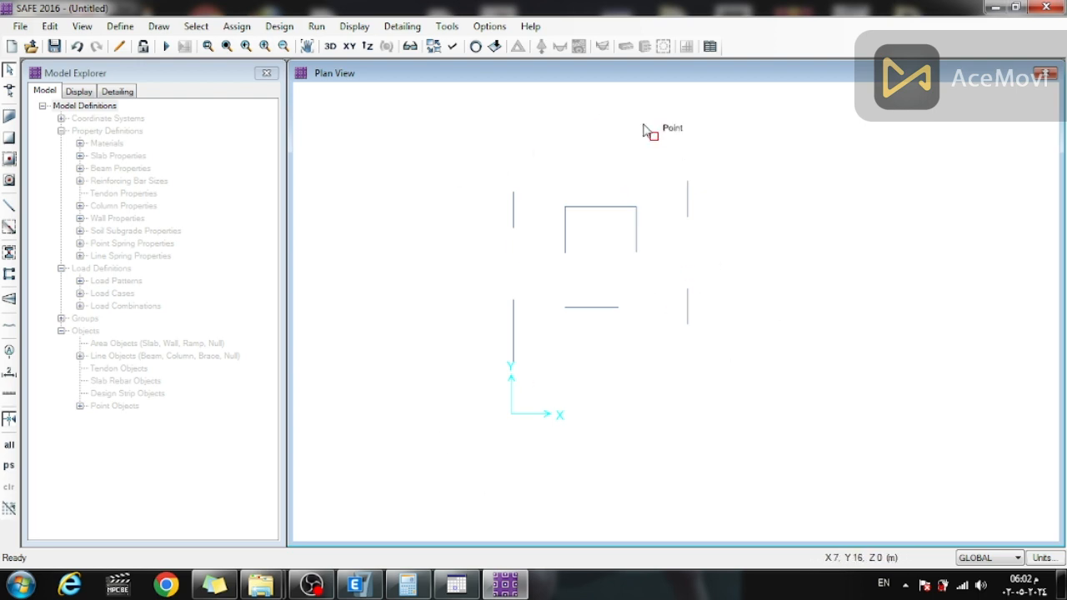
- Display the Live_ABOVE point loads on the model, inspect them in 3D, and return to the plan view
{"action": "left_click", "coordinate": [280, 26]}
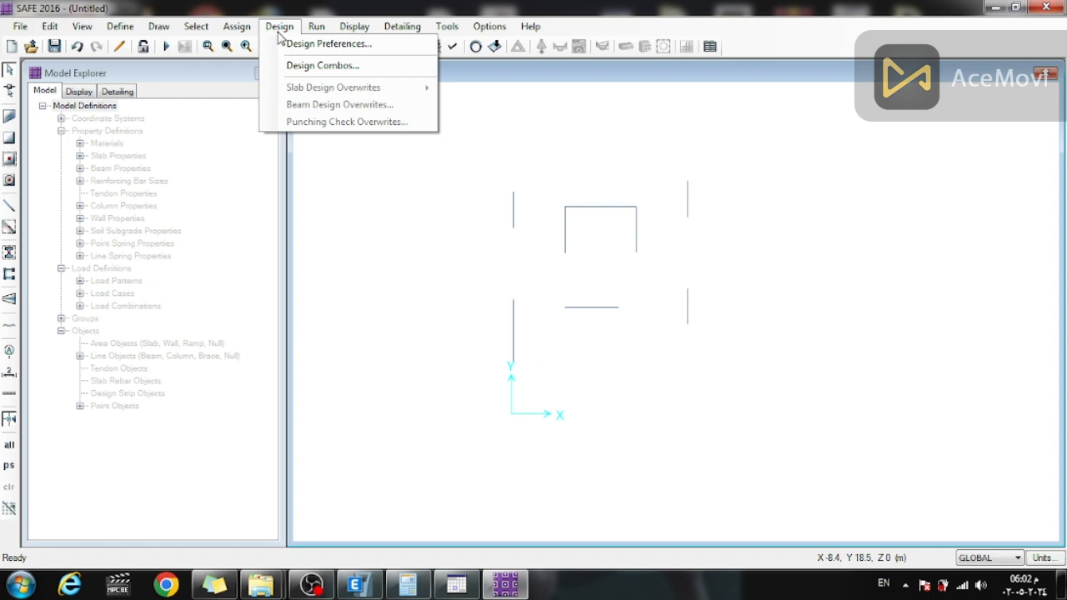
{"action": "mouse_move", "coordinate": [243, 30]}
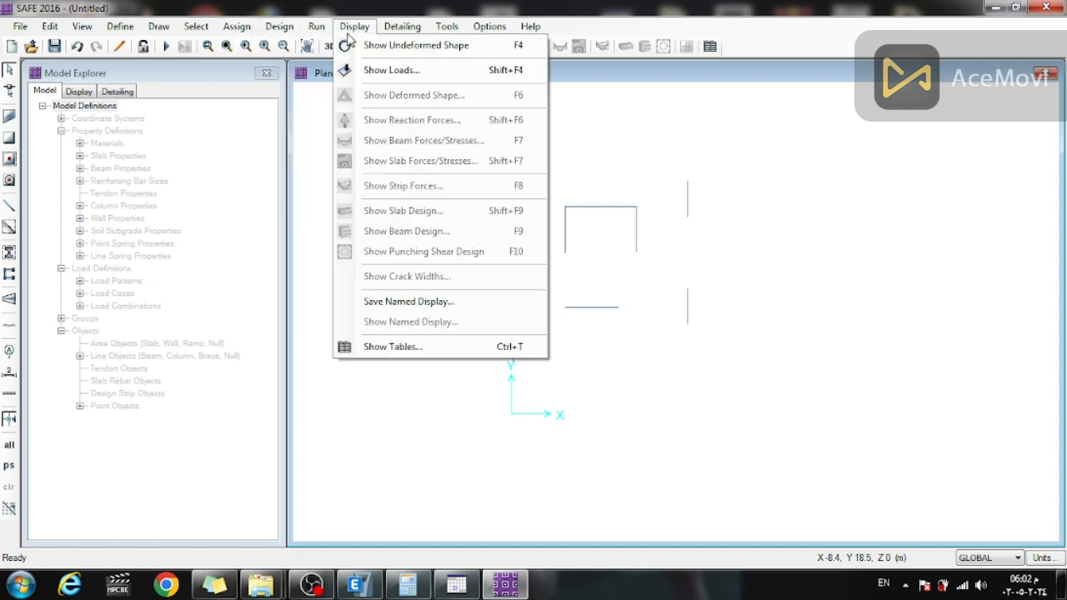
{"action": "mouse_move", "coordinate": [287, 33]}
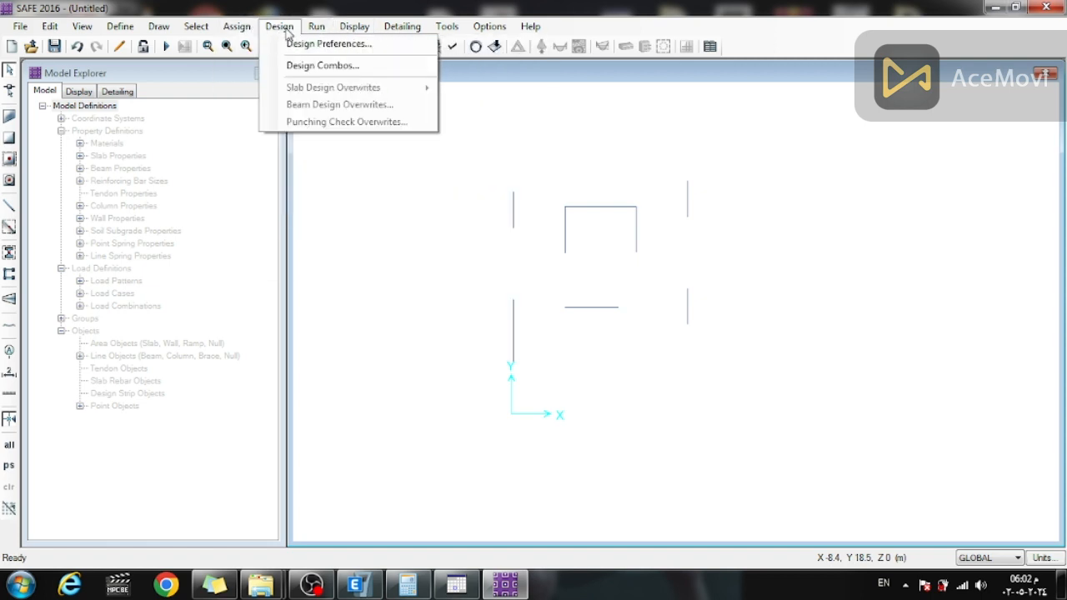
{"action": "mouse_move", "coordinate": [365, 31]}
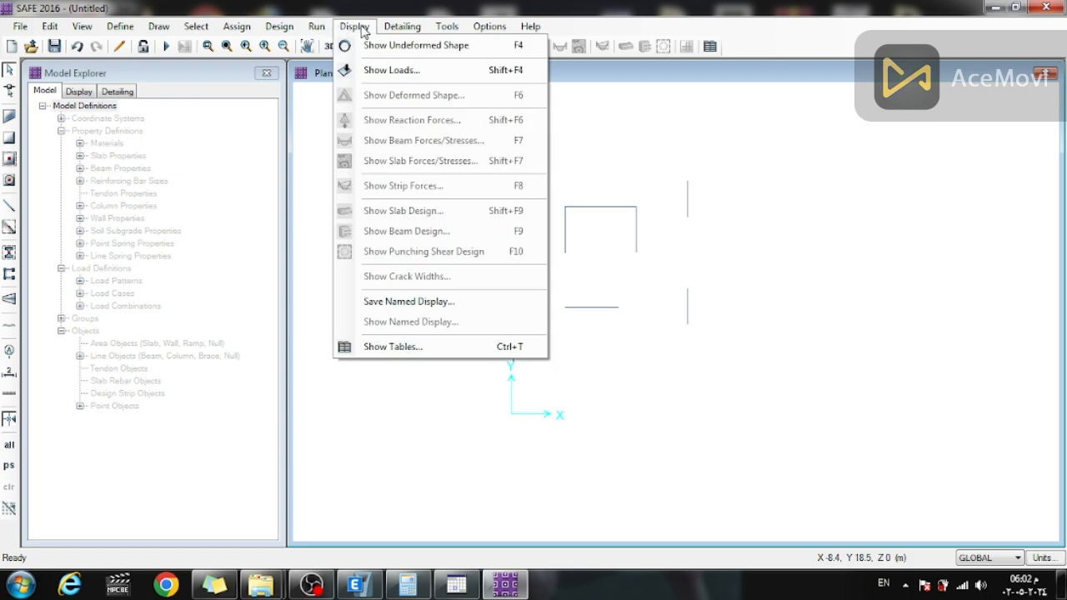
{"action": "left_click", "coordinate": [354, 70]}
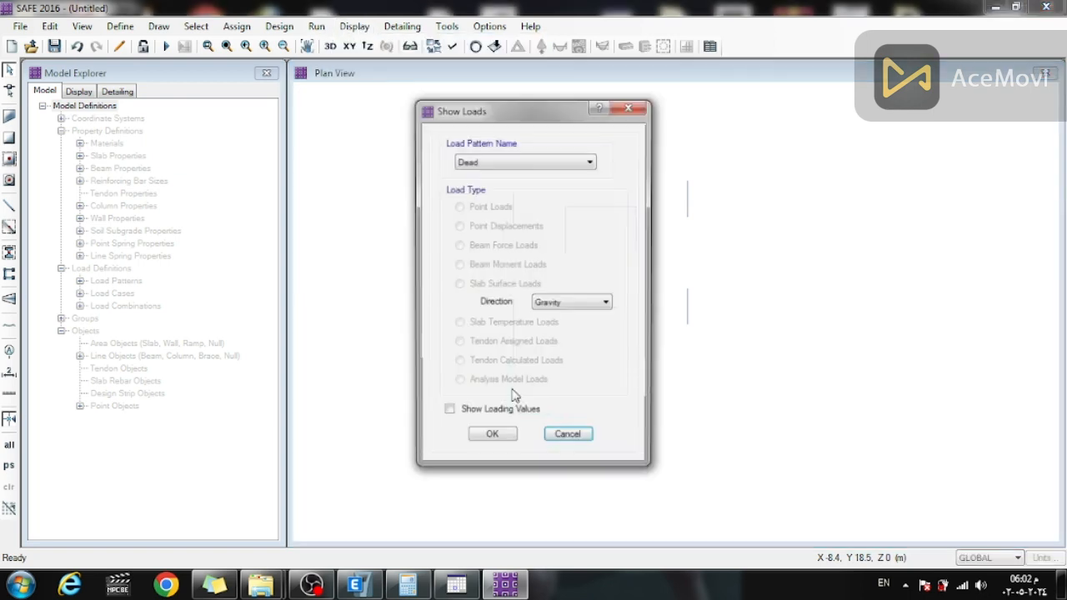
{"action": "left_click", "coordinate": [486, 162]}
{"action": "scroll", "coordinate": [492, 225], "scroll_direction": "down", "scroll_amount": 12}
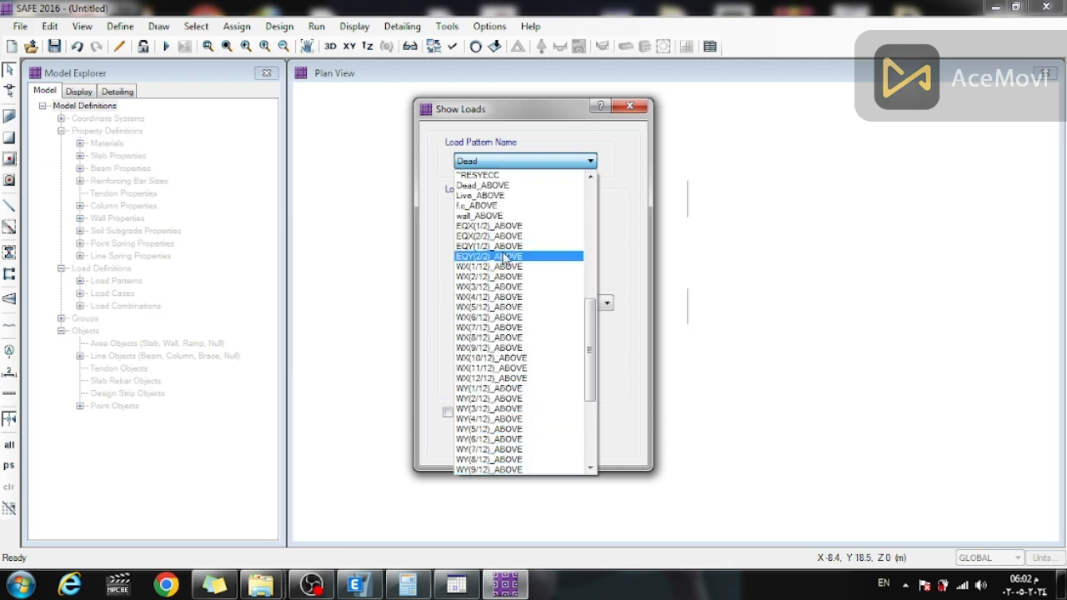
{"action": "left_click", "coordinate": [498, 196]}
{"action": "left_click", "coordinate": [498, 441]}
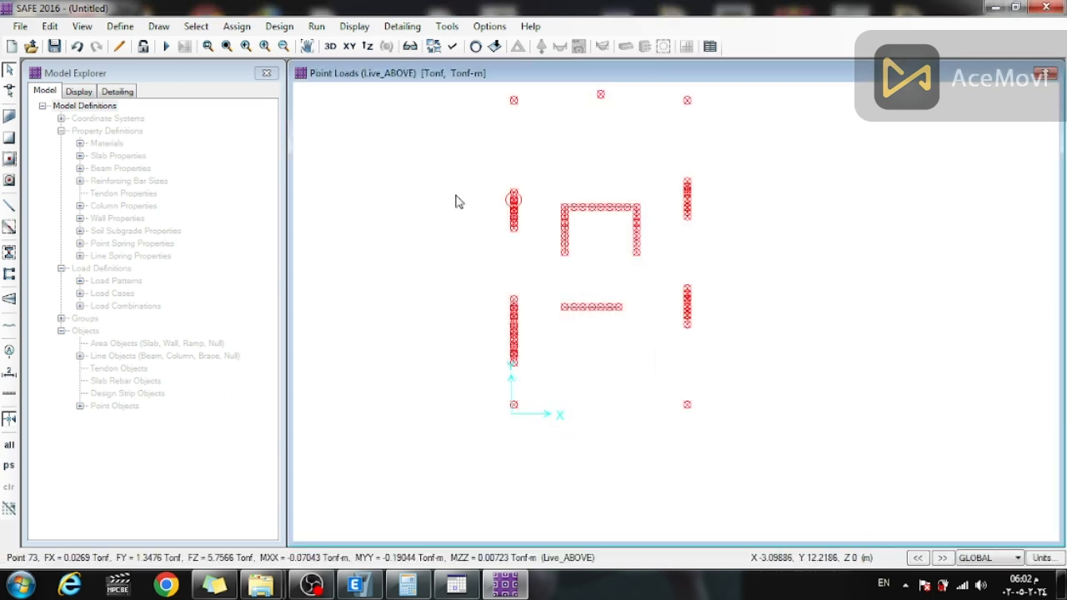
{"action": "left_click", "coordinate": [331, 47]}
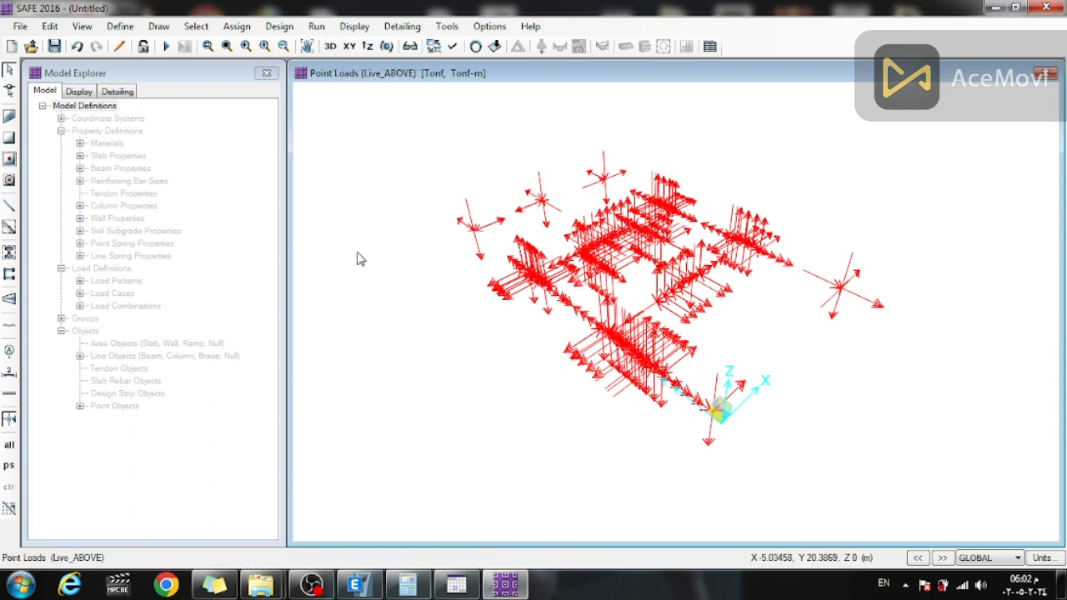
{"action": "left_click", "coordinate": [349, 47]}
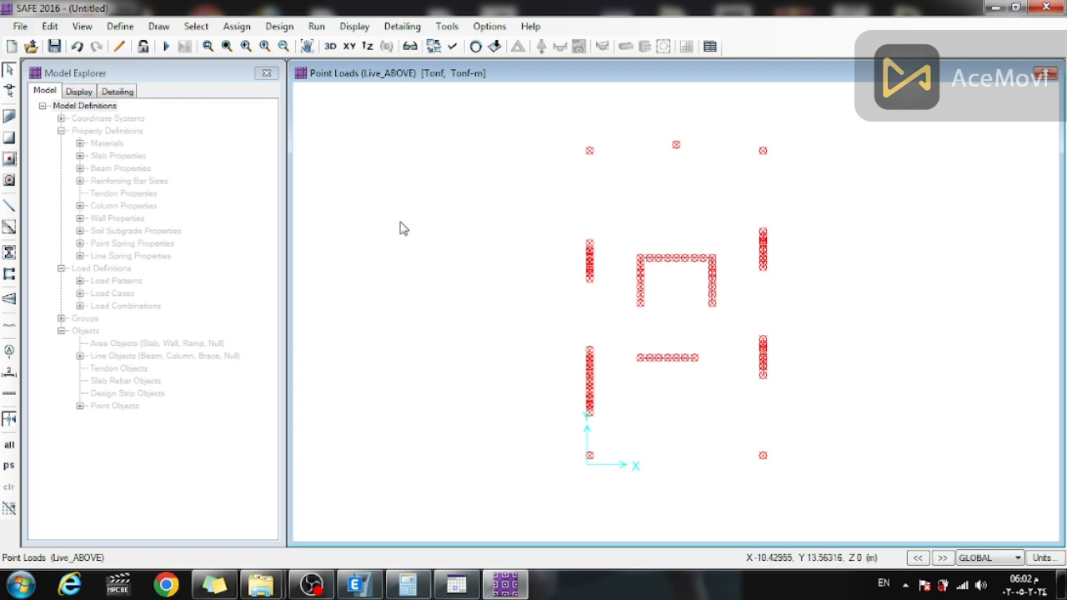
- Rename the CSAC30 concrete material as con and set its display color to light gray
{"action": "left_click", "coordinate": [117, 27]}
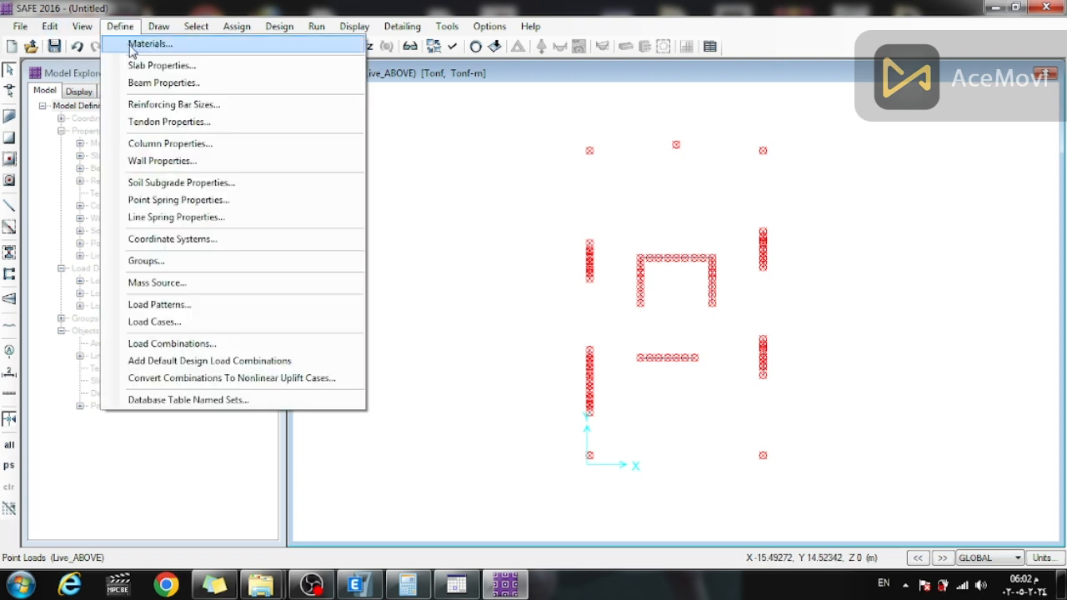
{"action": "left_click", "coordinate": [149, 44]}
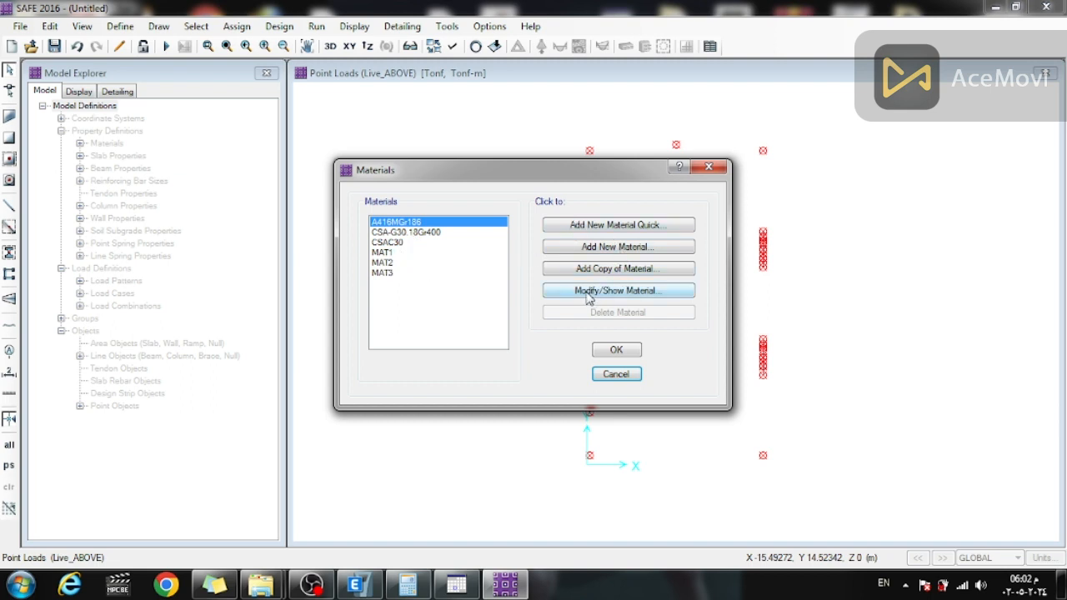
{"action": "left_click", "coordinate": [391, 242]}
{"action": "left_click", "coordinate": [585, 290]}
{"action": "left_click_drag", "start_coordinate": [569, 98], "coordinate": [491, 105]}
{"action": "type", "text": "con"}
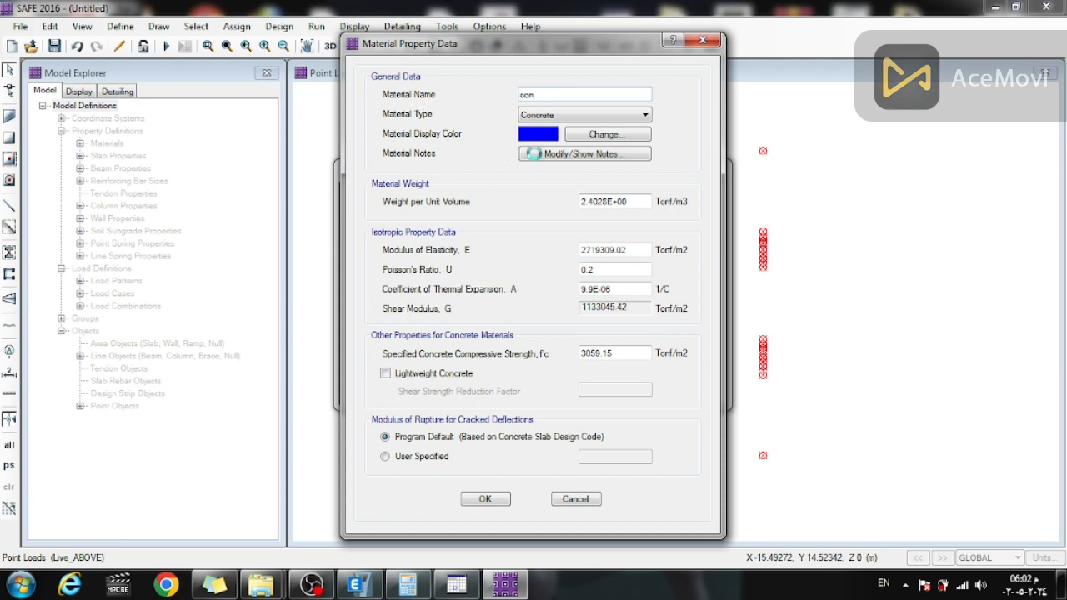
{"action": "left_click", "coordinate": [535, 140]}
{"action": "left_click", "coordinate": [477, 237]}
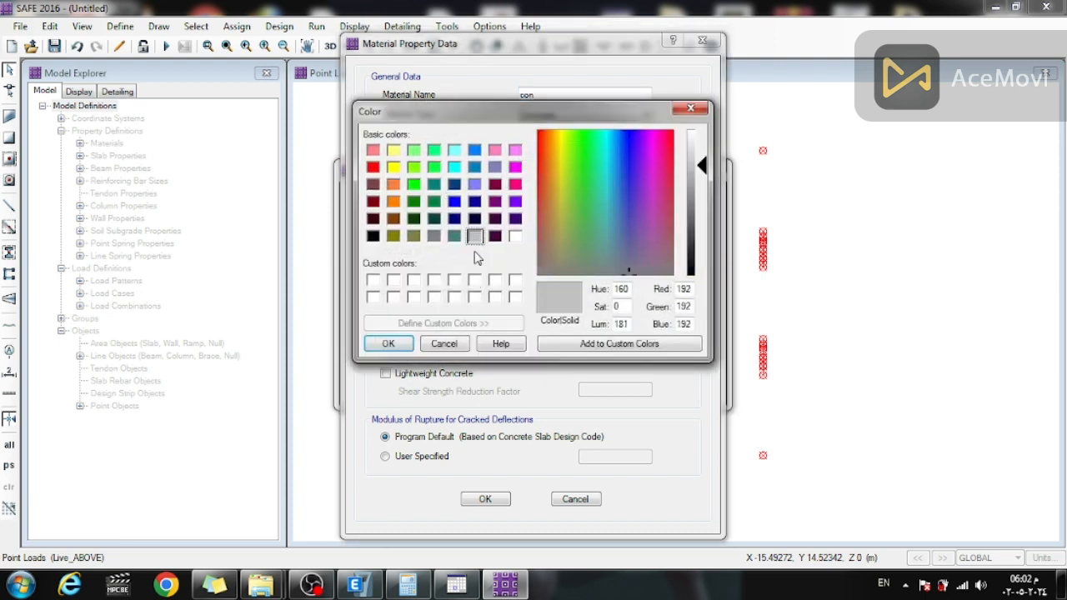
{"action": "left_click", "coordinate": [403, 342]}
- Set the con material's unit weight to 2.5 Tonf/m3 and its compressive strength f'c to 3000 Tonf/m2
{"action": "double_click", "coordinate": [629, 201]}
{"action": "type", "text": "2.5"}
{"action": "double_click", "coordinate": [639, 250]}
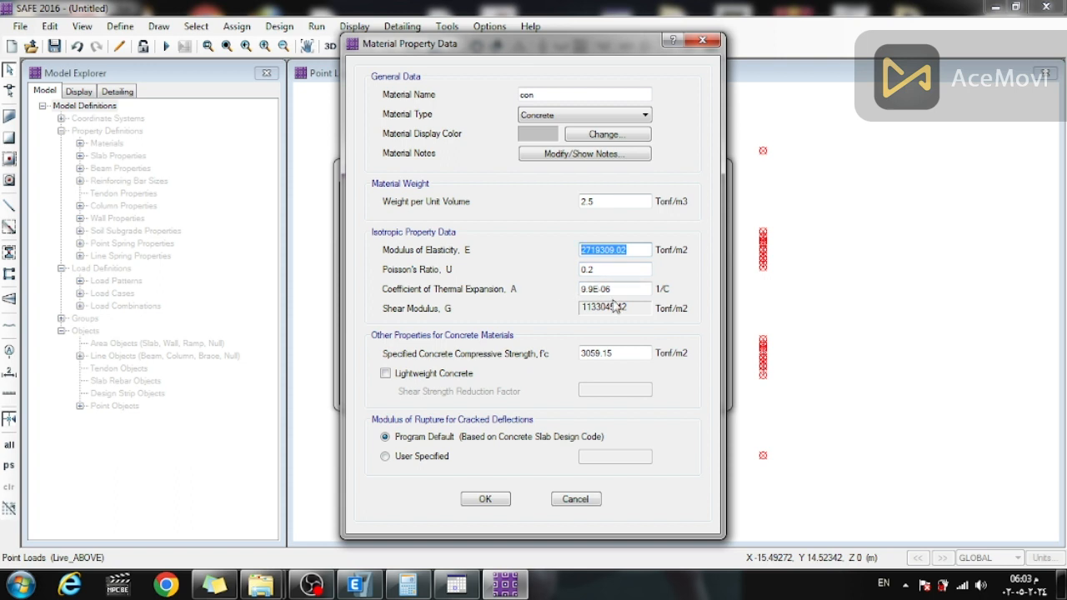
{"action": "left_click_drag", "start_coordinate": [619, 355], "coordinate": [535, 359]}
{"action": "type", "text": "3000"}
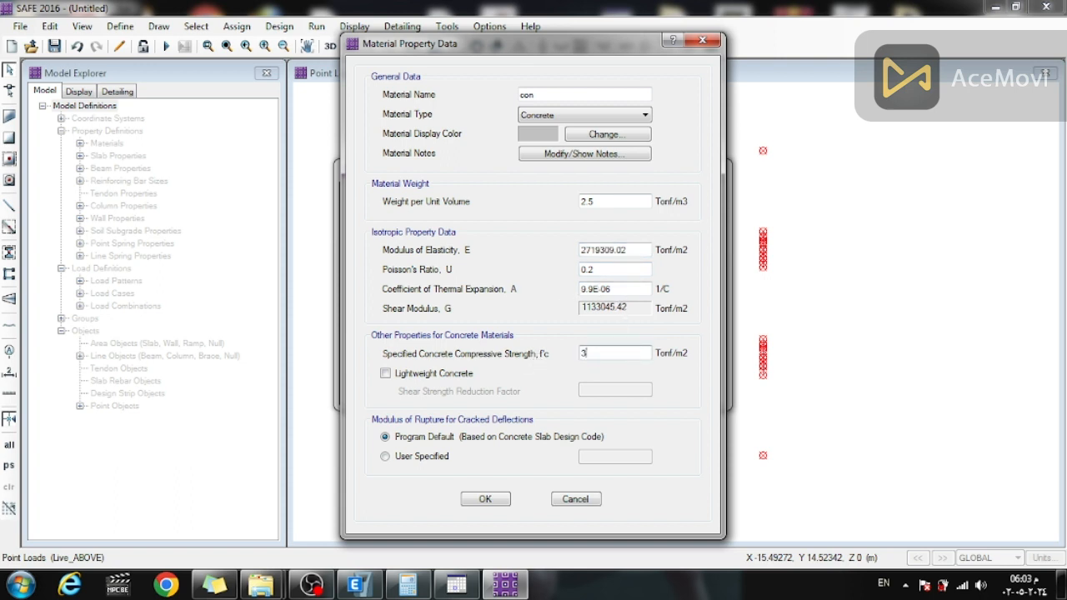
{"action": "left_click", "coordinate": [504, 504]}
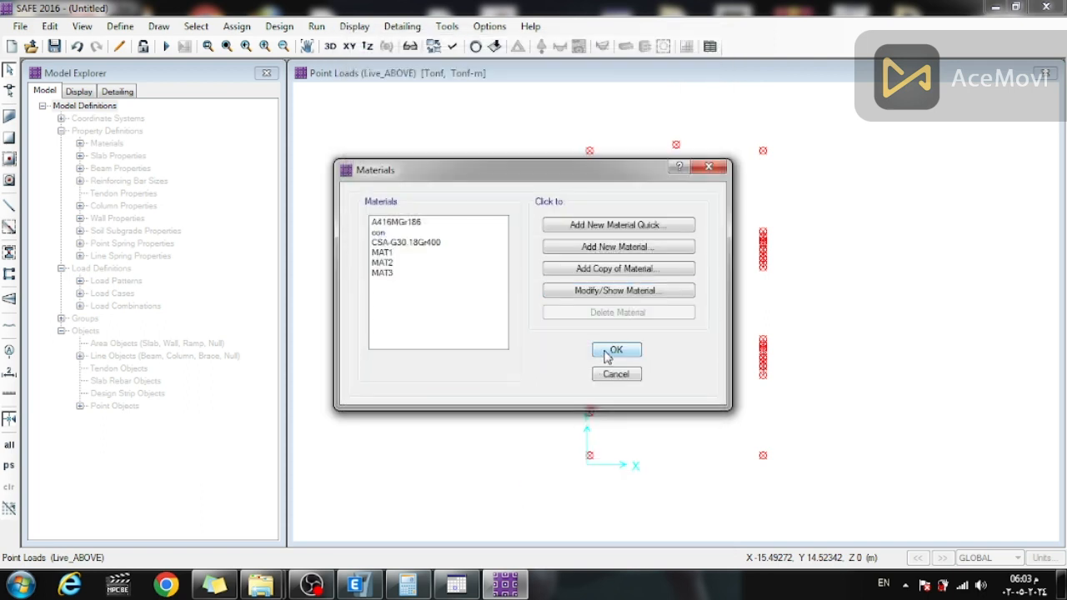
{"action": "left_click", "coordinate": [616, 350]}
- Add a slab property named raft1 with type Mat and a thickness of 1 m
{"action": "left_click", "coordinate": [120, 27]}
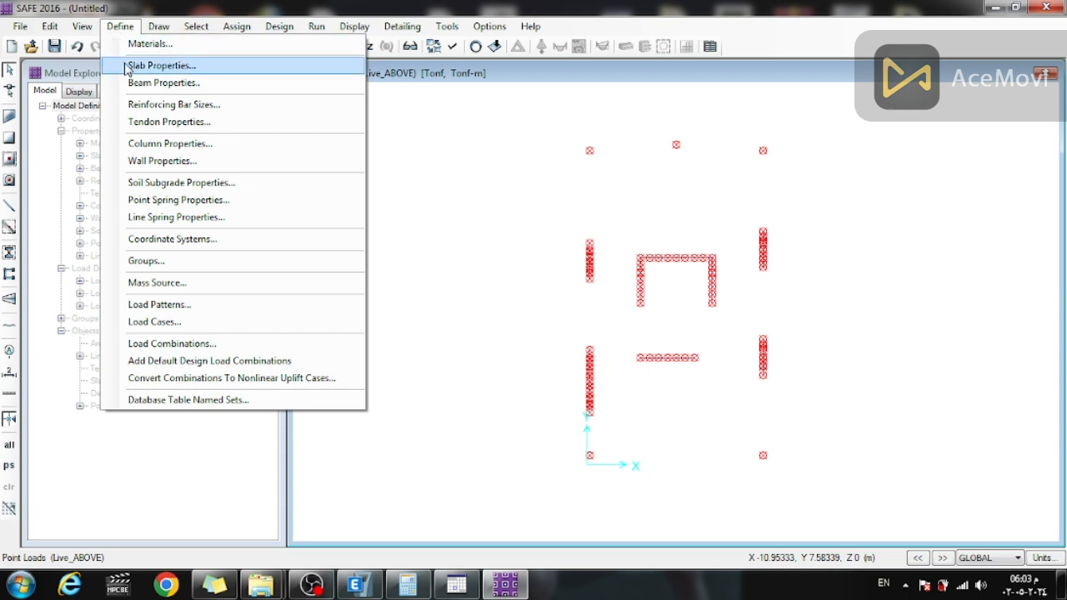
{"action": "left_click", "coordinate": [138, 65]}
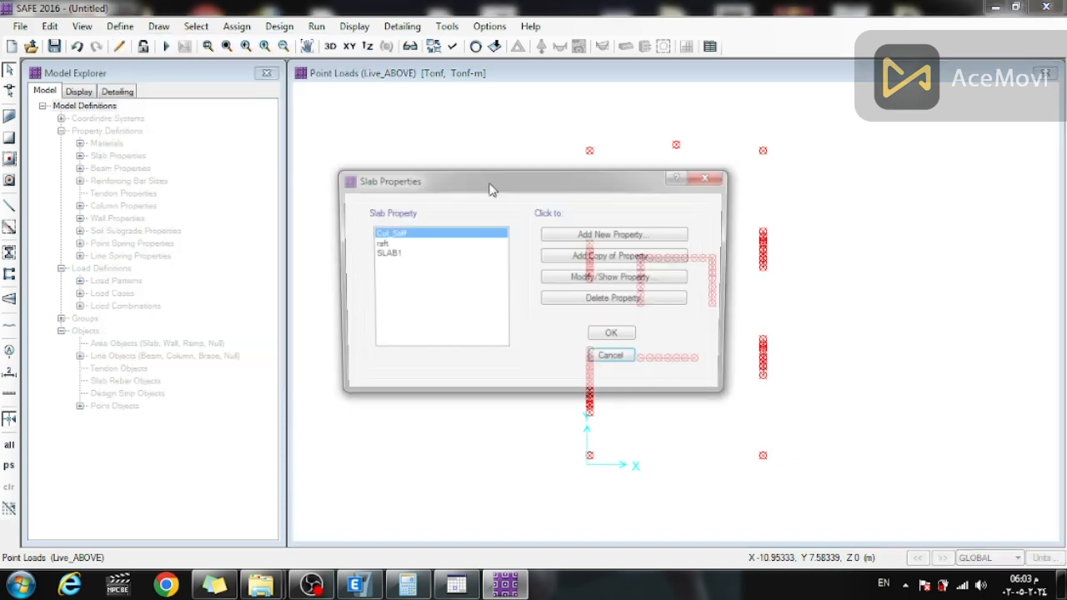
{"action": "left_click", "coordinate": [391, 244]}
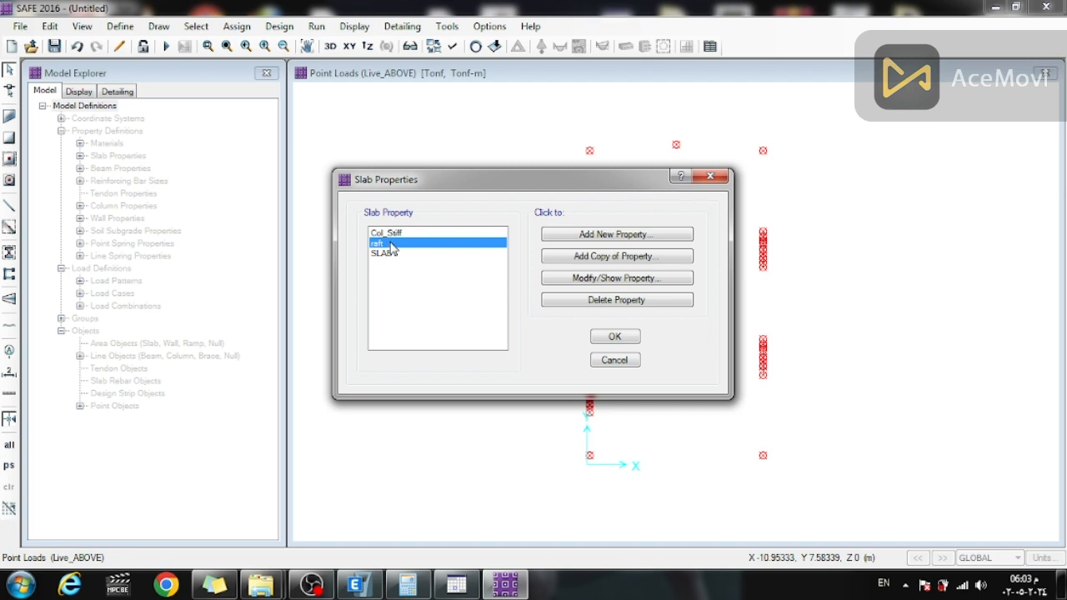
{"action": "left_click", "coordinate": [655, 236]}
{"action": "left_click_drag", "start_coordinate": [574, 147], "coordinate": [446, 158]}
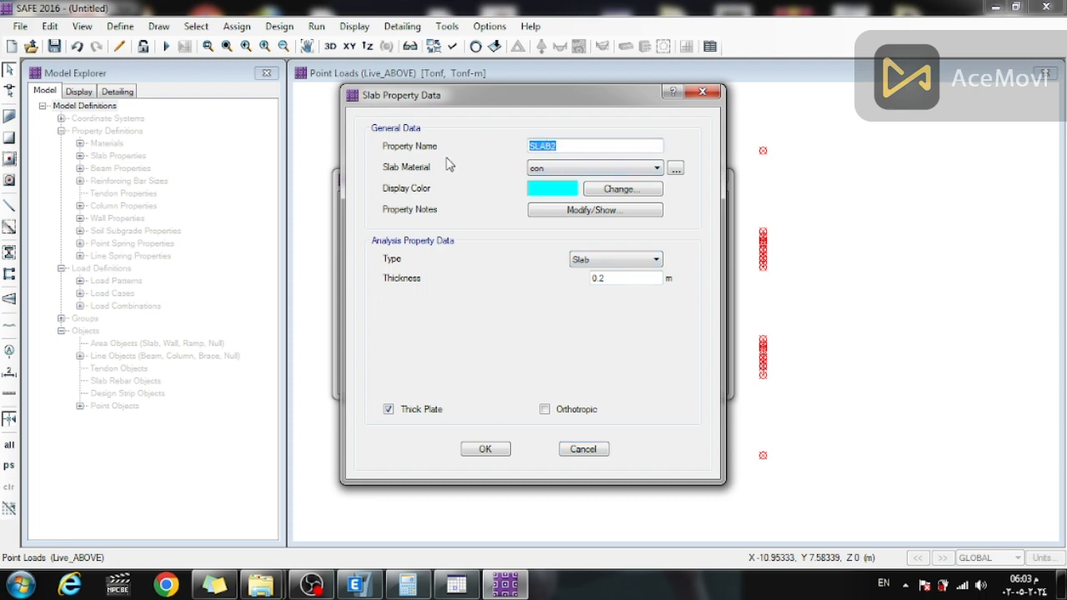
{"action": "type", "text": "raft1"}
{"action": "left_click", "coordinate": [593, 260]}
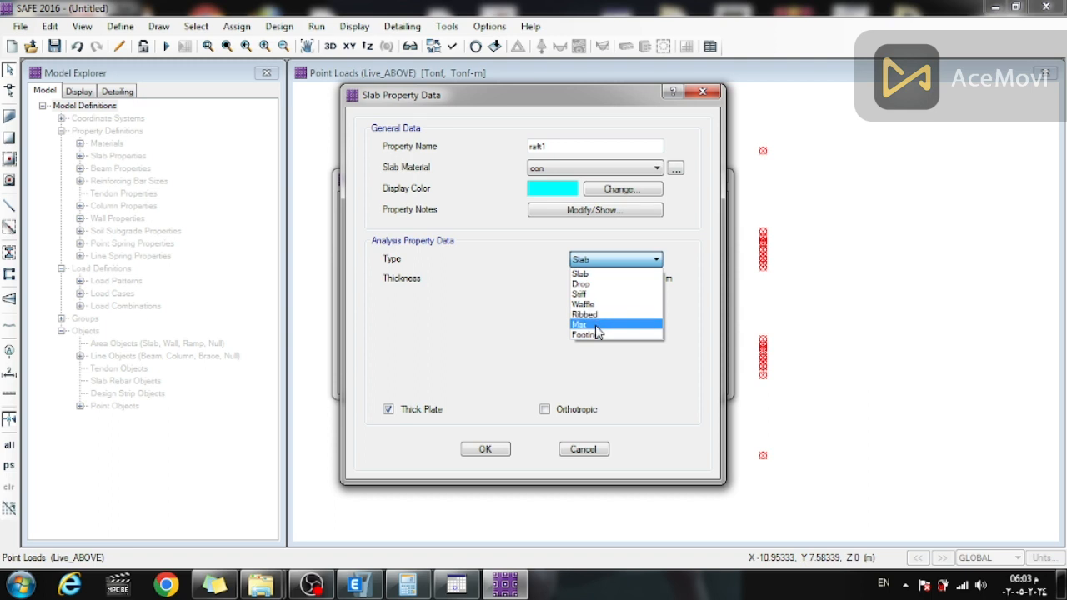
{"action": "left_click", "coordinate": [597, 324]}
{"action": "left_click_drag", "start_coordinate": [617, 279], "coordinate": [516, 286]}
{"action": "type", "text": "1"}
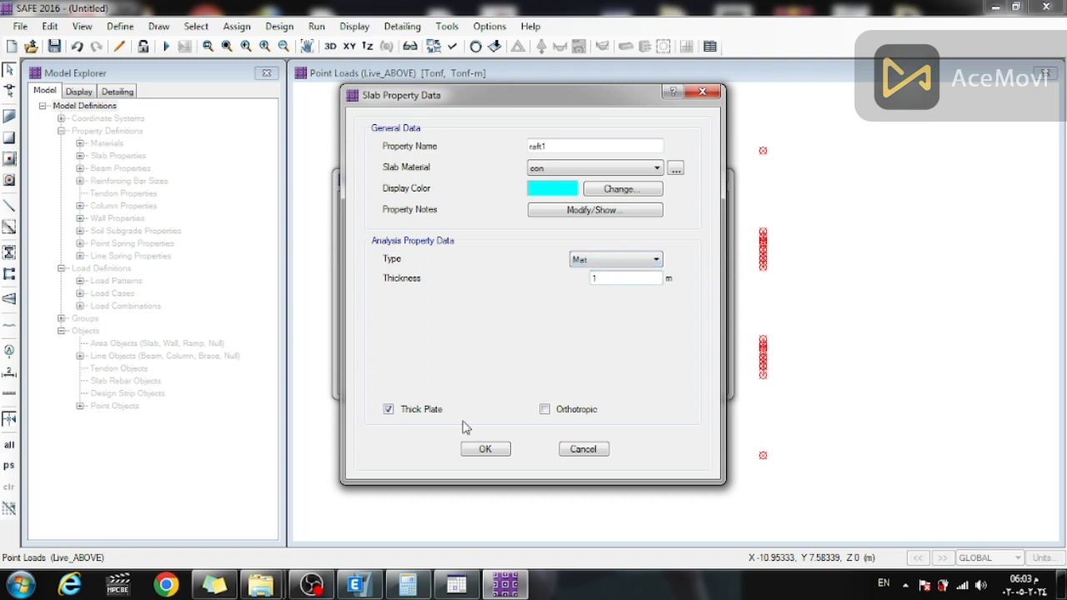
{"action": "left_click", "coordinate": [484, 449]}
{"action": "left_click", "coordinate": [615, 339]}
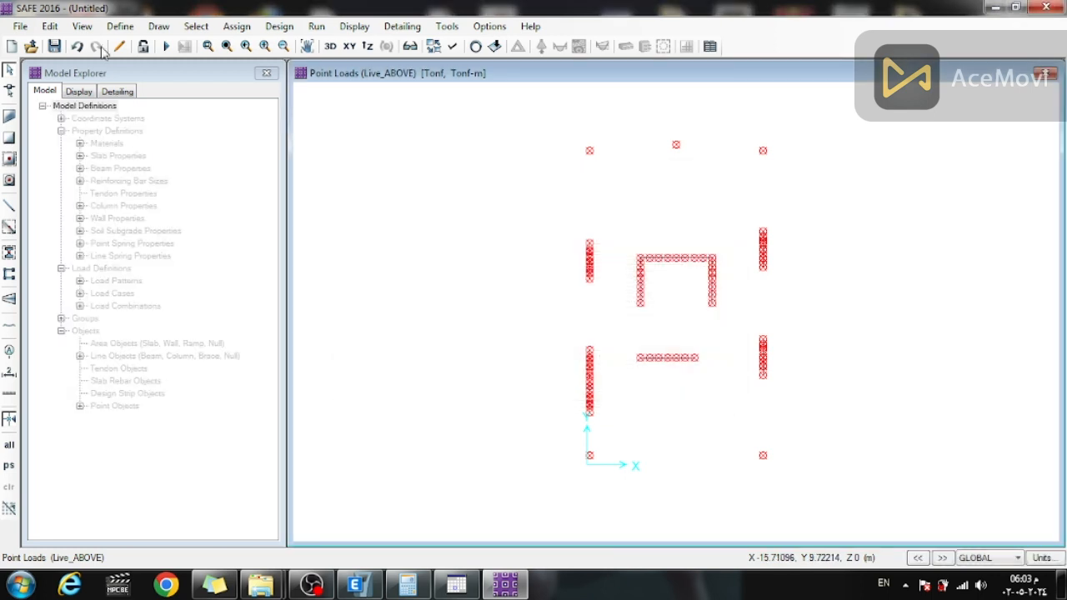
- Review the imported load patterns with their types and self-weight multipliers
{"action": "left_click", "coordinate": [119, 26]}
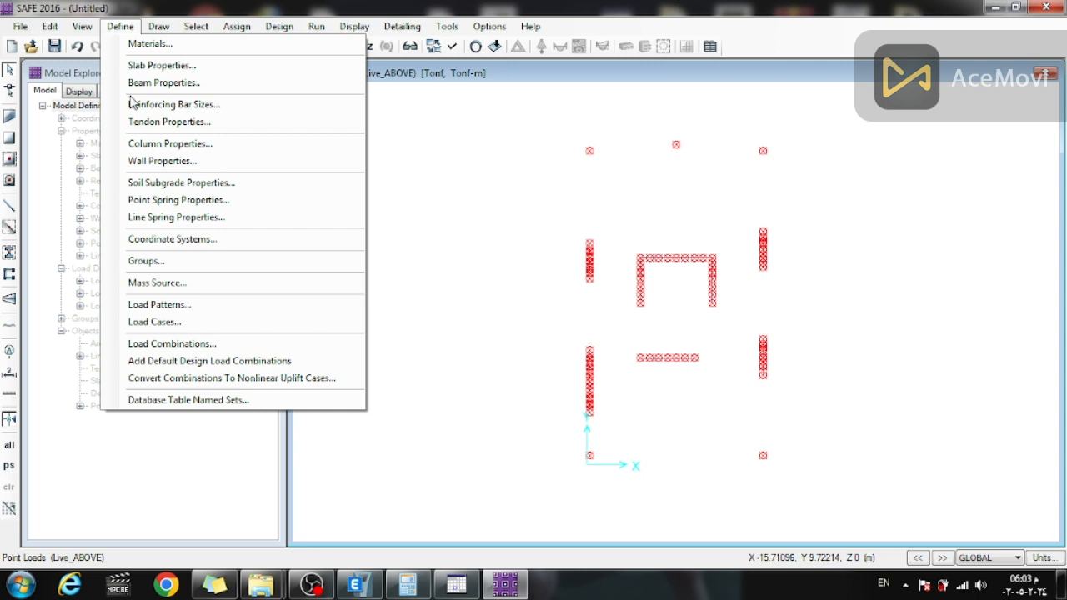
{"action": "left_click", "coordinate": [182, 306]}
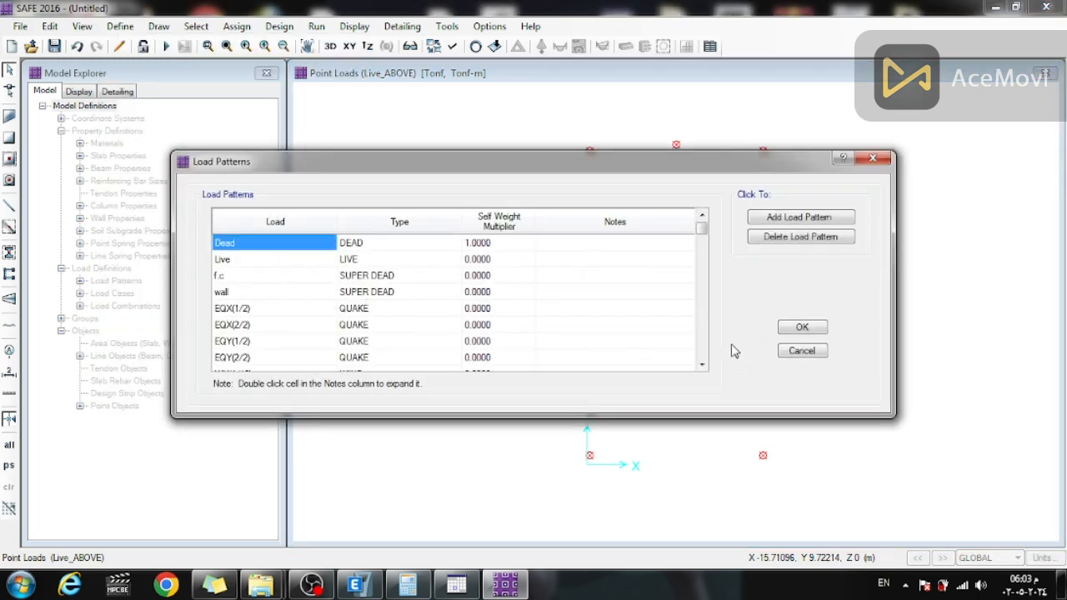
{"action": "left_click", "coordinate": [805, 327]}
- Examine the load cases and scale factors defined in the 1.2dl+1.6l.l and wo load combinations
{"action": "left_click", "coordinate": [120, 26]}
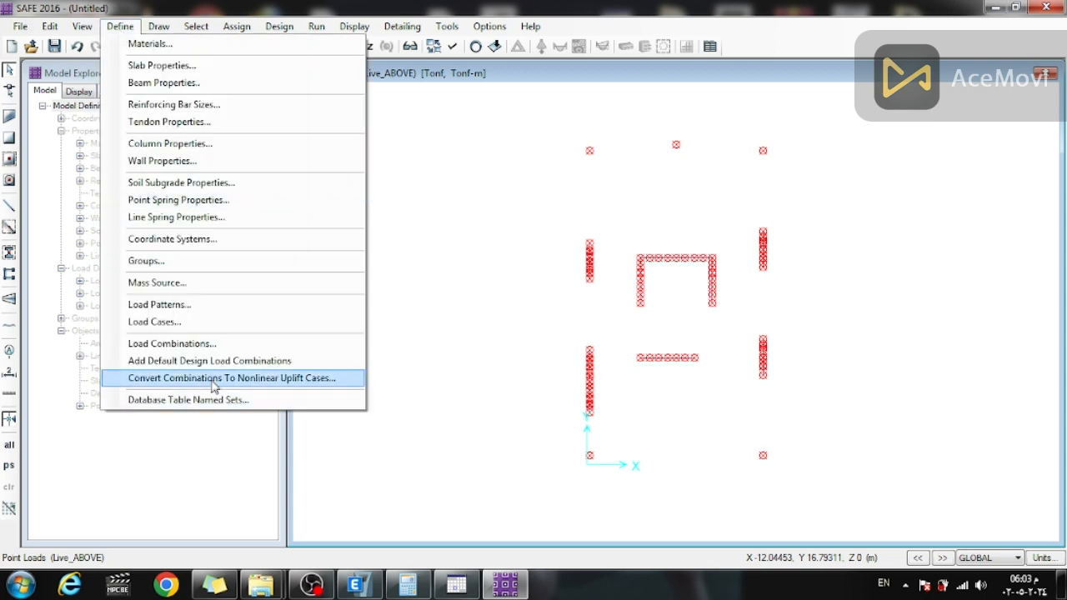
{"action": "left_click", "coordinate": [171, 343]}
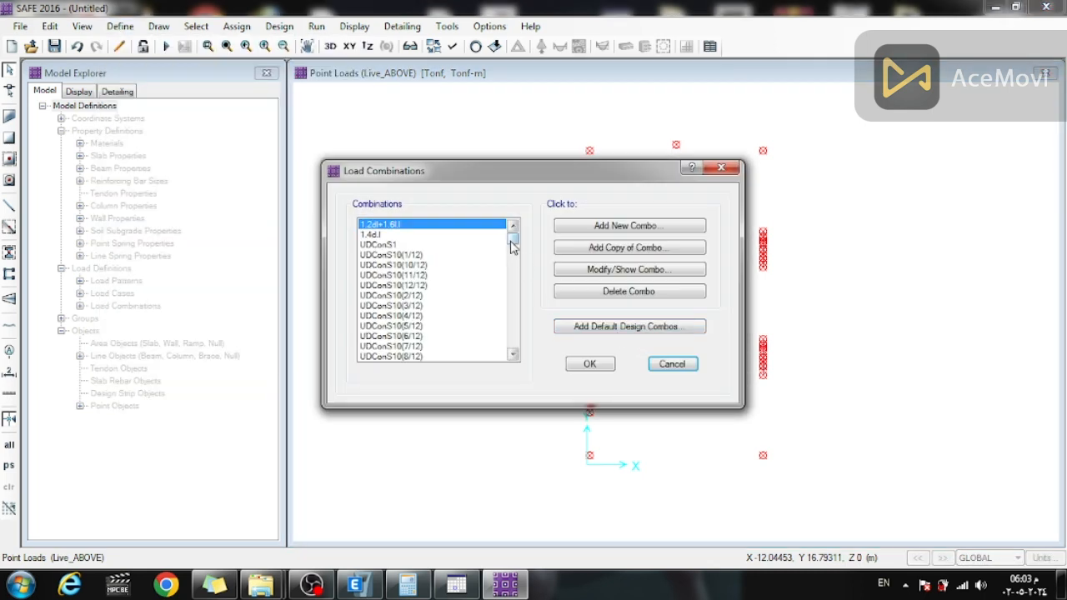
{"action": "left_click", "coordinate": [616, 269]}
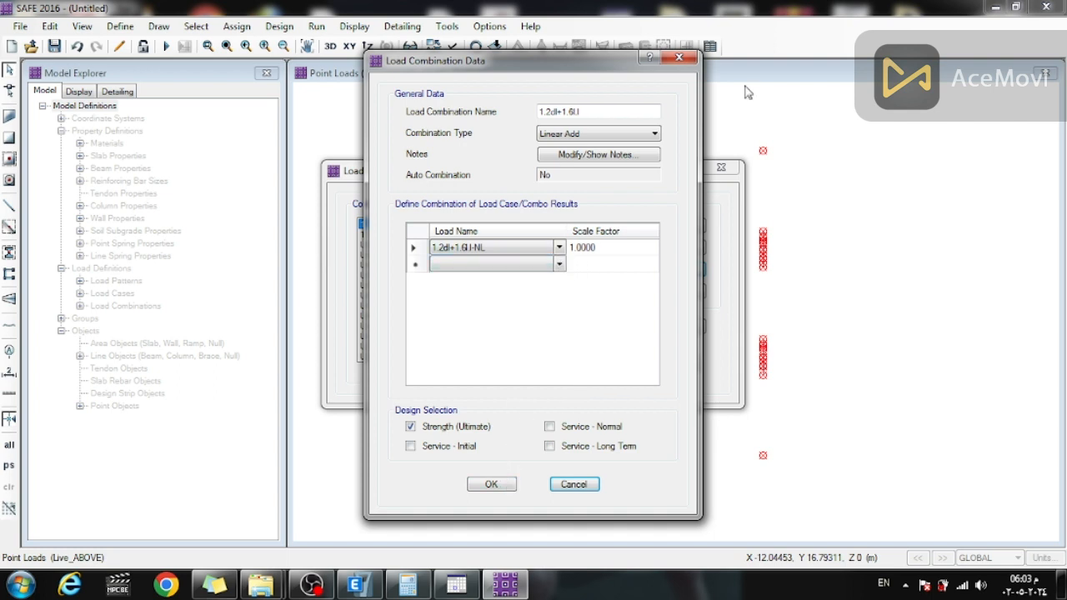
{"action": "left_click", "coordinate": [680, 57]}
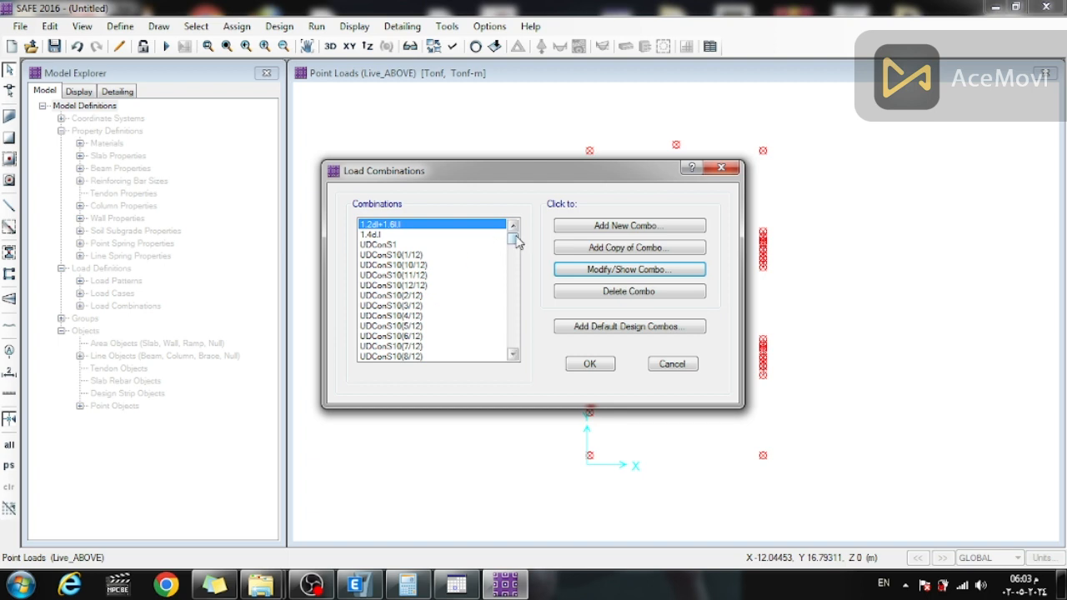
{"action": "left_click_drag", "start_coordinate": [517, 240], "coordinate": [512, 374]}
{"action": "left_click", "coordinate": [429, 357]}
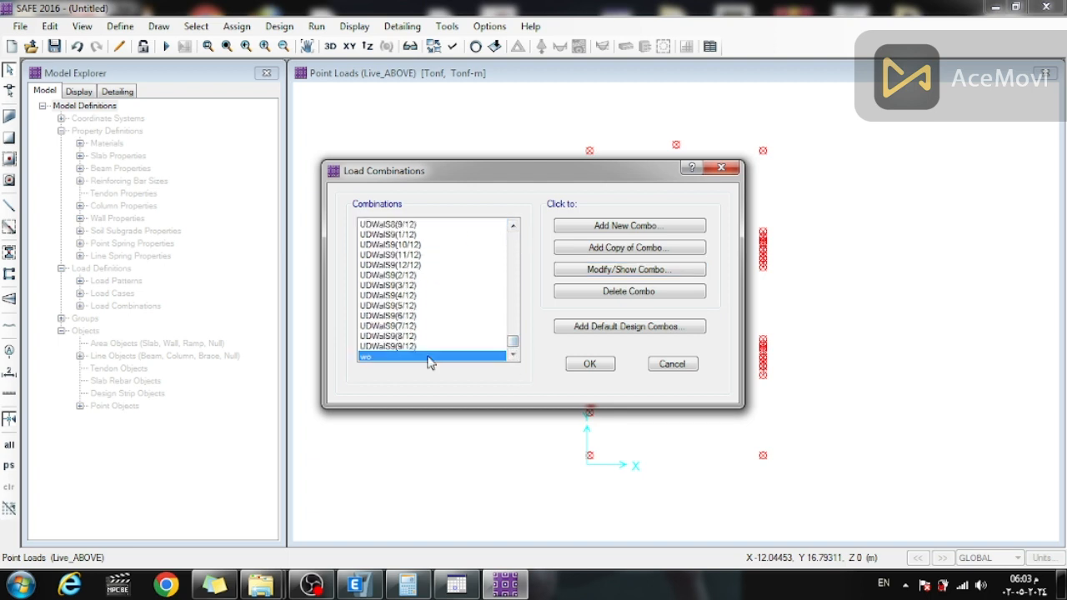
{"action": "left_click", "coordinate": [643, 271]}
{"action": "left_click", "coordinate": [522, 266]}
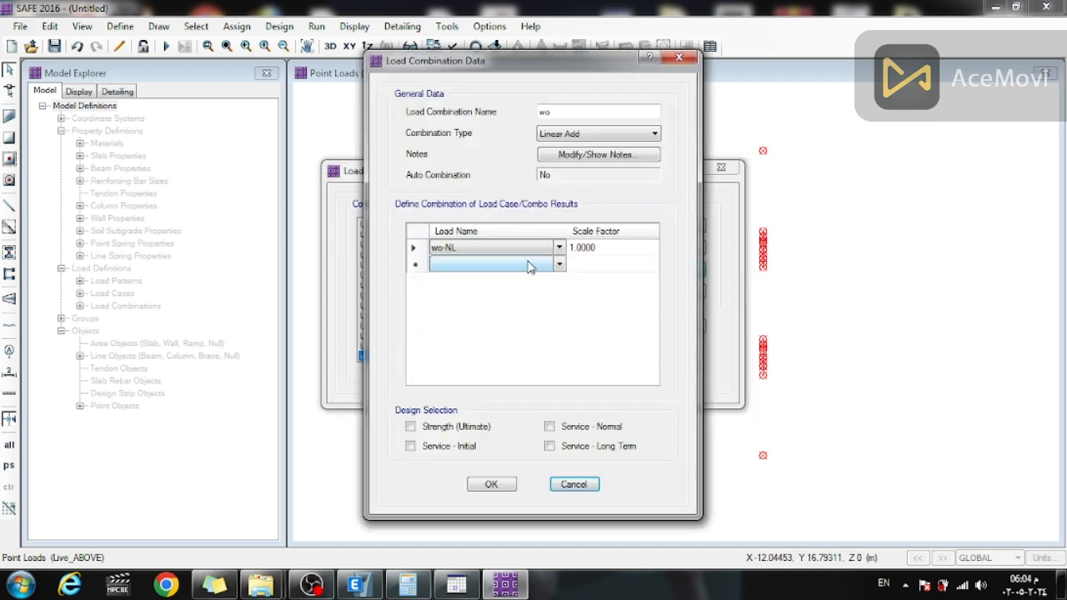
{"action": "left_click", "coordinate": [679, 56]}
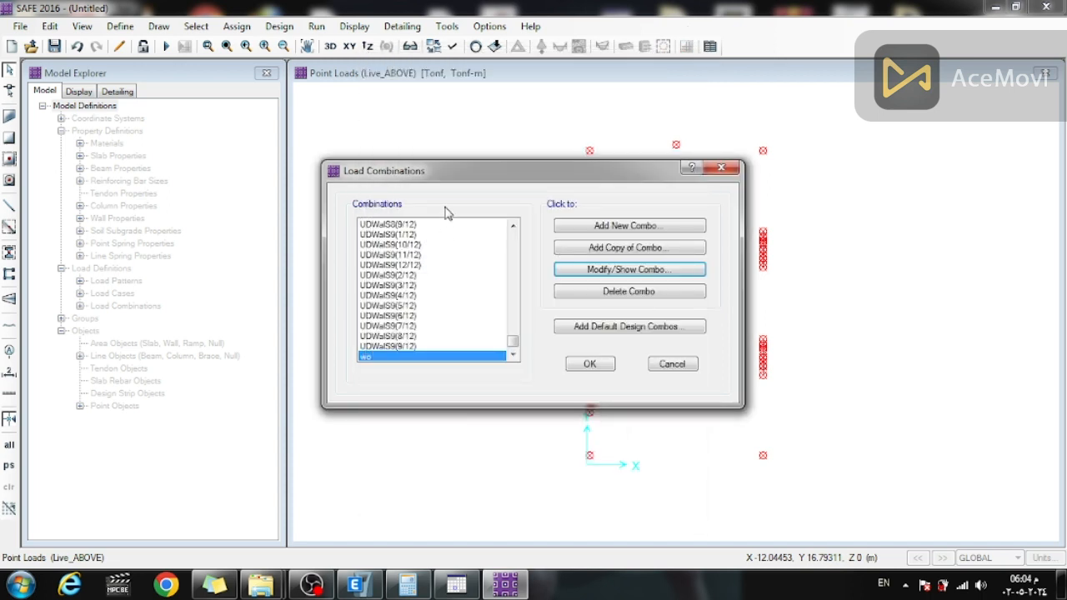
- Add a Linear Add load combination named wo1 and set its first load to Dead with a scale factor of 1
{"action": "left_click", "coordinate": [638, 227]}
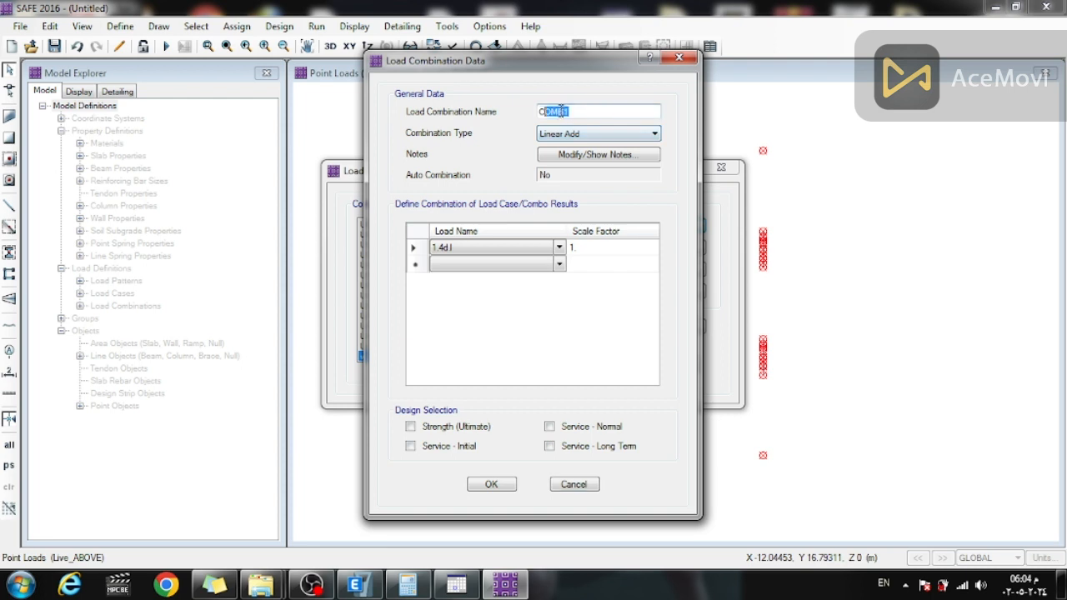
{"action": "type", "text": "wo1"}
{"action": "left_click", "coordinate": [560, 248]}
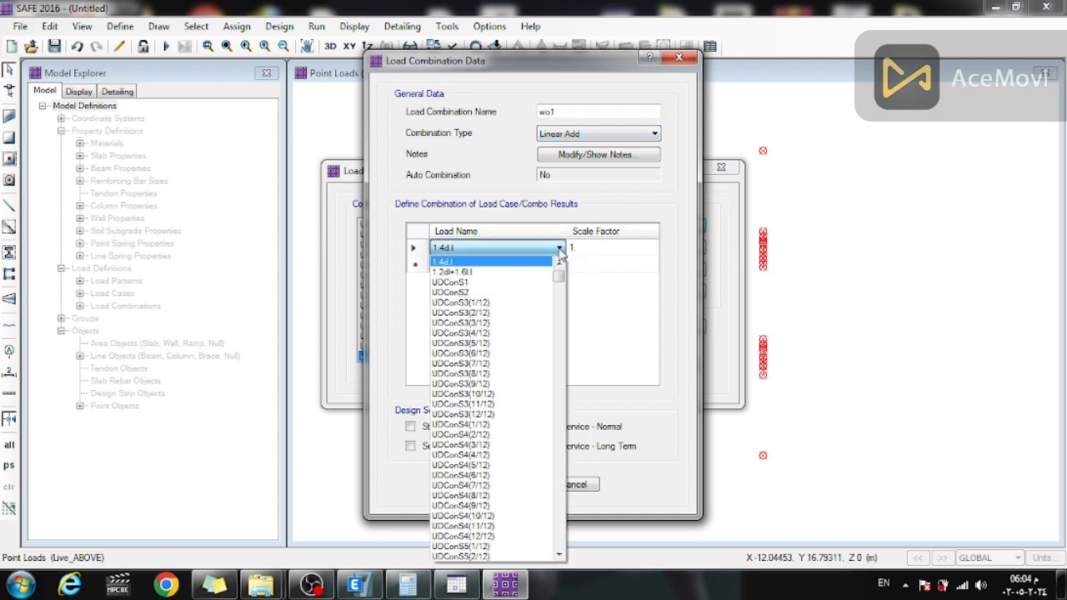
{"action": "scroll", "coordinate": [481, 427], "scroll_direction": "down", "scroll_amount": 10}
{"action": "scroll", "coordinate": [481, 427], "scroll_direction": "down", "scroll_amount": 20}
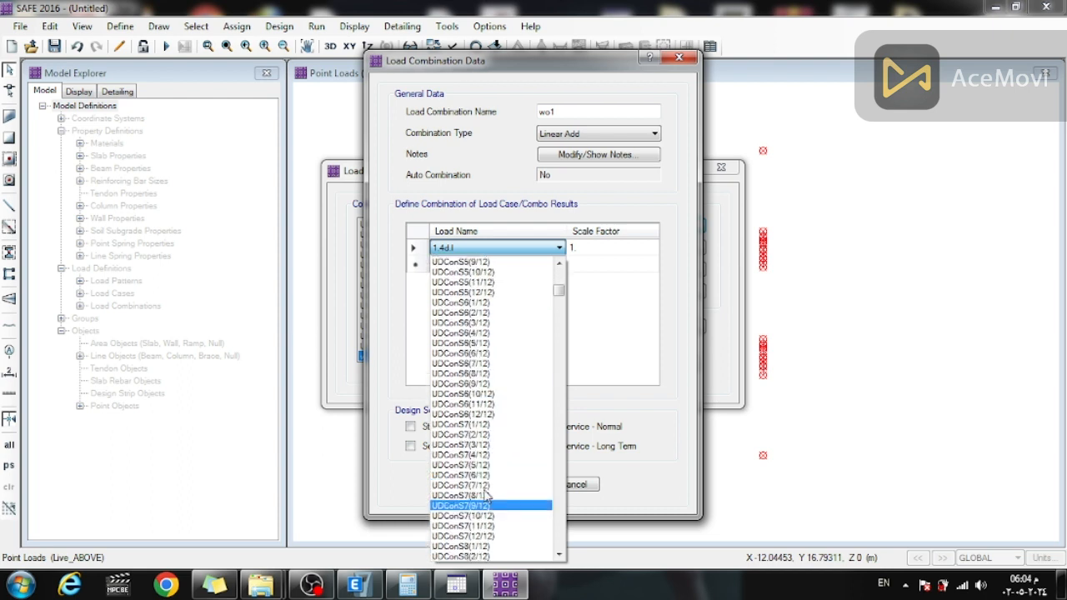
{"action": "scroll", "coordinate": [486, 538], "scroll_direction": "down", "scroll_amount": 20}
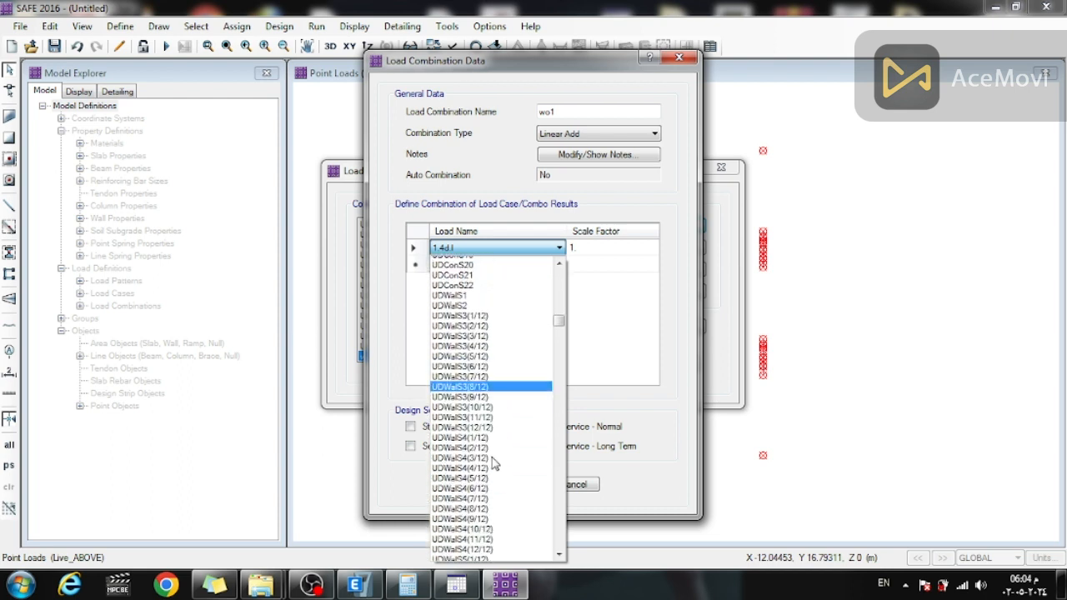
{"action": "left_click_drag", "start_coordinate": [558, 338], "coordinate": [561, 406]}
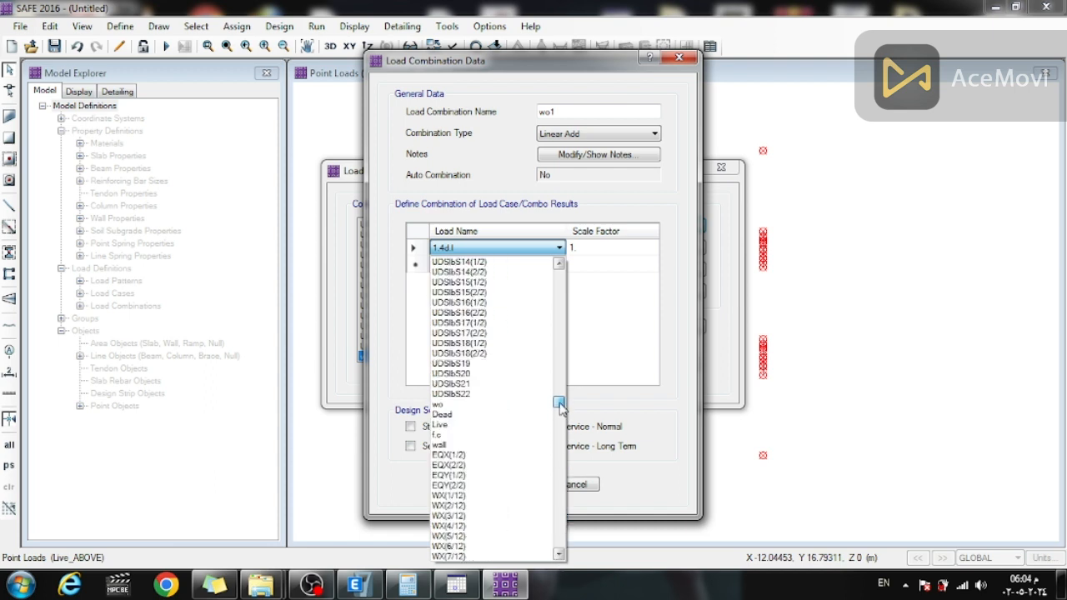
{"action": "left_click", "coordinate": [457, 414]}
- Include the Live load case as the second entry of the wo1 combination
{"action": "left_click", "coordinate": [560, 265]}
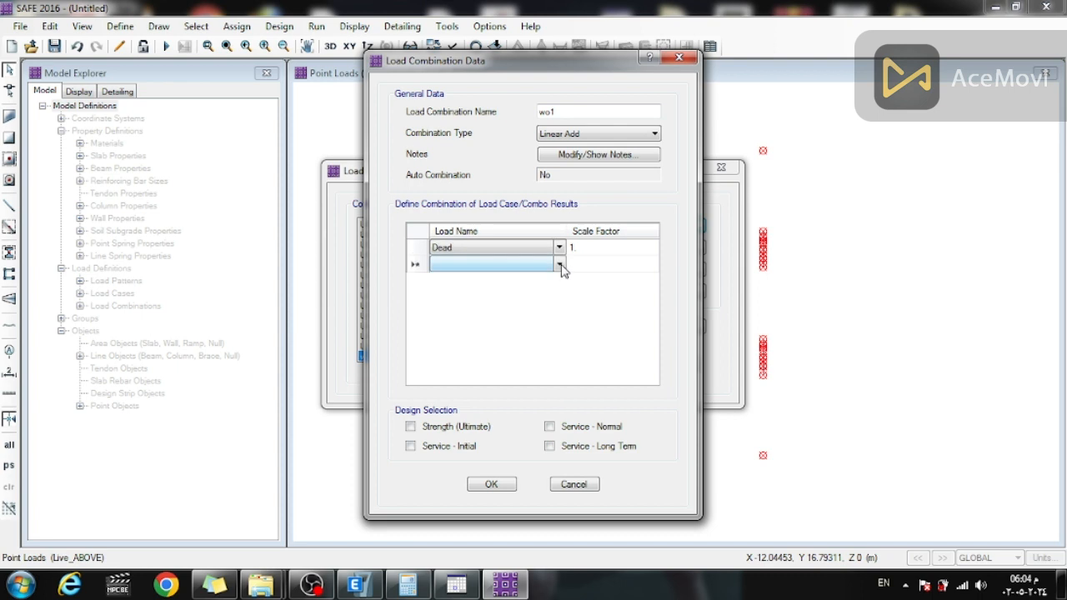
{"action": "left_click", "coordinate": [561, 265]}
{"action": "scroll", "coordinate": [482, 517], "scroll_direction": "down", "scroll_amount": 20}
{"action": "scroll", "coordinate": [473, 534], "scroll_direction": "down", "scroll_amount": 15}
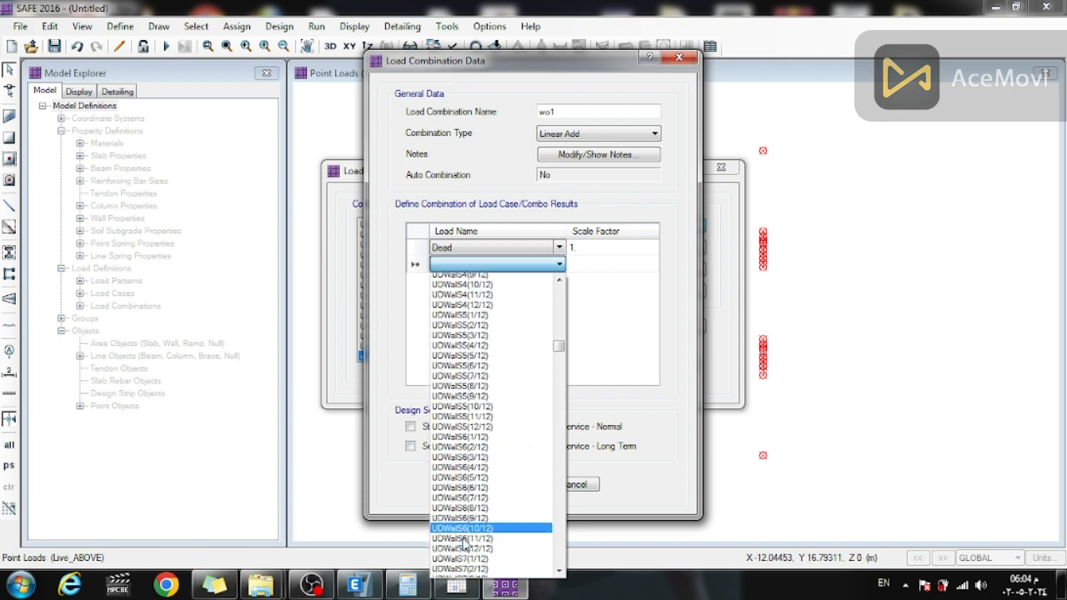
{"action": "scroll", "coordinate": [461, 547], "scroll_direction": "down", "scroll_amount": 3}
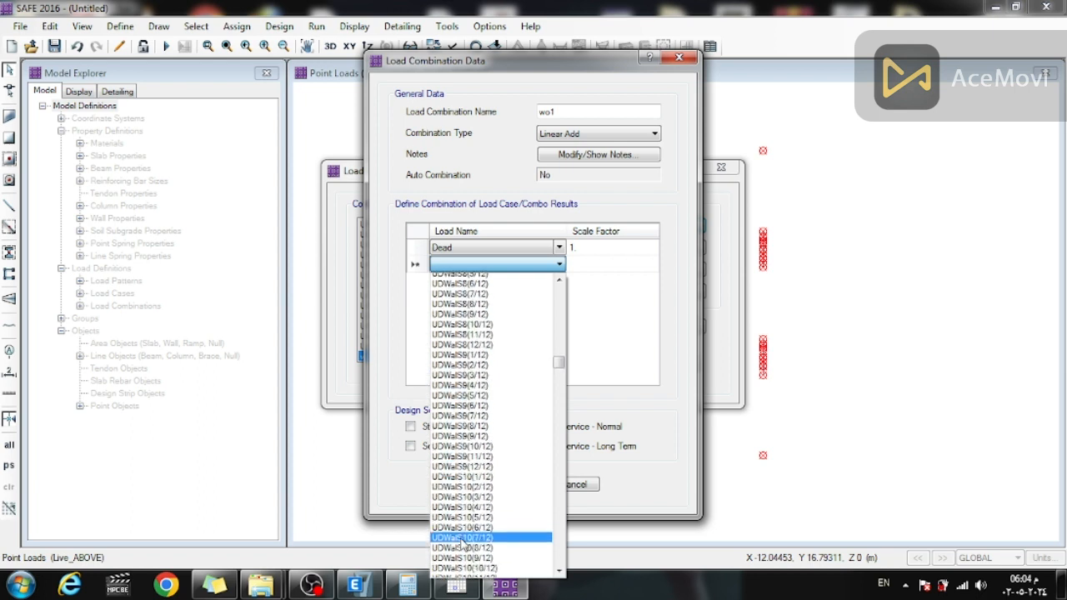
{"action": "scroll", "coordinate": [469, 531], "scroll_direction": "down", "scroll_amount": 3}
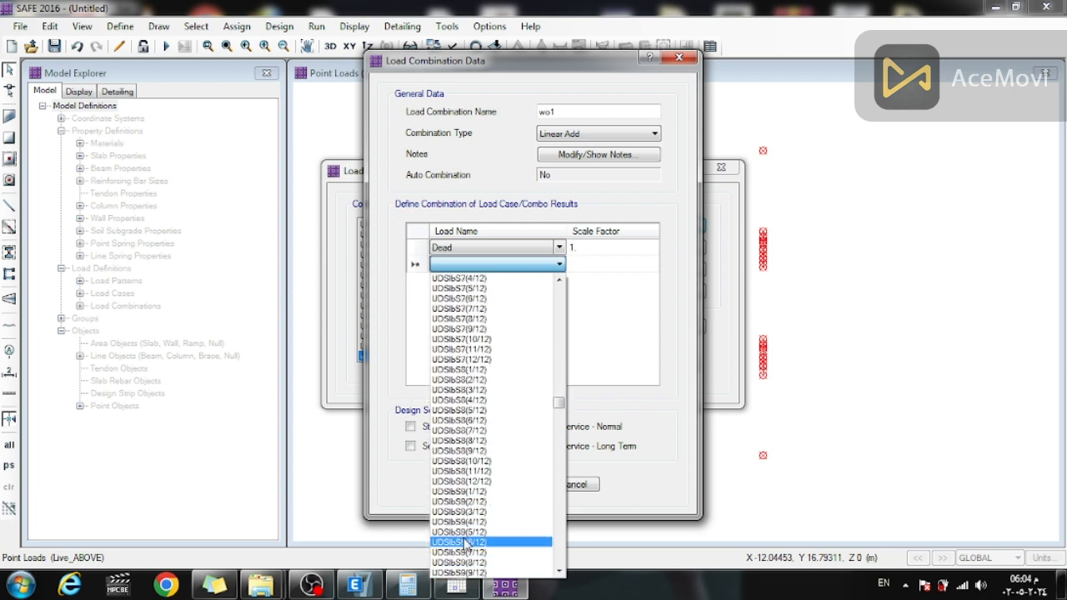
{"action": "scroll", "coordinate": [465, 564], "scroll_direction": "down", "scroll_amount": 4}
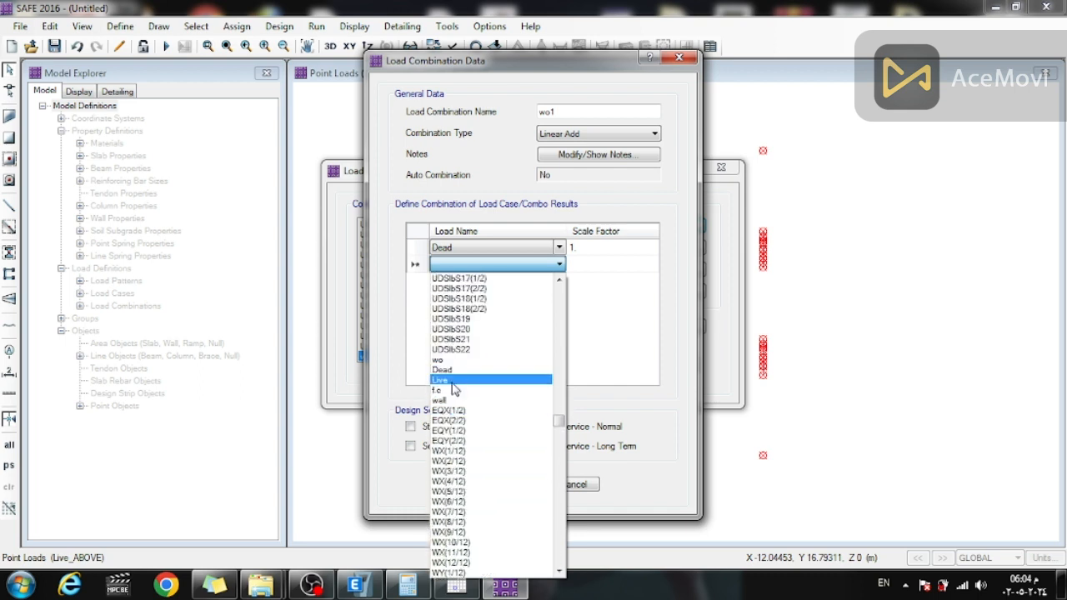
{"action": "left_click", "coordinate": [454, 381]}
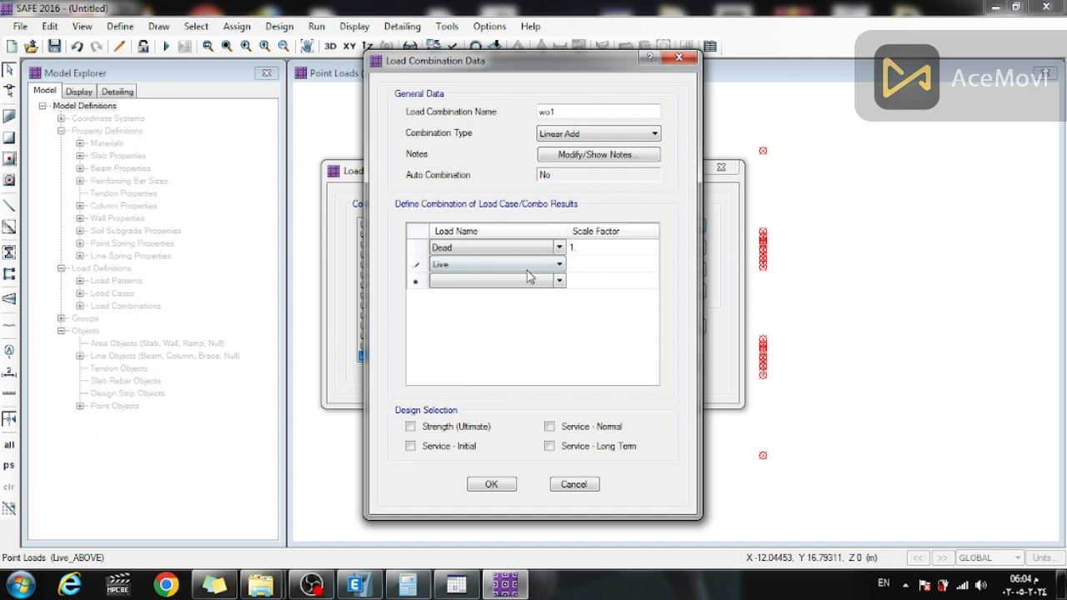
- Include the wall load case in wo1 with a scale factor of 1 and save the load combinations
{"action": "left_click", "coordinate": [563, 282]}
{"action": "left_click", "coordinate": [560, 282]}
{"action": "scroll", "coordinate": [501, 534], "scroll_direction": "down", "scroll_amount": 15}
{"action": "scroll", "coordinate": [501, 534], "scroll_direction": "down", "scroll_amount": 10}
{"action": "scroll", "coordinate": [460, 534], "scroll_direction": "down", "scroll_amount": 15}
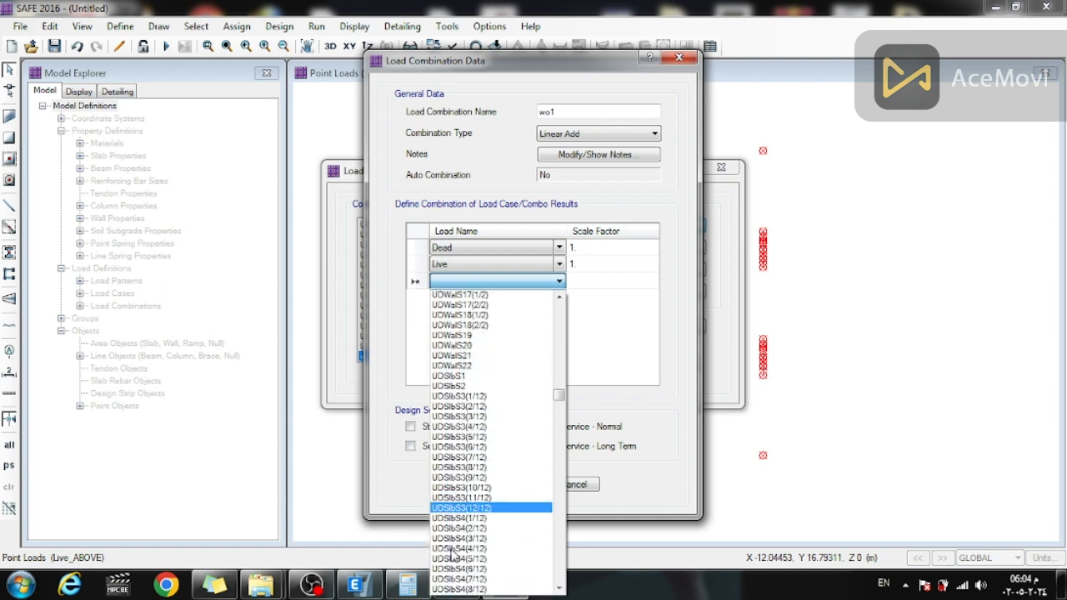
{"action": "scroll", "coordinate": [451, 552], "scroll_direction": "down", "scroll_amount": 20}
{"action": "scroll", "coordinate": [451, 557], "scroll_direction": "down", "scroll_amount": 14}
{"action": "scroll", "coordinate": [448, 558], "scroll_direction": "down", "scroll_amount": 7}
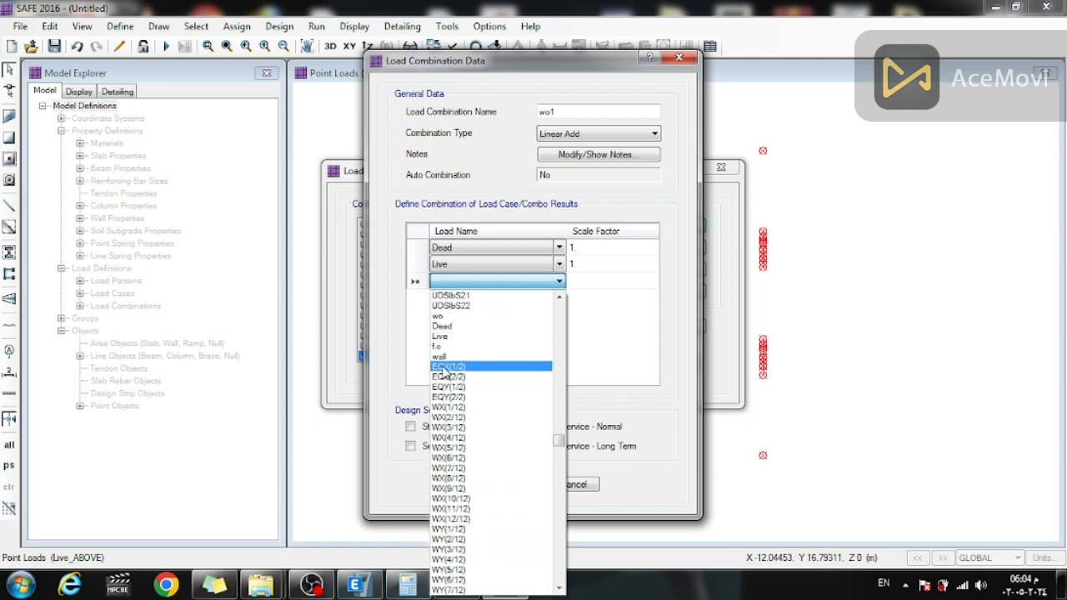
{"action": "left_click", "coordinate": [442, 356]}
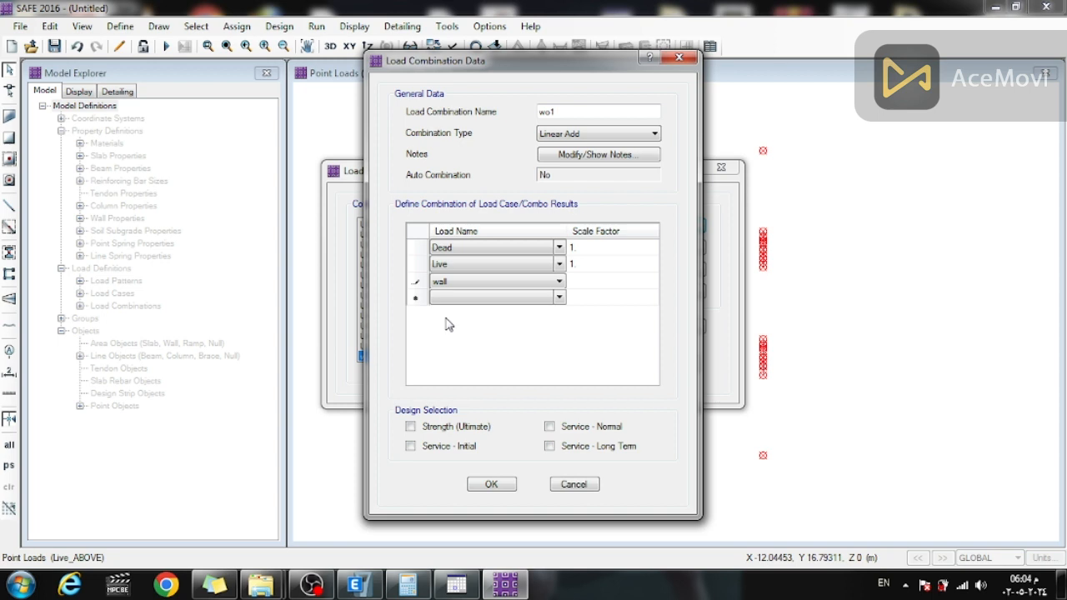
{"action": "left_click", "coordinate": [586, 286]}
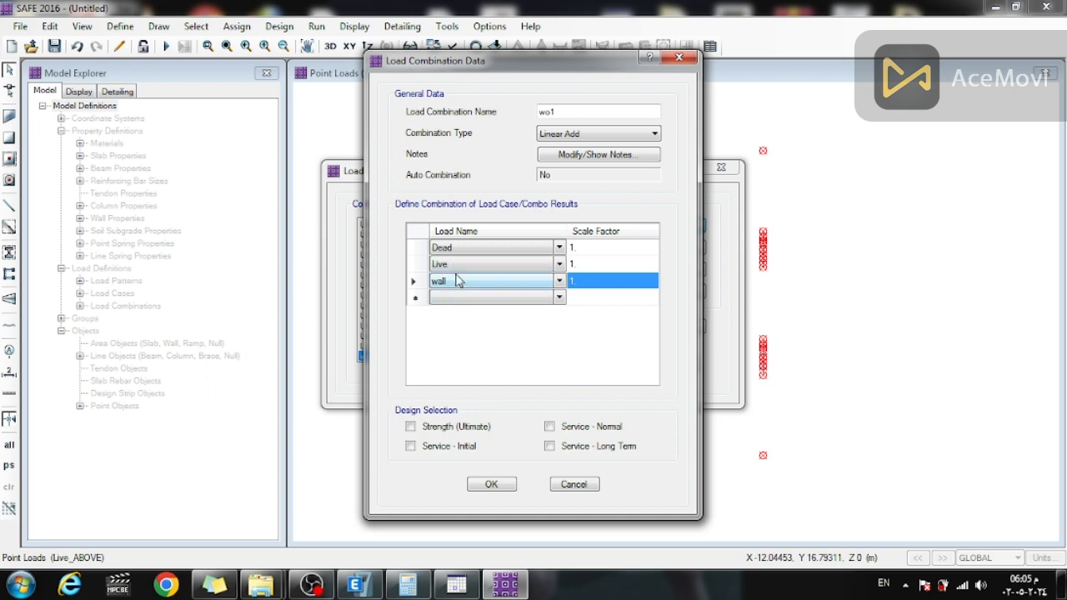
{"action": "left_click", "coordinate": [487, 486]}
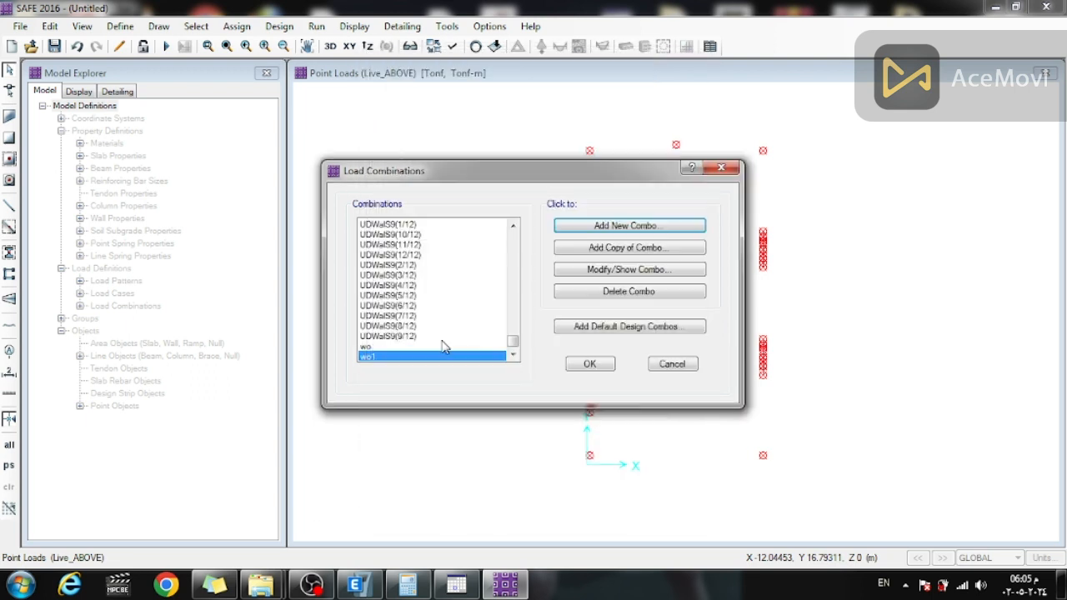
{"action": "left_click", "coordinate": [589, 363]}
{"action": "left_click", "coordinate": [115, 27]}
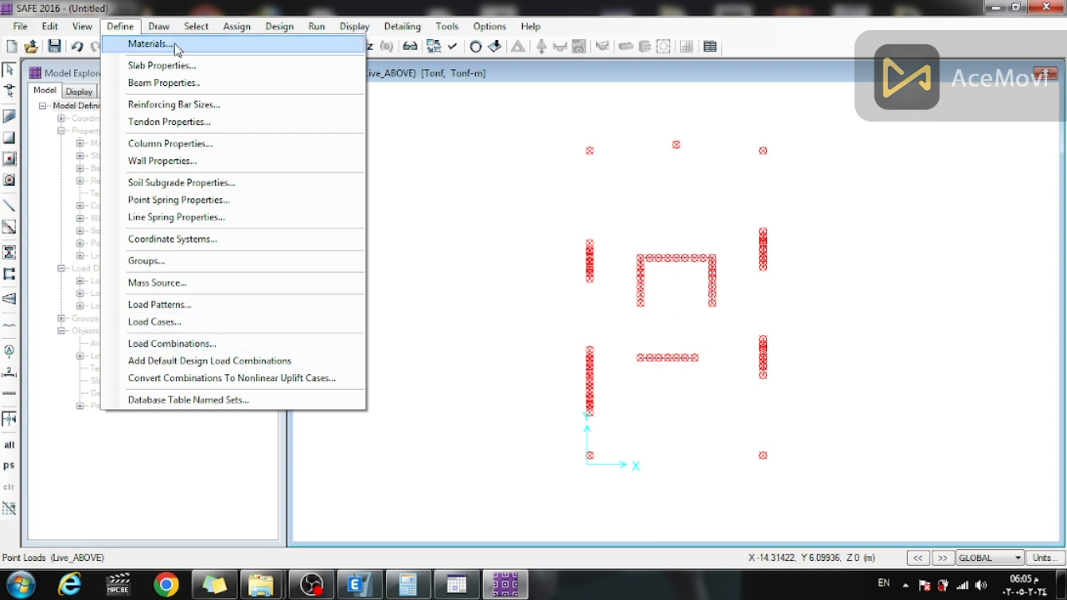
{"action": "key", "text": "Escape"}
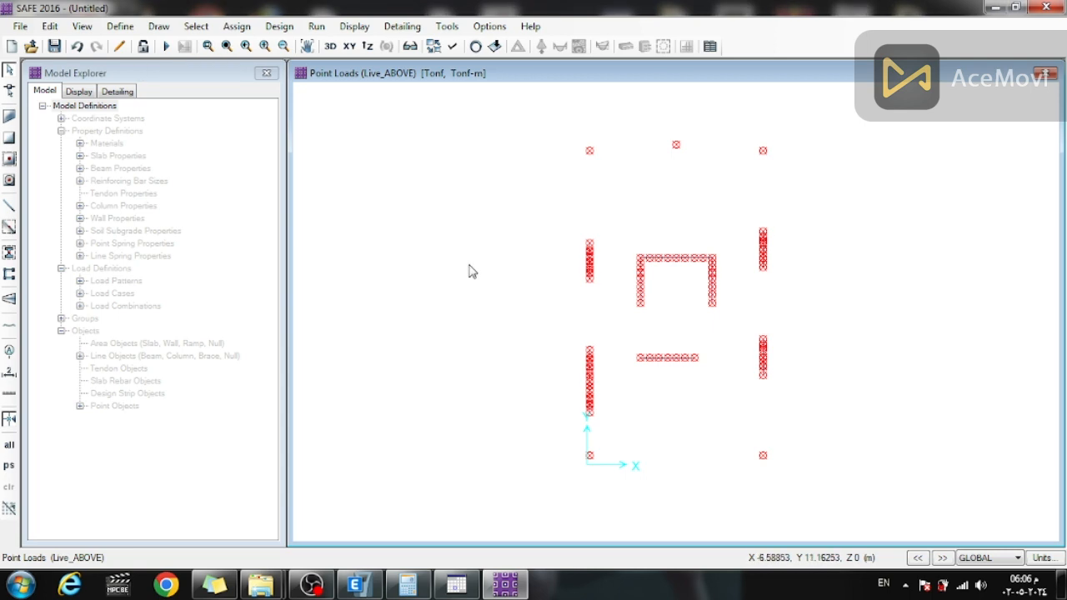
- Import the raft DXF file as an architectural plan with CAD drawing units of m, inserted at the origin with centre lines added
{"action": "left_click", "coordinate": [18, 26]}
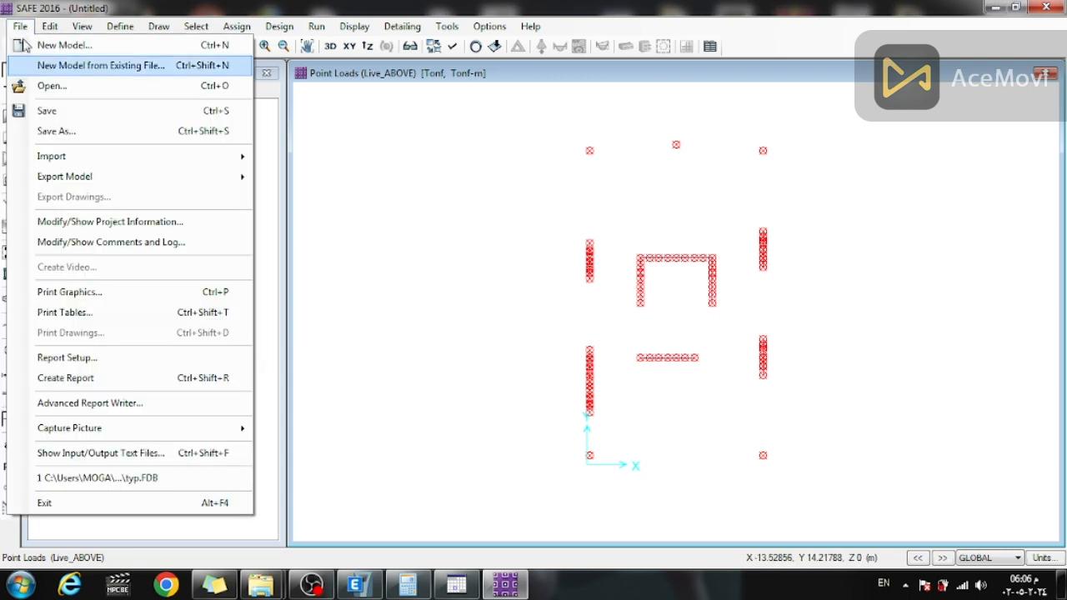
{"action": "mouse_move", "coordinate": [210, 164]}
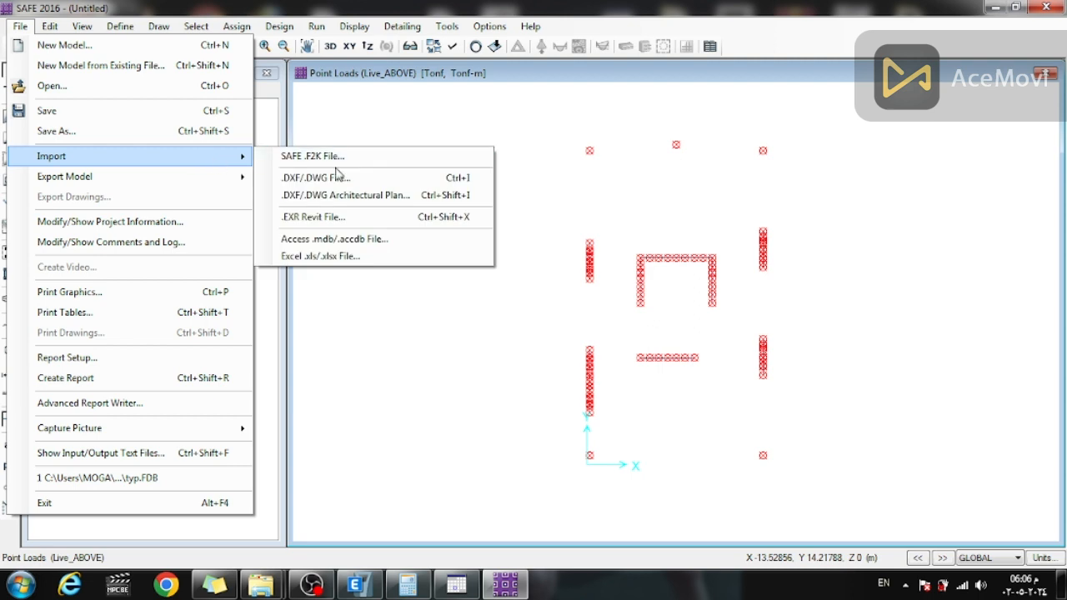
{"action": "left_click", "coordinate": [342, 196]}
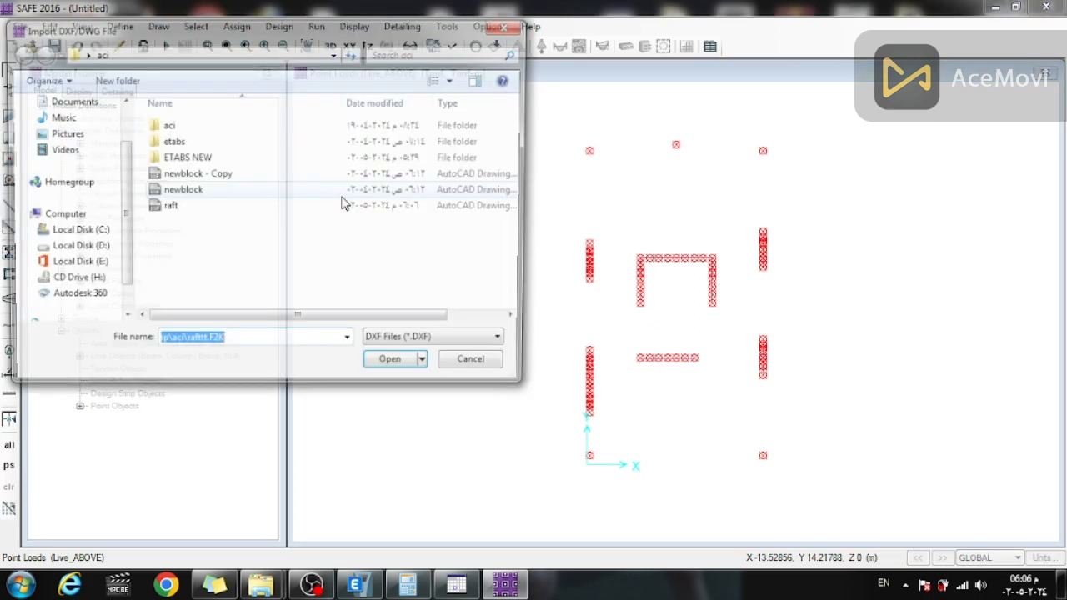
{"action": "left_click", "coordinate": [167, 207]}
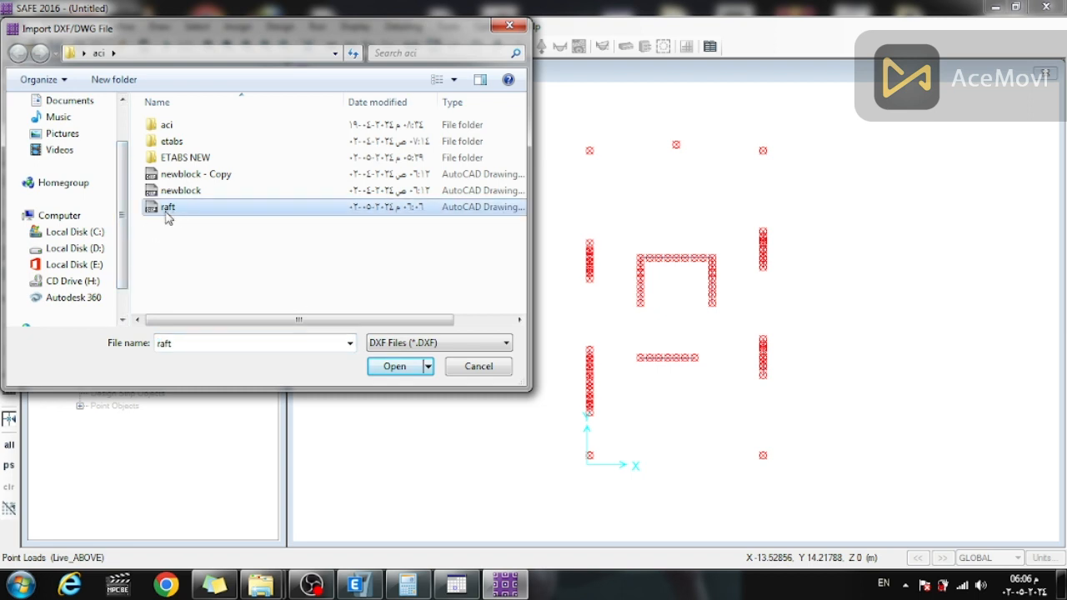
{"action": "left_click", "coordinate": [388, 372]}
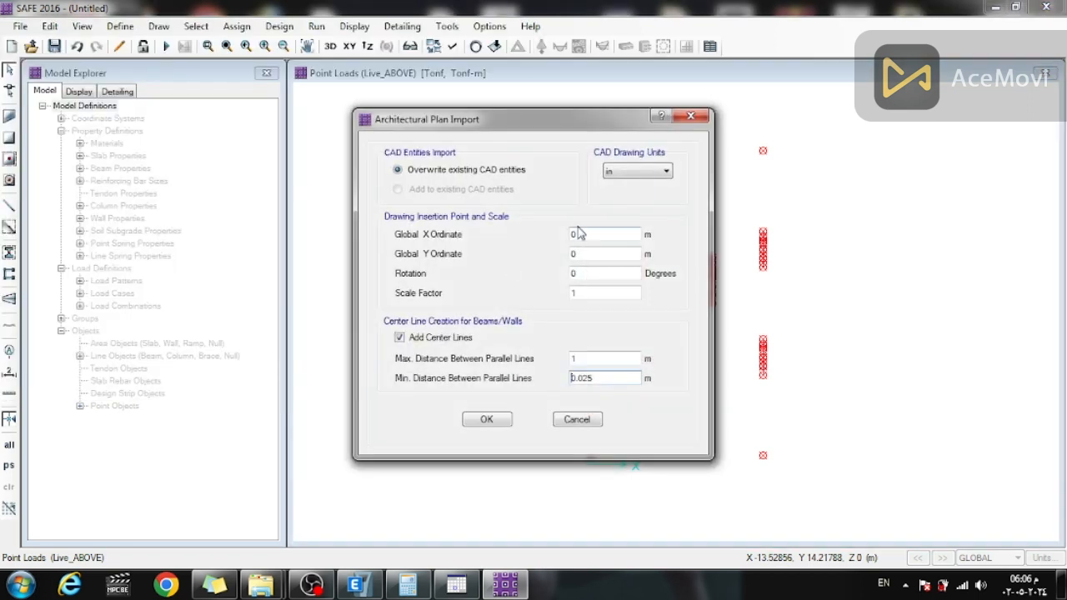
{"action": "left_click", "coordinate": [649, 175]}
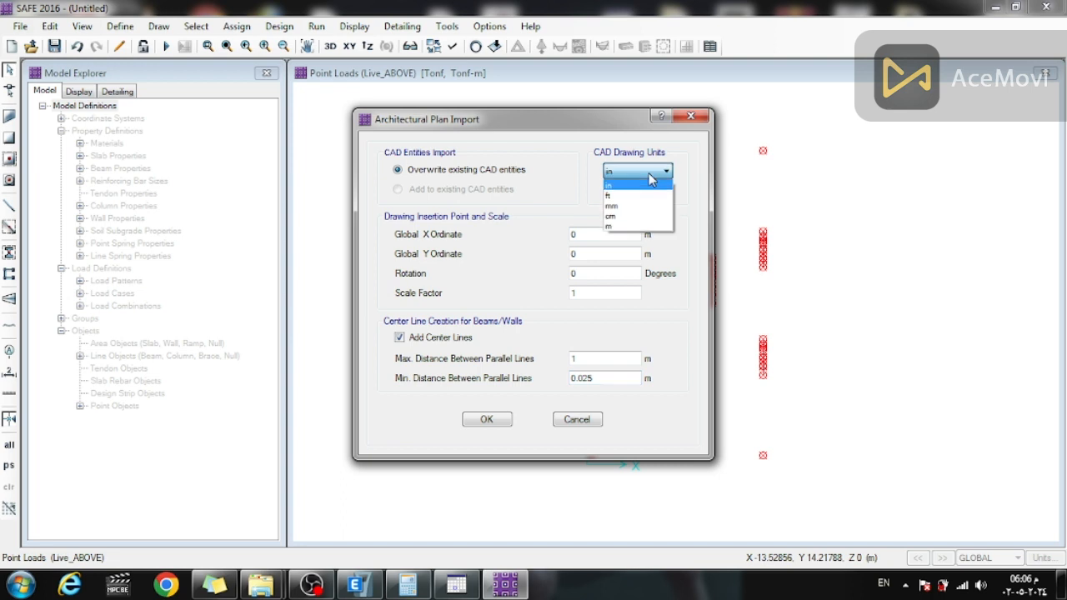
{"action": "left_click", "coordinate": [631, 226]}
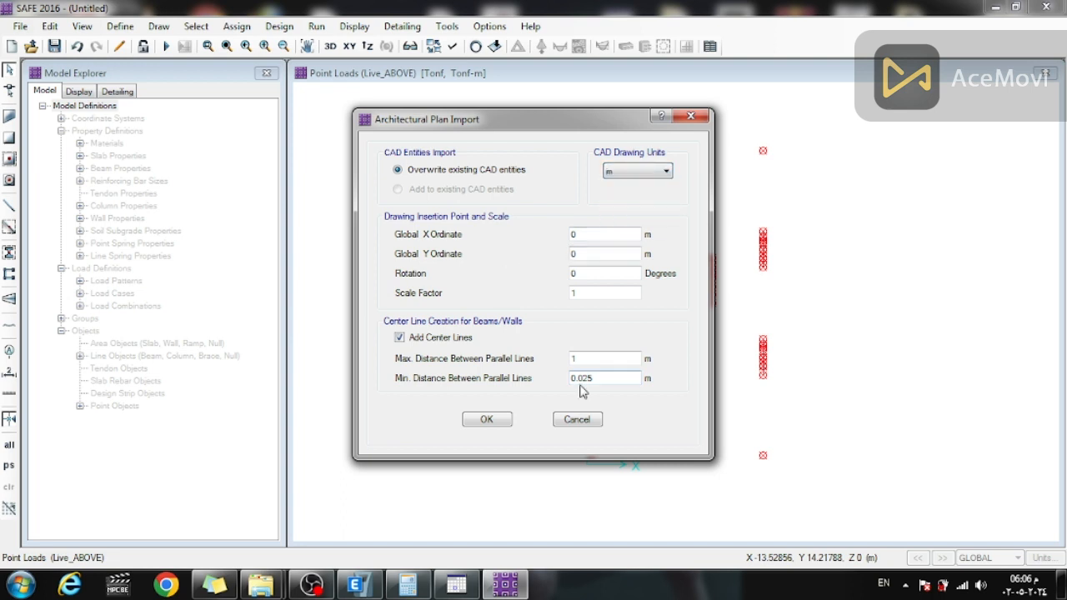
{"action": "left_click", "coordinate": [487, 420]}
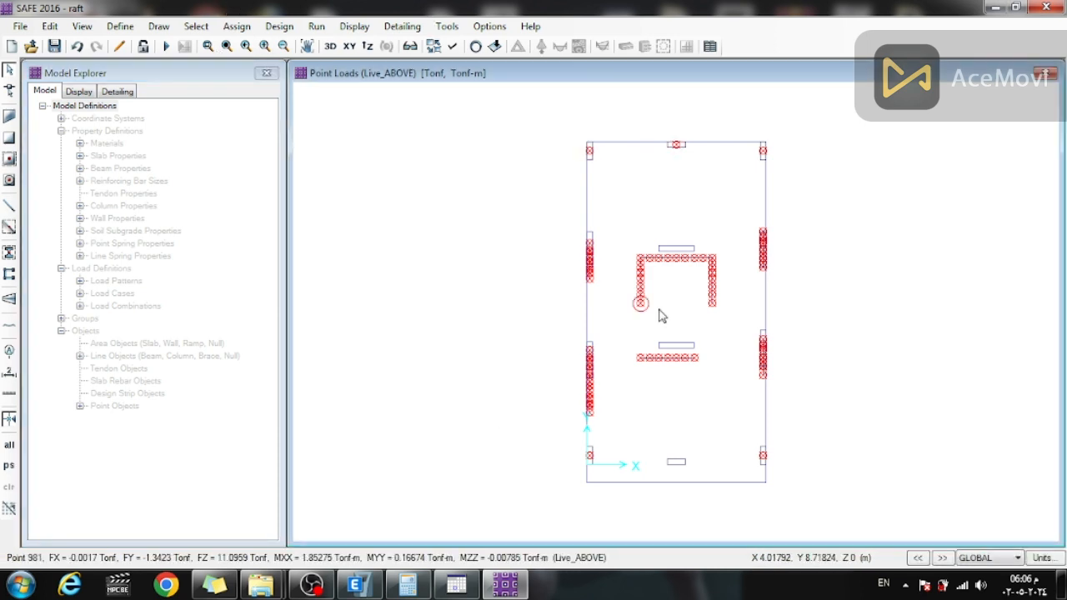
- Create a slab area with the raft1 property from the imported outer raft outline, and leave area drawing mode
{"action": "left_click", "coordinate": [161, 27]}
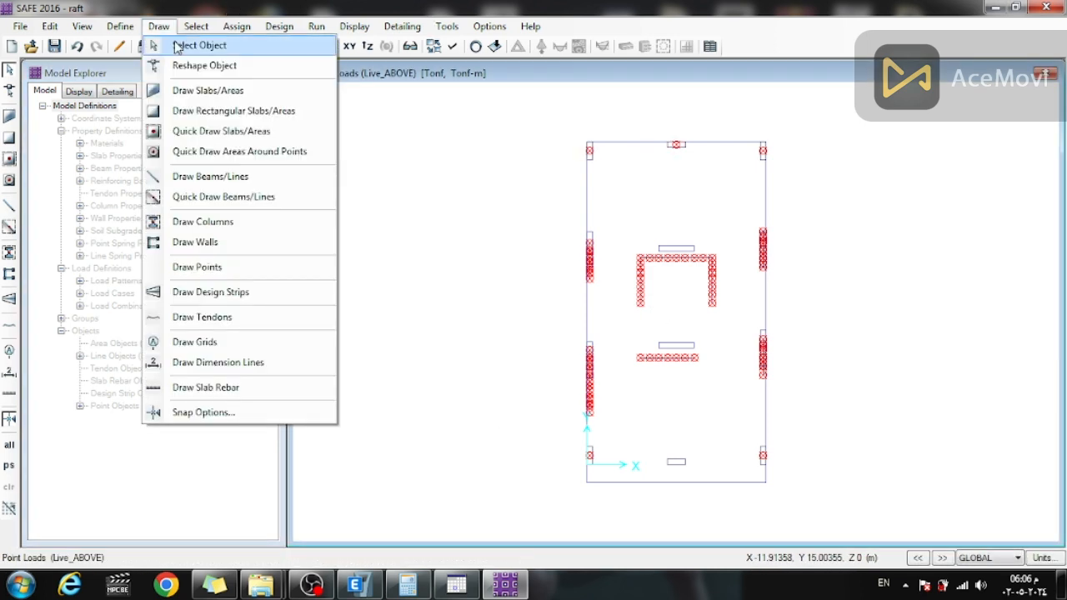
{"action": "left_click", "coordinate": [204, 92]}
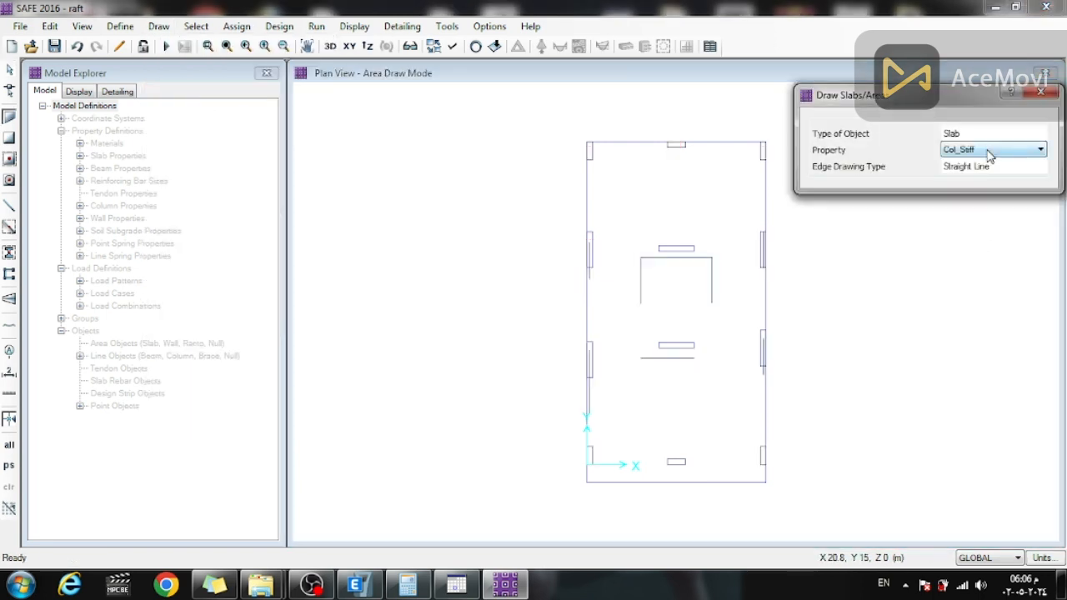
{"action": "left_click", "coordinate": [990, 150]}
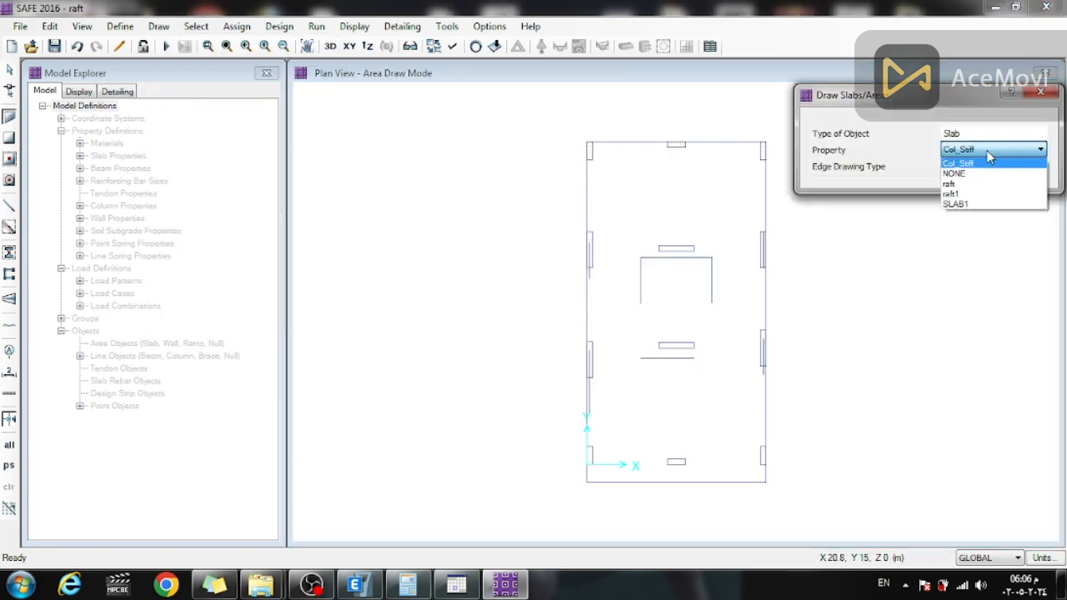
{"action": "left_click", "coordinate": [958, 194]}
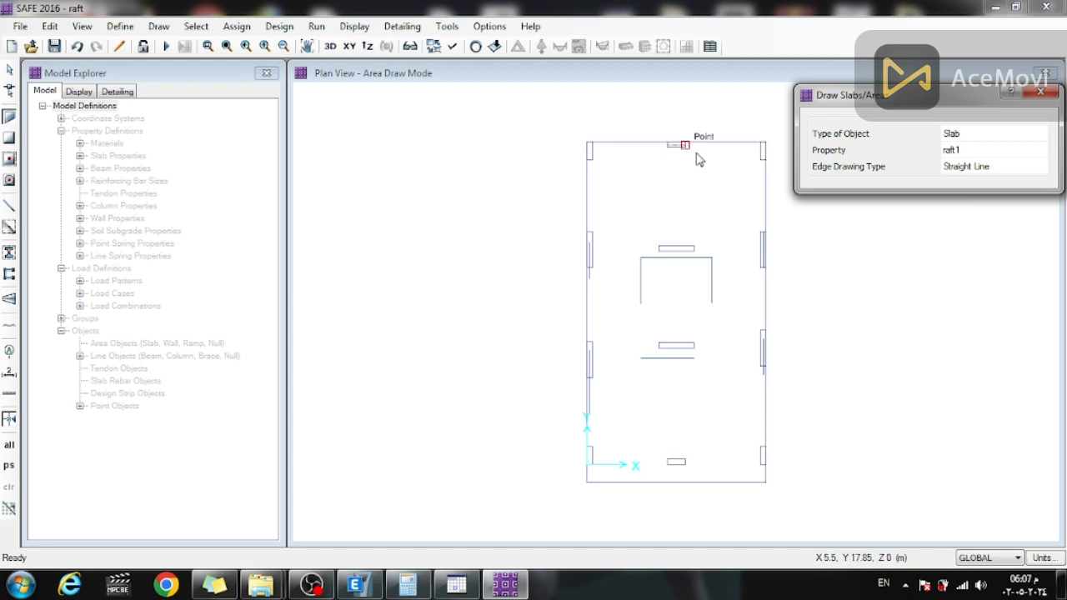
{"action": "right_click", "coordinate": [638, 148]}
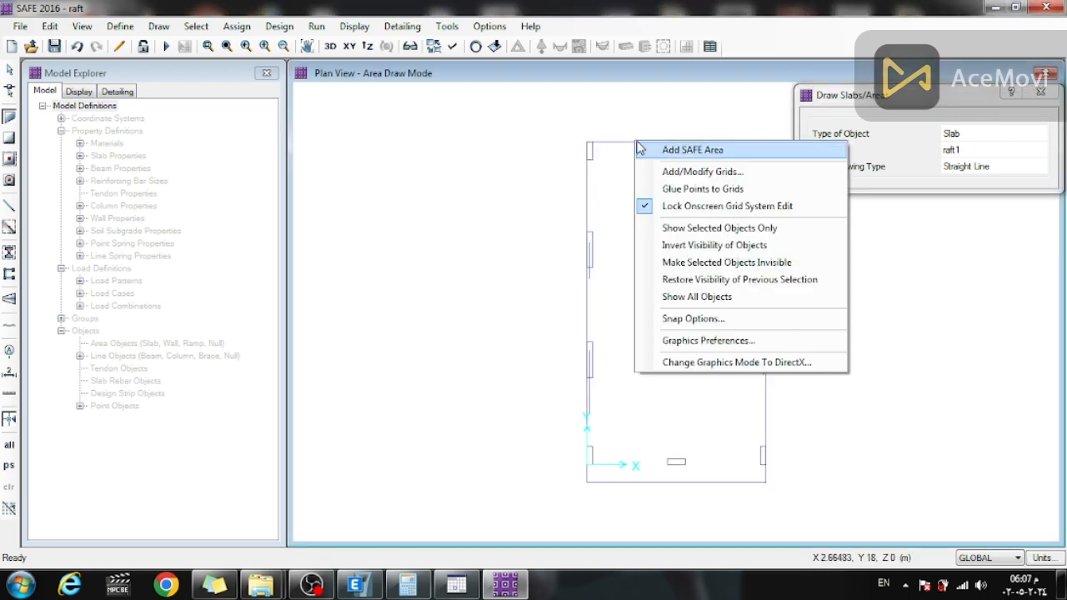
{"action": "left_click", "coordinate": [659, 150]}
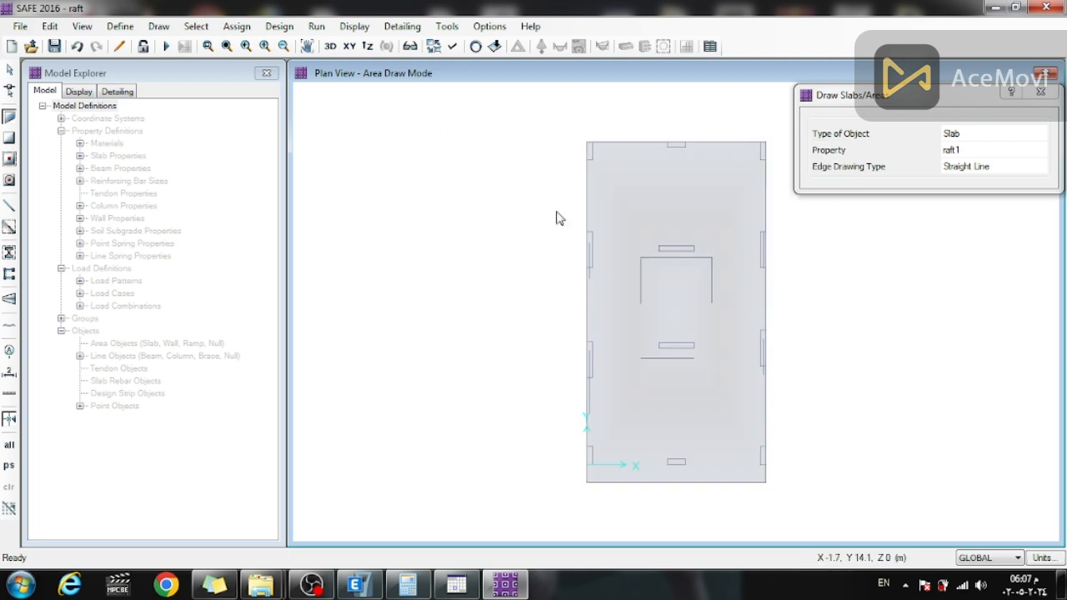
{"action": "left_click", "coordinate": [1042, 92]}
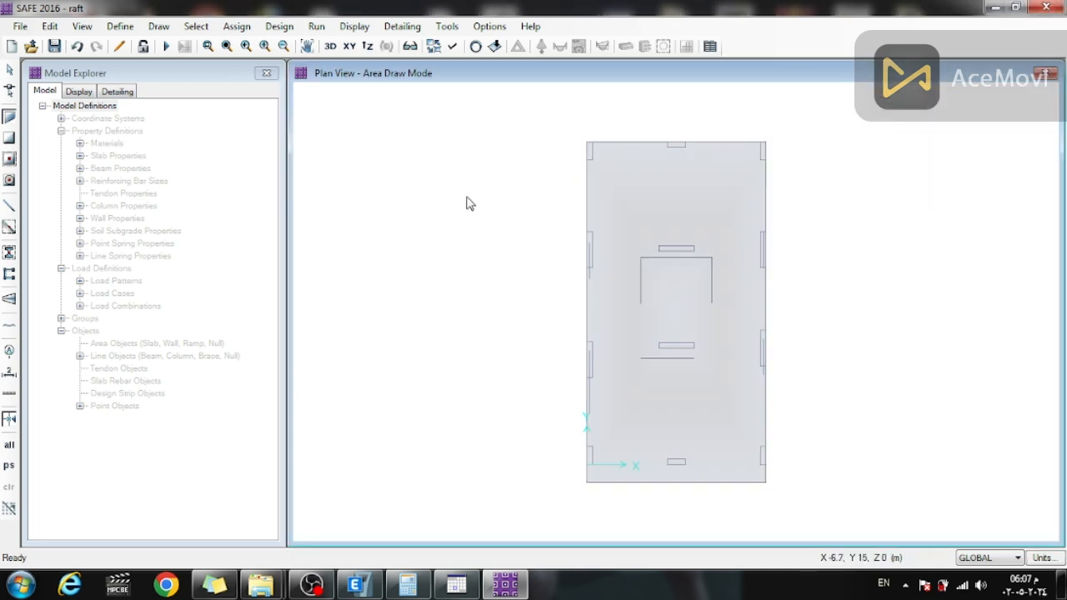
{"action": "key", "text": "Escape"}
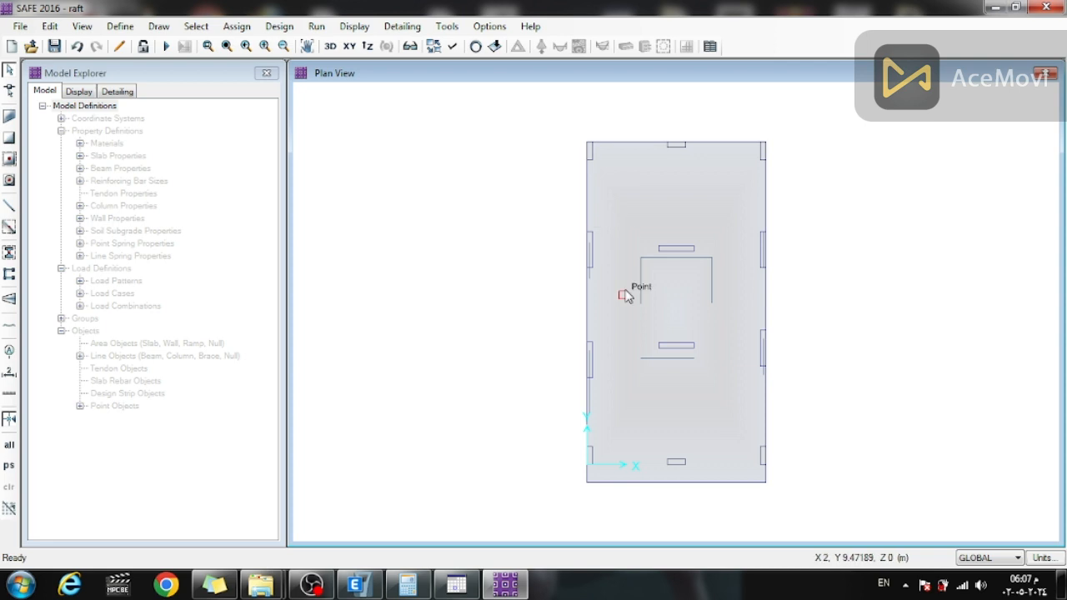
{"action": "left_click", "coordinate": [606, 186]}
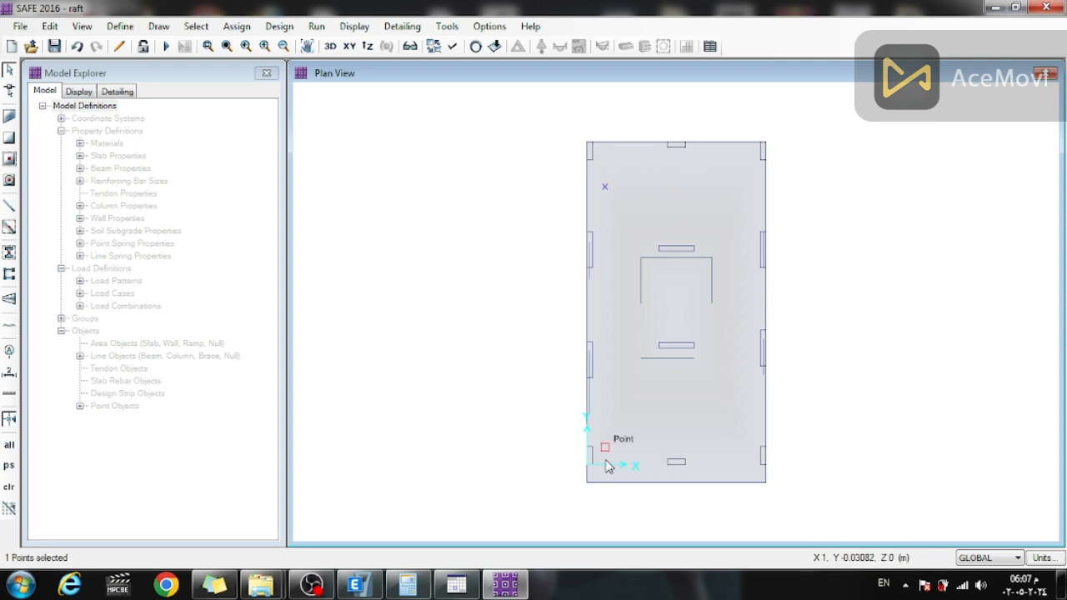
{"action": "key", "text": "Escape"}
{"action": "left_click", "coordinate": [606, 478]}
{"action": "key", "text": "Escape"}
{"action": "left_click", "coordinate": [626, 476]}
{"action": "key", "text": "Escape"}
{"action": "left_click", "coordinate": [596, 315]}
{"action": "key", "text": "Escape"}
{"action": "scroll", "coordinate": [601, 146], "scroll_direction": "up", "scroll_amount": 1}
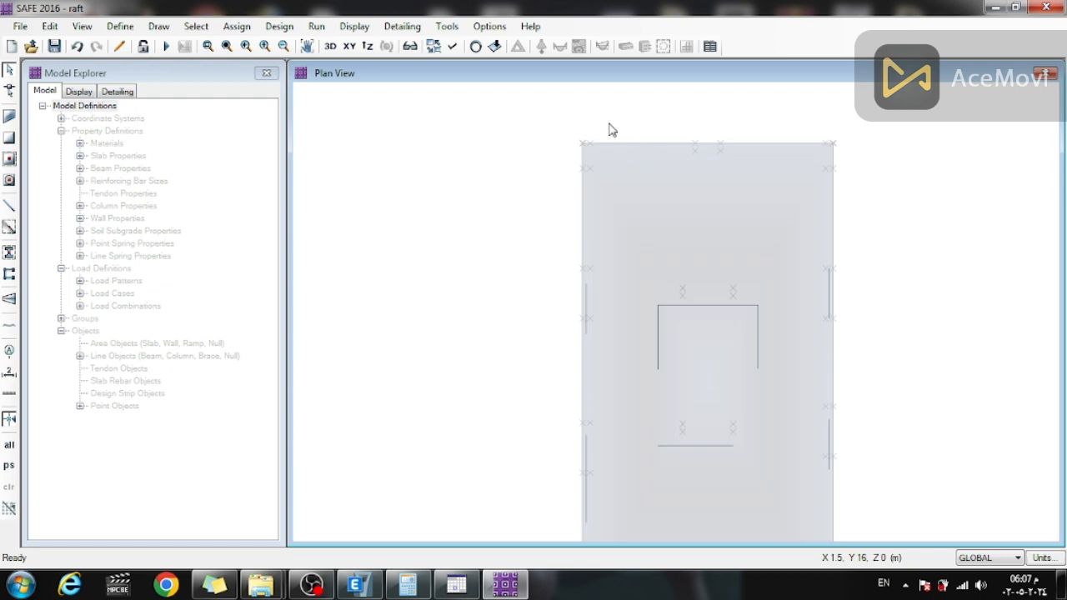
{"action": "left_click", "coordinate": [596, 209]}
{"action": "key", "text": "Escape"}
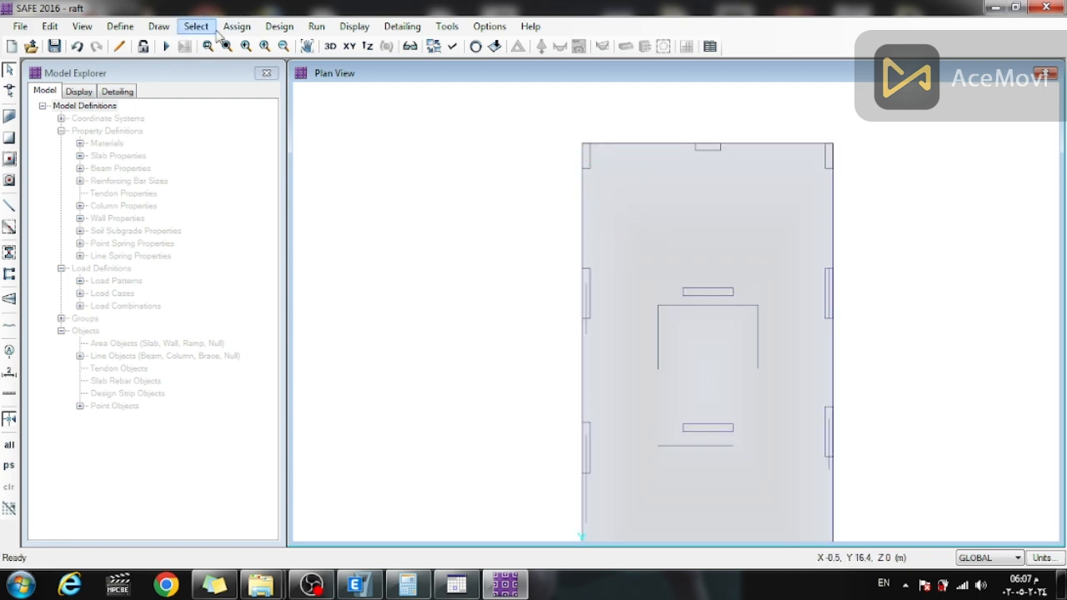
- Select the raft area by its slab property raft1
{"action": "left_click", "coordinate": [196, 26]}
{"action": "mouse_move", "coordinate": [292, 45]}
{"action": "mouse_move", "coordinate": [490, 139]}
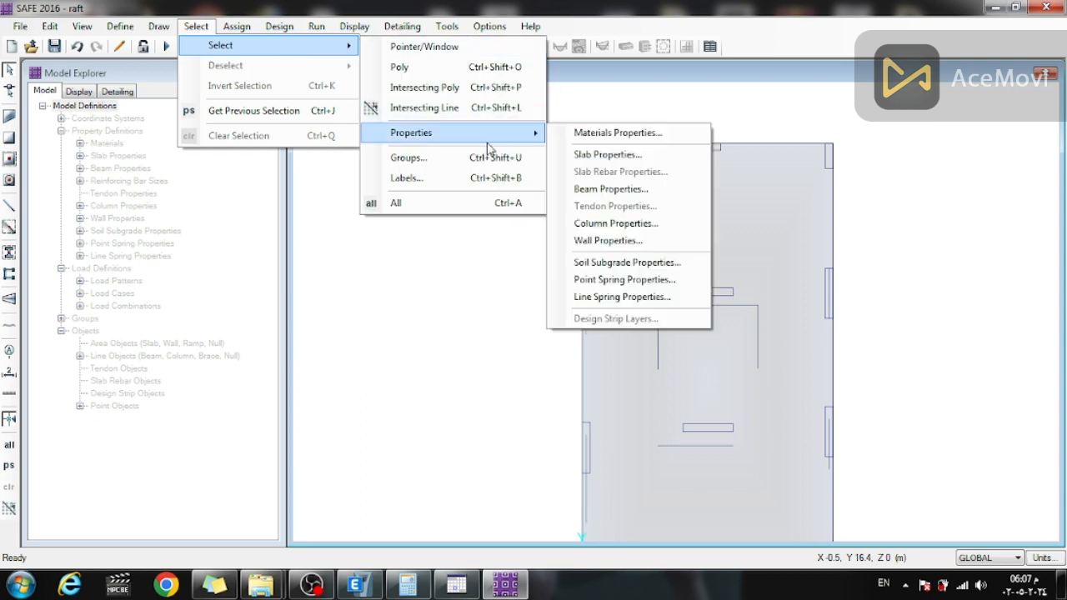
{"action": "left_click", "coordinate": [609, 154]}
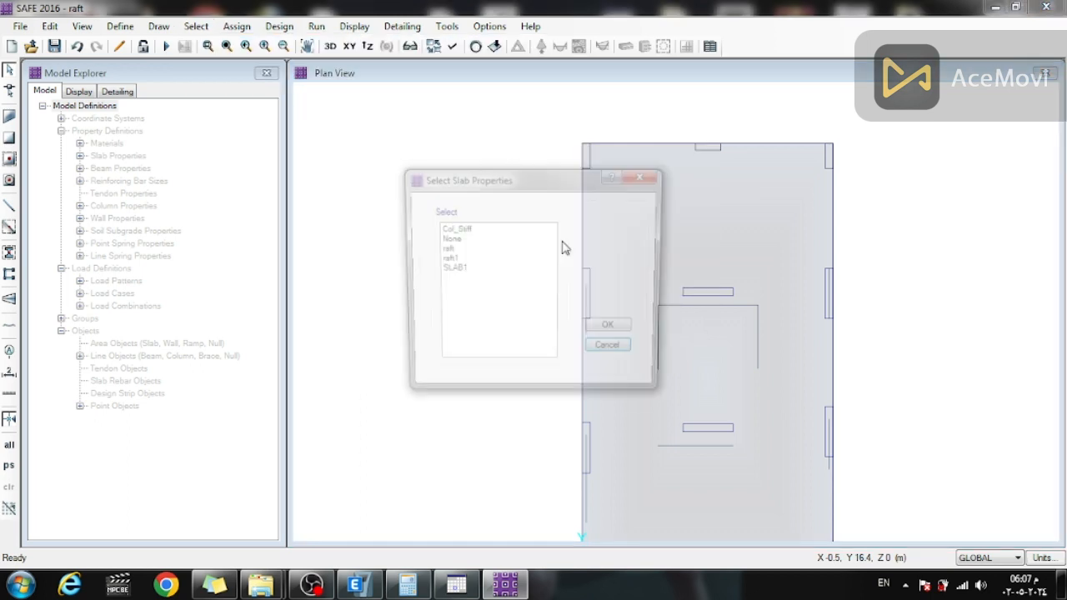
{"action": "left_click", "coordinate": [457, 250]}
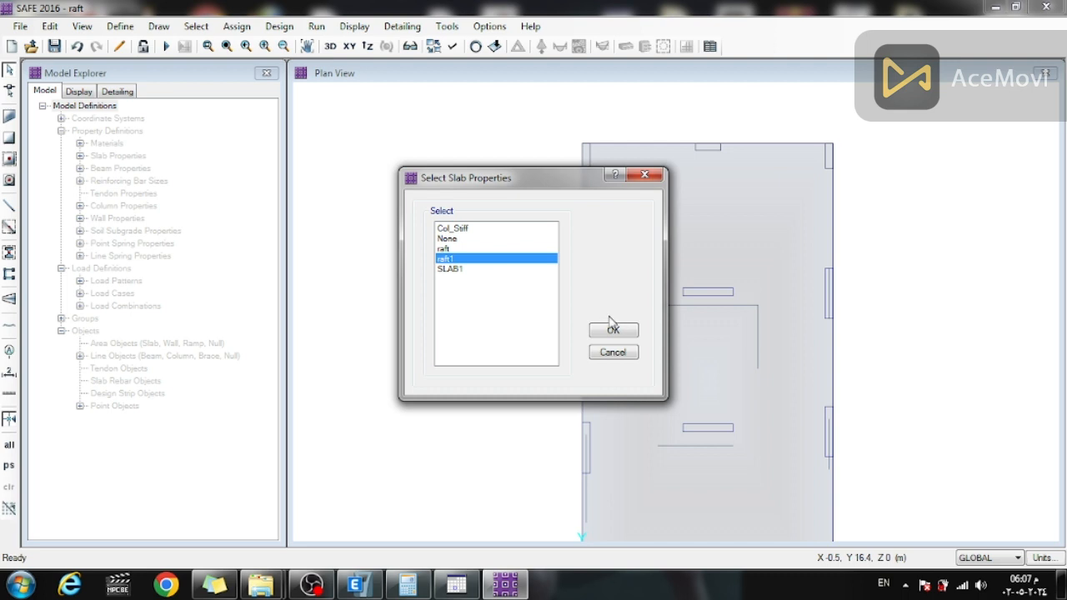
{"action": "left_click", "coordinate": [612, 332]}
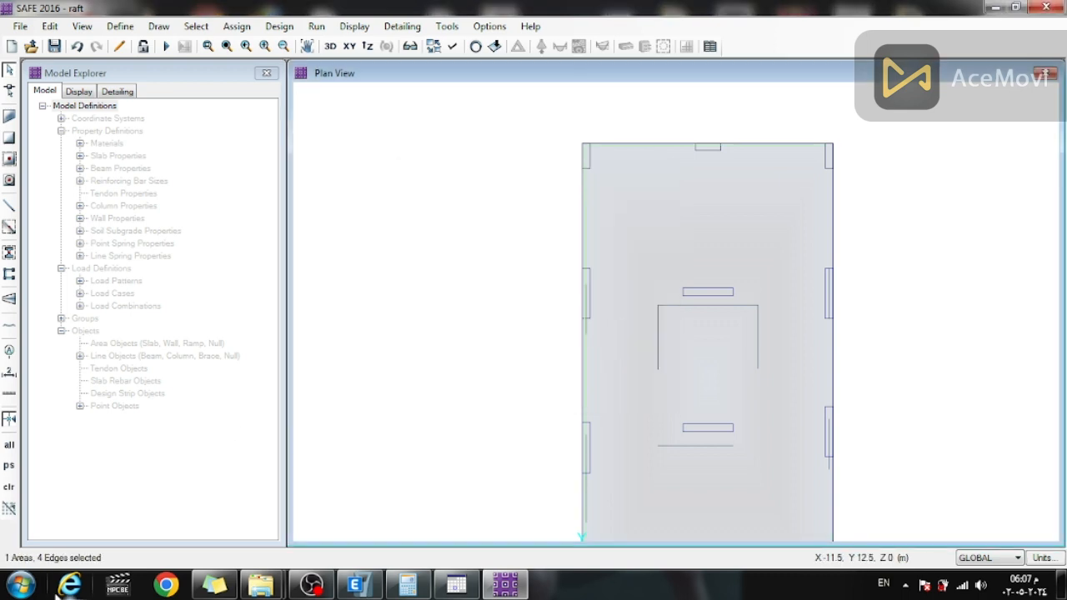
- Start a new soil subgrade property named sraft for the support data of the selected raft
{"action": "left_click", "coordinate": [238, 27]}
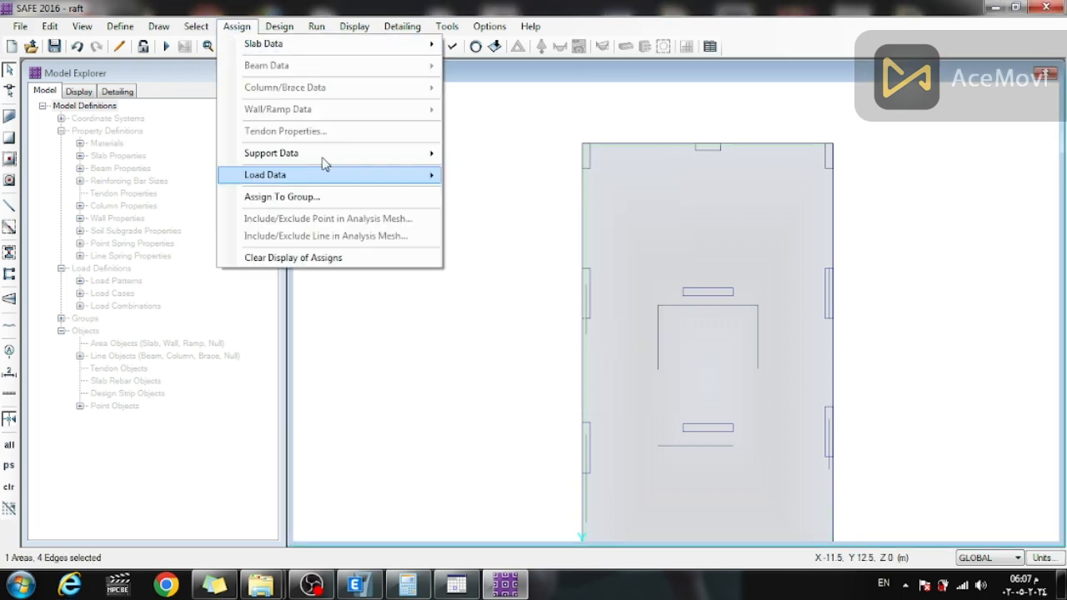
{"action": "mouse_move", "coordinate": [392, 161]}
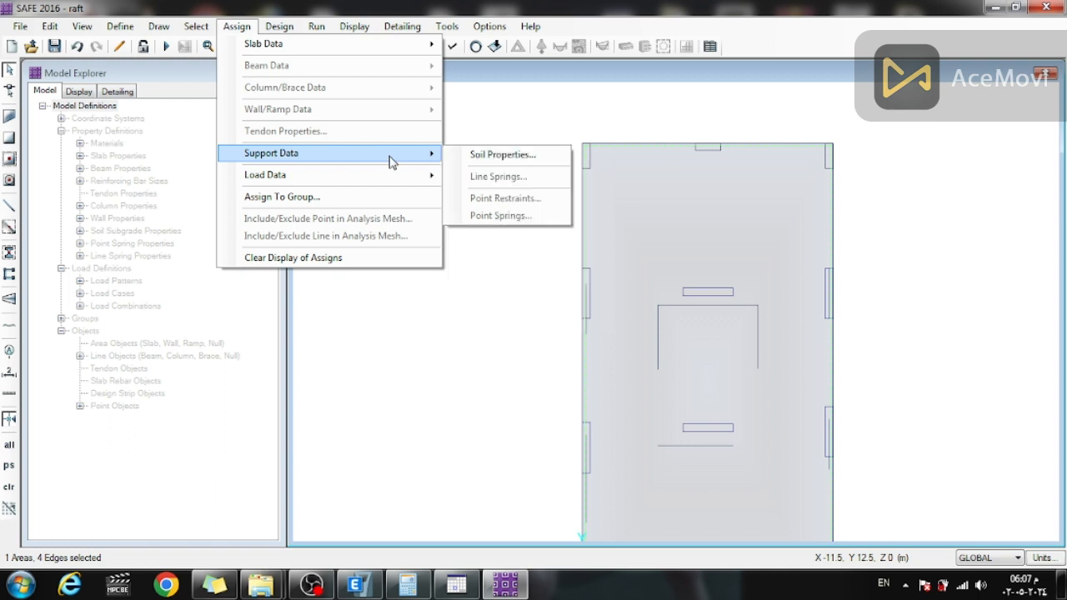
{"action": "left_click", "coordinate": [487, 158]}
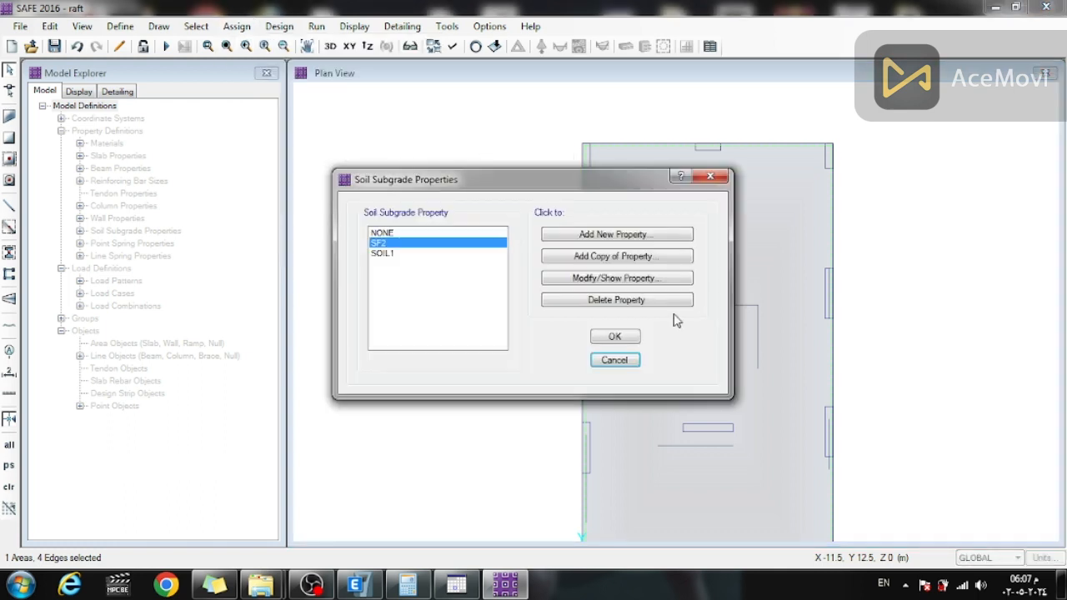
{"action": "left_click", "coordinate": [602, 236]}
{"action": "left_click_drag", "start_coordinate": [559, 138], "coordinate": [468, 152]}
{"action": "type", "text": "s"}
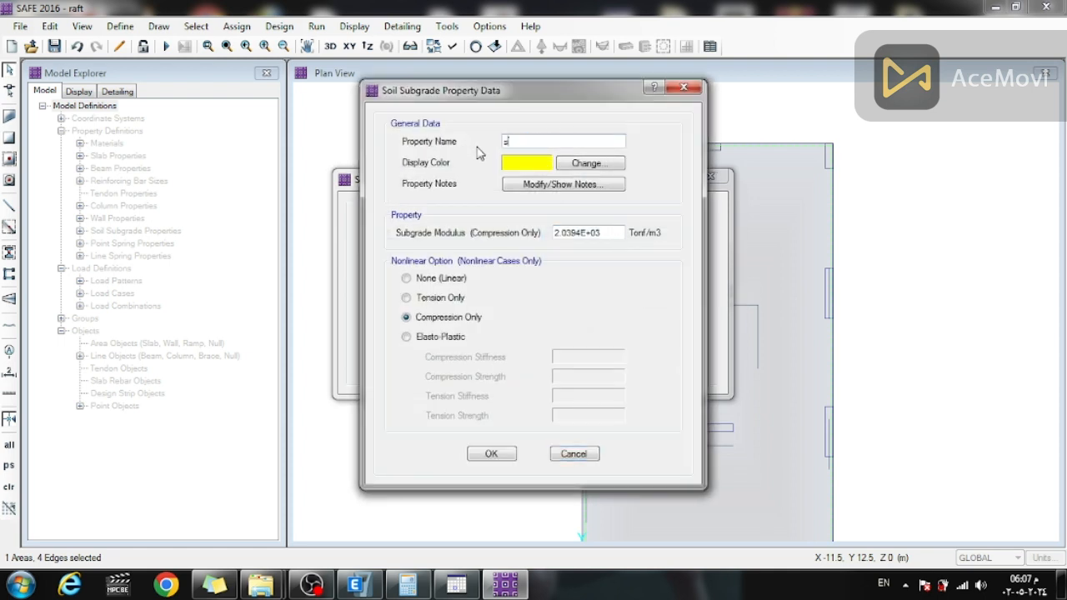
{"action": "type", "text": "raft"}
- Give sraft a subgrade modulus of 2000 Tonf/m3 with no nonlinear option (linear), and assign it to the selected raft
{"action": "left_click_drag", "start_coordinate": [608, 235], "coordinate": [517, 236]}
{"action": "type", "text": "2000"}
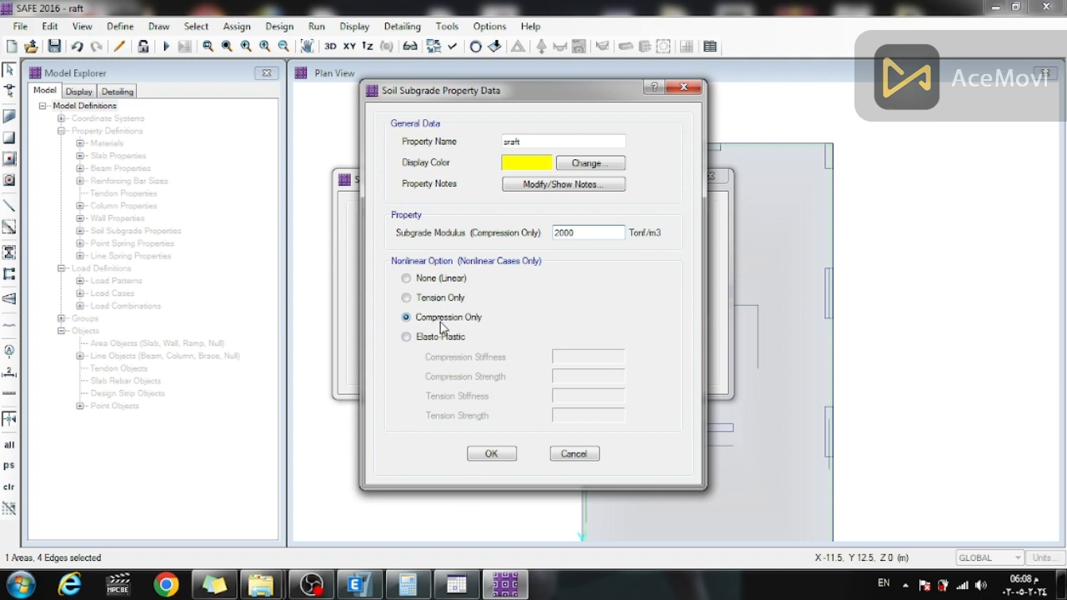
{"action": "left_click", "coordinate": [408, 279]}
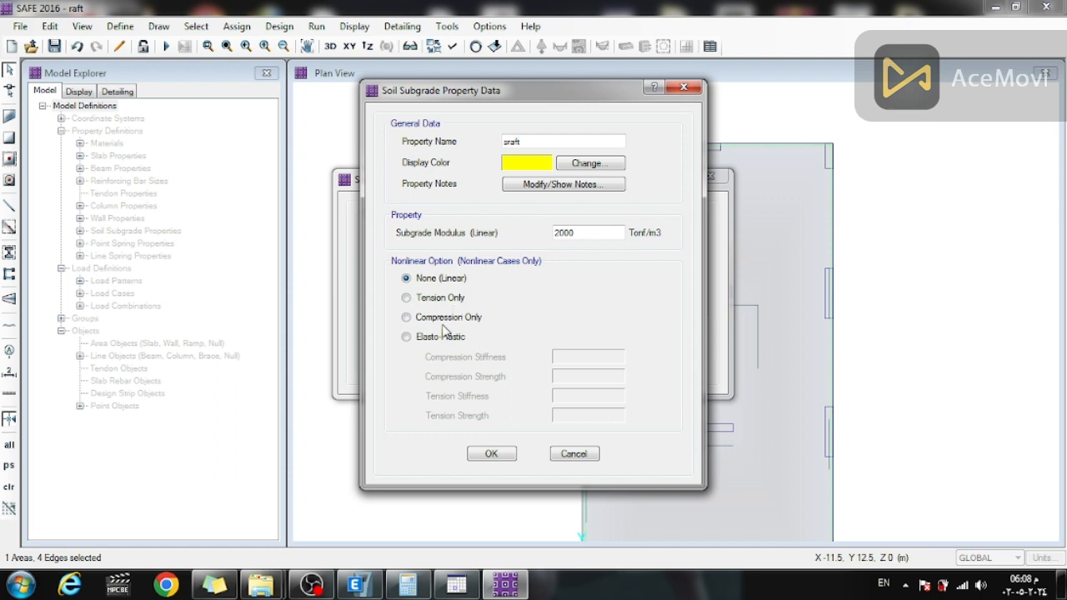
{"action": "left_click", "coordinate": [498, 461]}
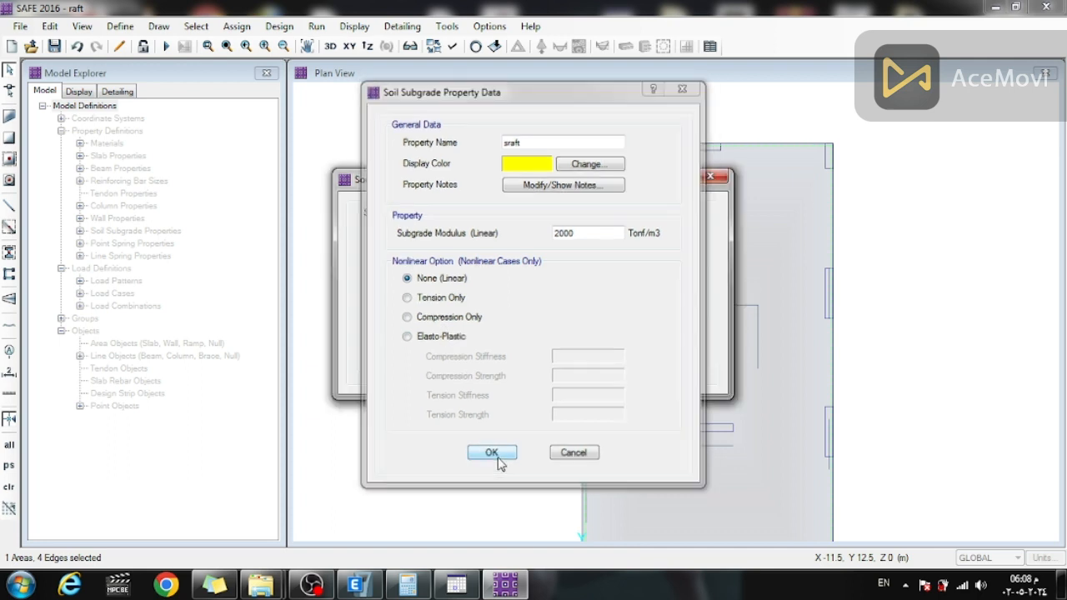
{"action": "left_click", "coordinate": [623, 339]}
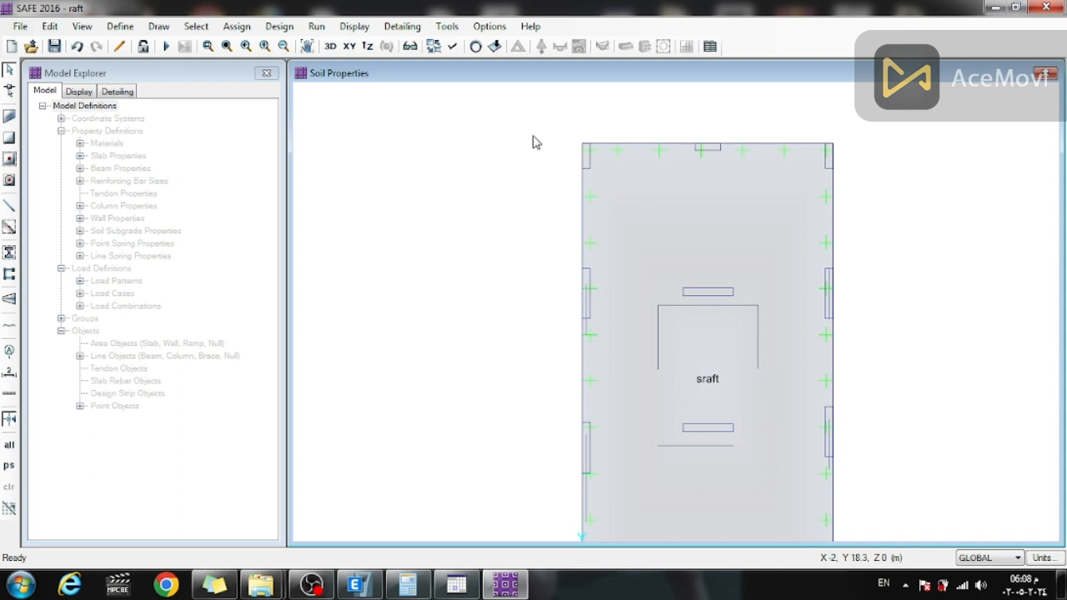
- Save the model as raft in a new folder named safe inside the aci folder
{"action": "left_click", "coordinate": [20, 27]}
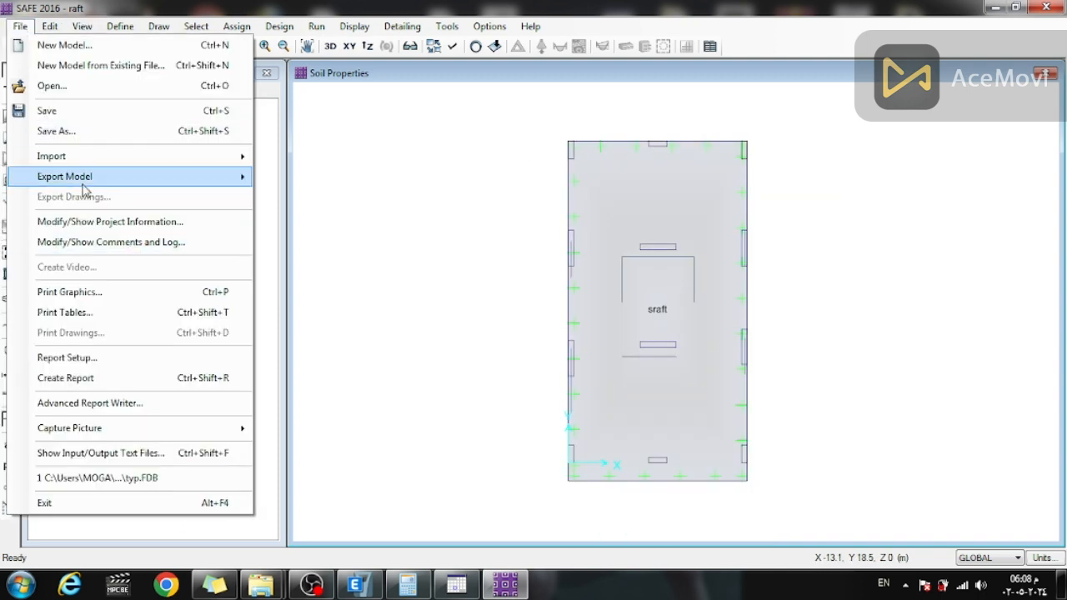
{"action": "left_click", "coordinate": [97, 131]}
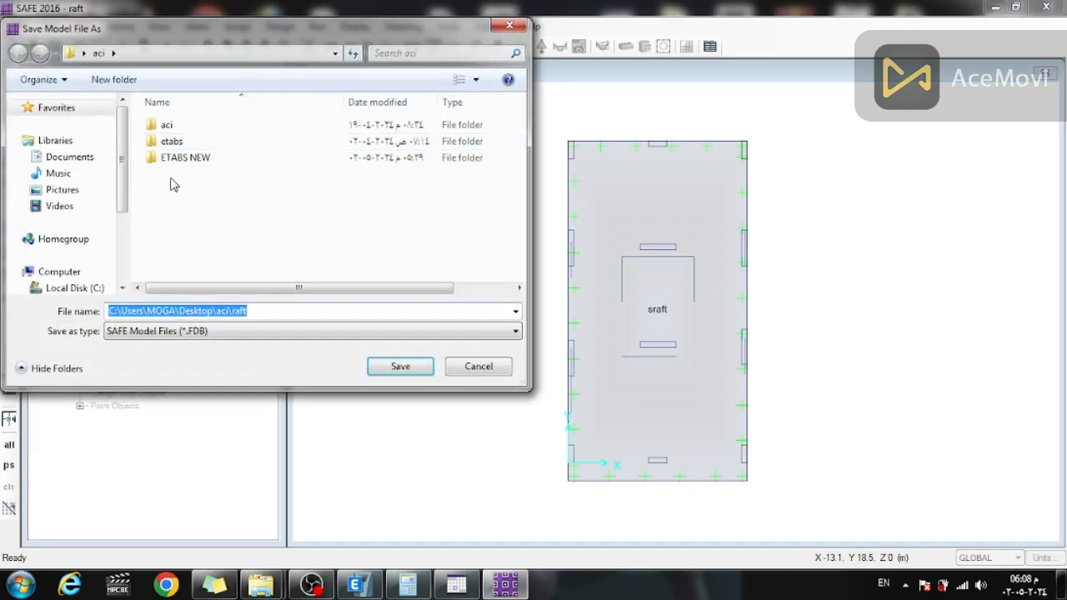
{"action": "right_click", "coordinate": [171, 181]}
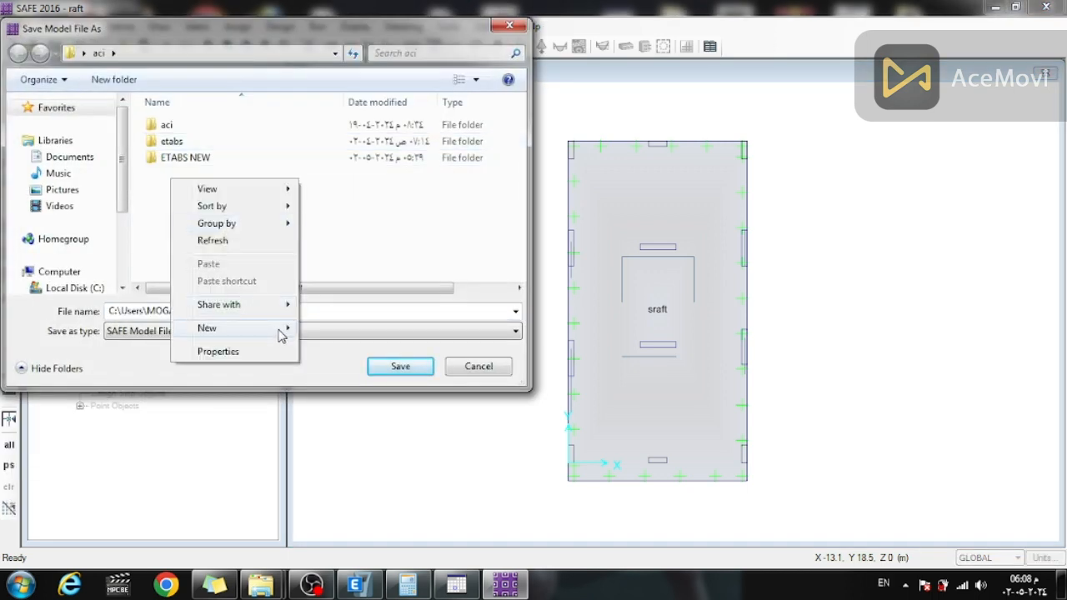
{"action": "mouse_move", "coordinate": [282, 331]}
{"action": "left_click", "coordinate": [334, 63]}
{"action": "type", "text": "safe"}
{"action": "key", "text": "Return"}
{"action": "left_click", "coordinate": [186, 181]}
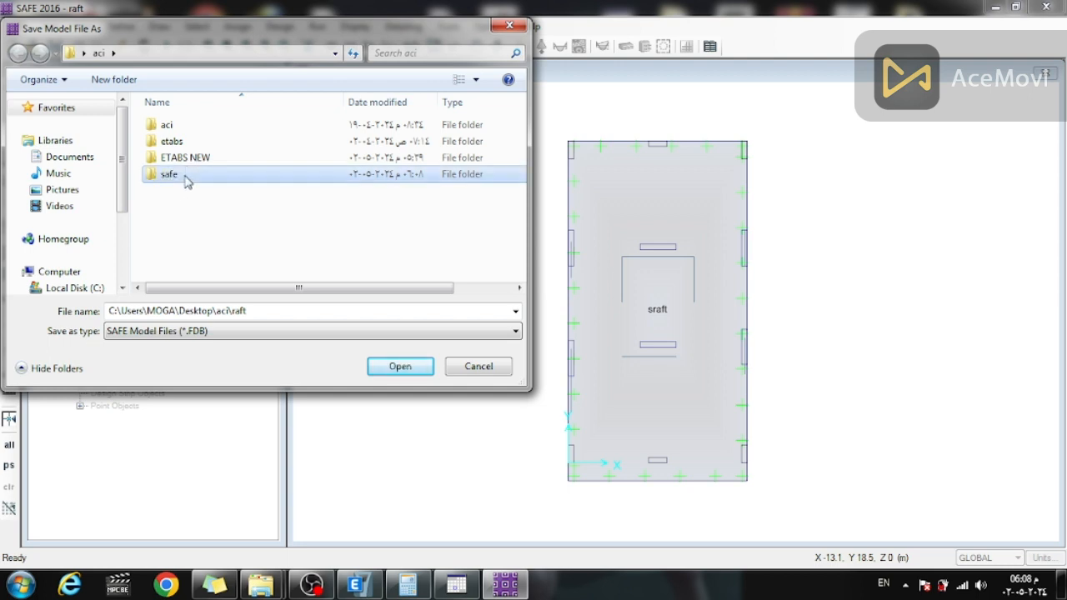
{"action": "double_click", "coordinate": [186, 181]}
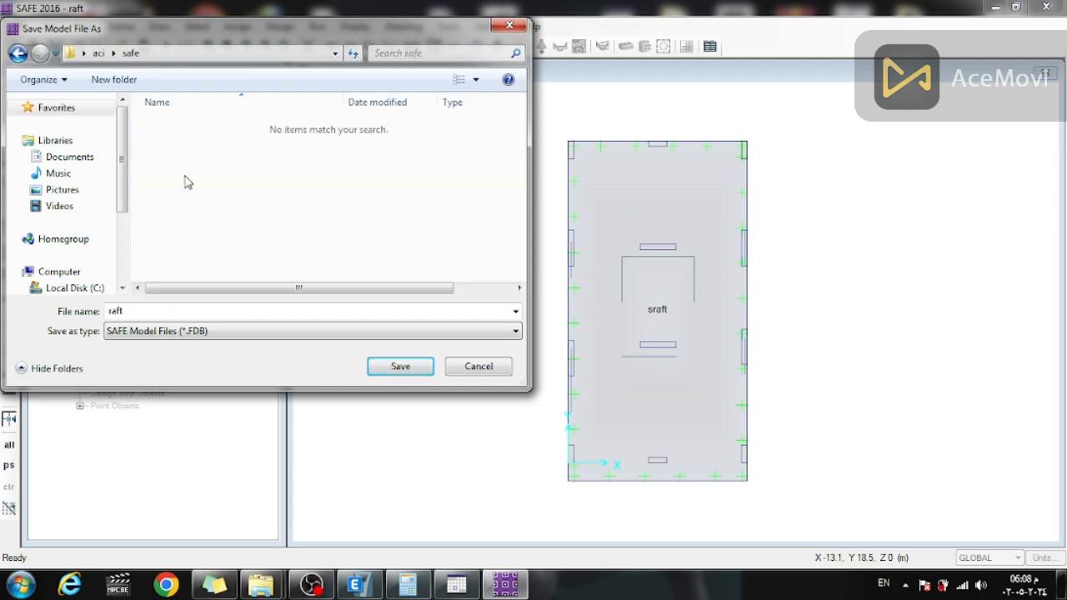
{"action": "left_click", "coordinate": [408, 370]}
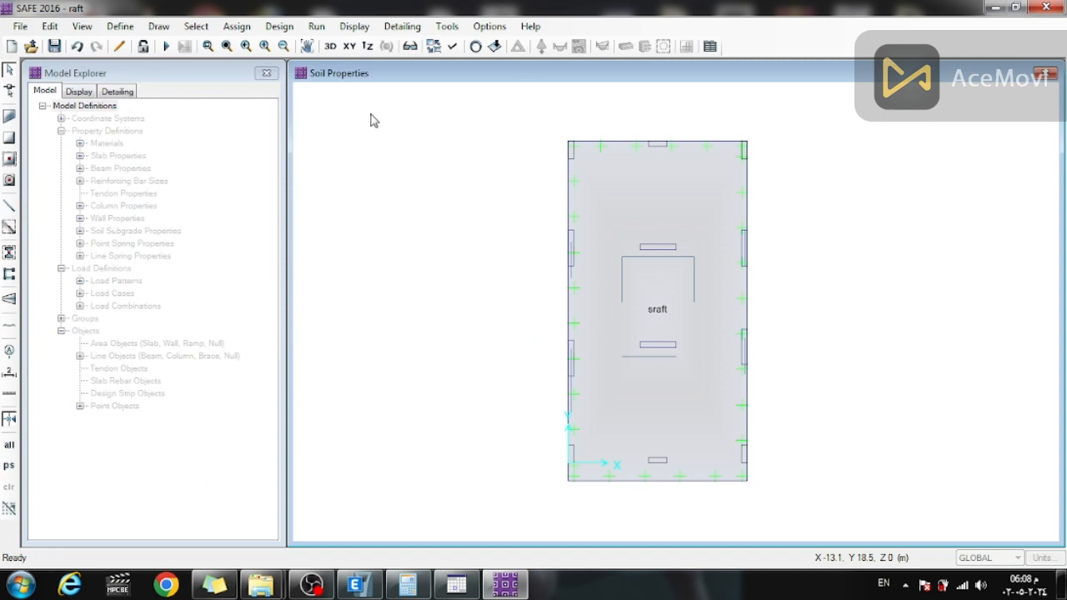
- Set the maximum mesh size to 0.5 m in the automatic slab mesh options
{"action": "left_click", "coordinate": [230, 28]}
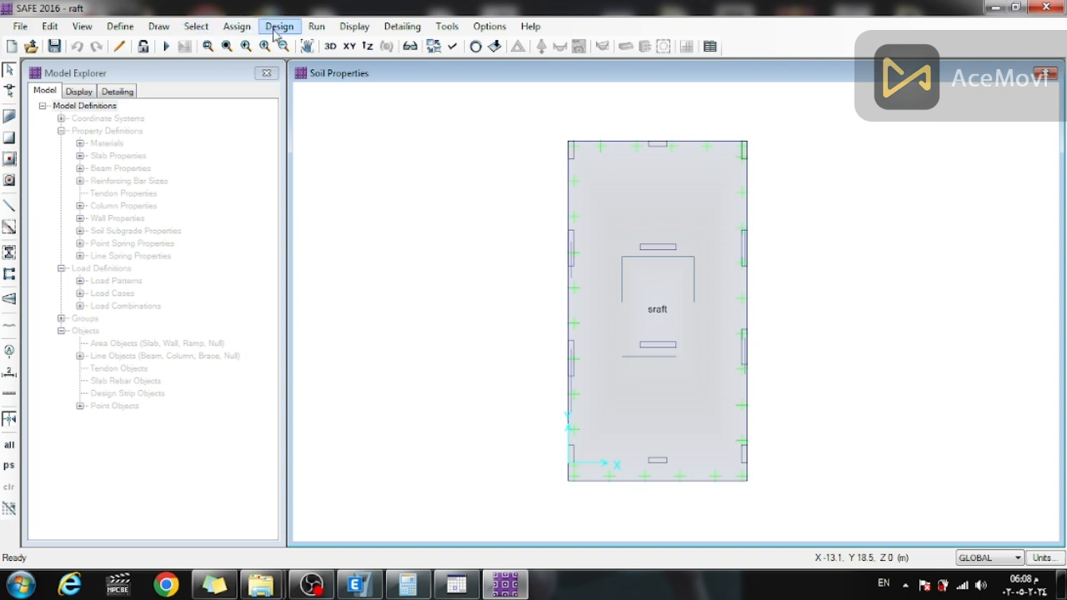
{"action": "left_click", "coordinate": [316, 27]}
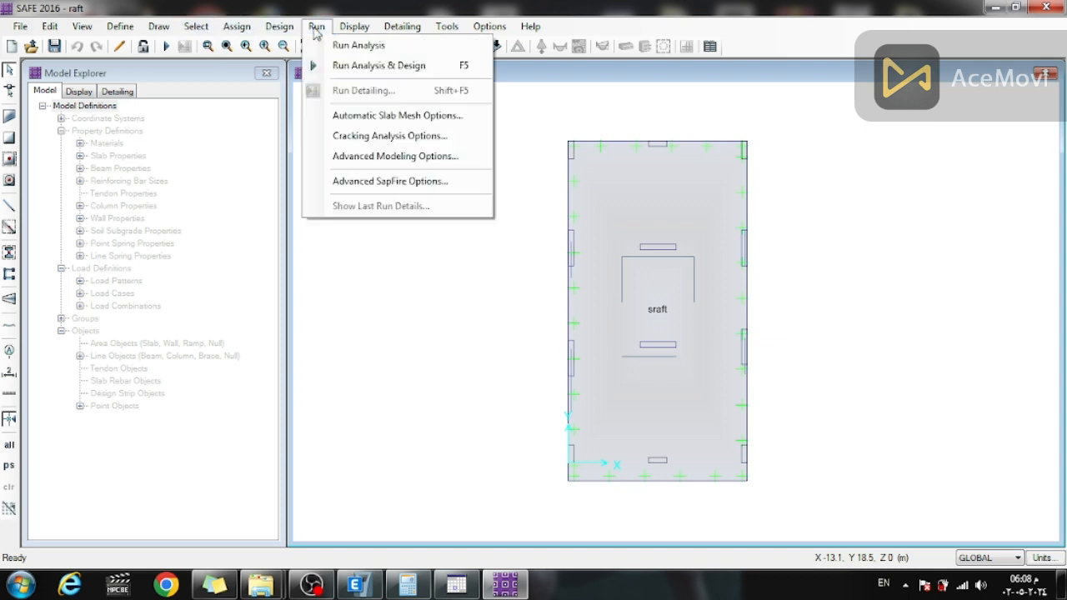
{"action": "left_click", "coordinate": [381, 117]}
{"action": "double_click", "coordinate": [631, 307]}
{"action": "key", "text": "BackSpace"}
{"action": "type", "text": "5"}
{"action": "left_click", "coordinate": [500, 372]}
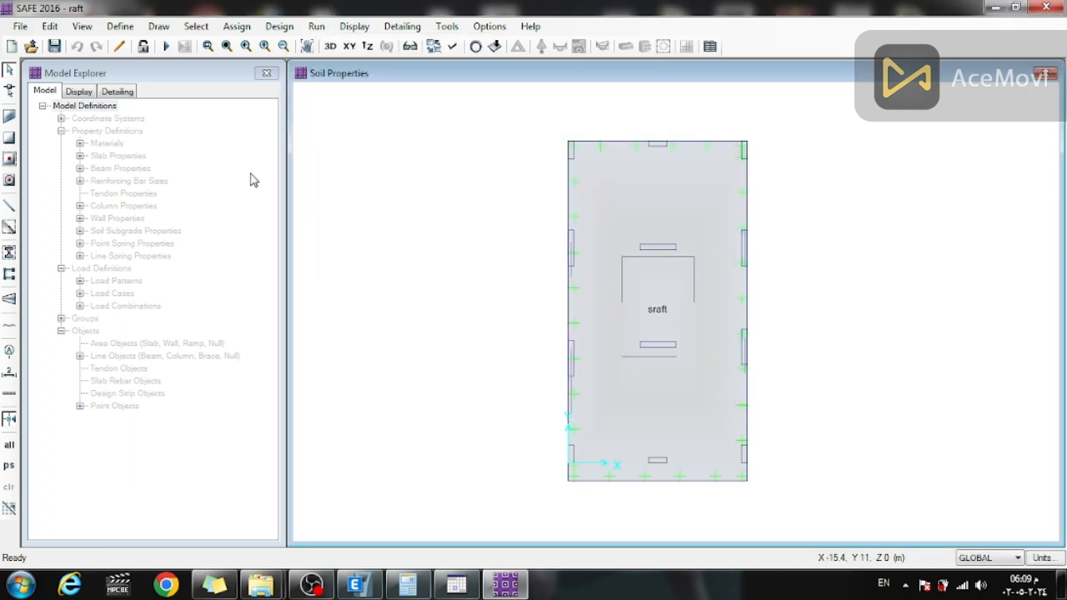
- Run the analysis and design of the raft model
{"action": "left_click", "coordinate": [239, 28]}
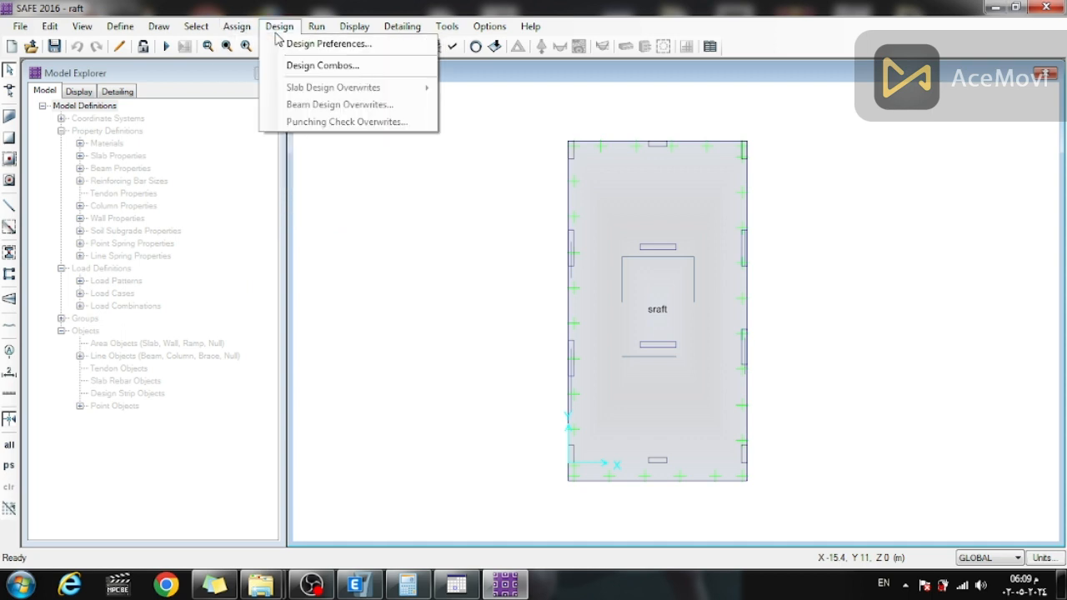
{"action": "mouse_move", "coordinate": [328, 32]}
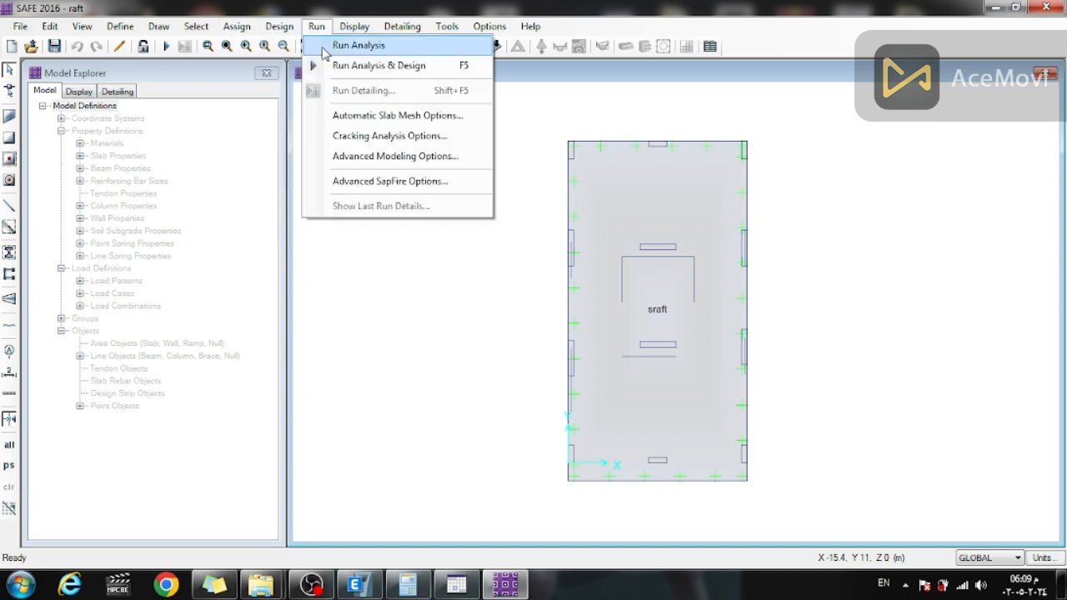
{"action": "left_click", "coordinate": [364, 66]}
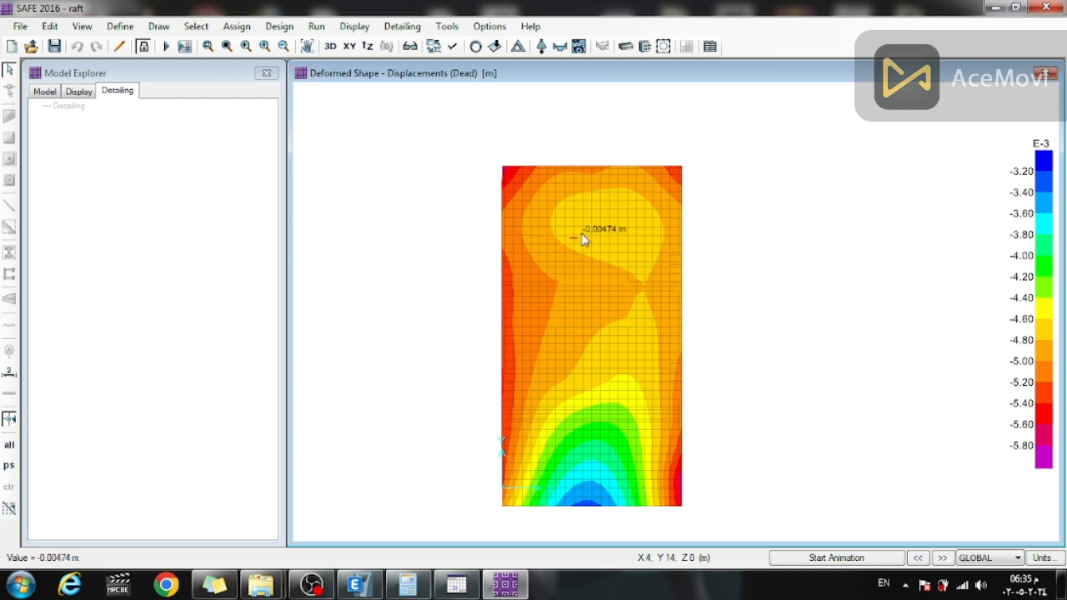
- Display the soil pressure contours on the deformed shape for load combination wo1
{"action": "left_click", "coordinate": [542, 50]}
{"action": "left_click", "coordinate": [431, 144]}
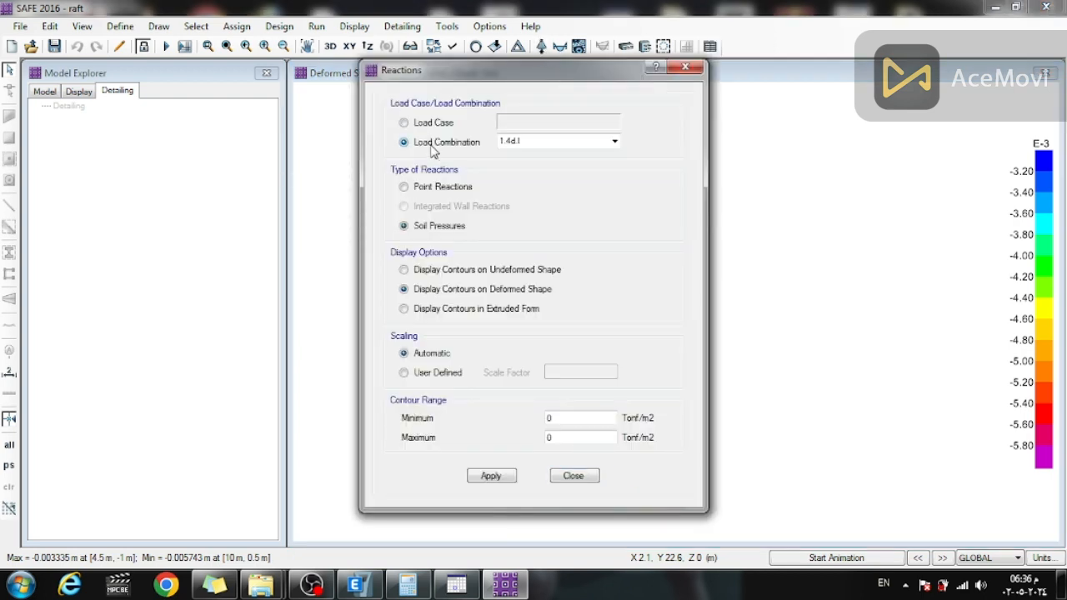
{"action": "left_click", "coordinate": [615, 141]}
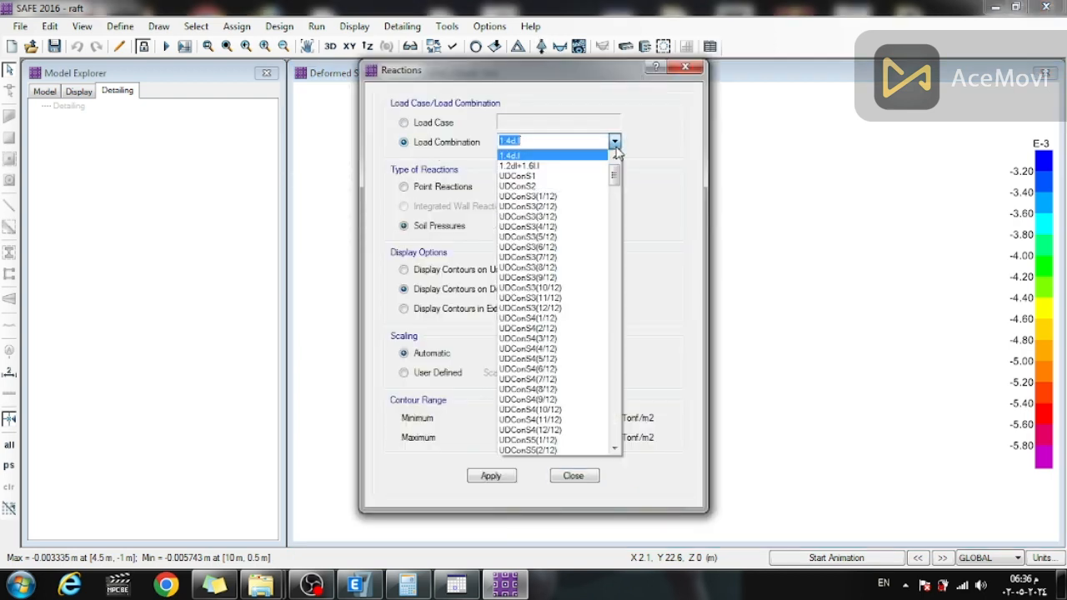
{"action": "scroll", "coordinate": [559, 403], "scroll_direction": "down", "scroll_amount": 15}
{"action": "scroll", "coordinate": [559, 402], "scroll_direction": "down", "scroll_amount": 20}
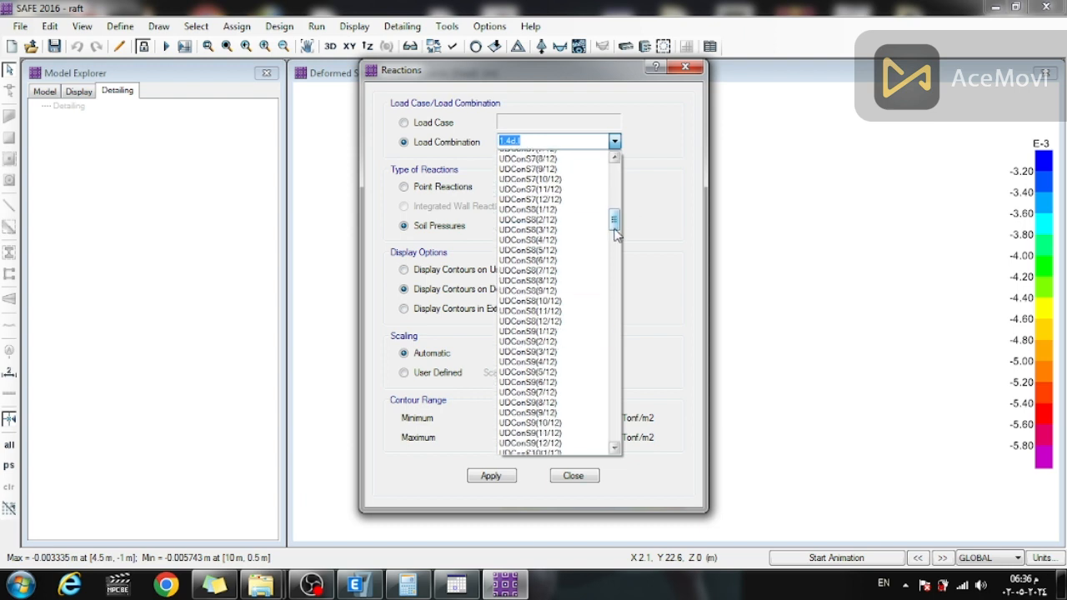
{"action": "left_click", "coordinate": [530, 451]}
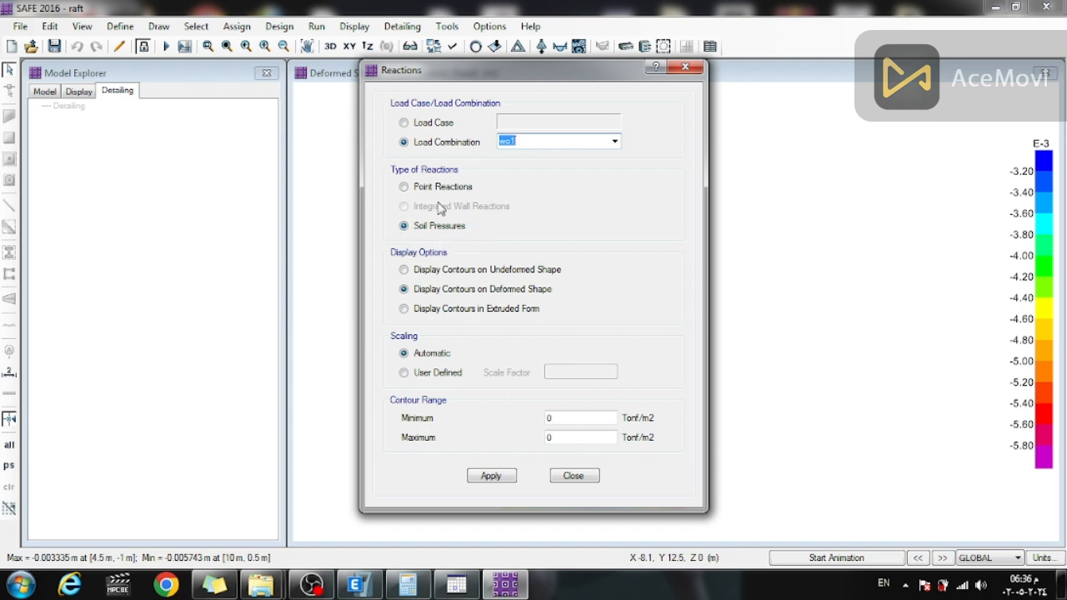
{"action": "left_click", "coordinate": [491, 482]}
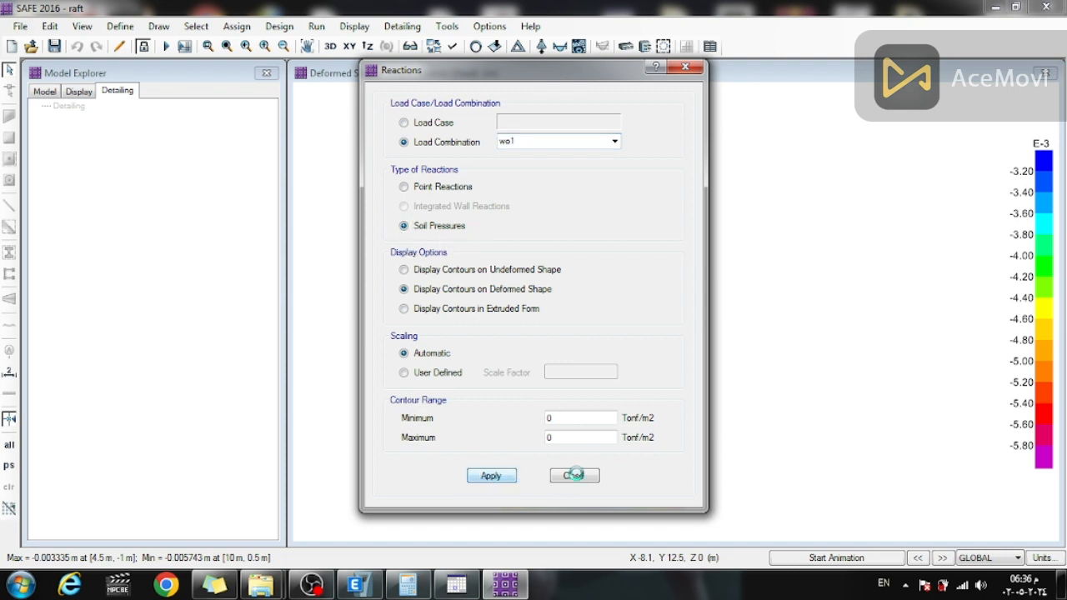
{"action": "left_click", "coordinate": [575, 476]}
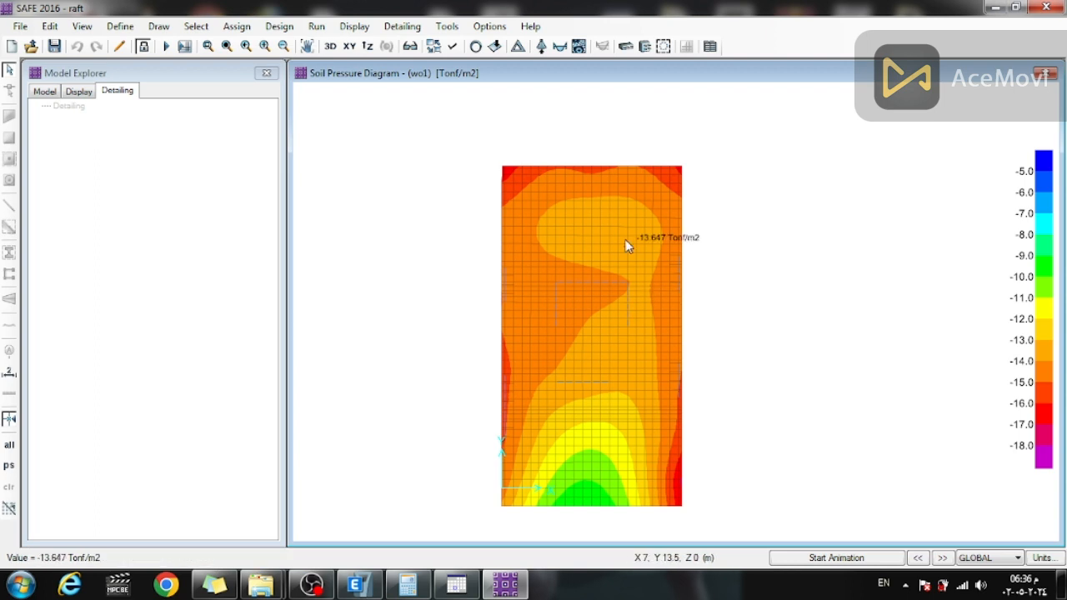
- Check the wo1 soil pressure values at the raft's upper area and near its lower edge
{"action": "mouse_move", "coordinate": [568, 209]}
{"action": "mouse_move", "coordinate": [538, 242]}
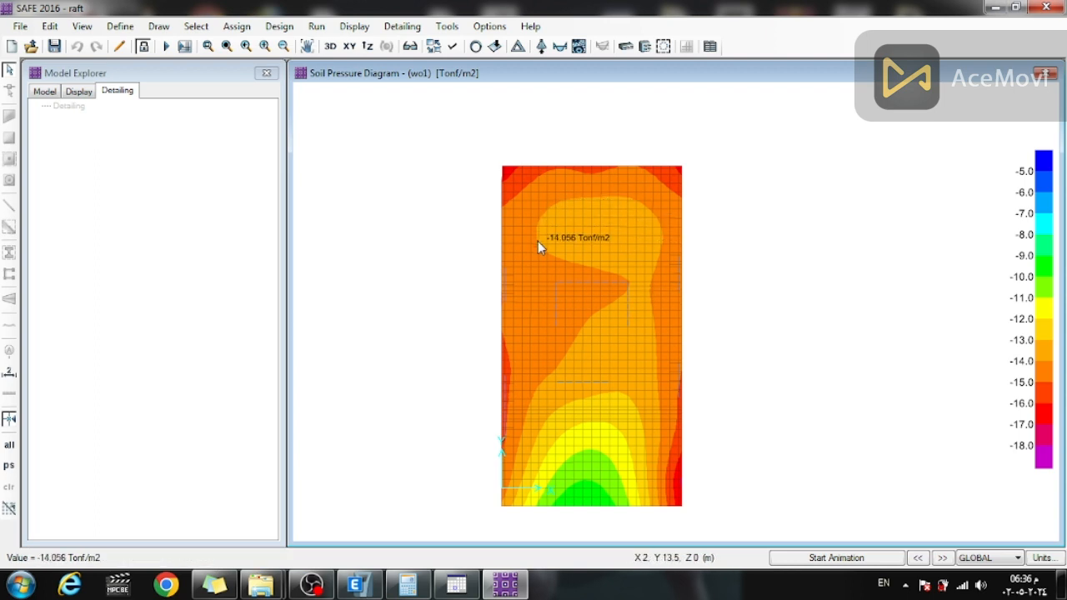
{"action": "mouse_move", "coordinate": [599, 493]}
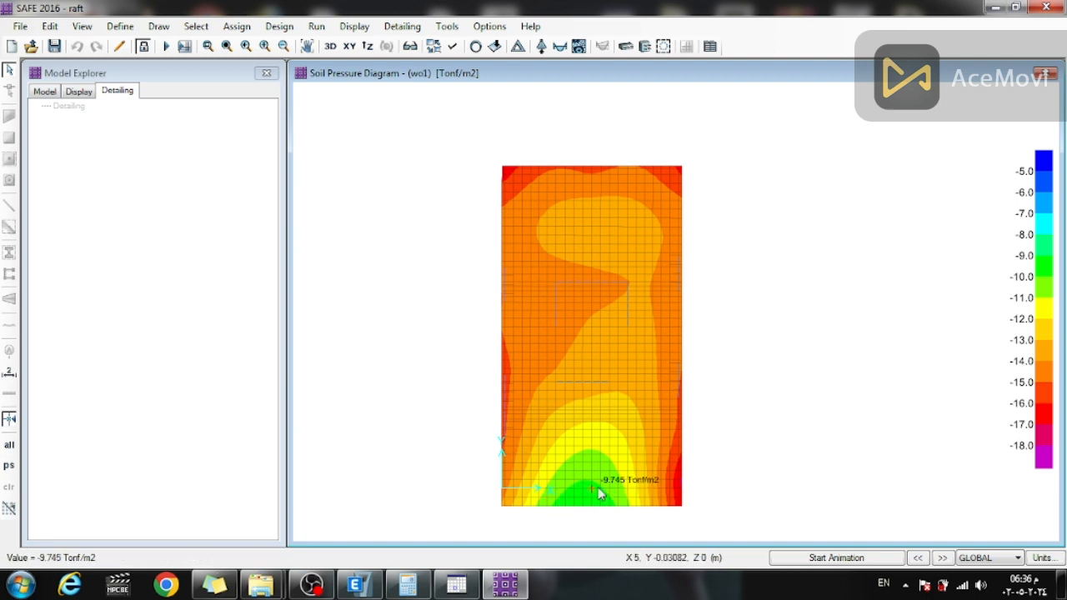
- Display the slab design with the Finite Element Based basis, showing enveloping Direction 1 bottom rebar additional to 16 mm bars at 0.143 m
{"action": "mouse_move", "coordinate": [590, 190]}
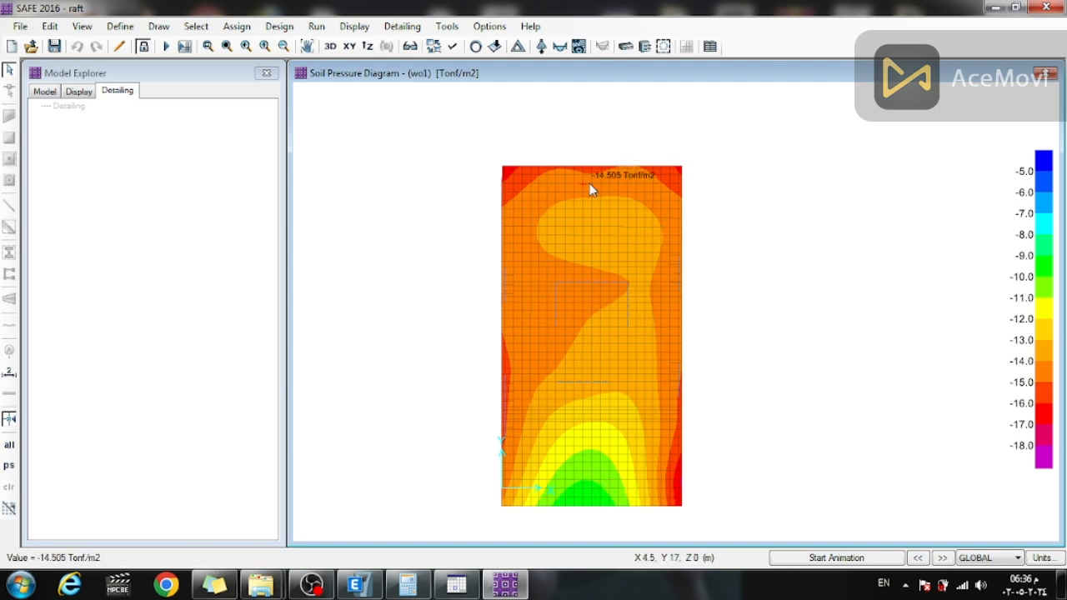
{"action": "mouse_move", "coordinate": [521, 212]}
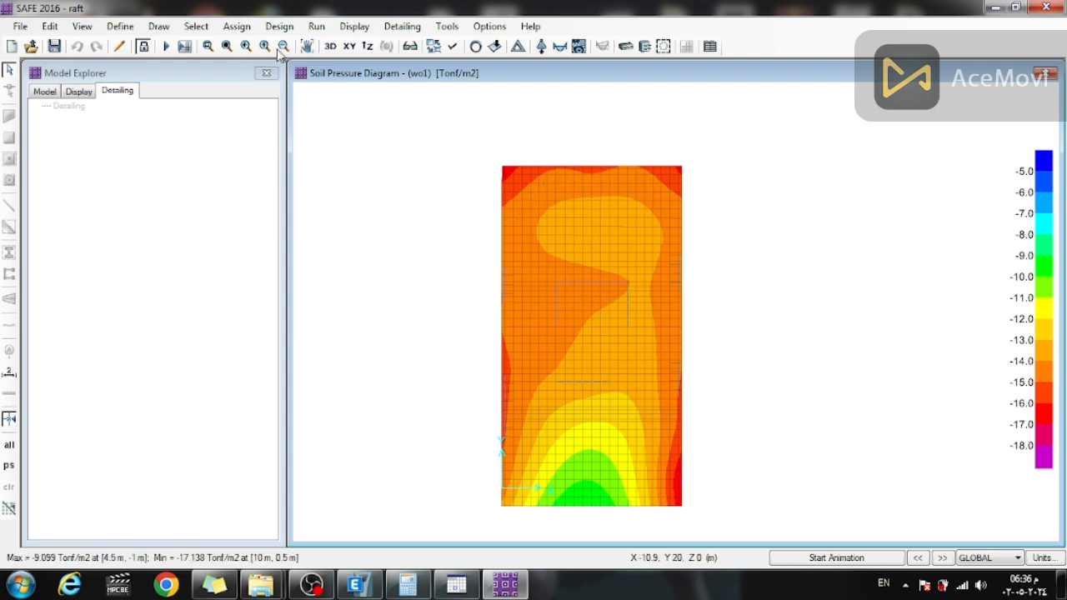
{"action": "left_click", "coordinate": [390, 30]}
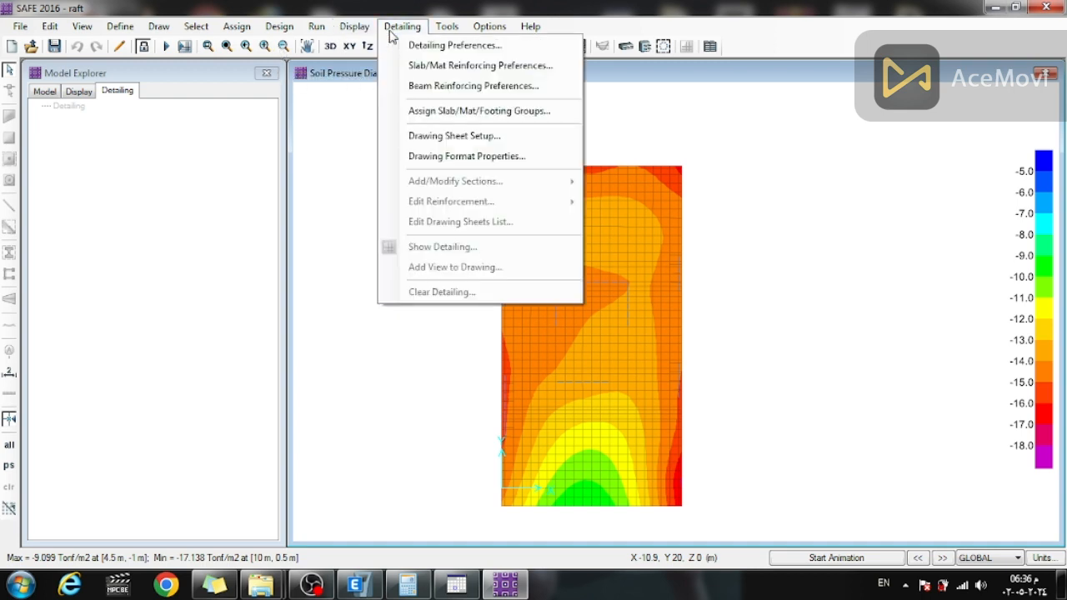
{"action": "mouse_move", "coordinate": [348, 29]}
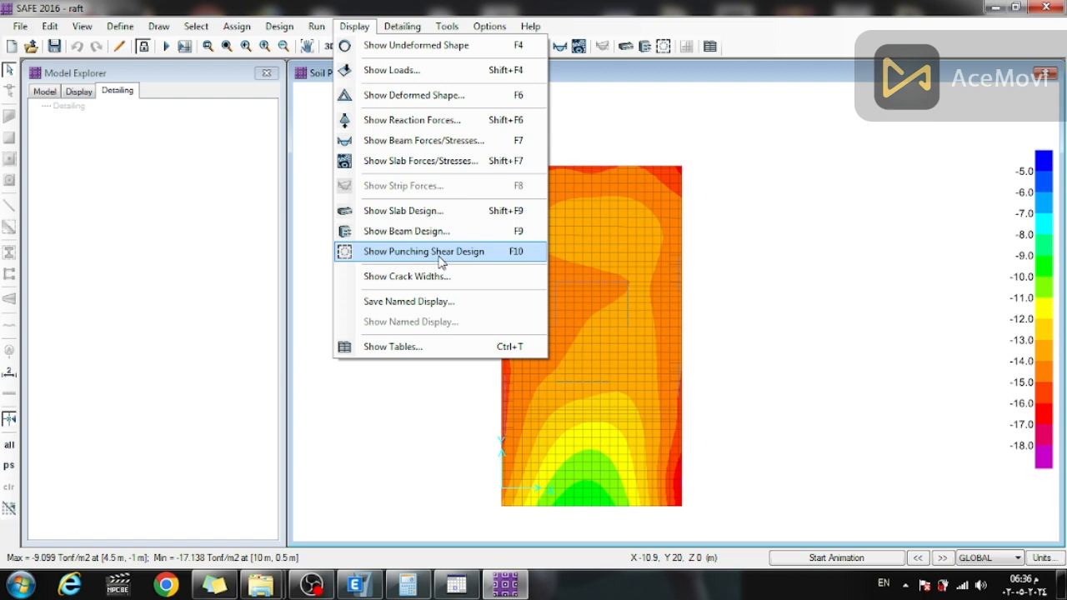
{"action": "left_click", "coordinate": [408, 218]}
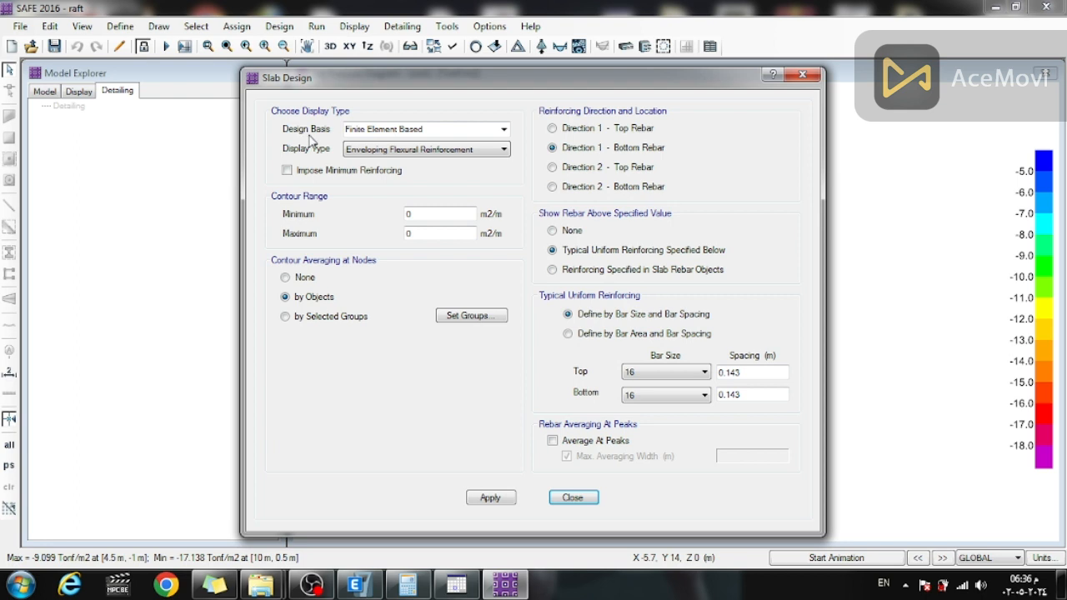
{"action": "left_click", "coordinate": [503, 129]}
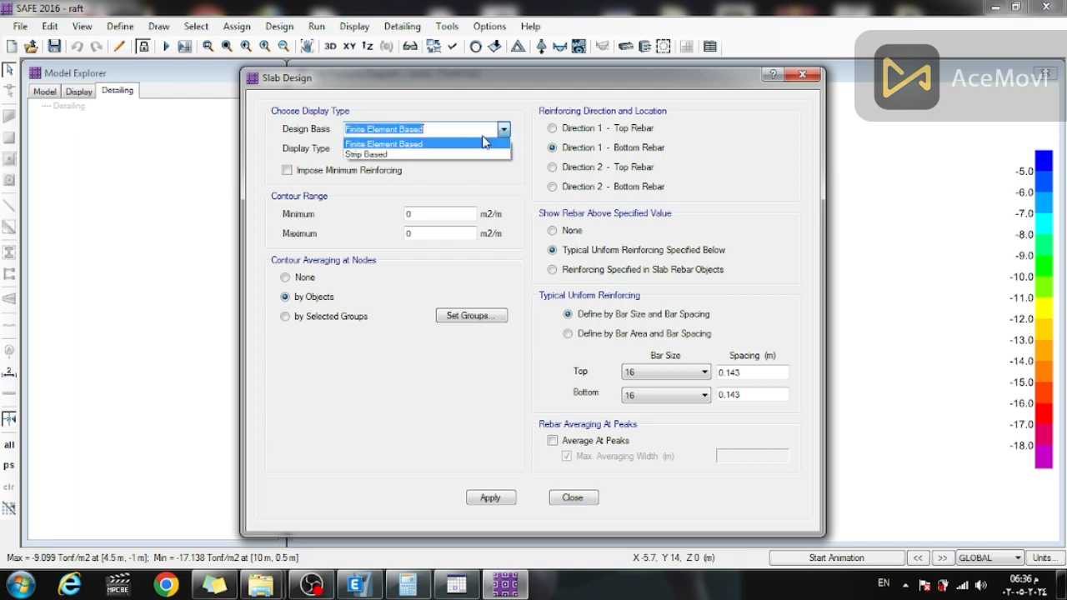
{"action": "left_click", "coordinate": [433, 146]}
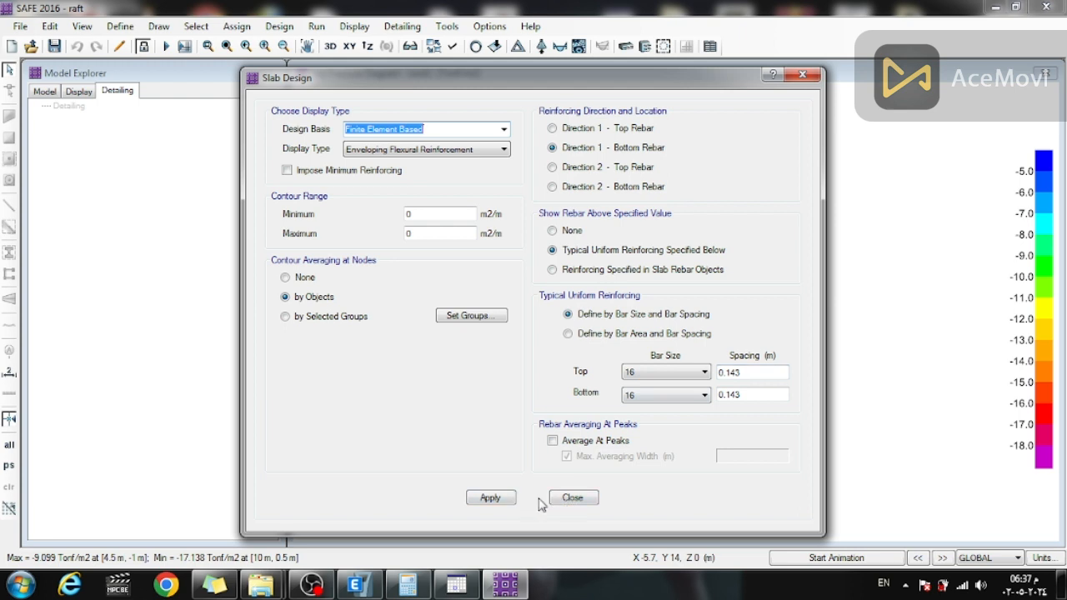
{"action": "left_click", "coordinate": [501, 500]}
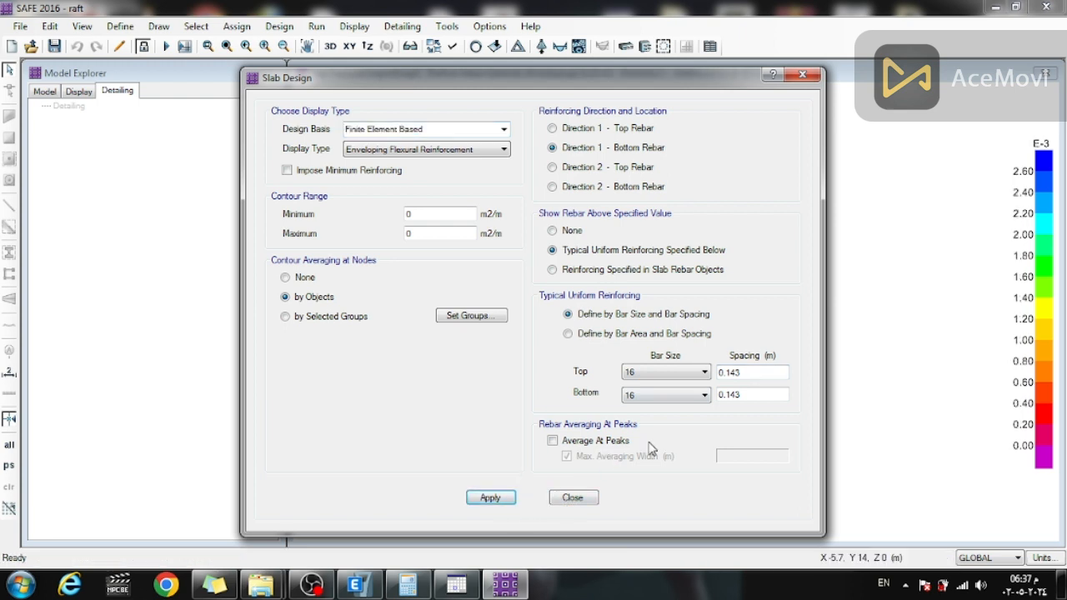
- Move the slab design settings clear of the raft, examine the additional bottom rebar contours, and close the settings
{"action": "left_click_drag", "start_coordinate": [740, 78], "coordinate": [275, 97]}
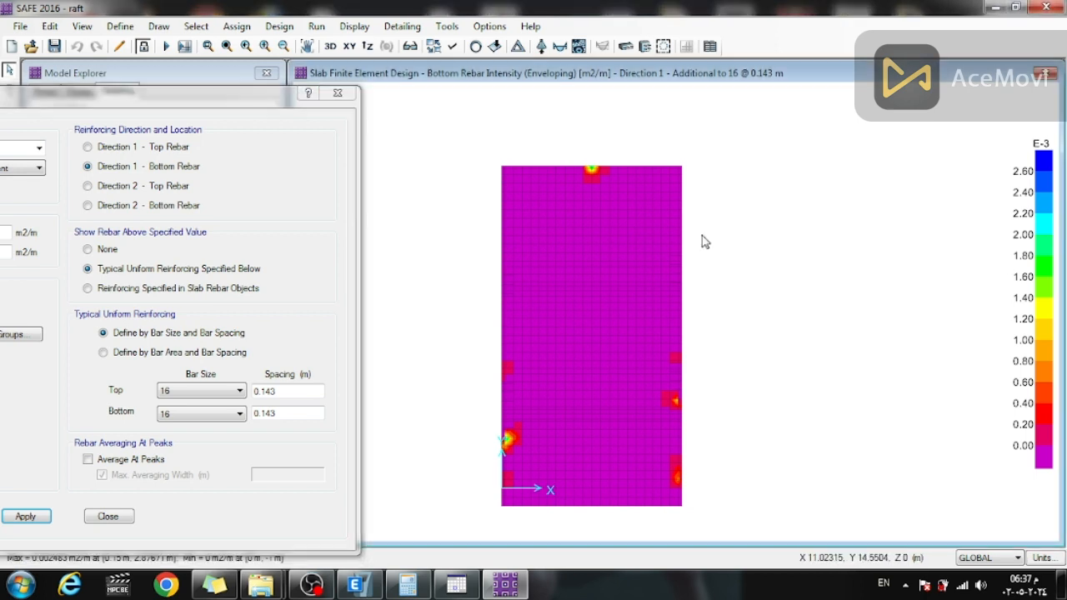
{"action": "mouse_move", "coordinate": [510, 449]}
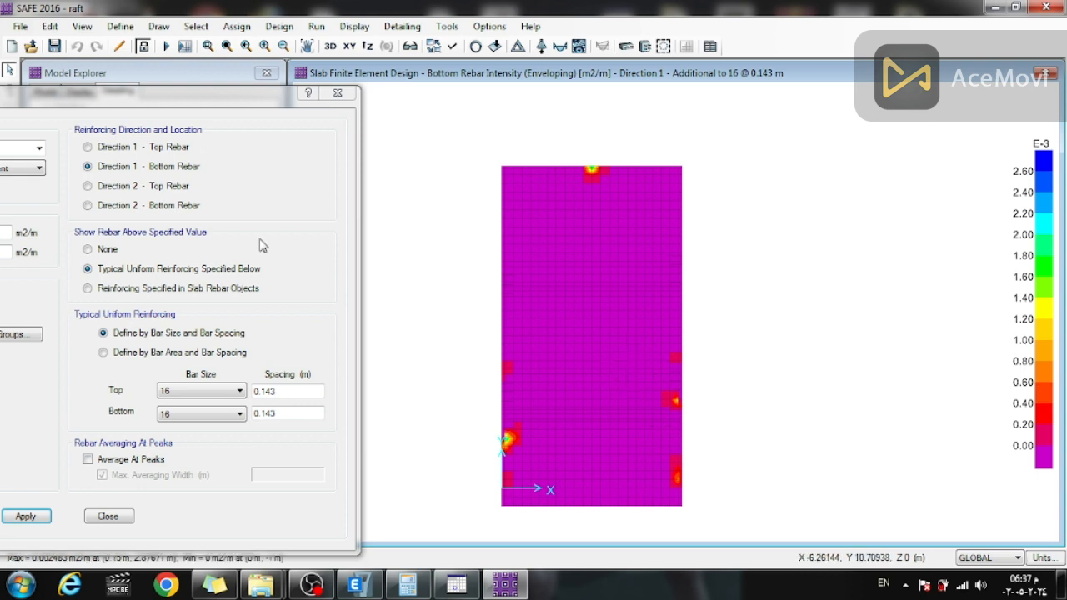
{"action": "left_click", "coordinate": [337, 93]}
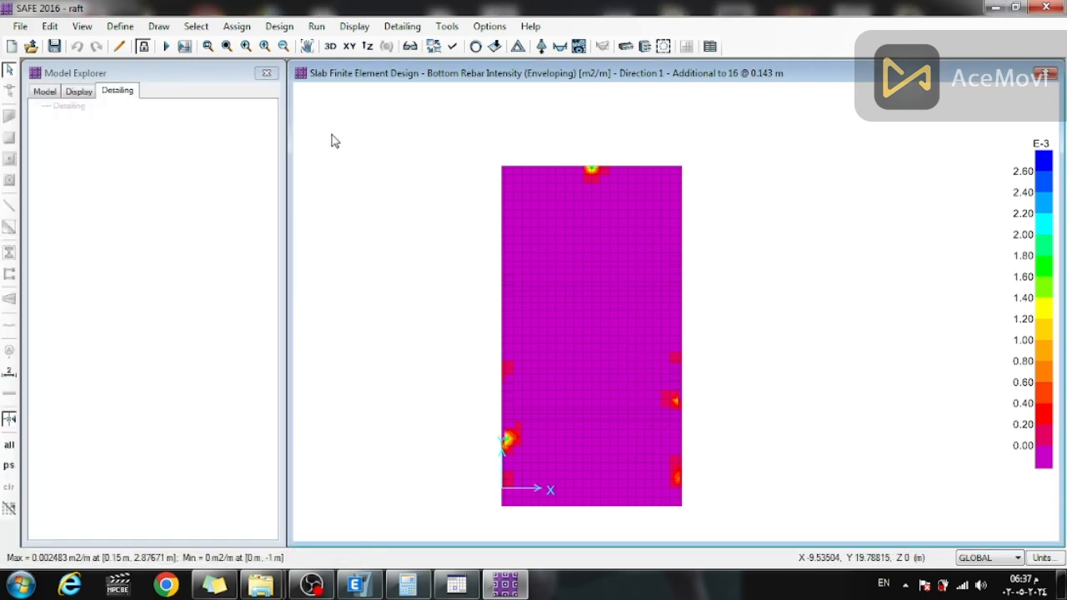